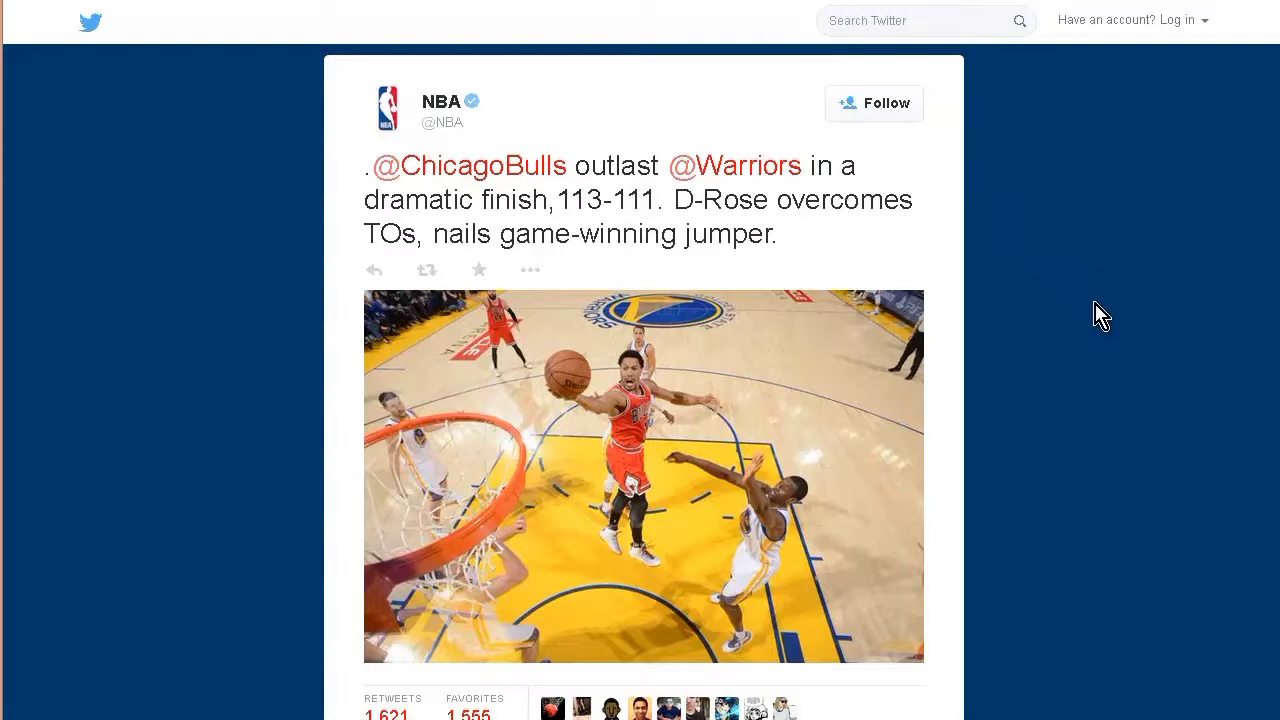
scroll(1100, 316, "down", 5)
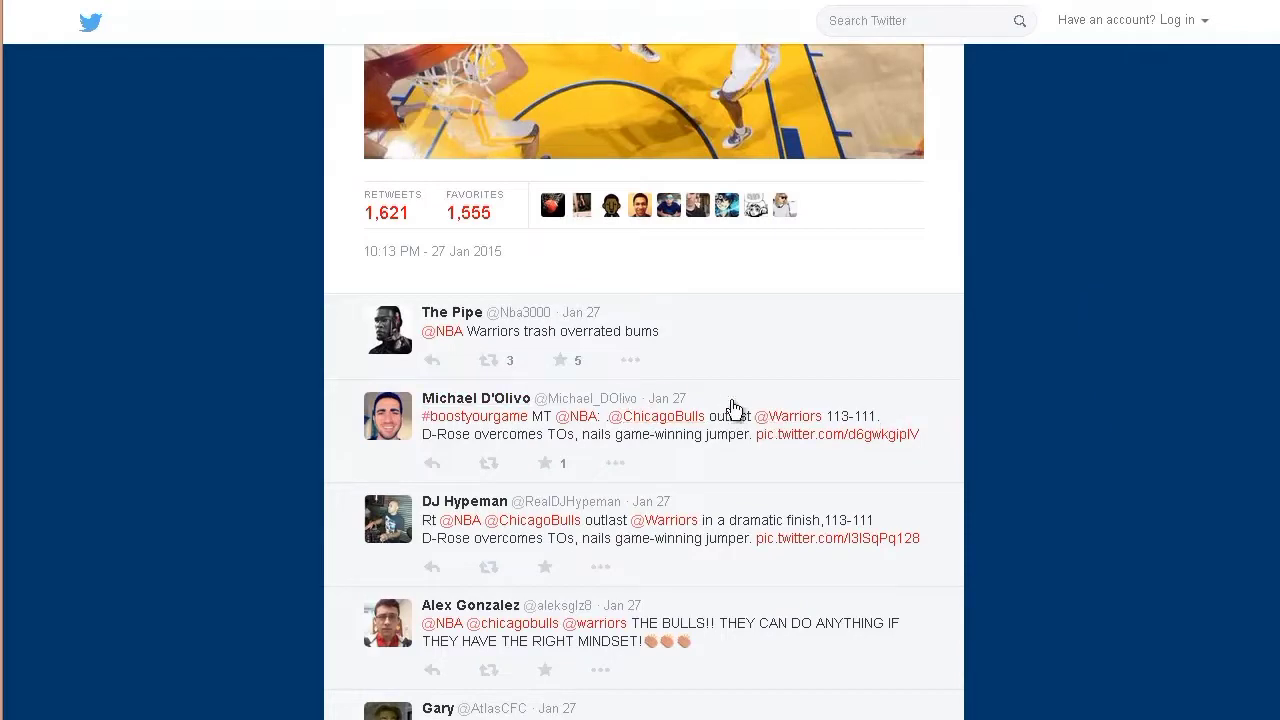
scroll(1024, 422, "up", 5)
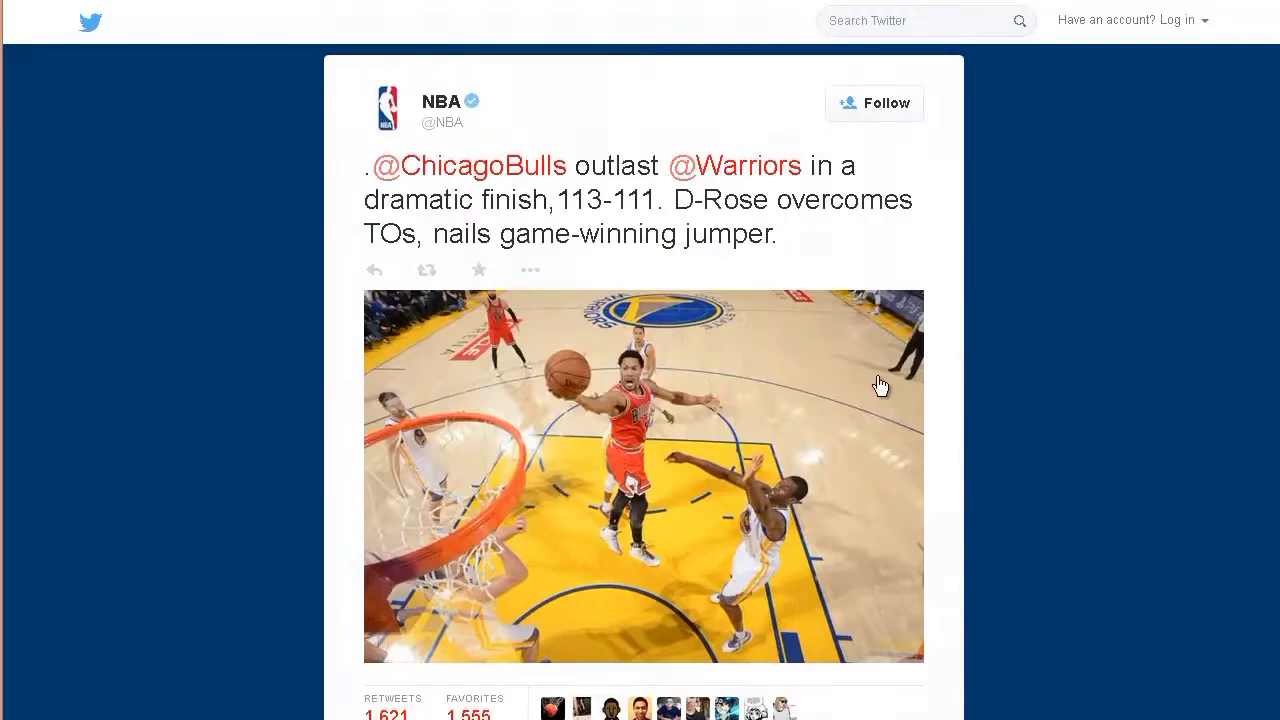
scroll(1063, 400, "down", 3)
scroll(1065, 400, "up", 3)
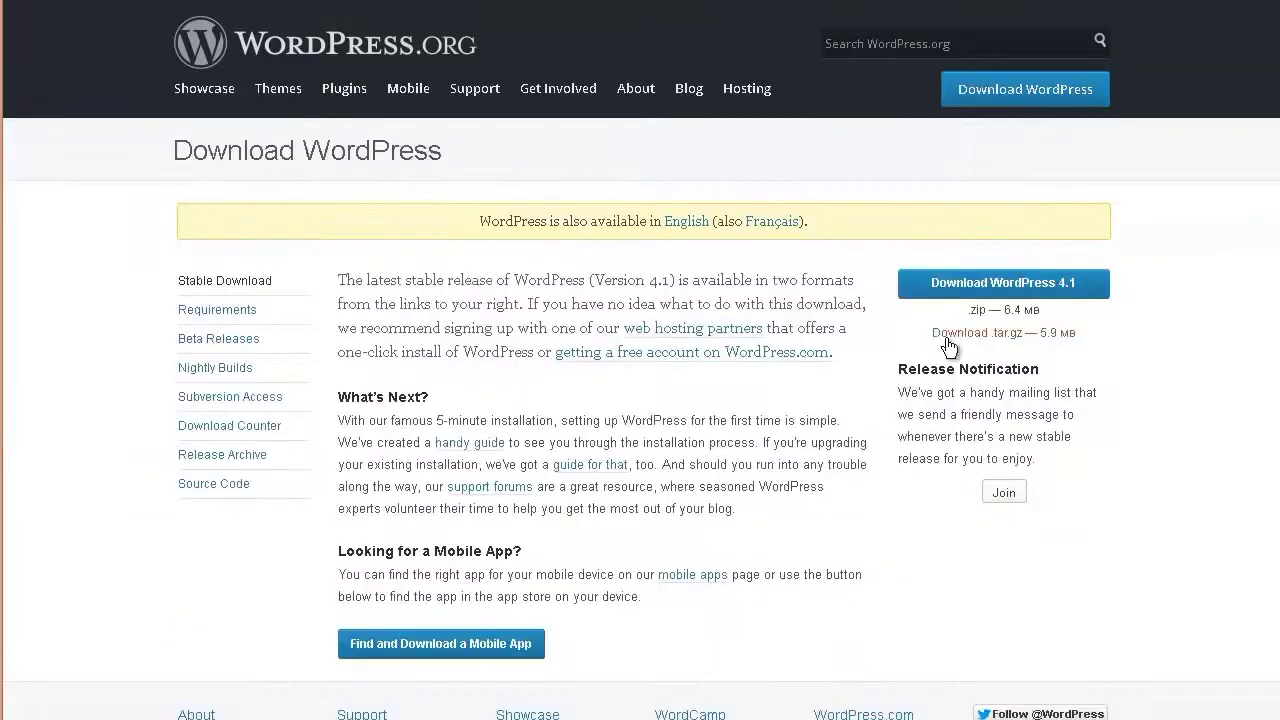
Download the WordPress 4.1 zip file and extract it with 7-Zip into a wordpress-4.1 folder inside the microblog folder
left_click(1055, 290)
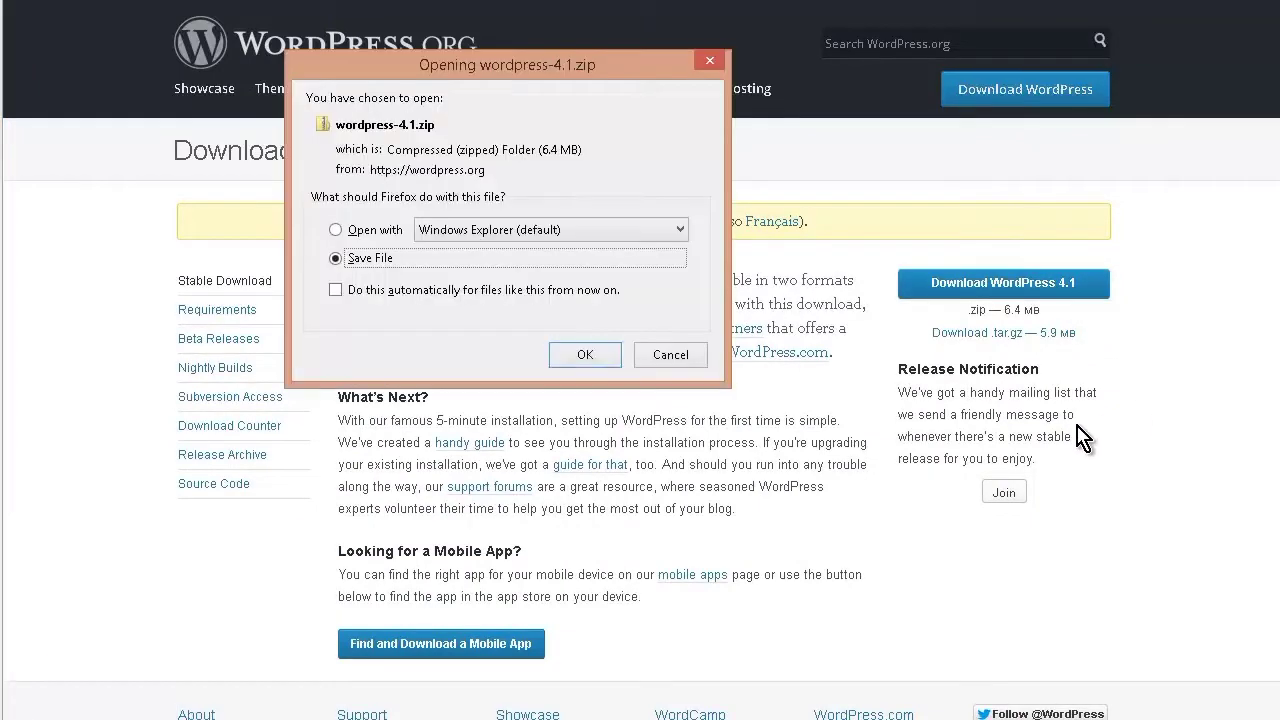
left_click(602, 356)
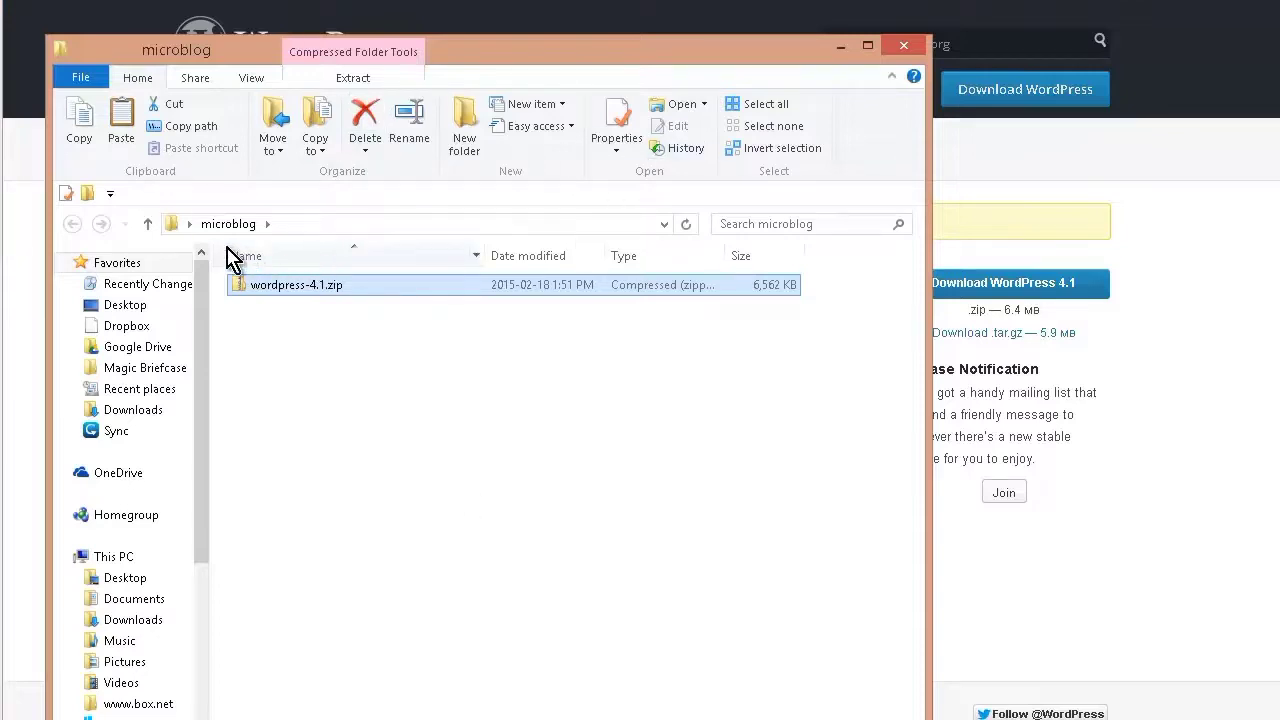
right_click(298, 286)
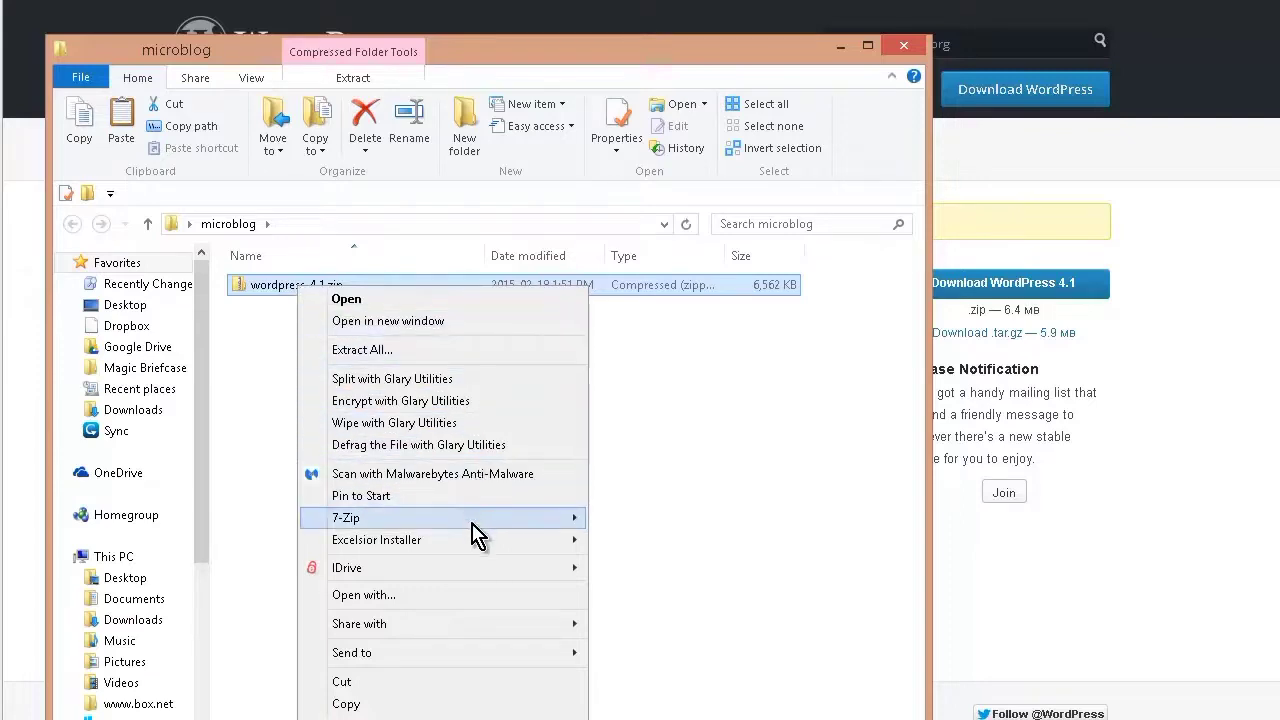
mouse_move(476, 528)
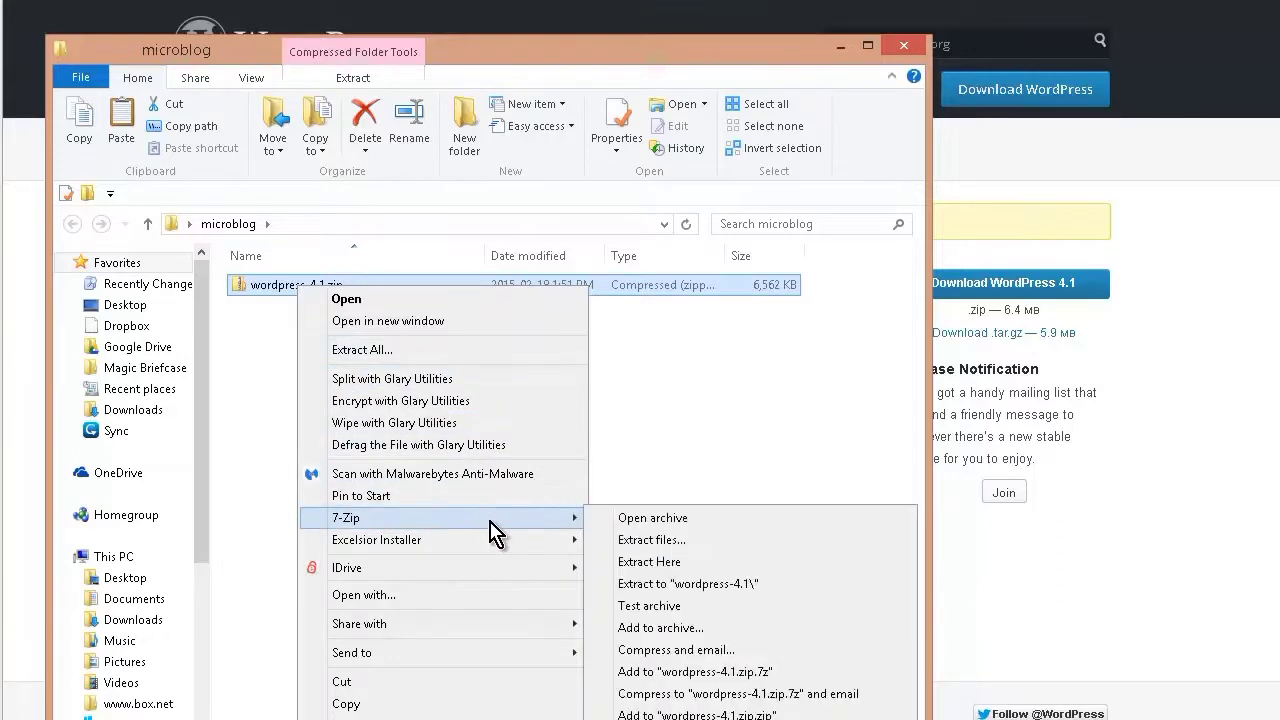
left_click(718, 540)
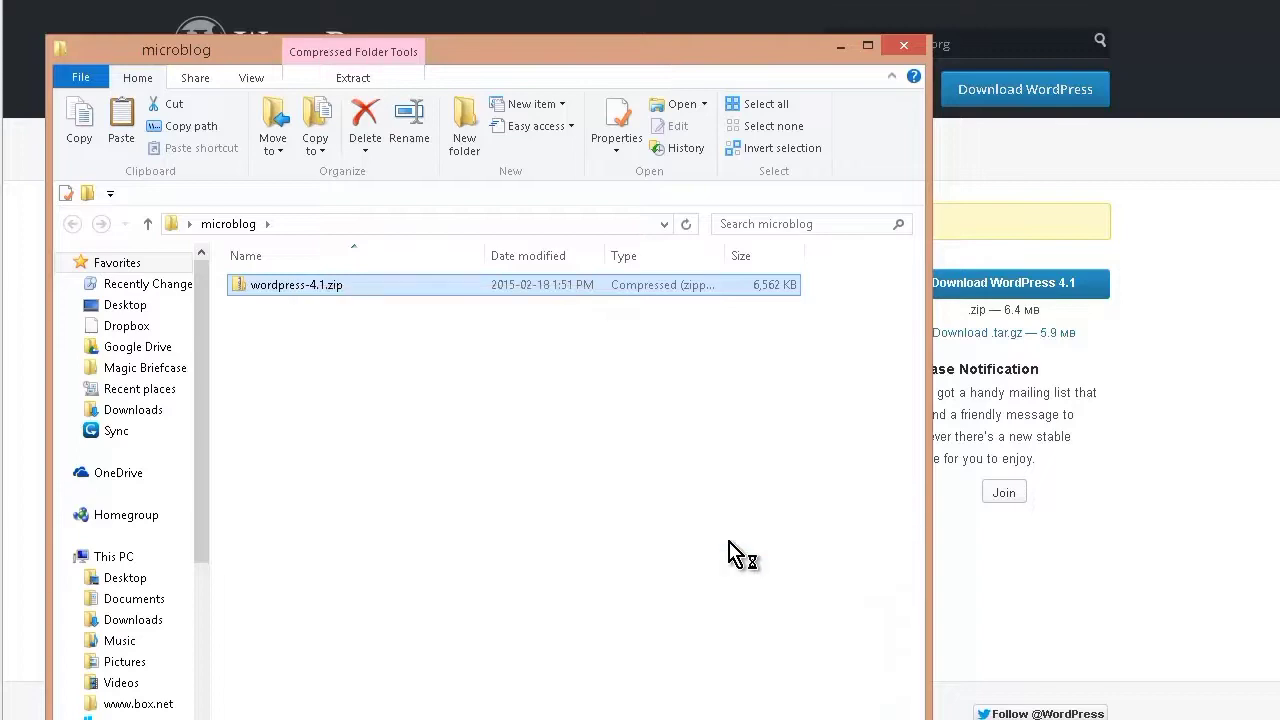
left_click(630, 475)
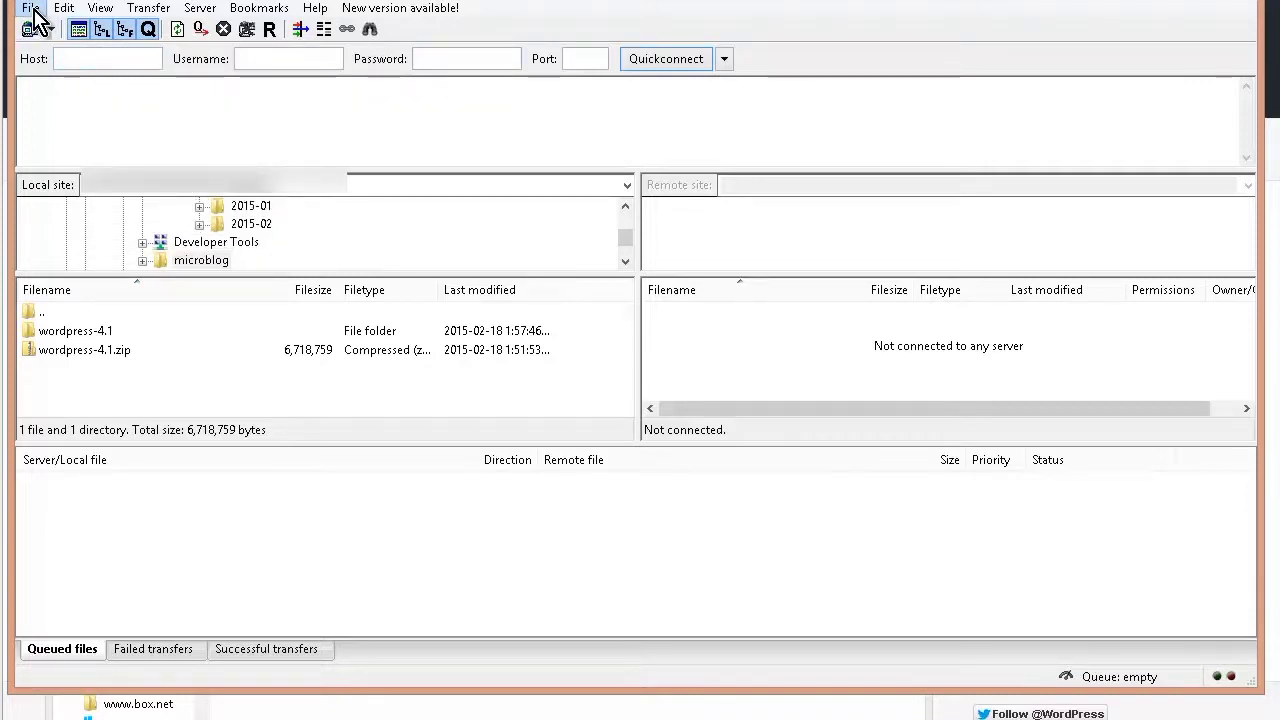
Switch to the FTP client and connect to the web host's server using the saved site in the Site Manager
left_click(31, 10)
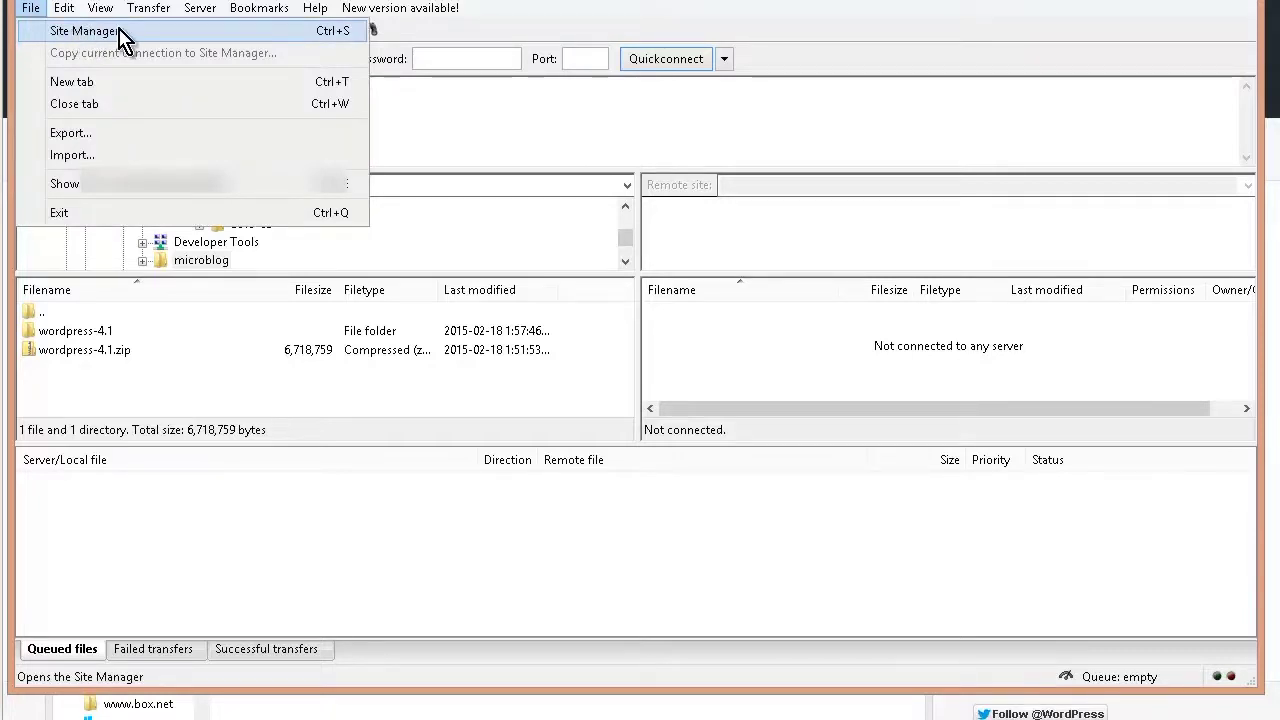
left_click(30, 8)
left_click(28, 10)
left_click(30, 10)
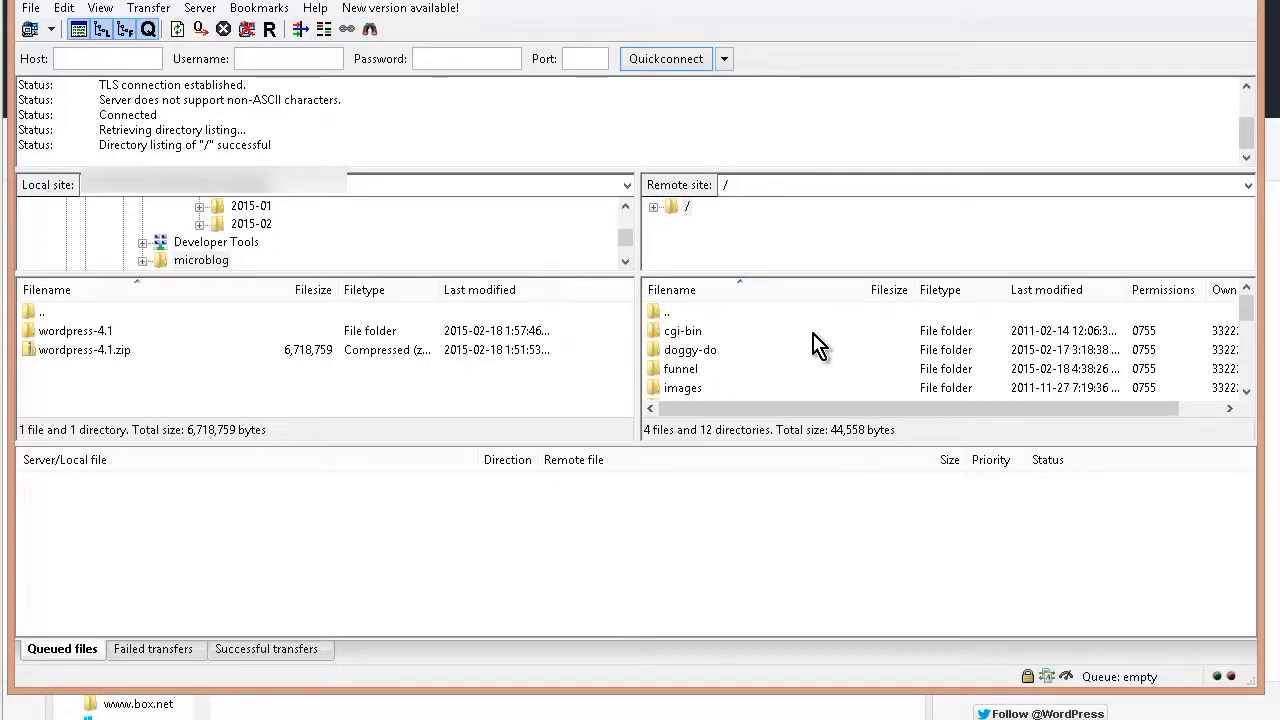
Create a directory named micro-blog in the root of the remote site
left_click(678, 318)
right_click(678, 328)
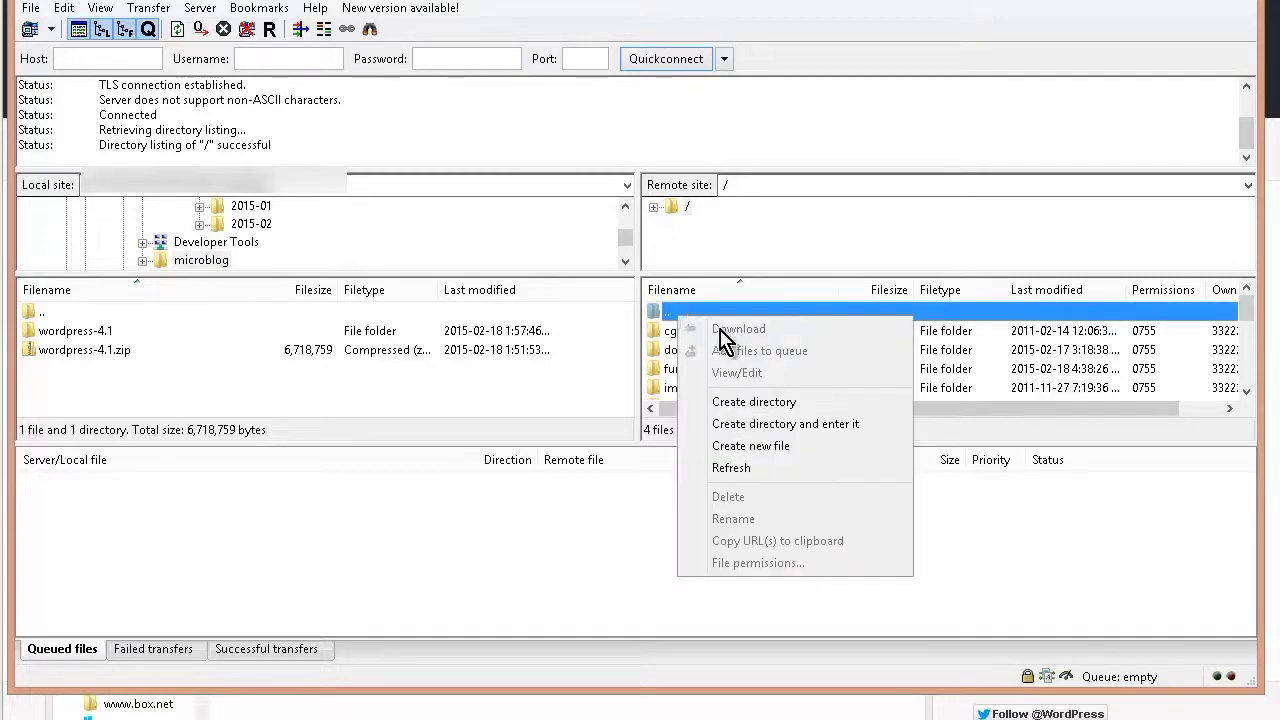
left_click(754, 402)
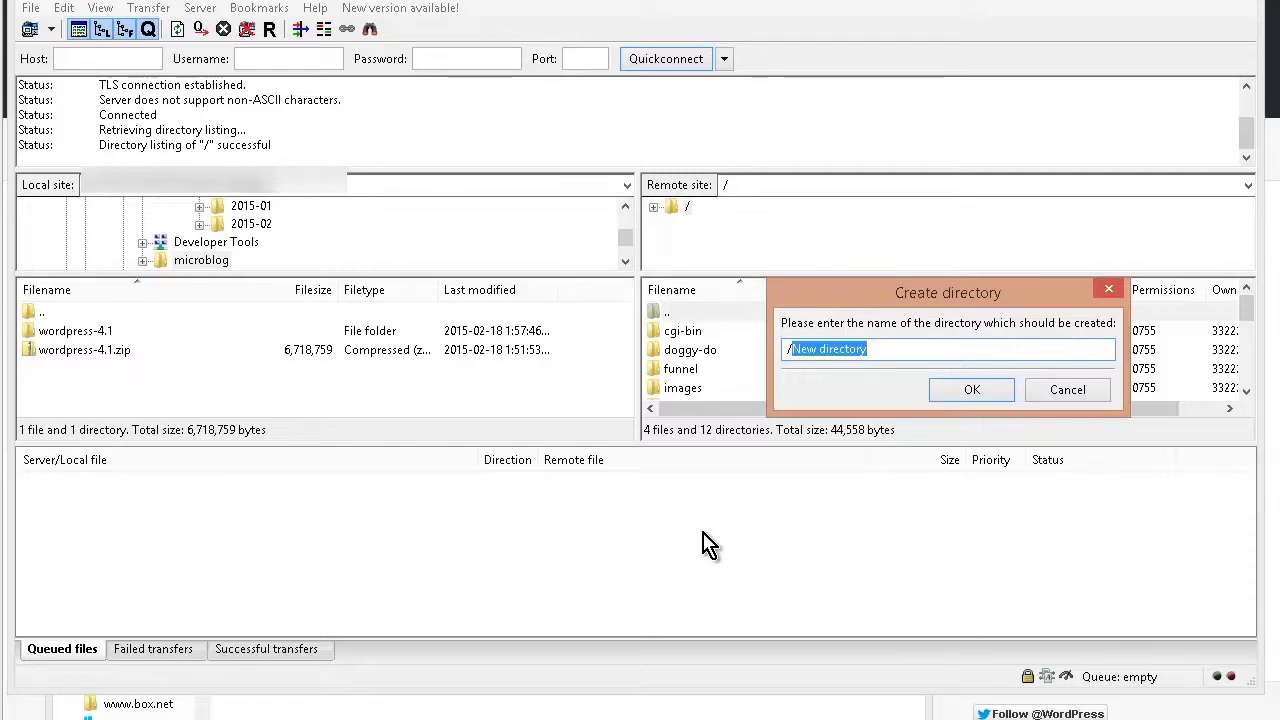
type("micro-blog")
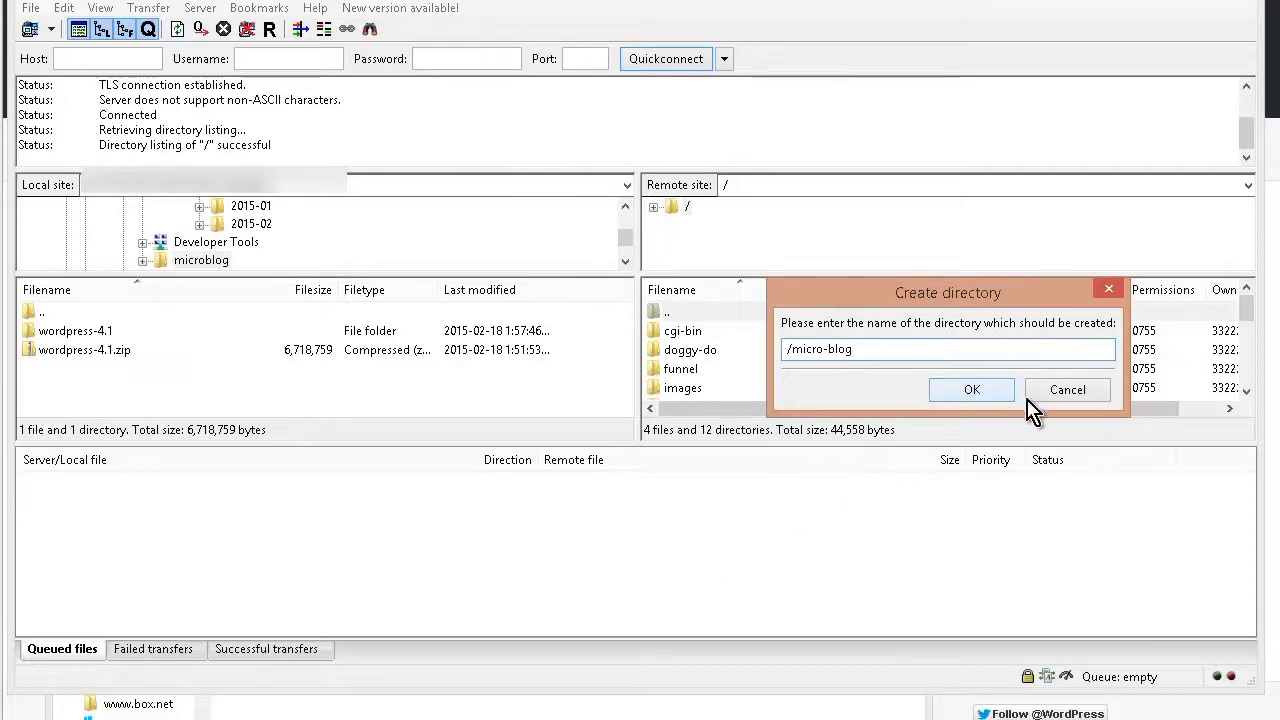
key("Return")
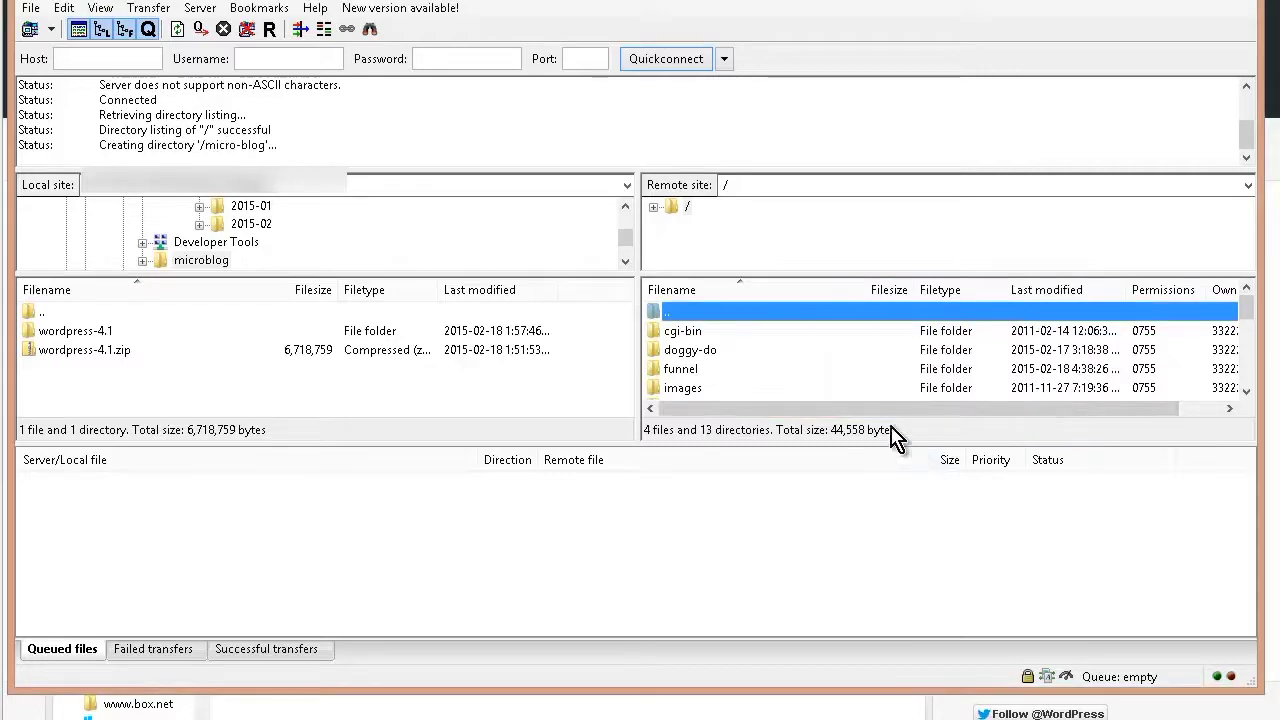
Open the remote micro-blog directory and the local wordpress folder inside wordpress-4.1
left_click(712, 356)
scroll(718, 368, "down", 1)
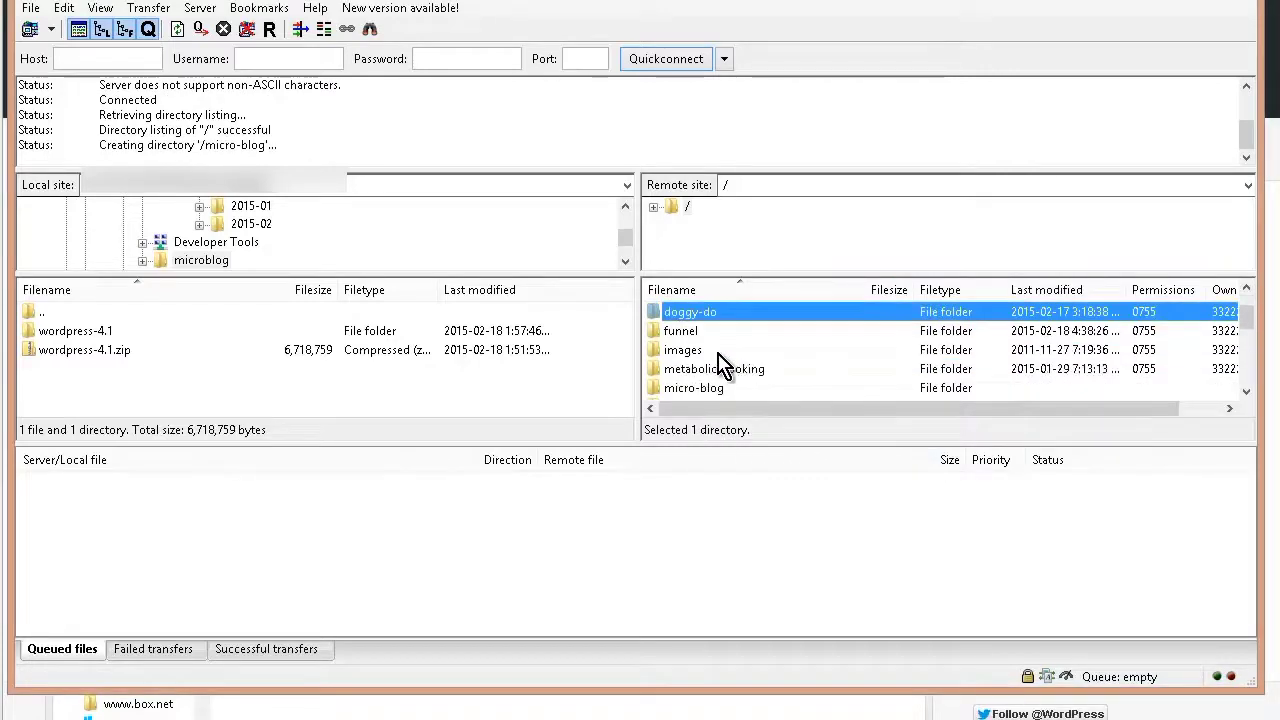
double_click(705, 393)
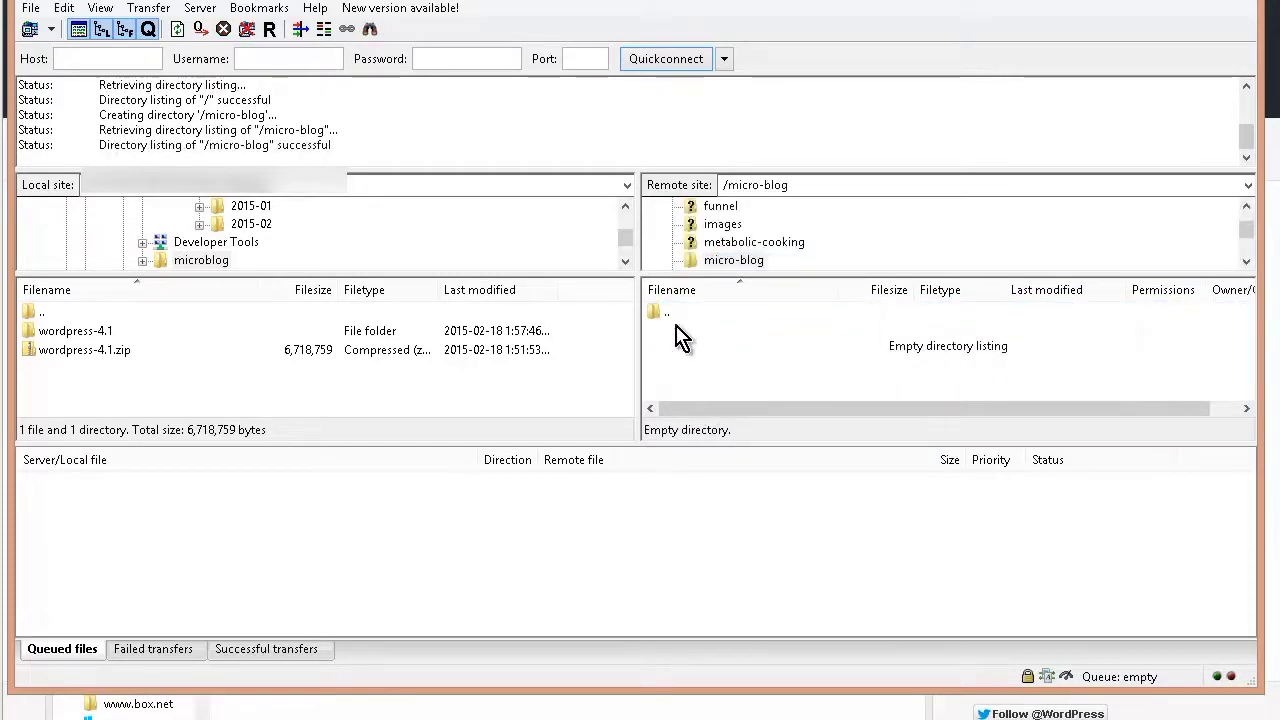
double_click(112, 333)
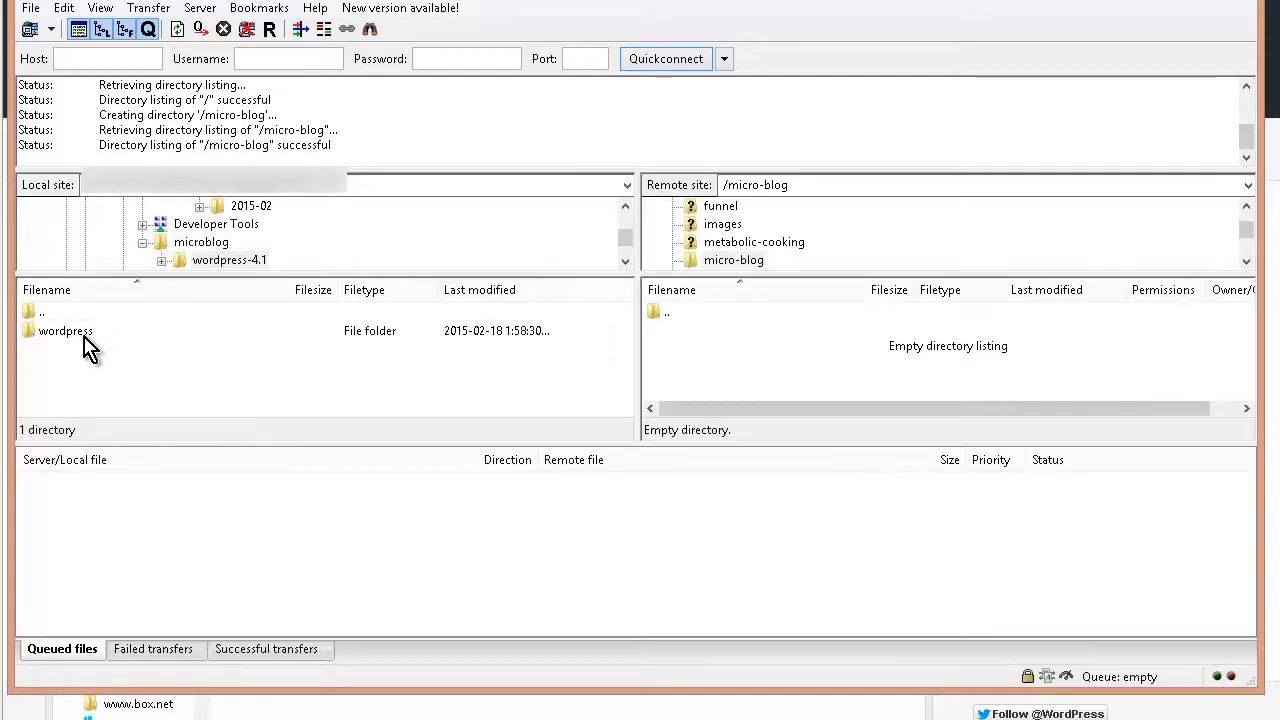
double_click(85, 333)
Upload all files and folders from the local wordpress folder to the remote micro-blog directory
left_click(89, 333)
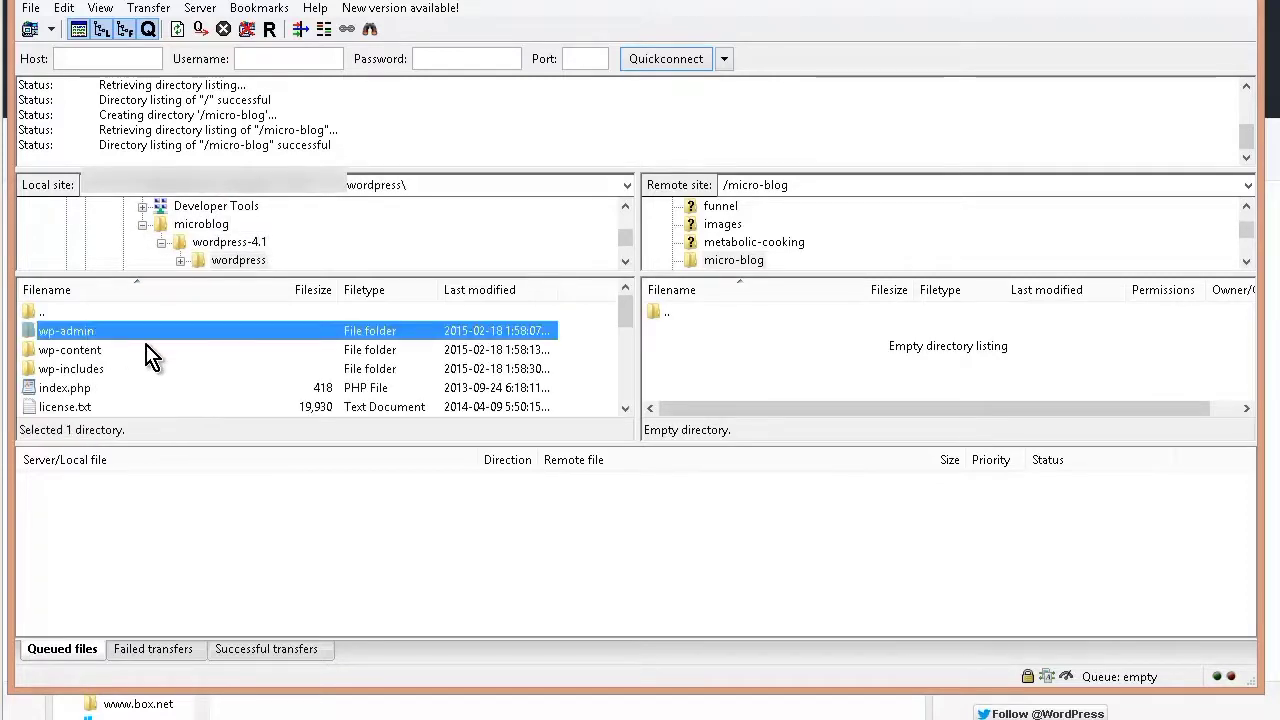
key("ctrl+a")
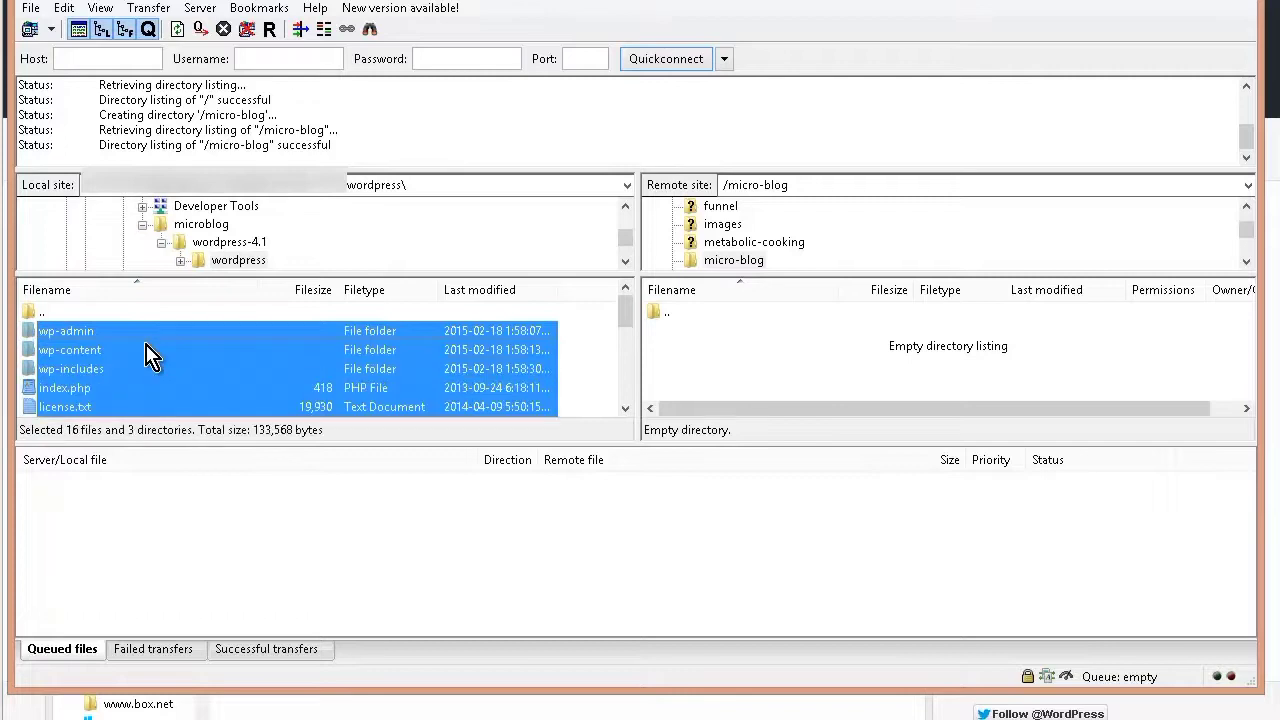
right_click(147, 357)
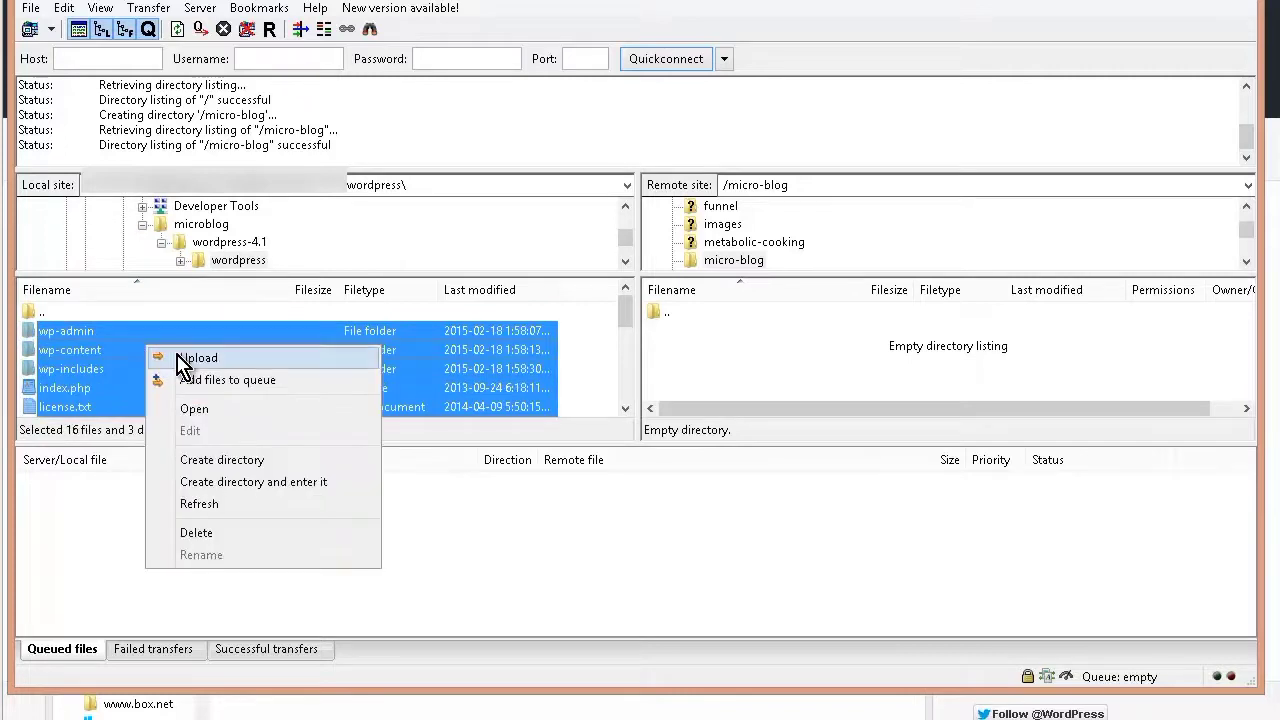
left_click(185, 358)
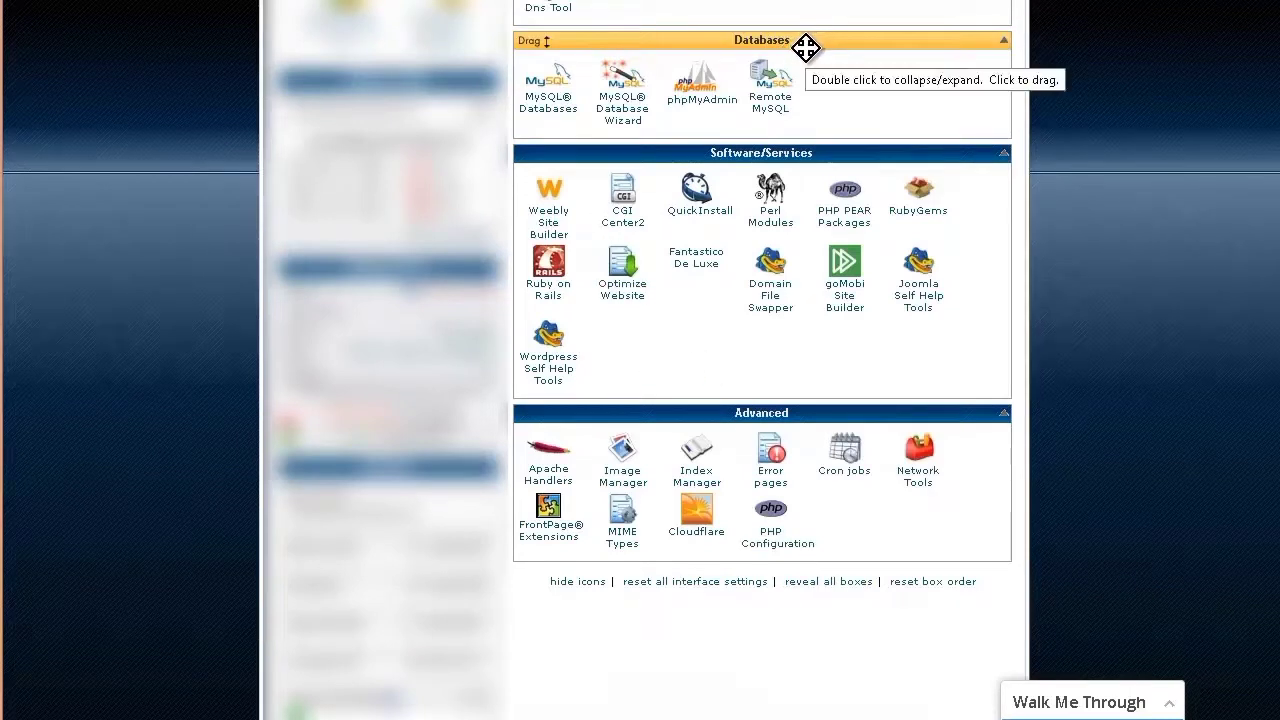
In the HostGator Control Panel, create a database with the name microblog using the MySQL Database Wizard
left_click(624, 84)
left_click(519, 361)
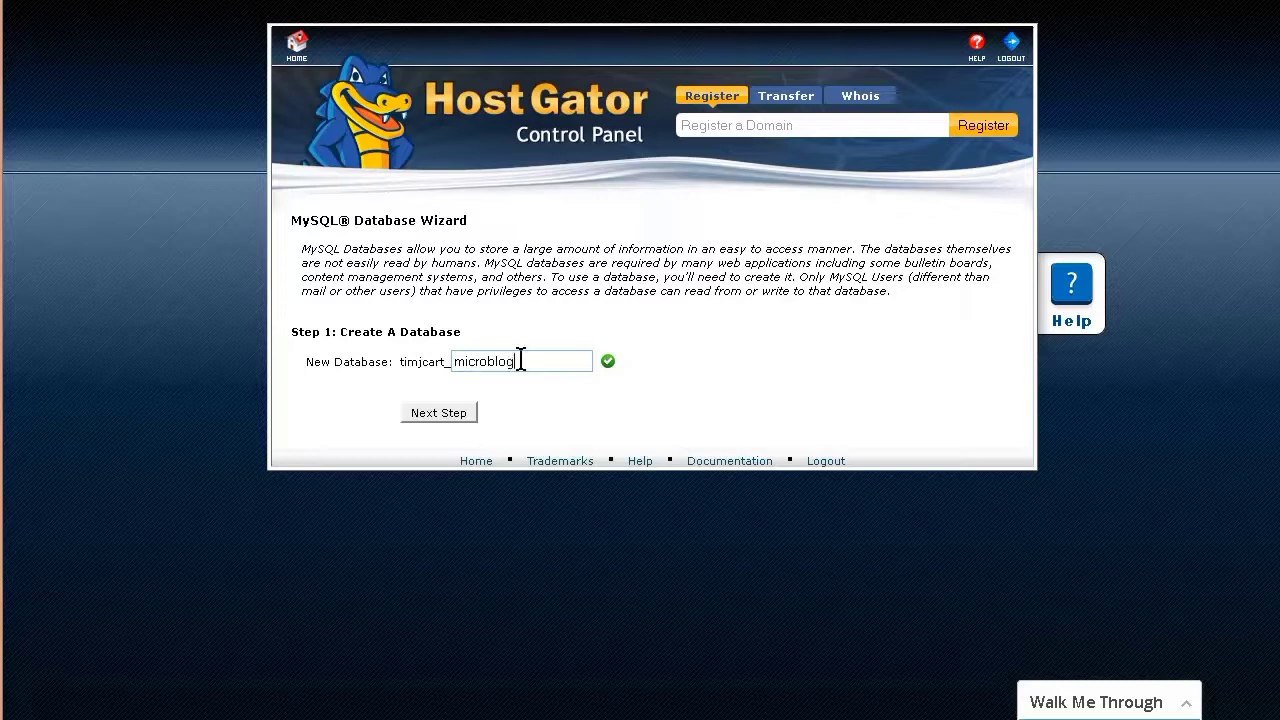
type("microblog")
left_click(447, 419)
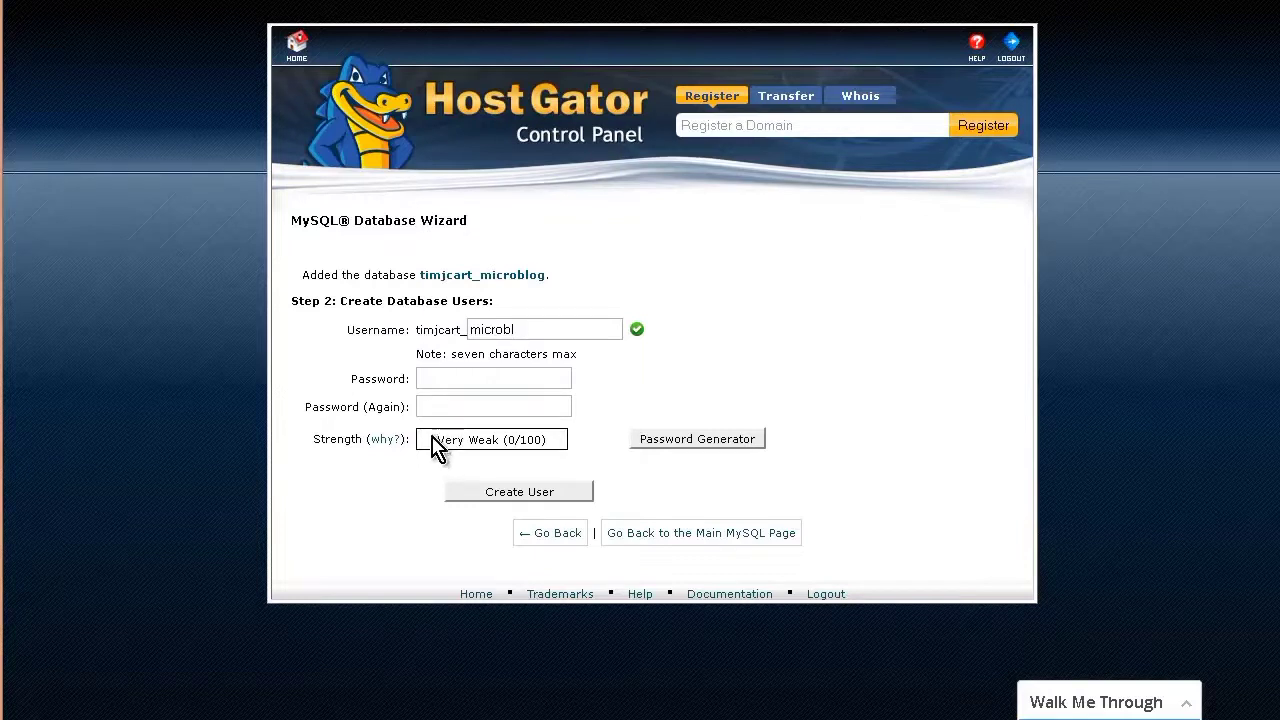
Generate a password for the database user, copy it, fill it into both password fields and create the user microbl
left_click(693, 443)
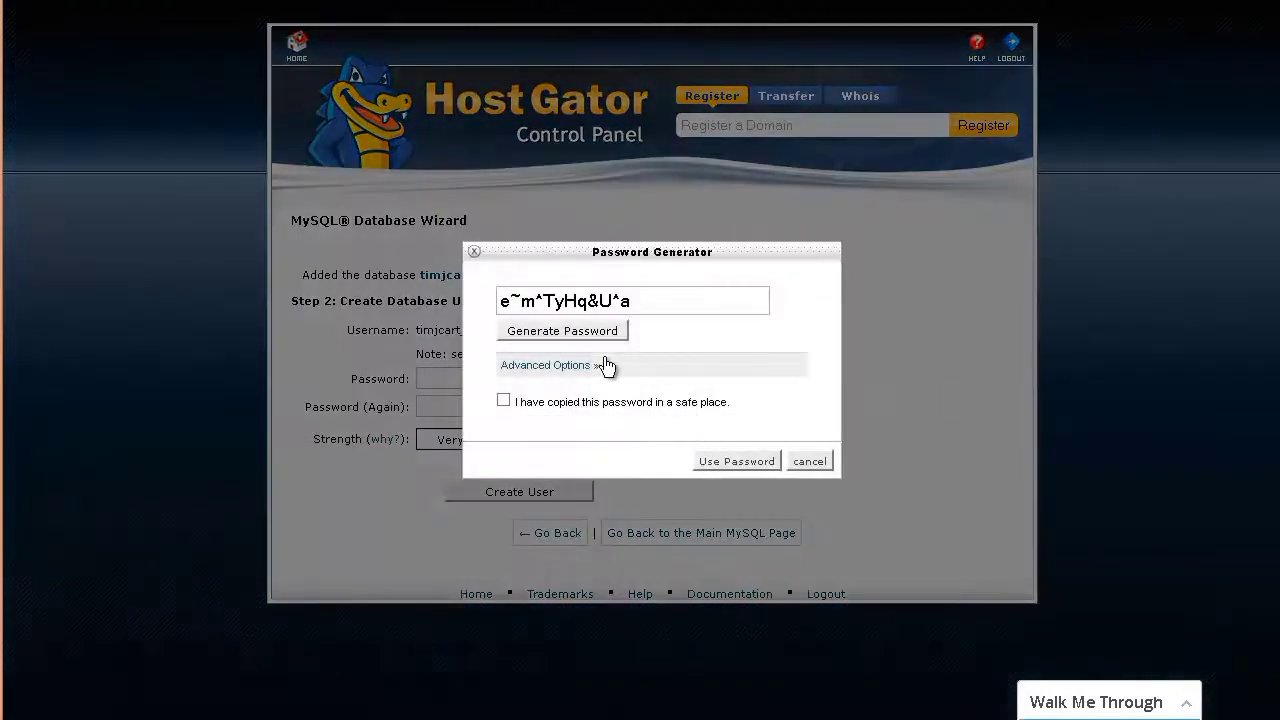
left_click(504, 401)
left_click_drag(641, 298, 314, 314)
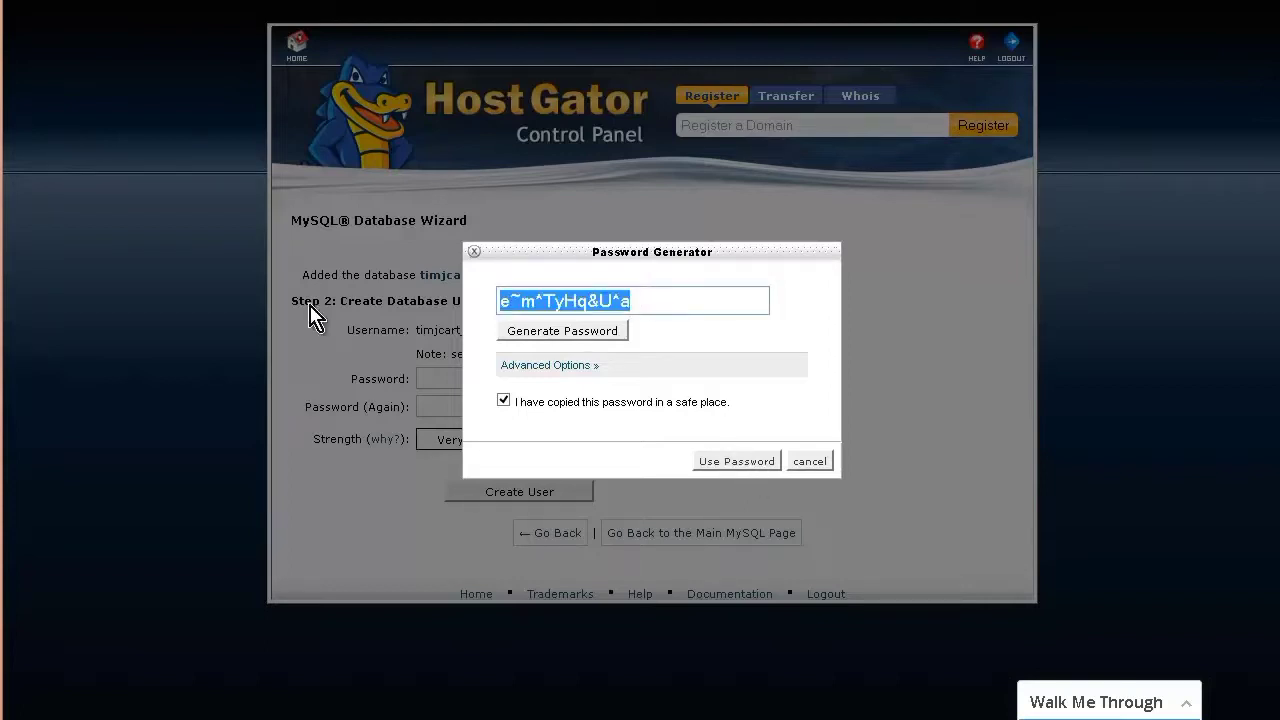
right_click(576, 298)
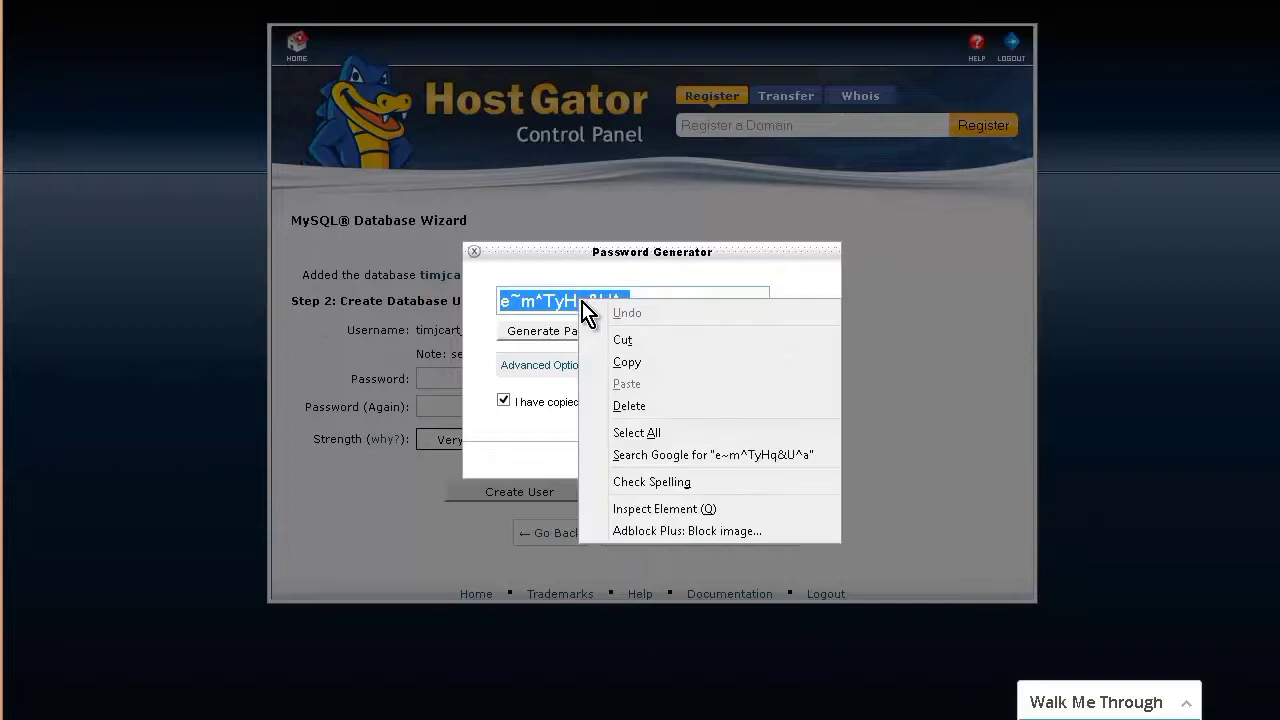
left_click(640, 364)
left_click(740, 465)
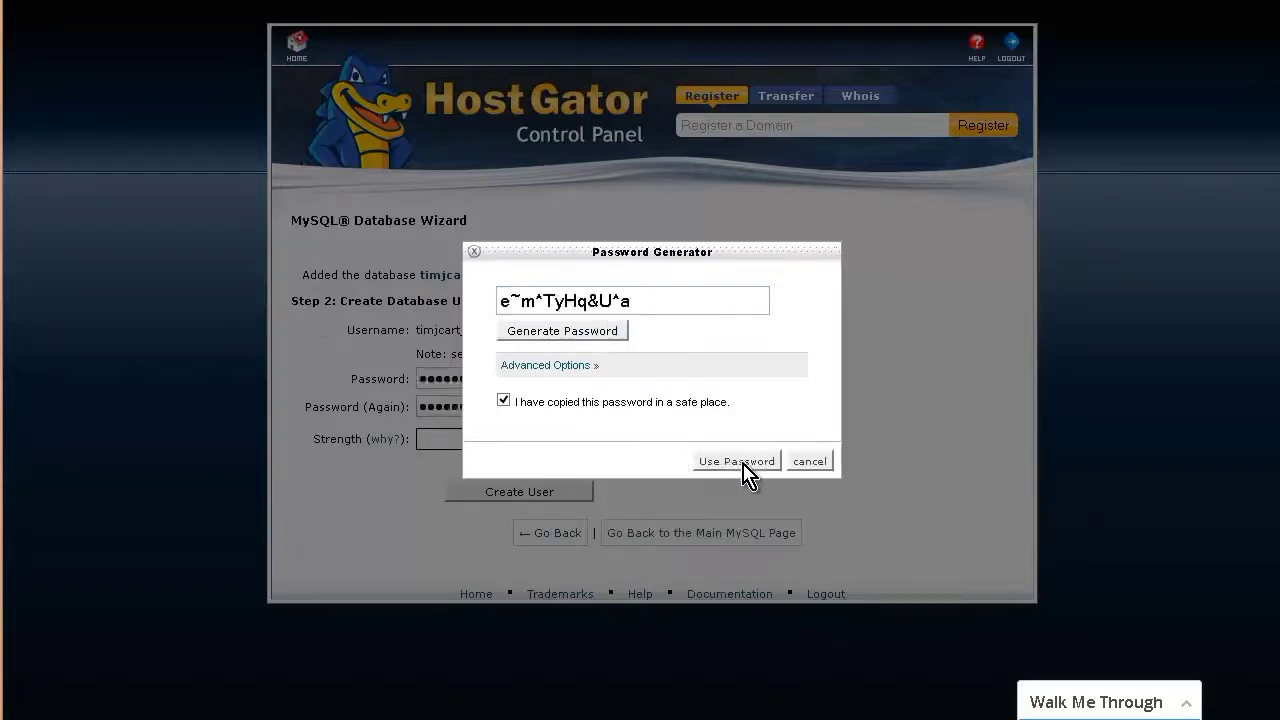
left_click(516, 500)
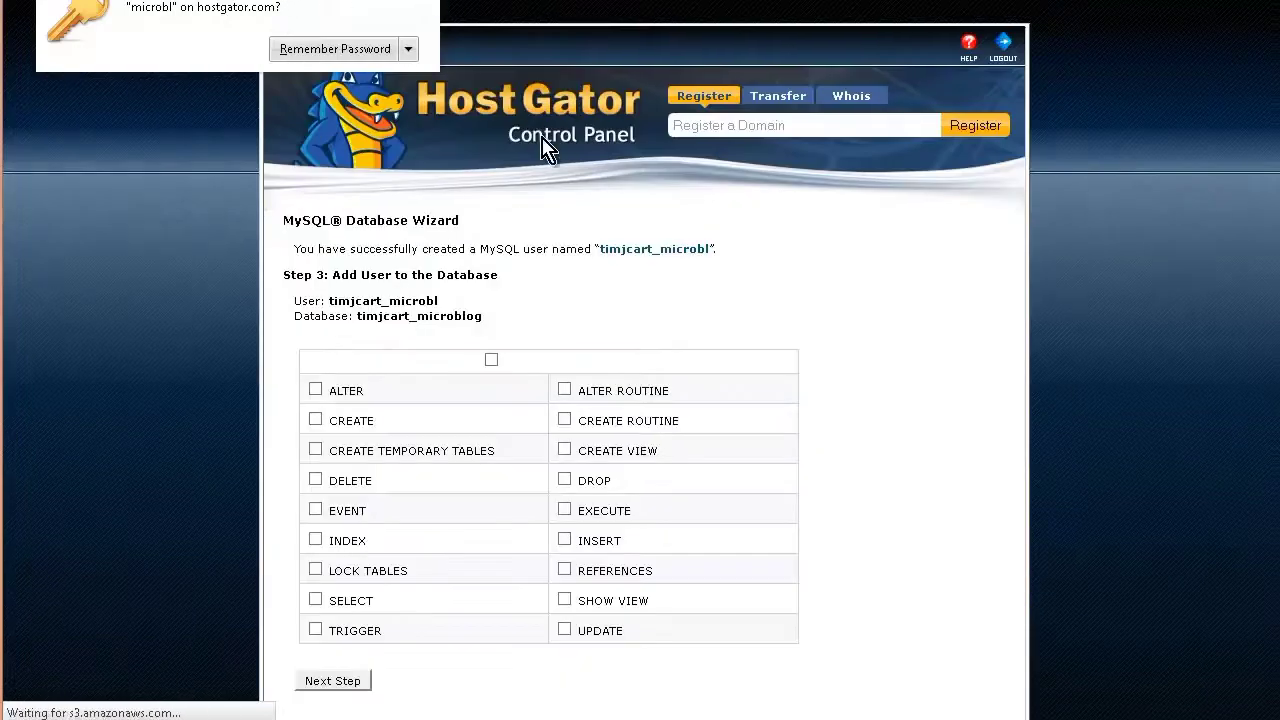
Grant the new user all privileges on the microblog database and proceed to the wizard's final step
left_click(491, 361)
scroll(508, 375, "down", 2)
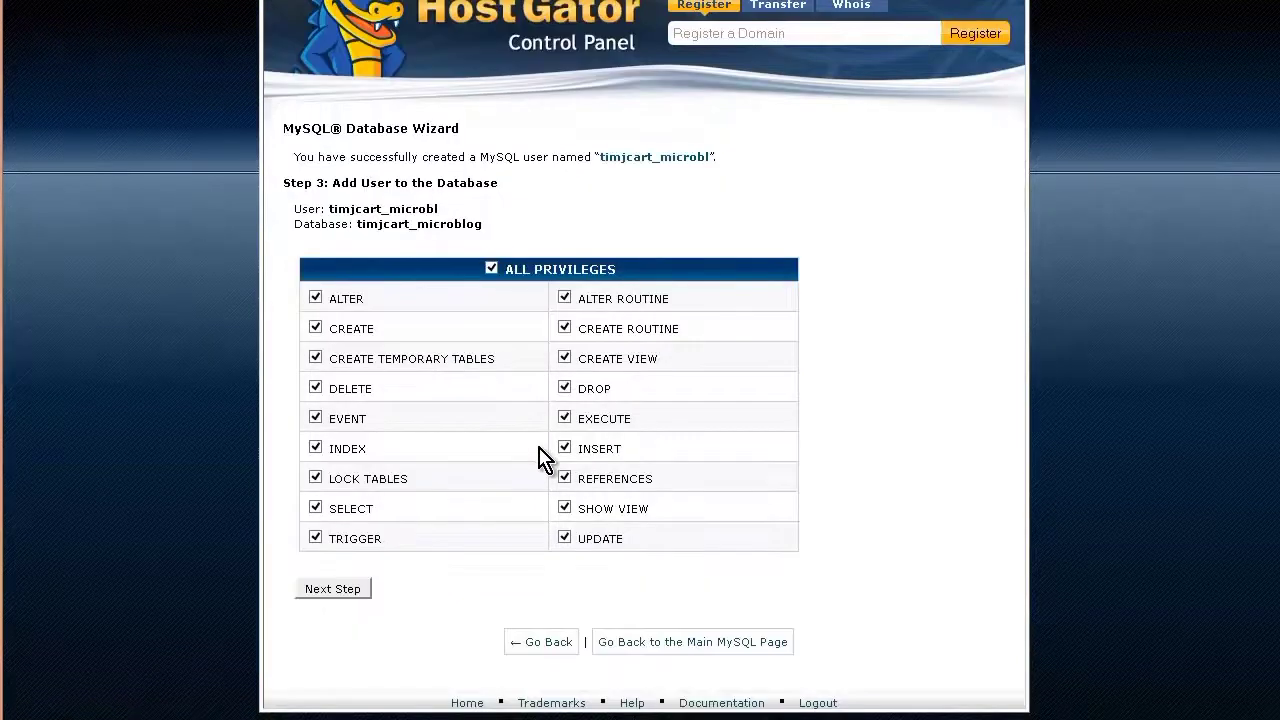
left_click(346, 598)
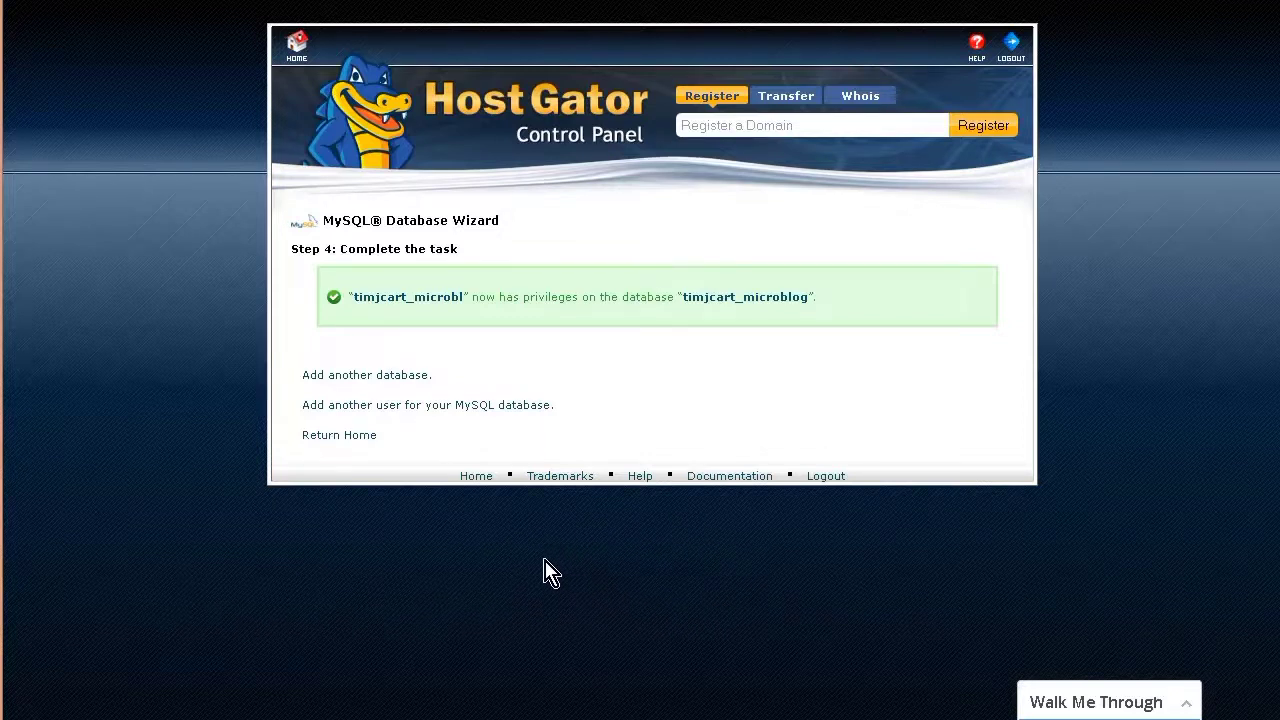
Switch to Notepad and paste the copied database password into the untitled note
key("alt+Tab")
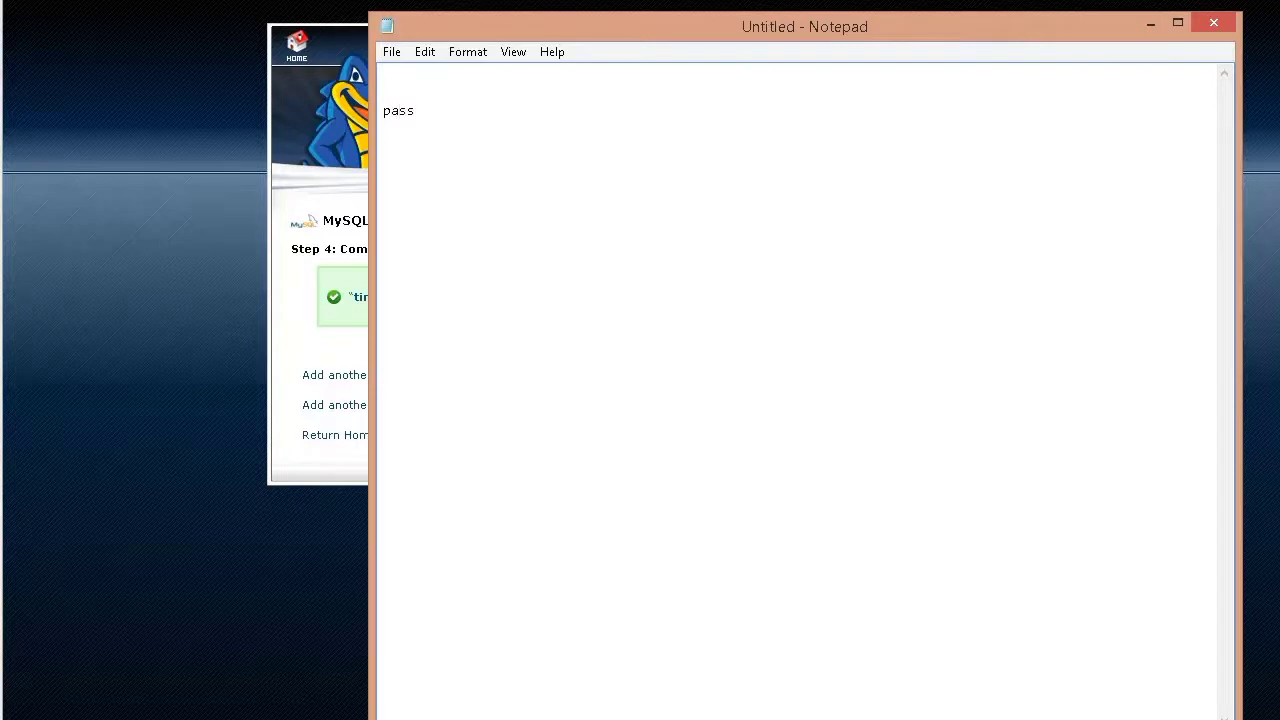
key("ctrl+v")
Copy the wizard's confirmation line naming the database user and database, and paste it above the password in the Notepad note
left_click(183, 266)
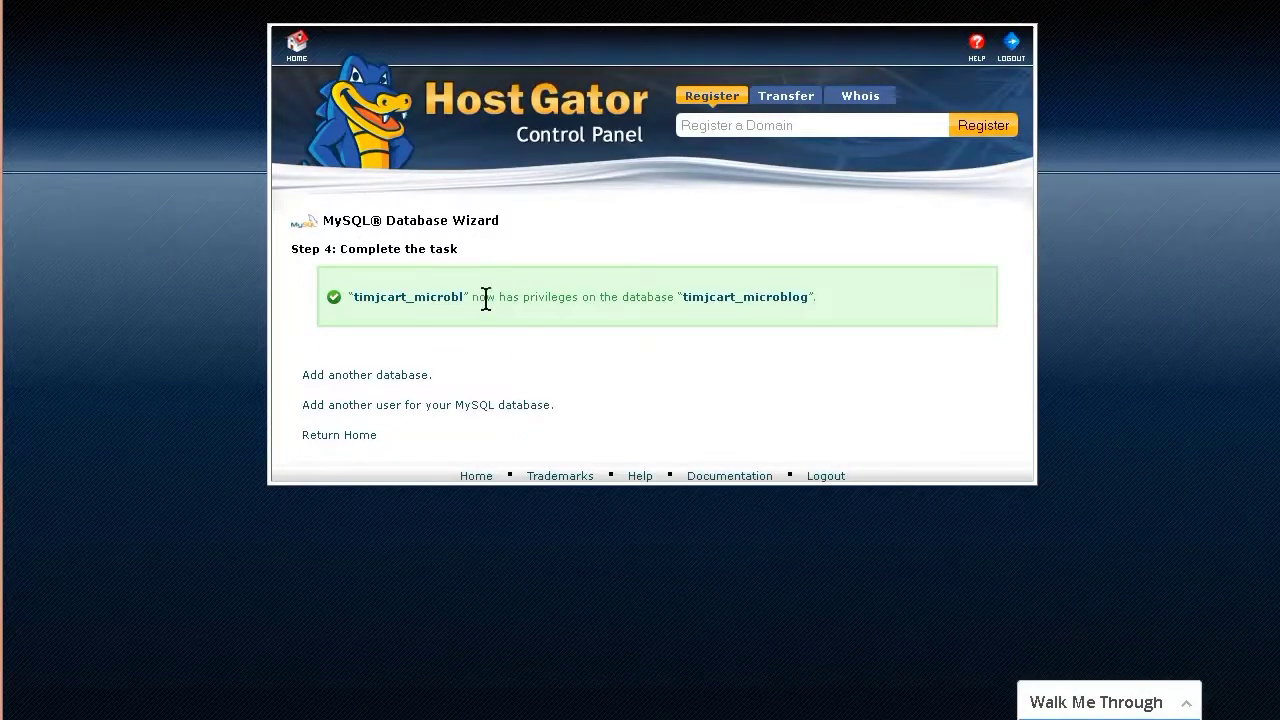
left_click_drag(350, 297, 846, 306)
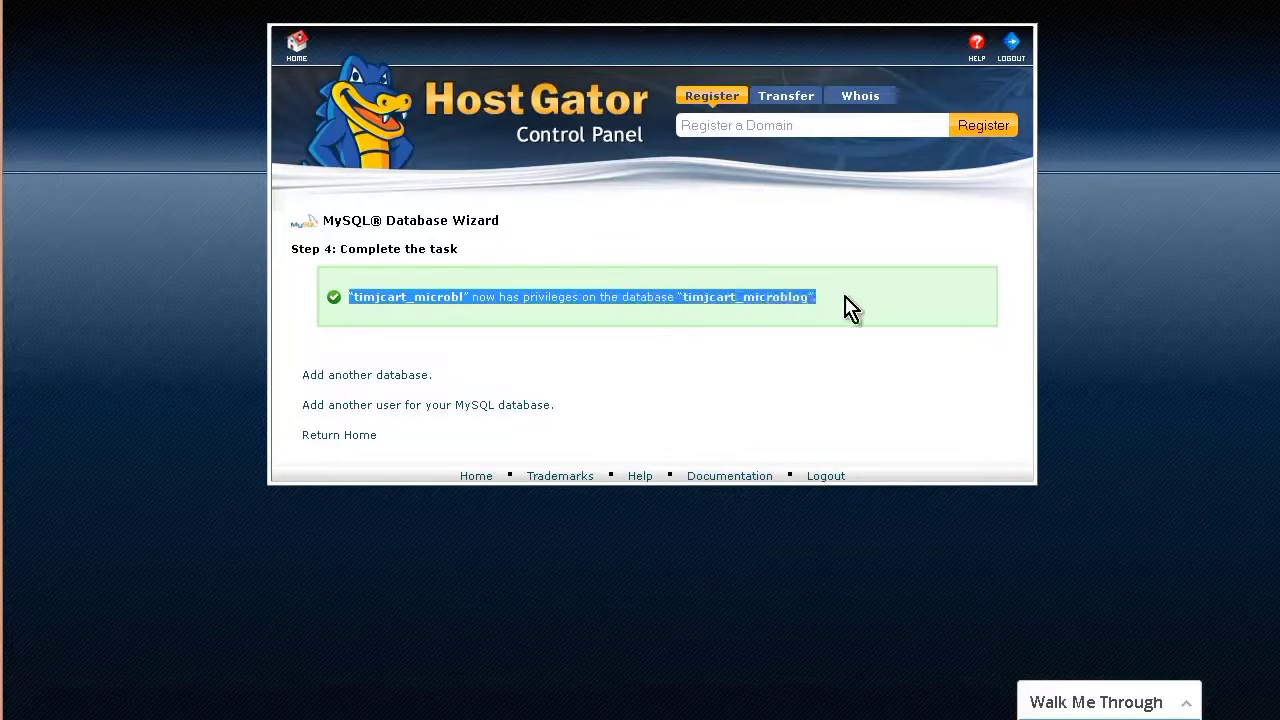
right_click(776, 295)
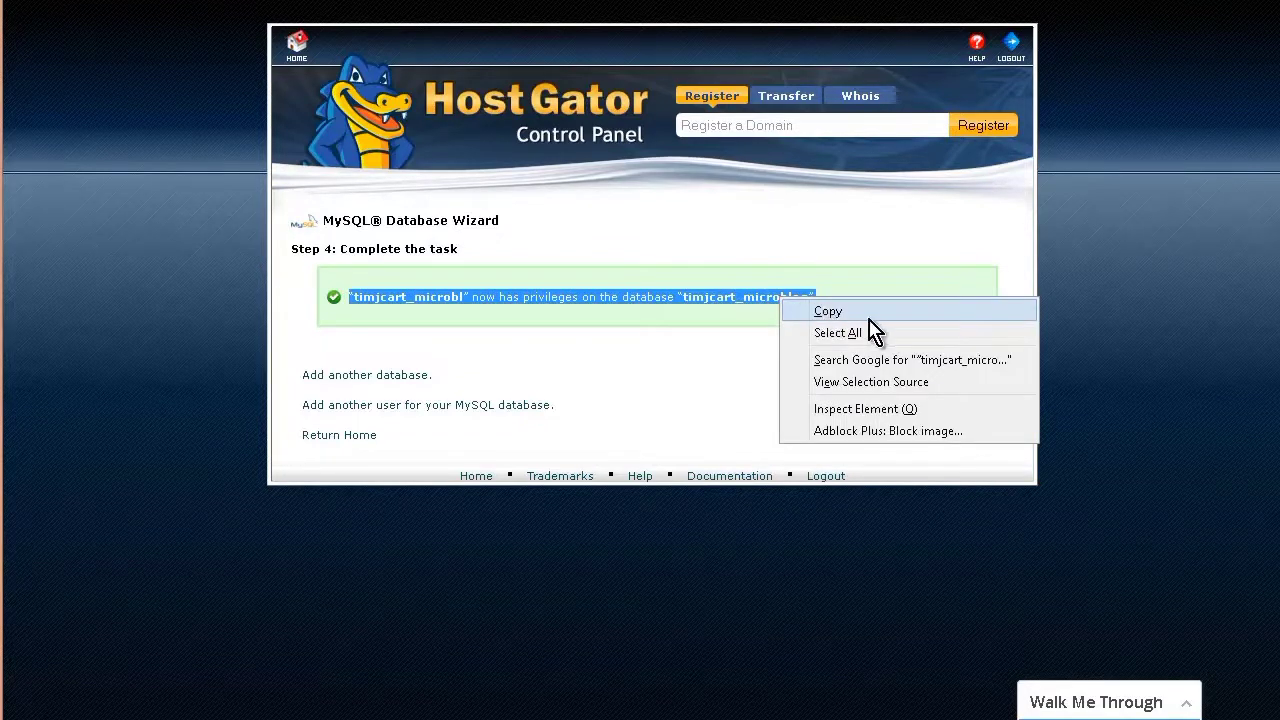
left_click(828, 312)
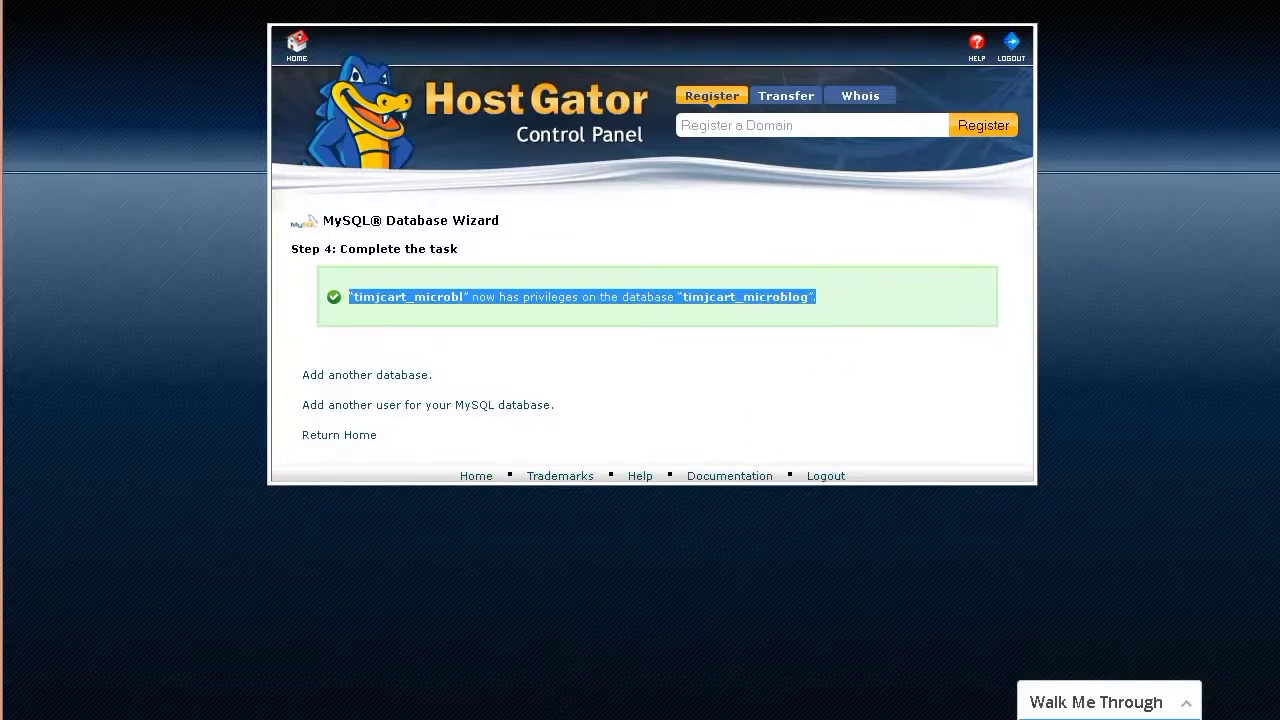
key("alt+Tab")
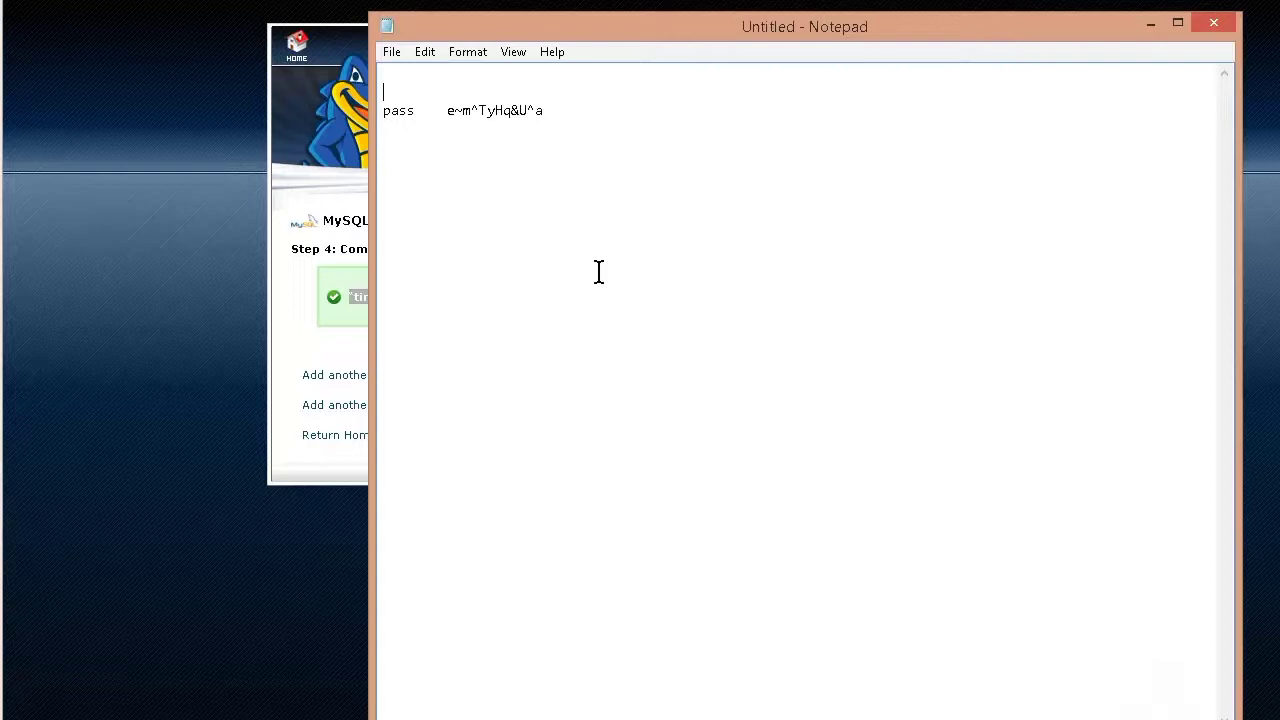
key("ctrl+v")
left_click(171, 190)
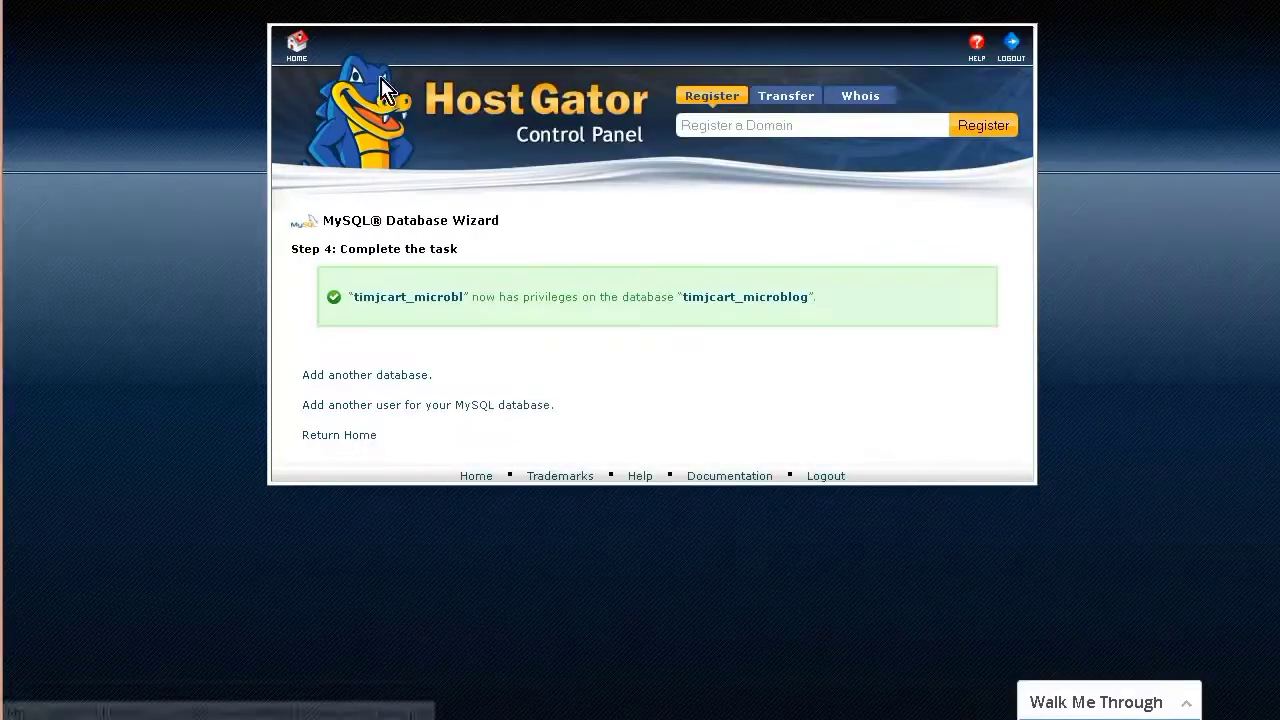
Open phpMyAdmin from the control panel home to check the server name, and record localhost in the Notepad note
left_click(296, 47)
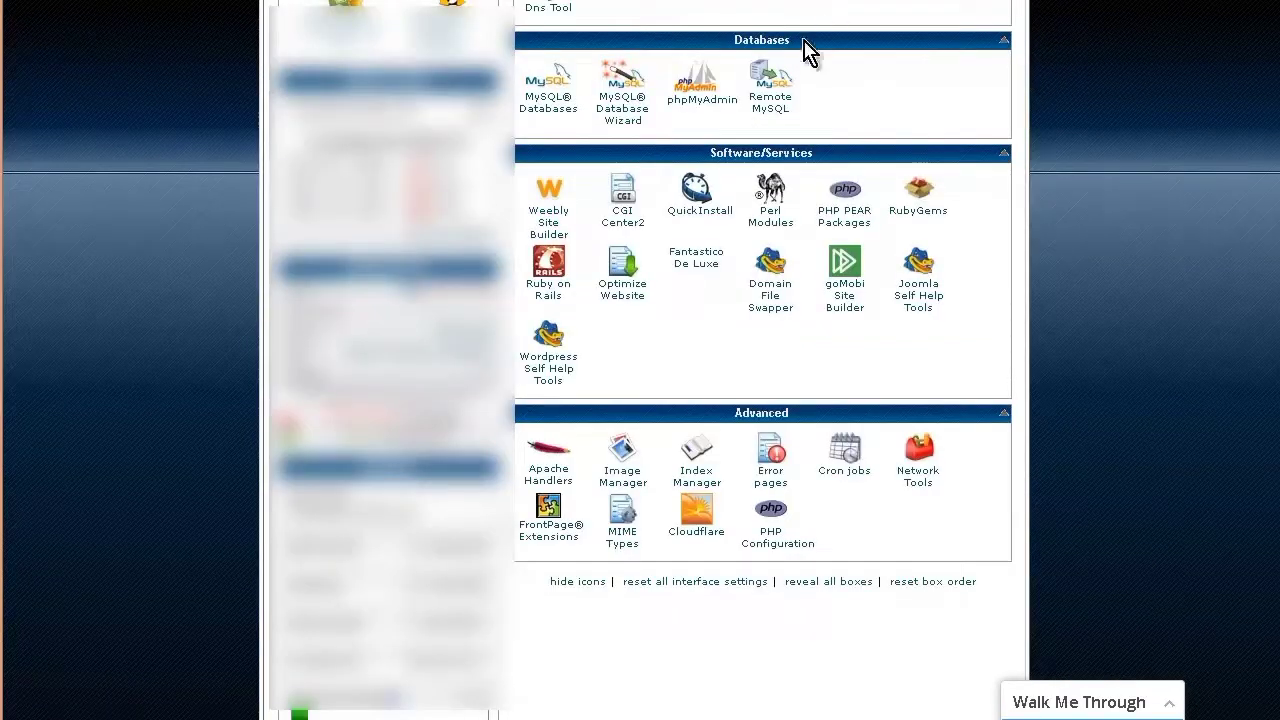
left_click(698, 98)
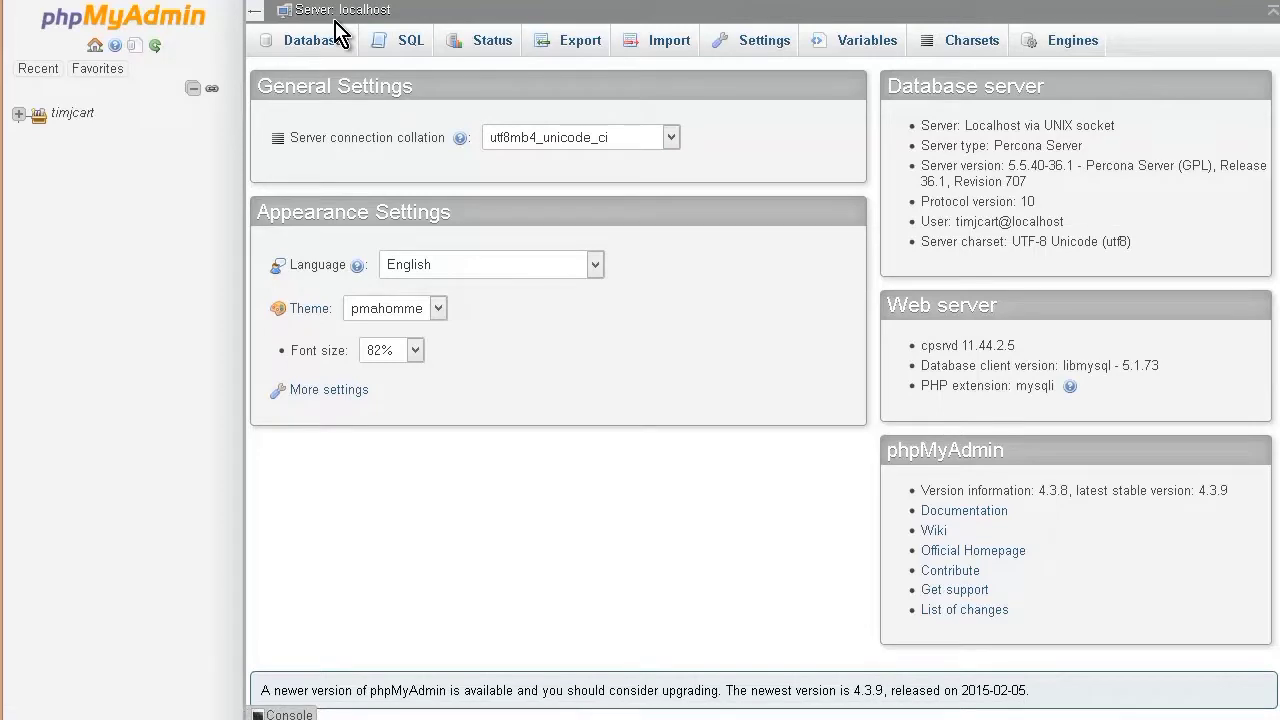
key("alt+Tab")
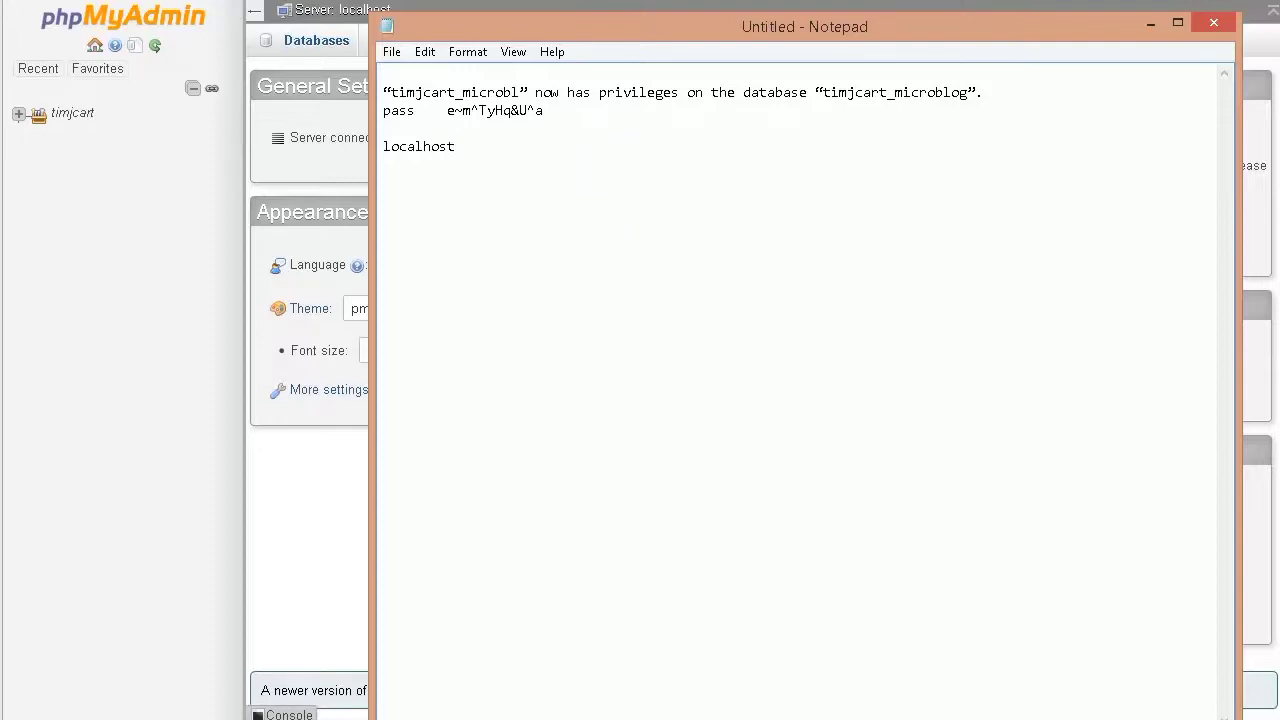
Switch to the WordPress installer, continue with English (United States) and proceed to the database connection form
key("alt+Tab")
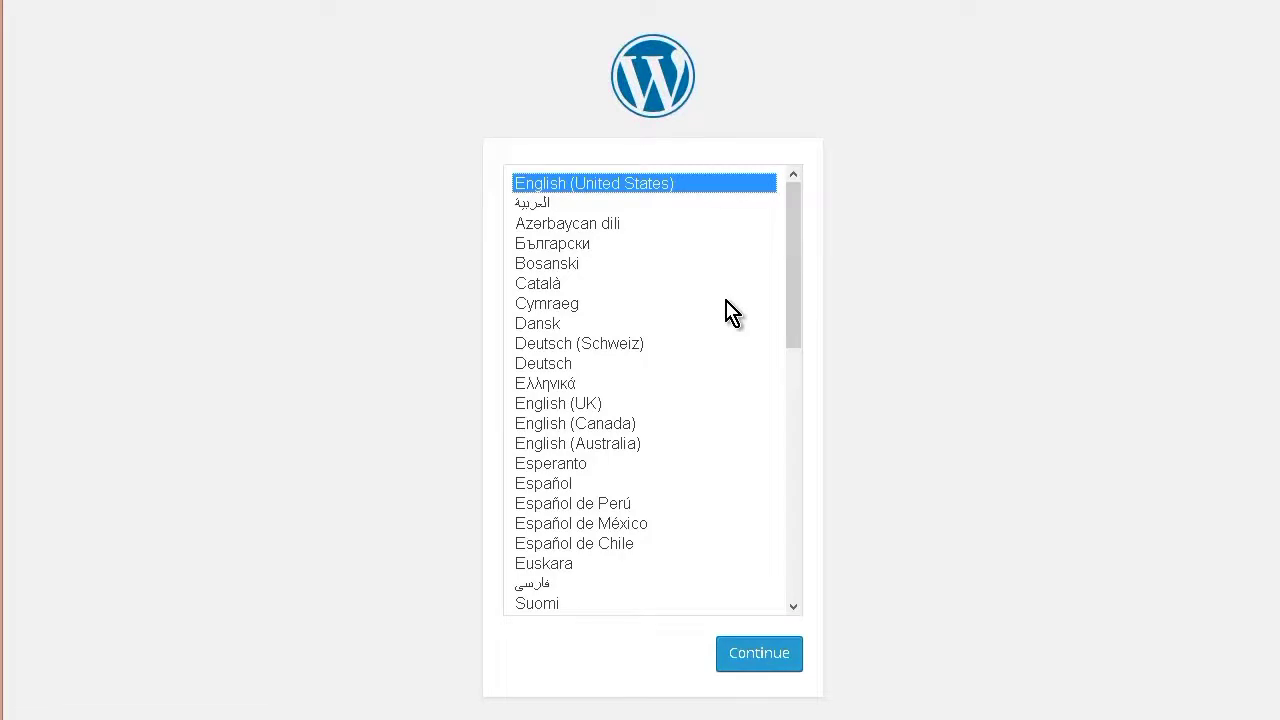
left_click(755, 665)
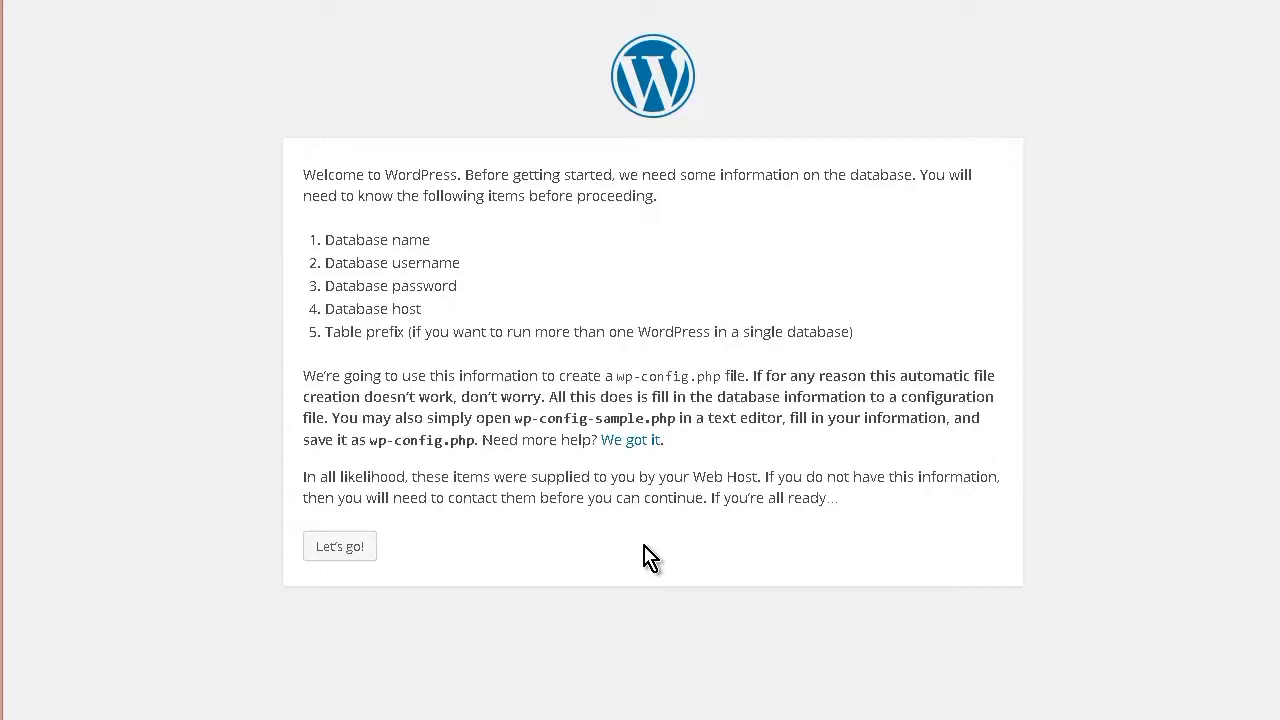
left_click(341, 553)
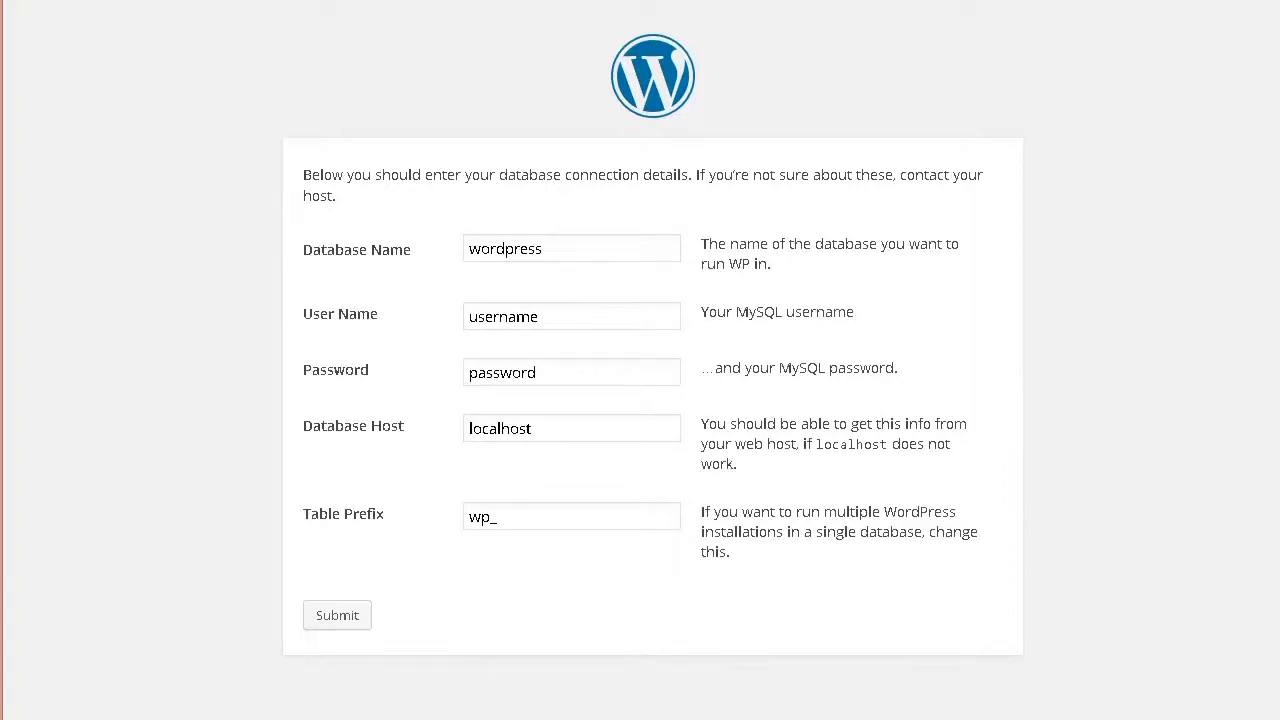
Copy the full database name ending in microblog from the Notepad note and paste it over the installer's default Database Name
key("alt+Tab")
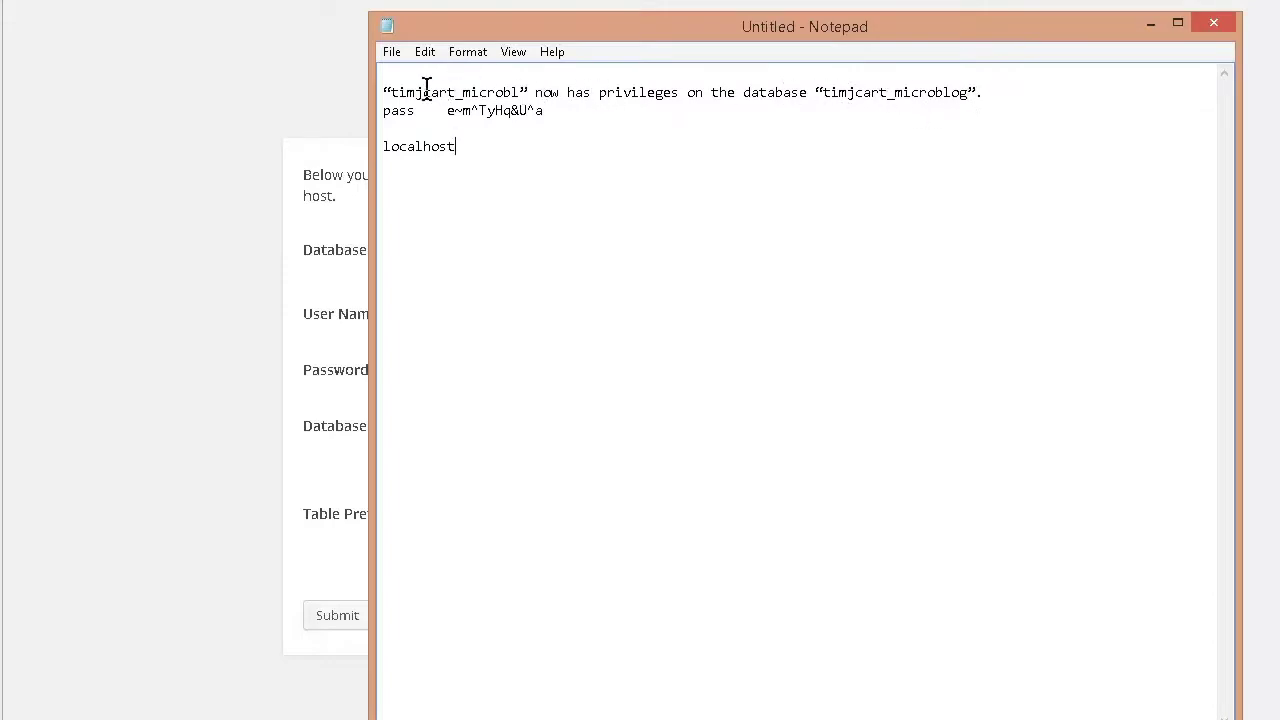
left_click_drag(519, 92, 408, 90)
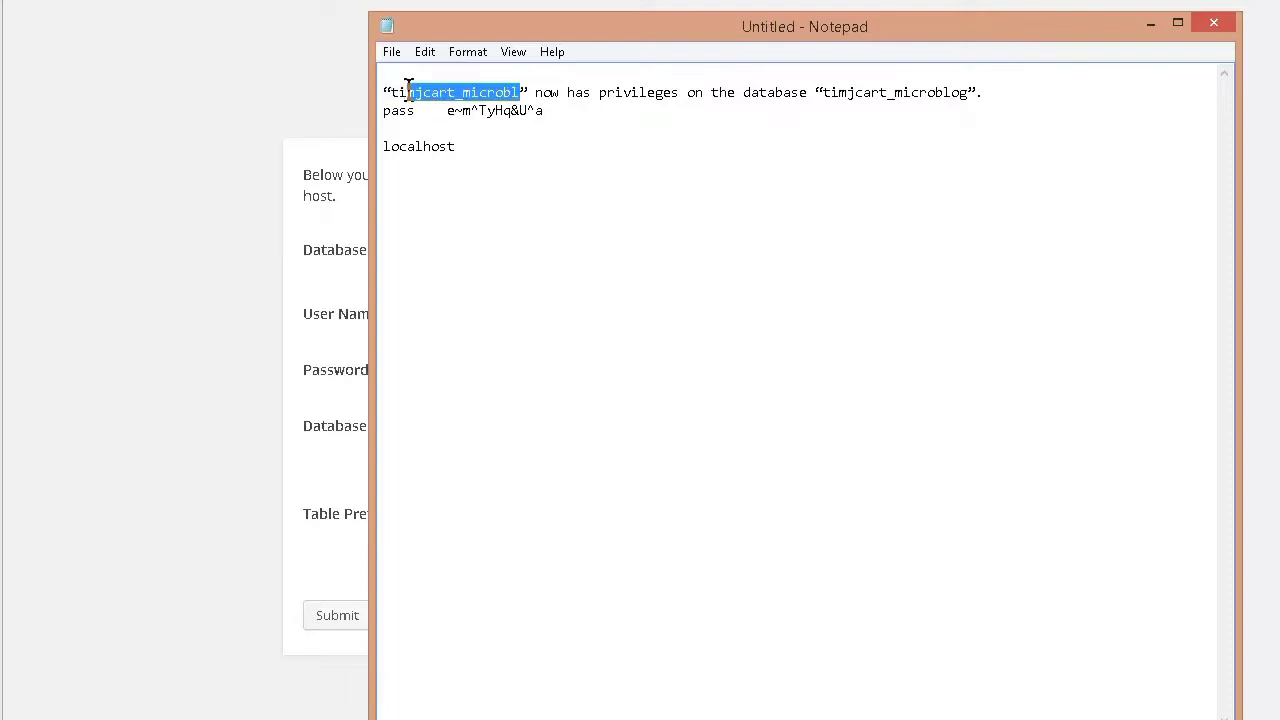
left_click(427, 95)
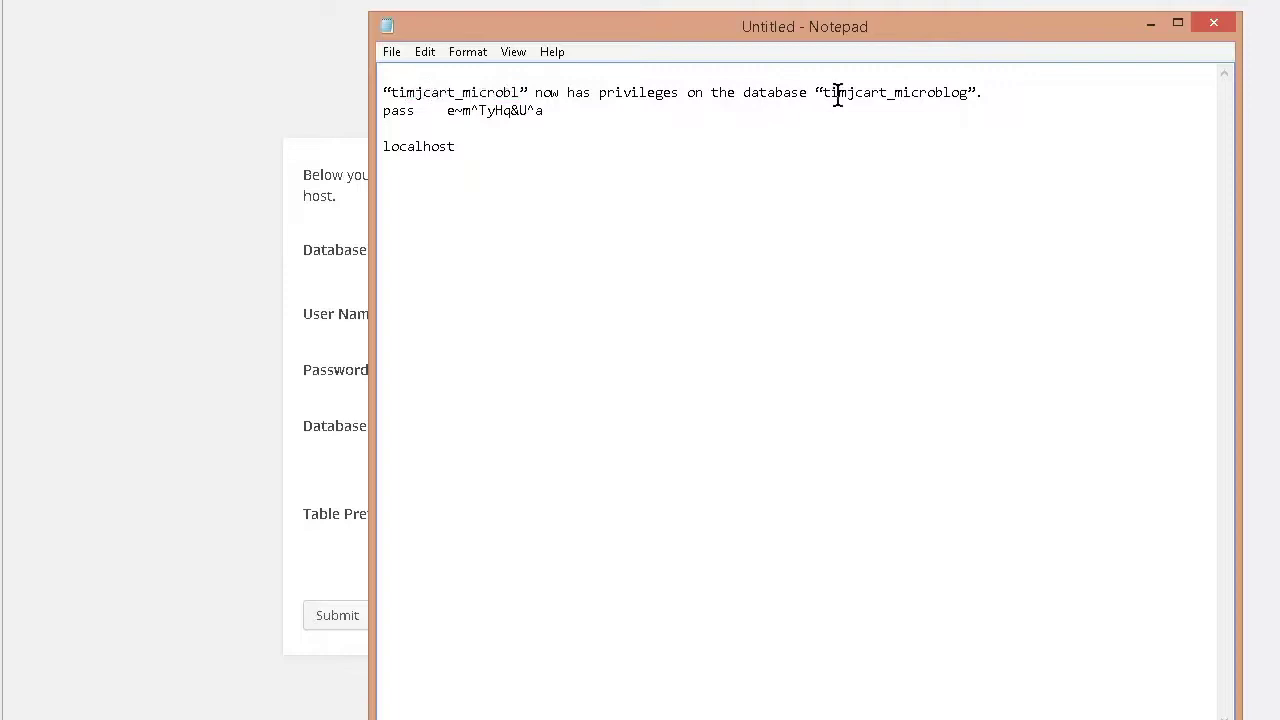
left_click_drag(825, 92, 969, 89)
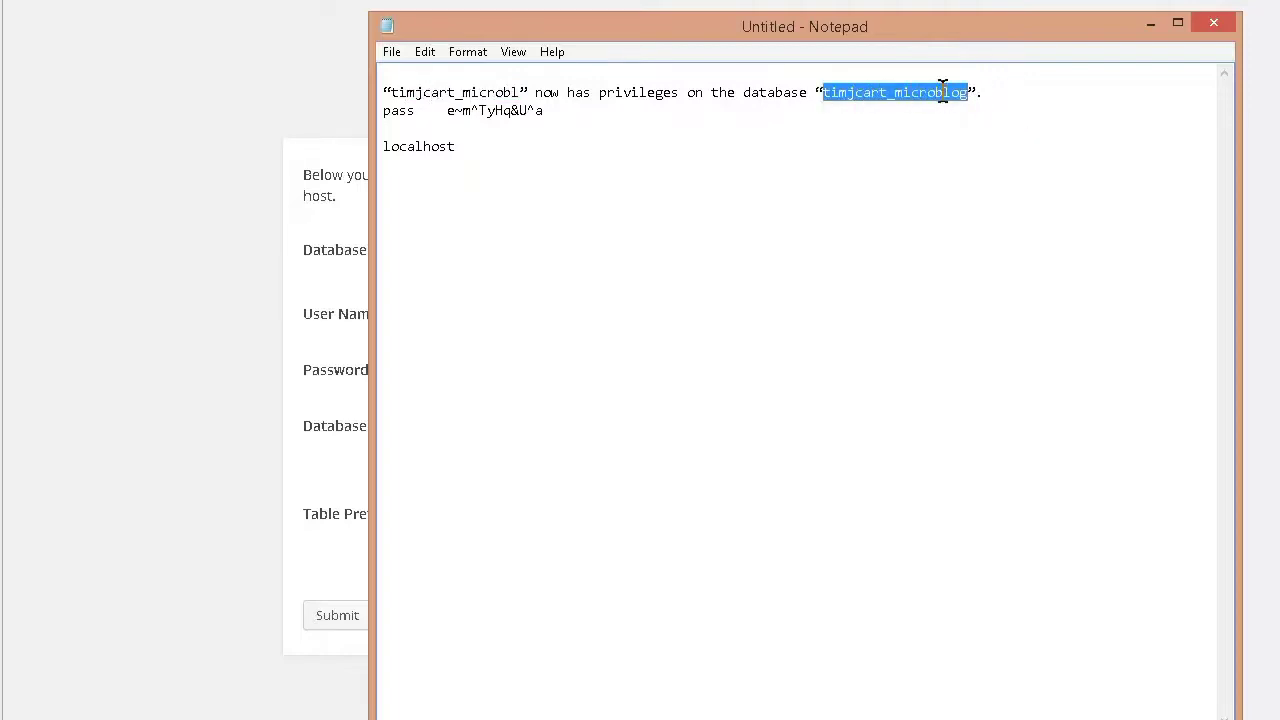
right_click(943, 92)
left_click(1010, 156)
left_click(250, 196)
double_click(514, 251)
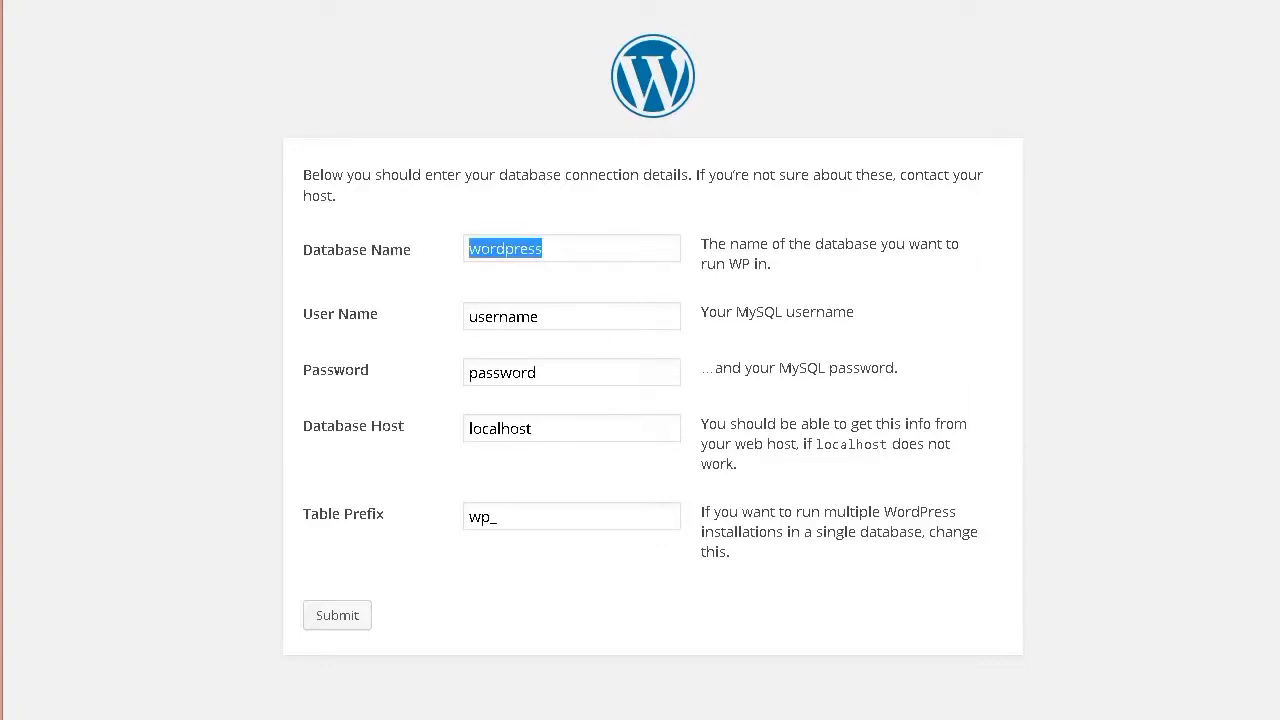
key("ctrl+v")
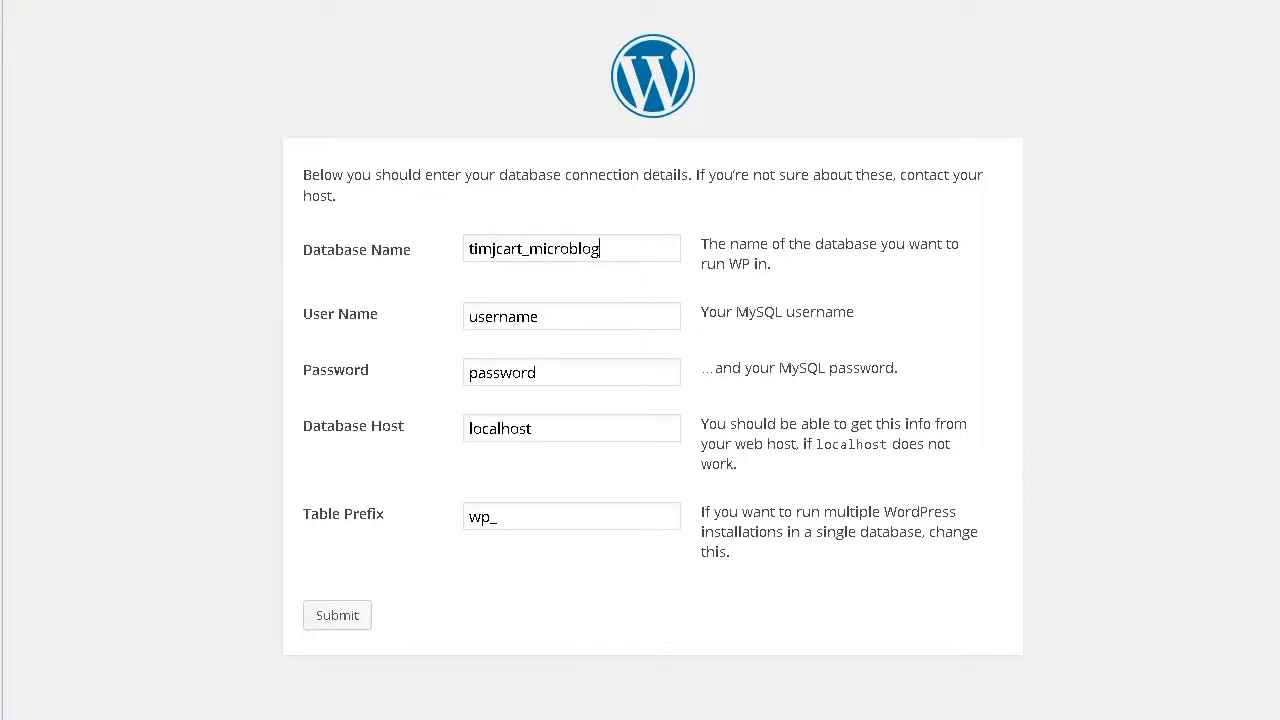
Copy the full database user name ending in microbl from the Notepad note and paste it into the installer's User Name field
key("alt+Tab")
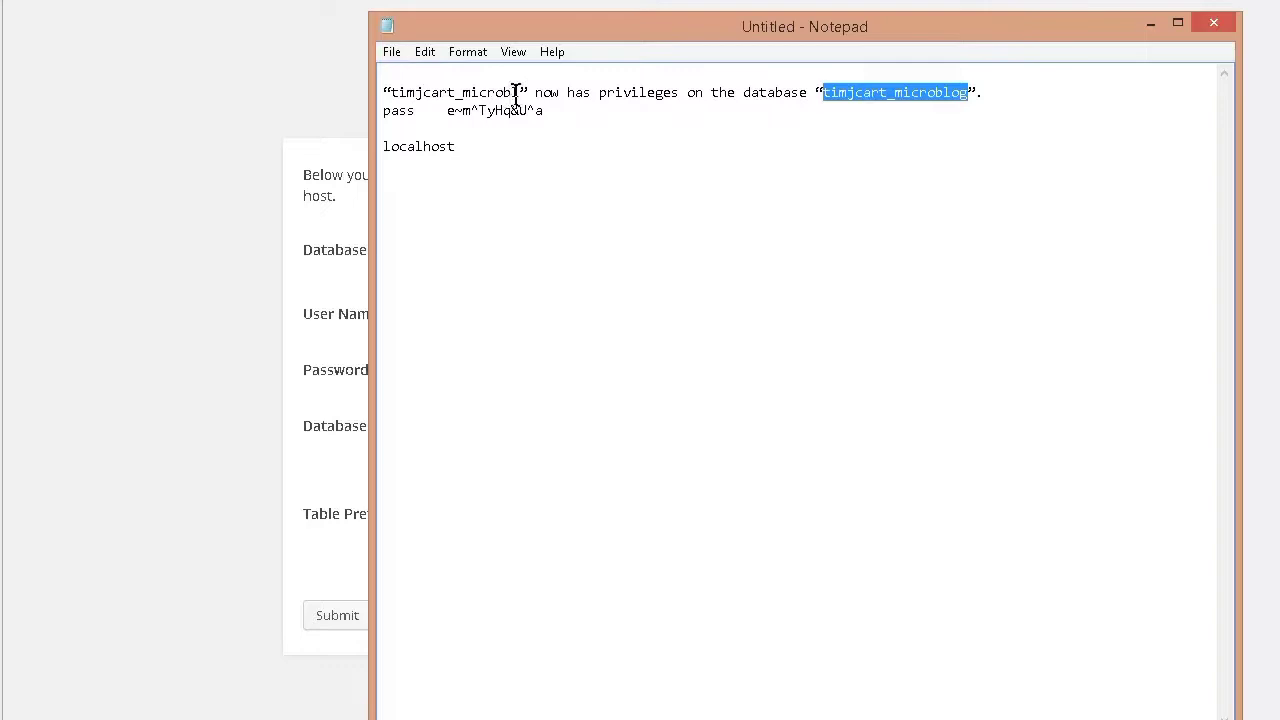
left_click_drag(518, 92, 392, 92)
right_click(414, 94)
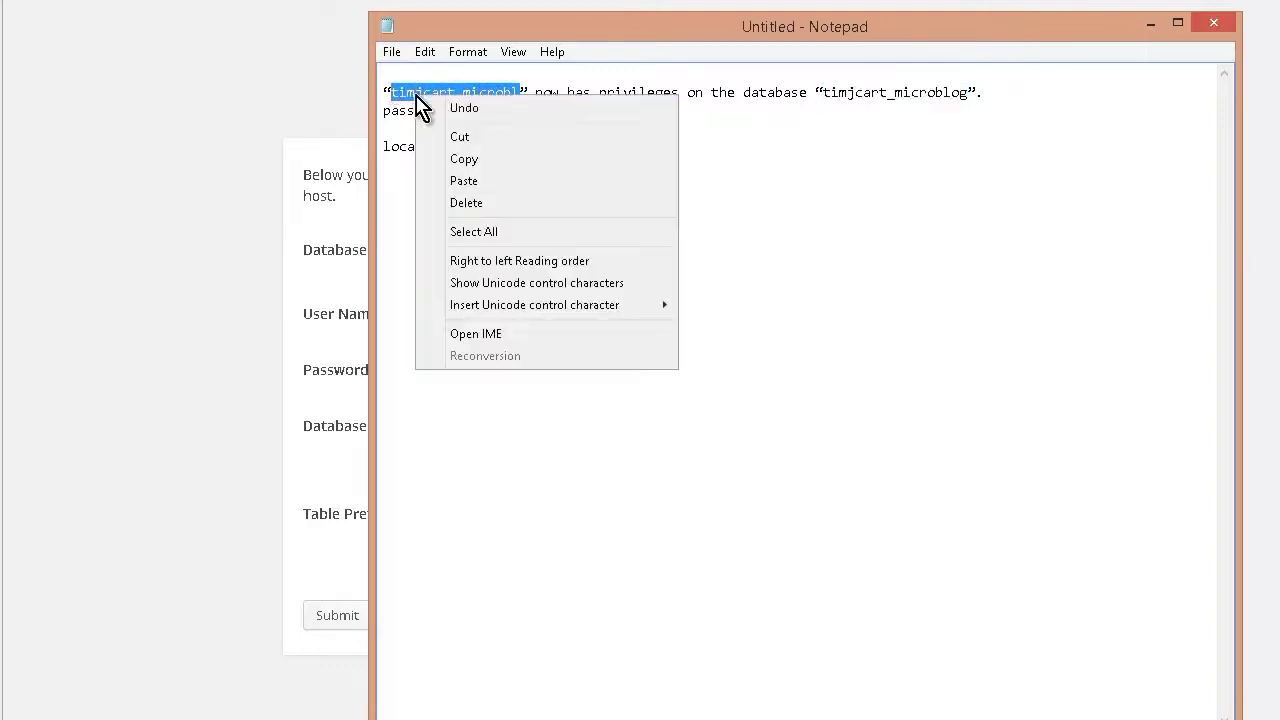
left_click(460, 158)
left_click(255, 290)
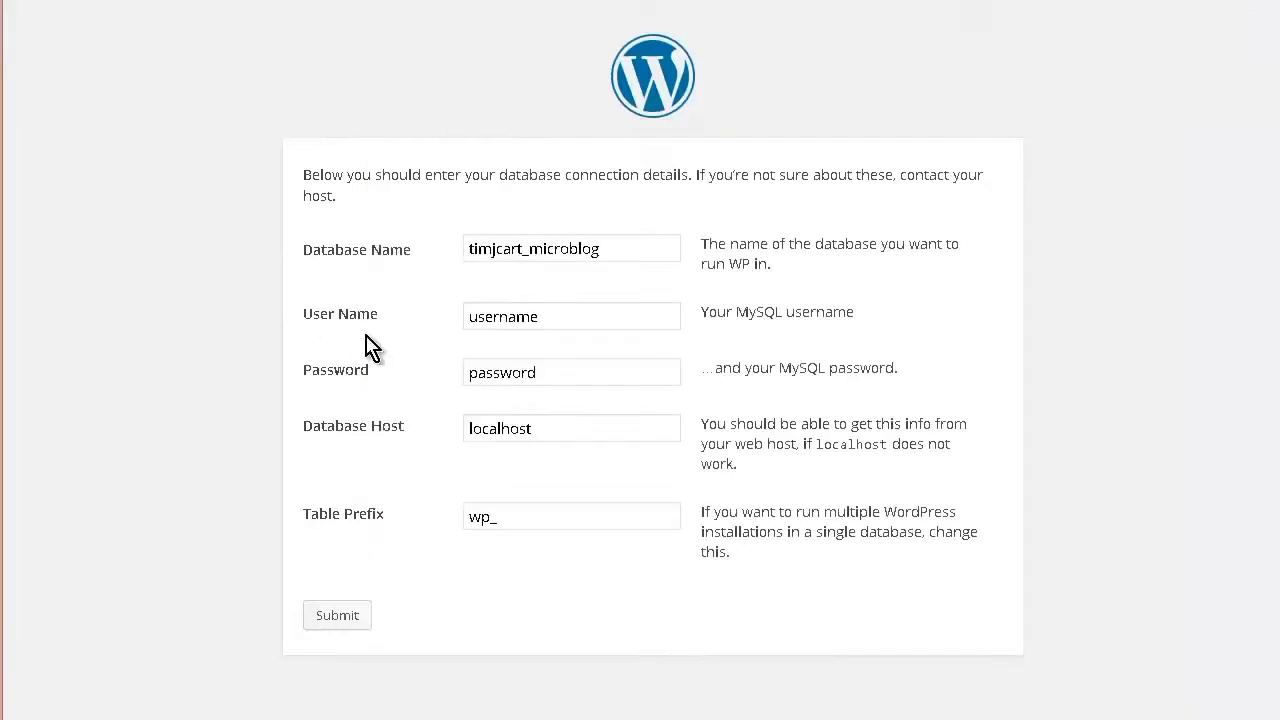
double_click(511, 316)
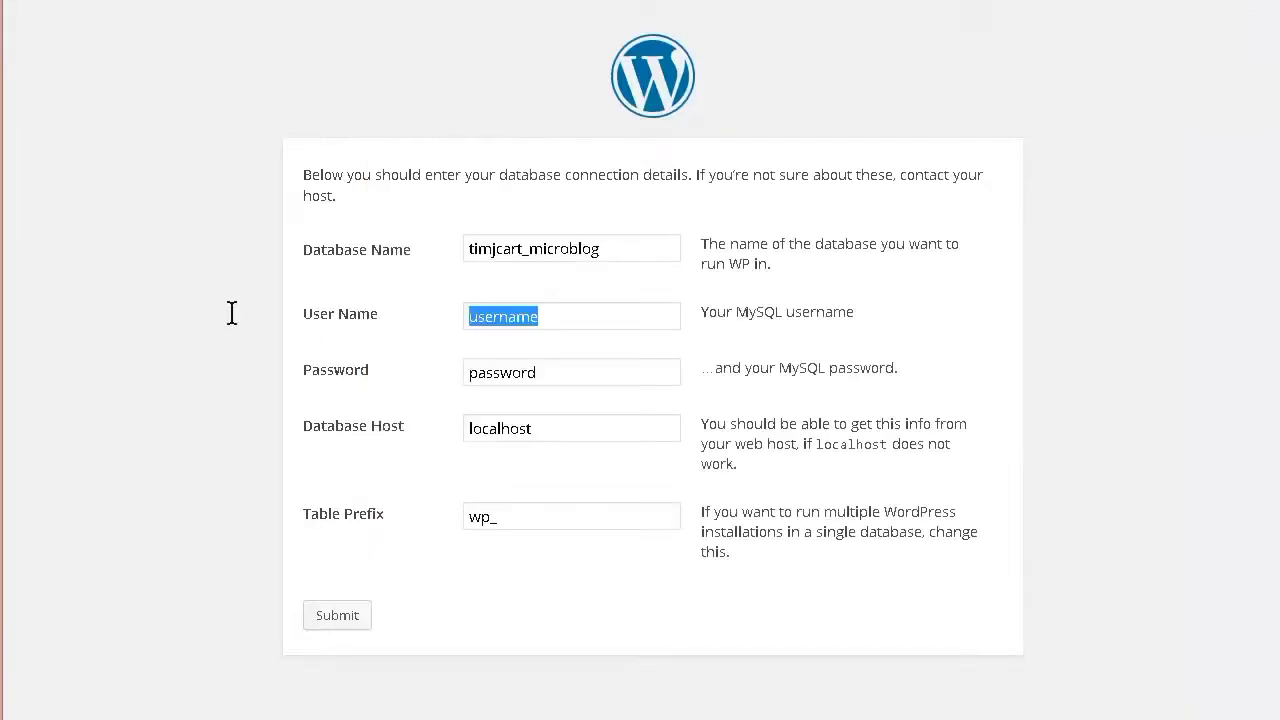
key("ctrl+v")
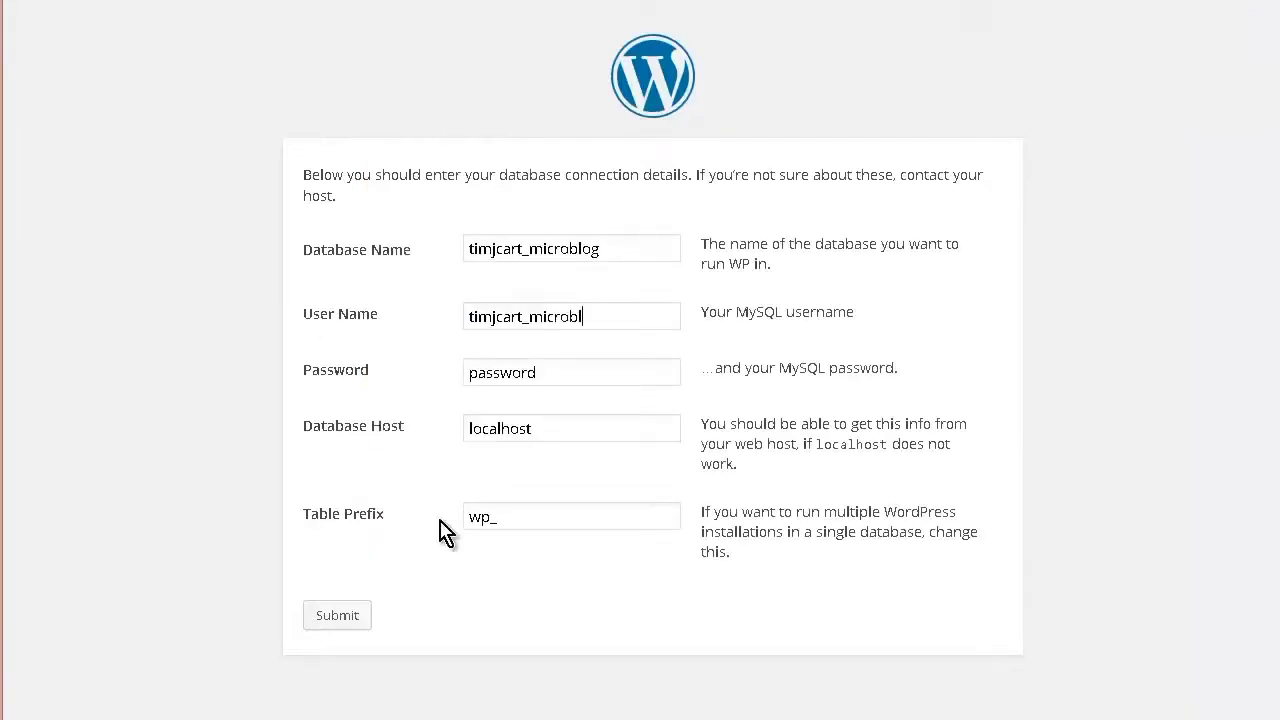
Copy the database password from the Notepad note and paste it into the installer's Password field
key("alt+Tab")
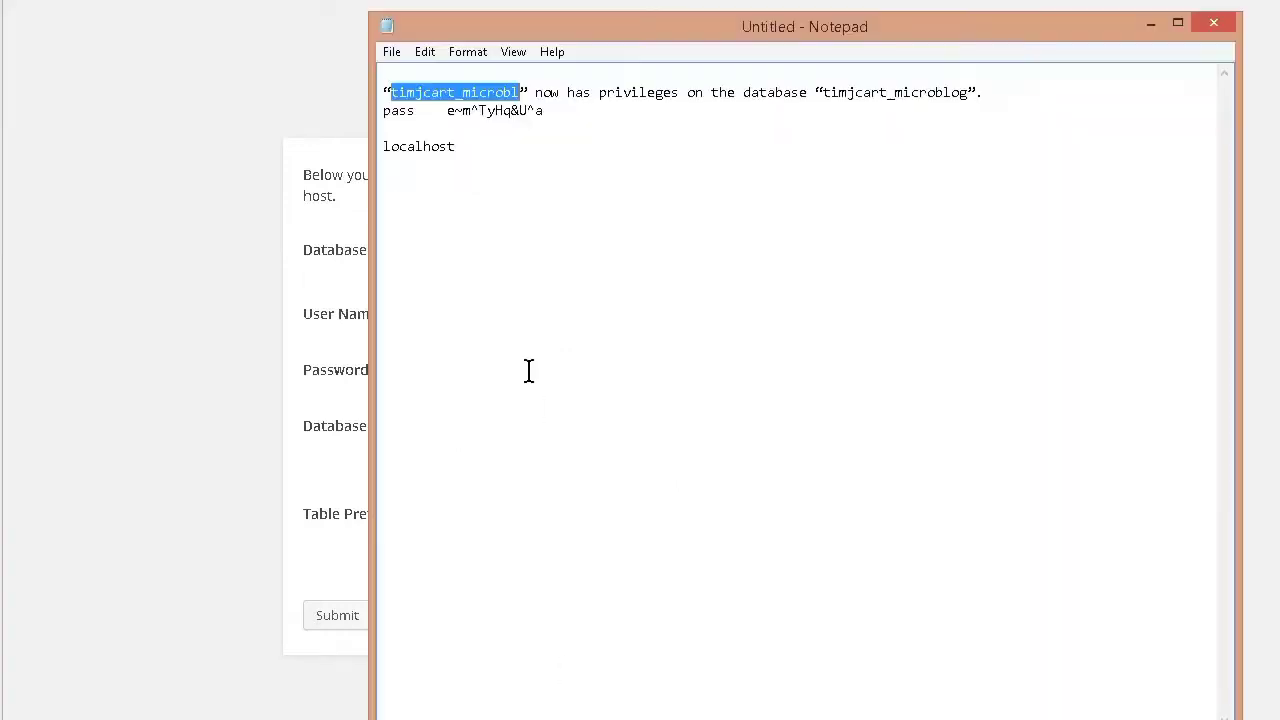
left_click_drag(446, 110, 545, 114)
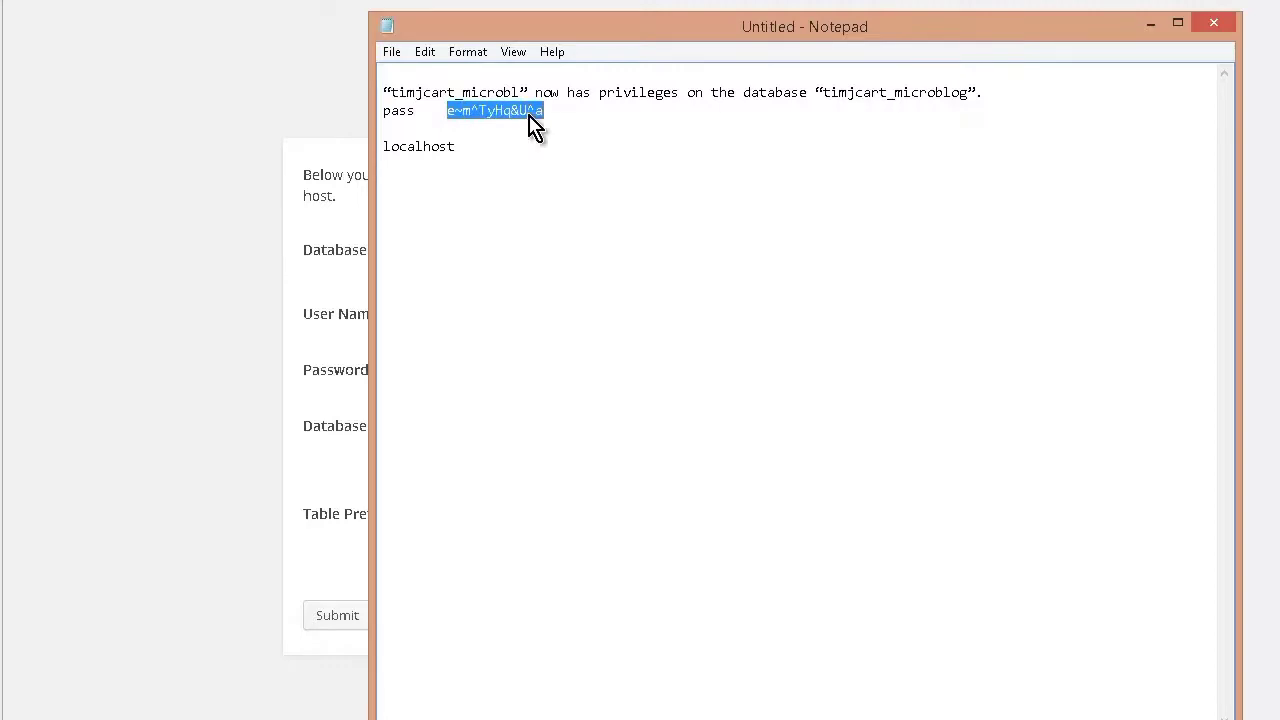
right_click(530, 115)
left_click(578, 177)
key("alt+Tab")
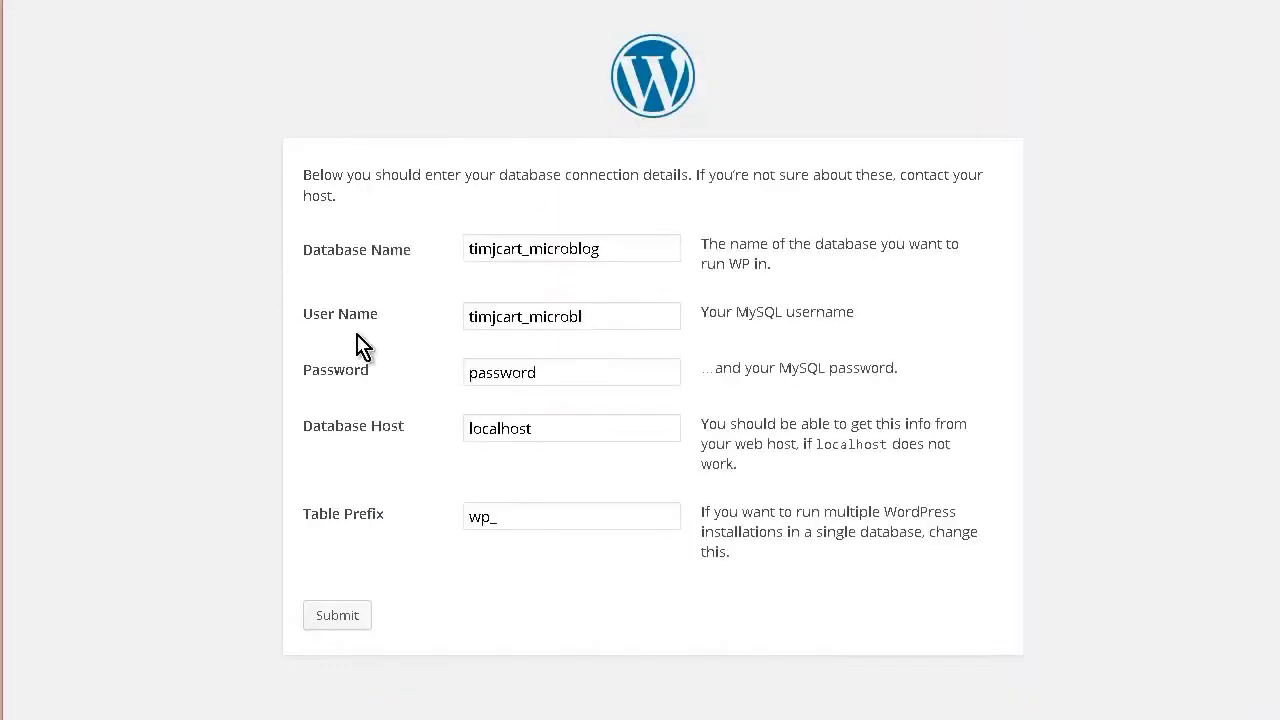
double_click(546, 370)
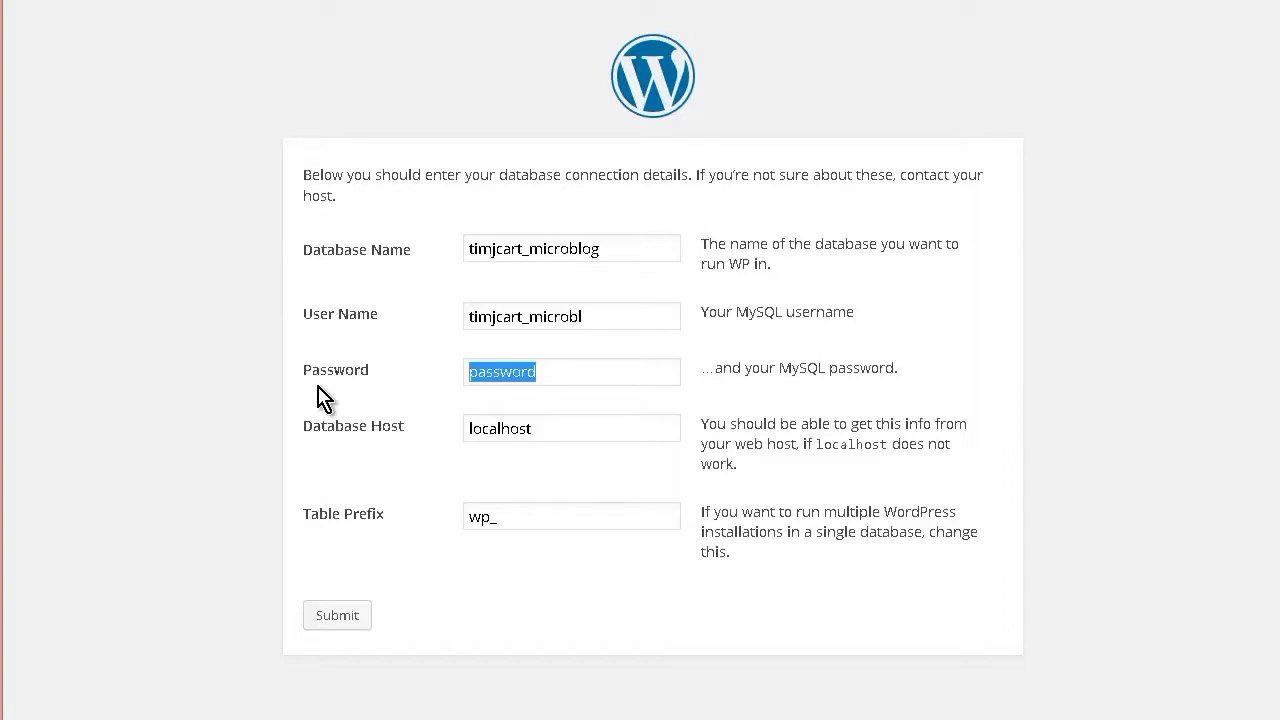
key("ctrl+v")
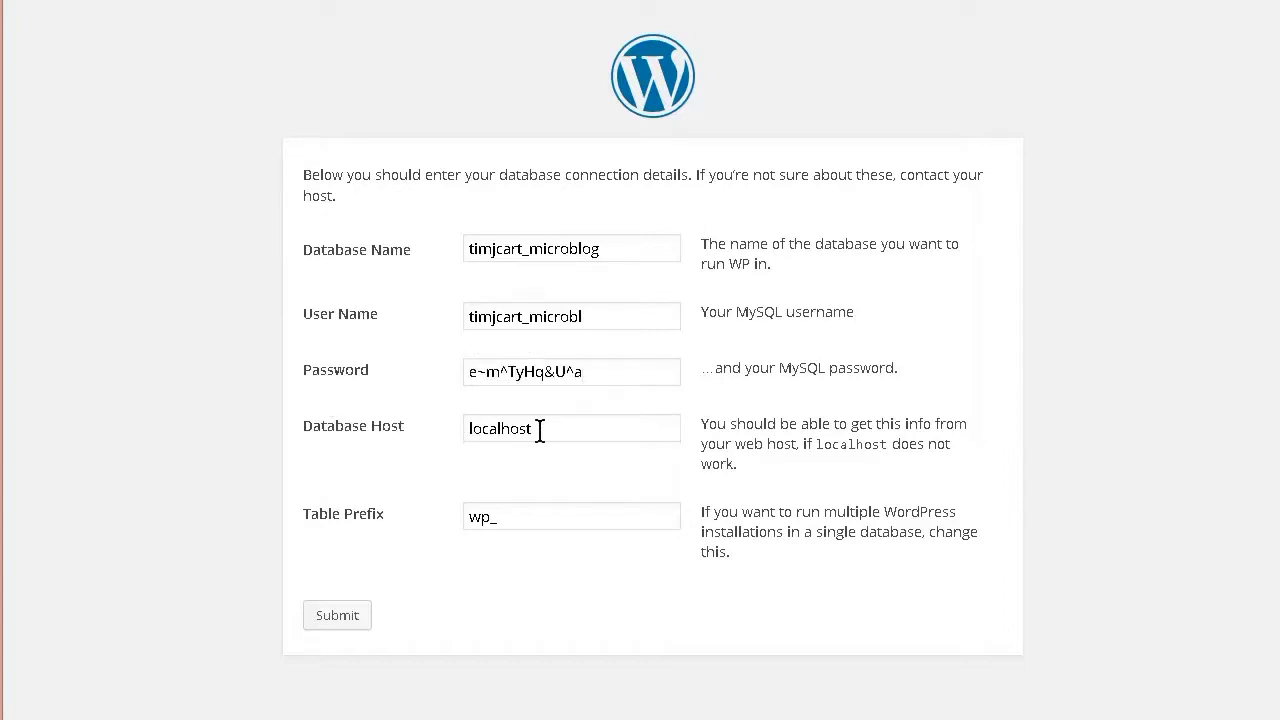
Check the host against the note, set the table prefix to m_, then submit the database details and run the install
key("alt+Tab")
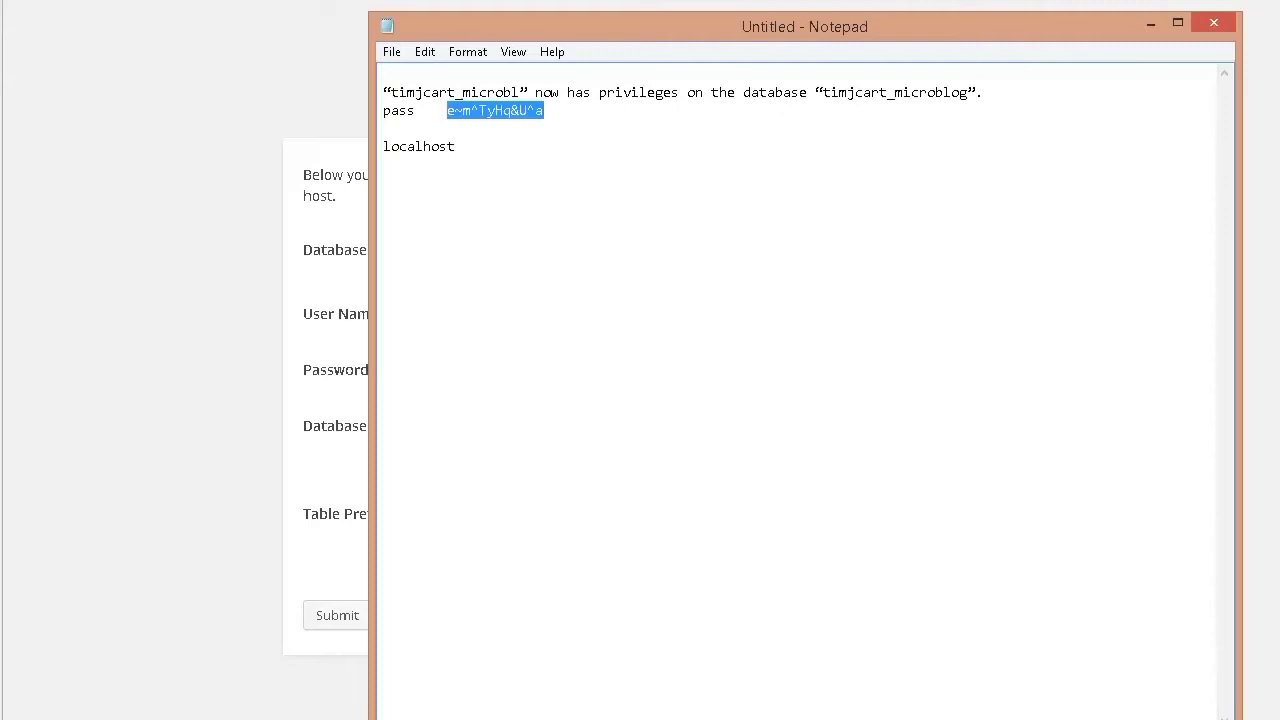
key("alt+Tab")
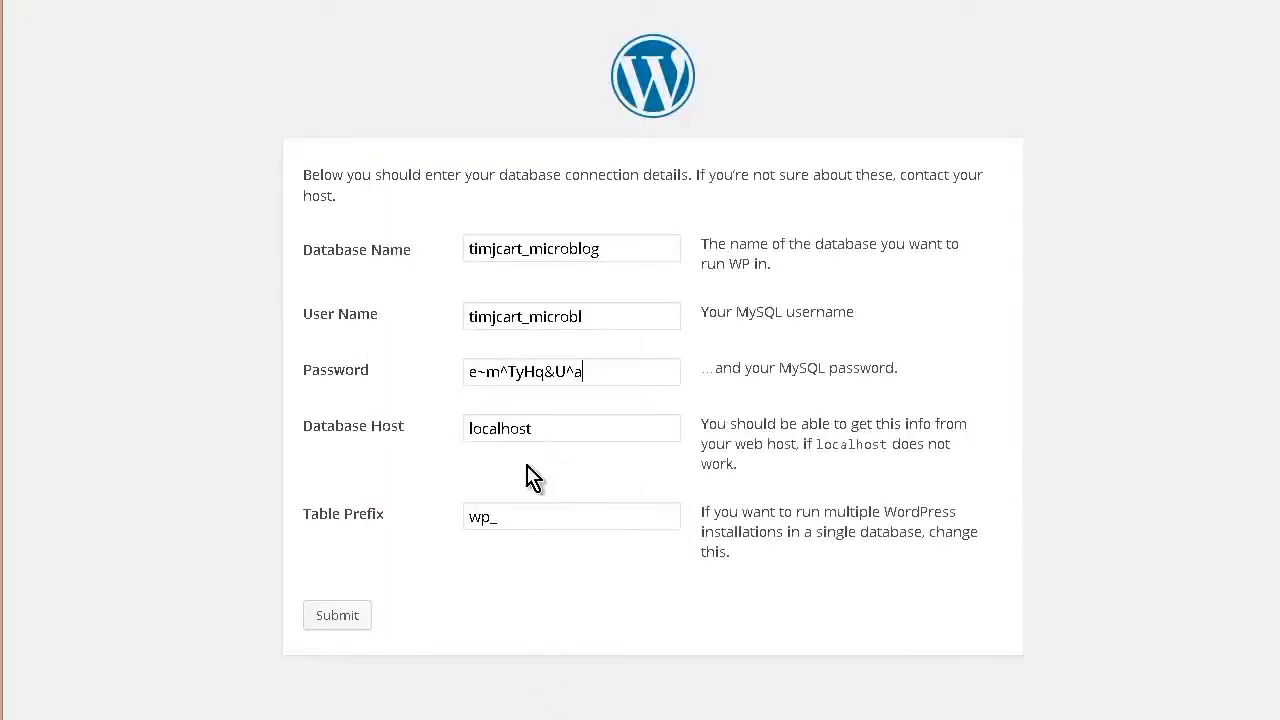
double_click(485, 516)
type("m_")
left_click(346, 619)
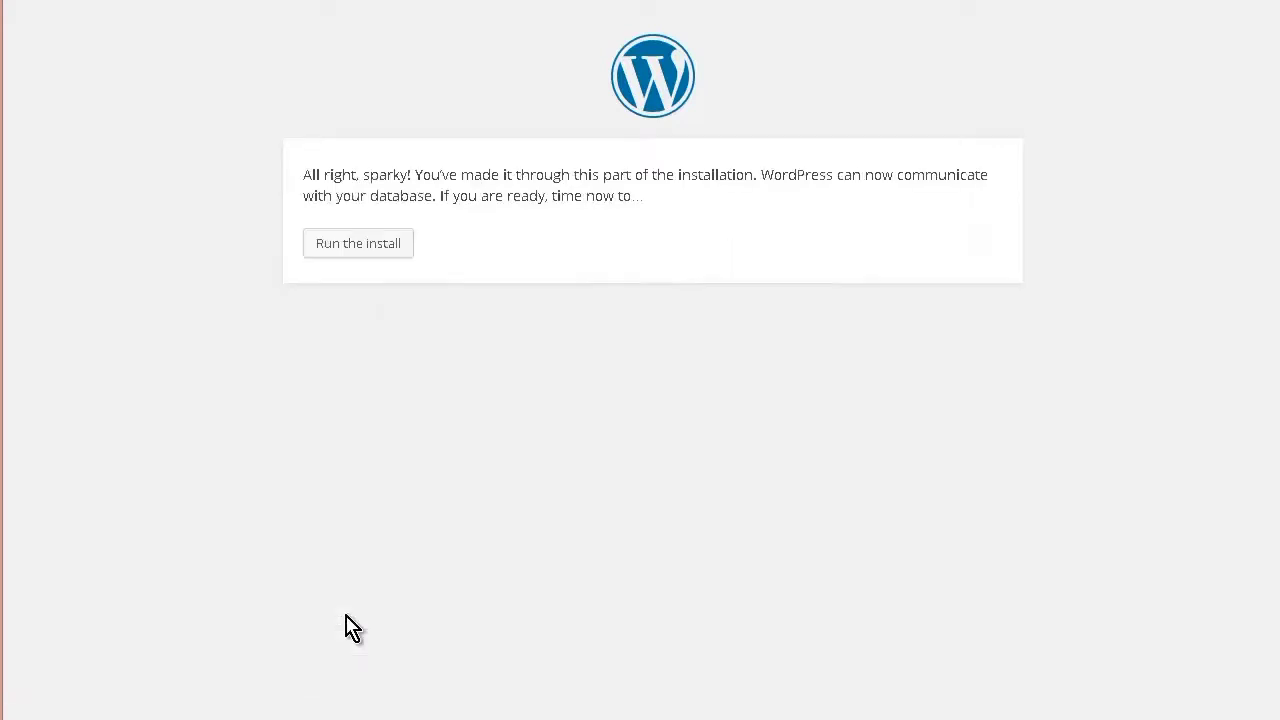
left_click(370, 246)
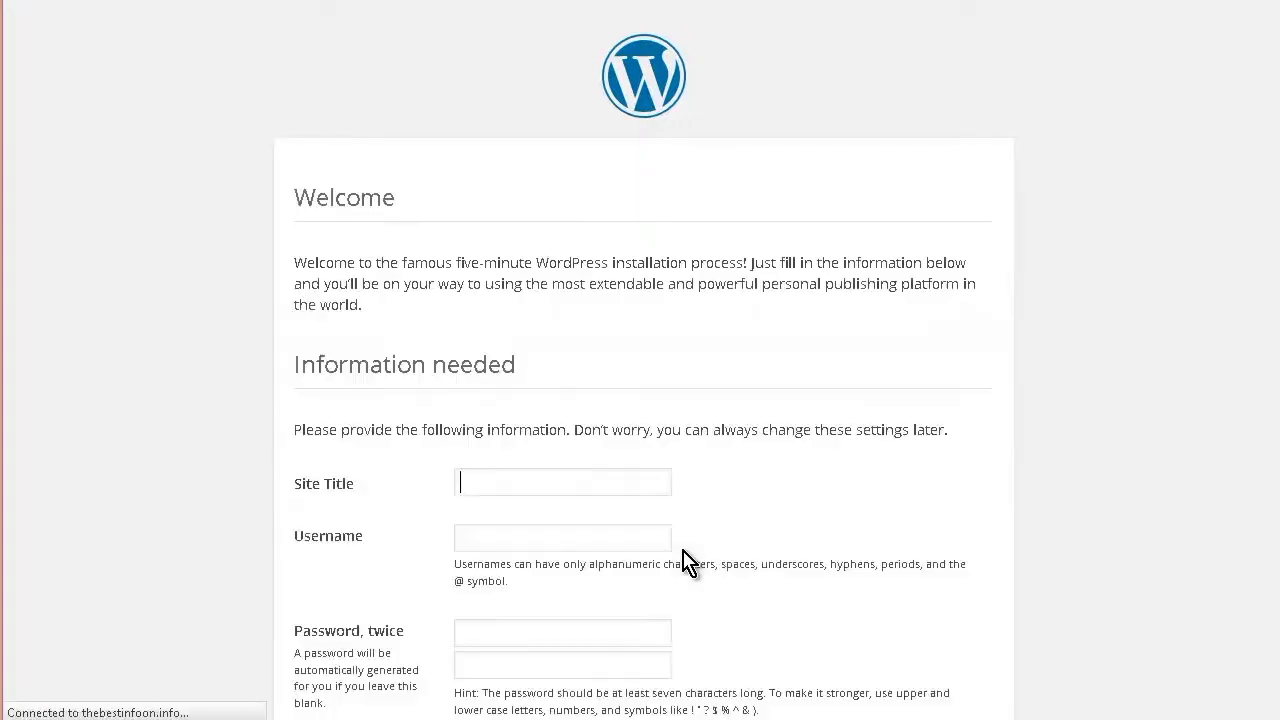
Enter My Mivroblog as the site title and microblog as the username in the WordPress installation form
scroll(567, 416, "down", 2)
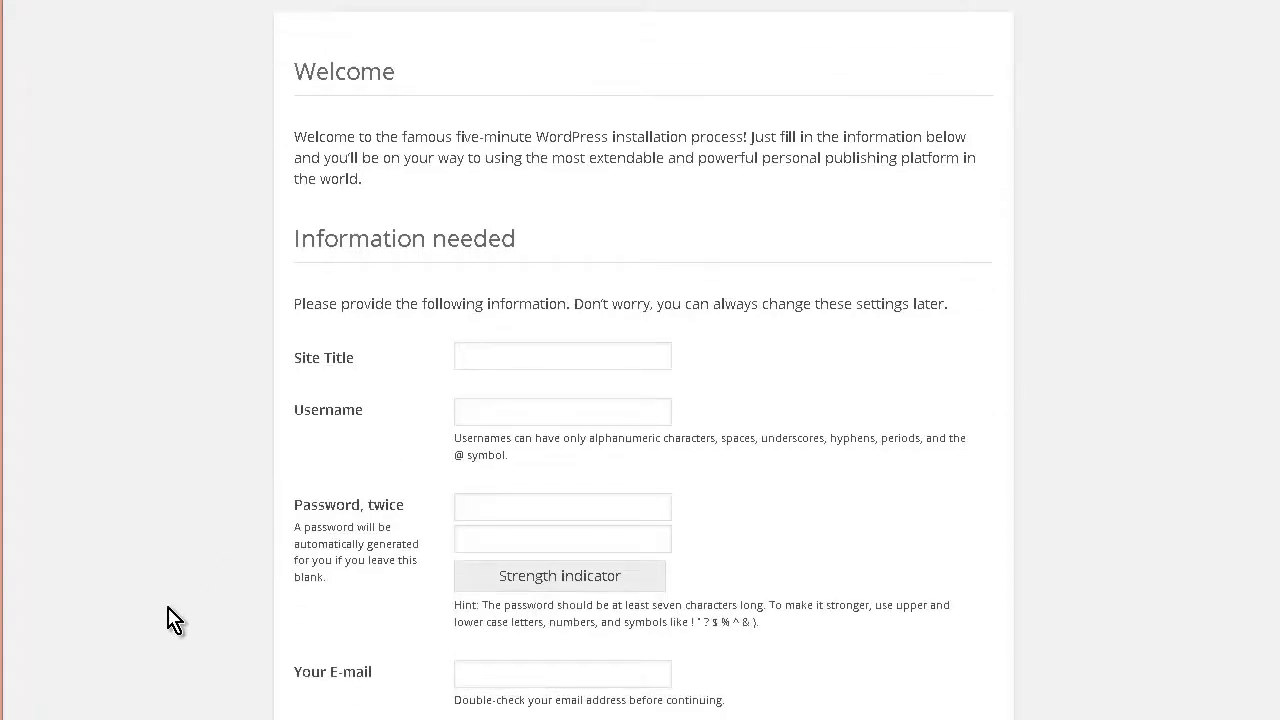
type("My Mivroblog")
scroll(450, 380, "down", 3)
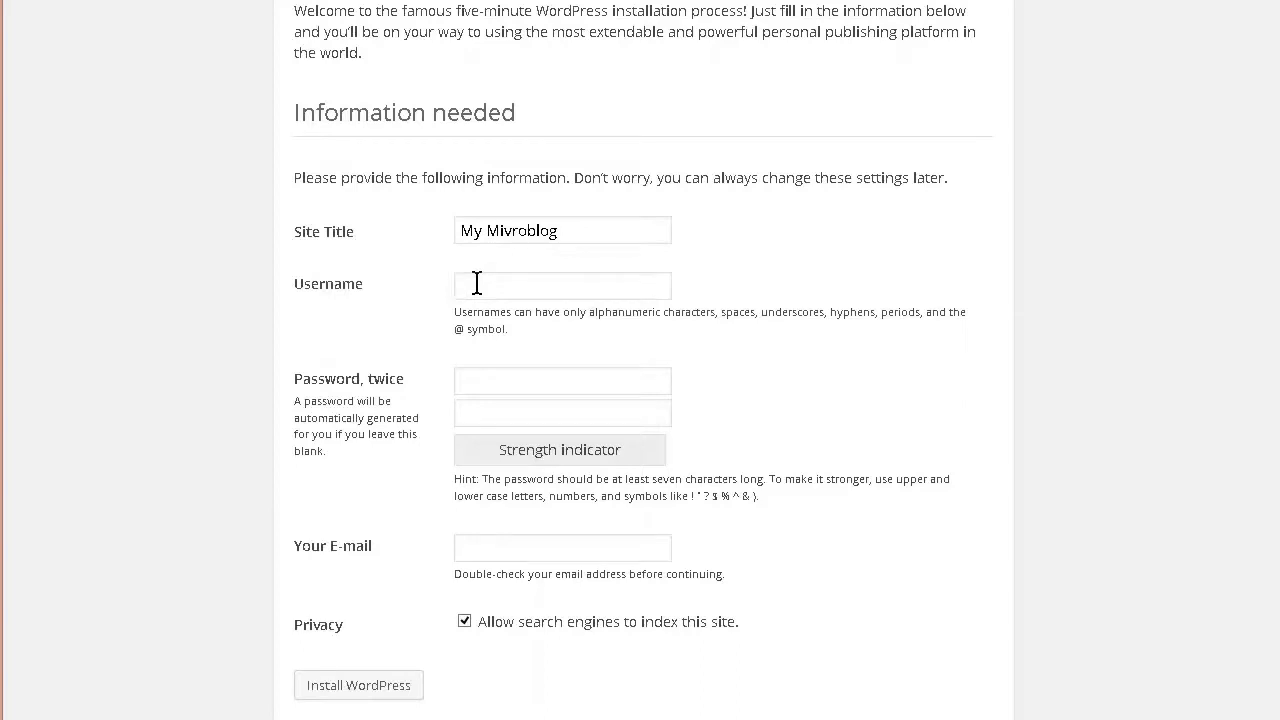
type("microblog")
scroll(440, 280, "down", 1)
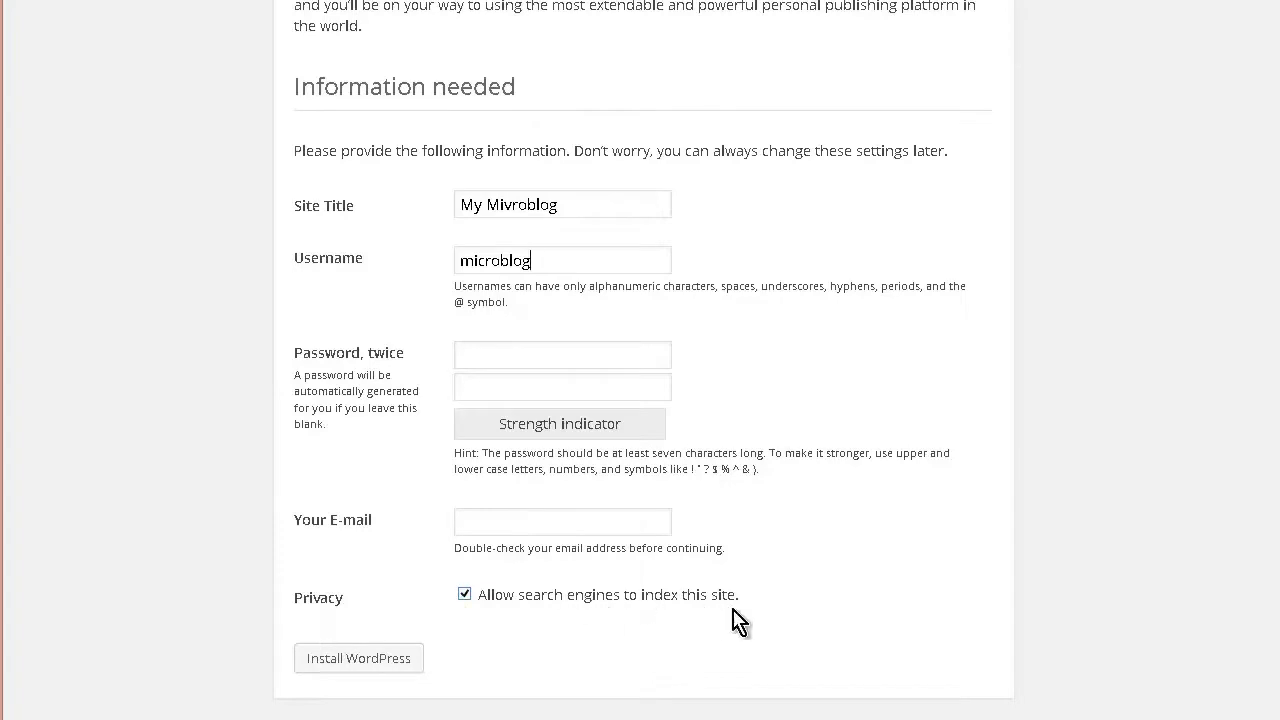
Disallow search engine indexing of the site, complete the WordPress installation and proceed to the login page
left_click(480, 600)
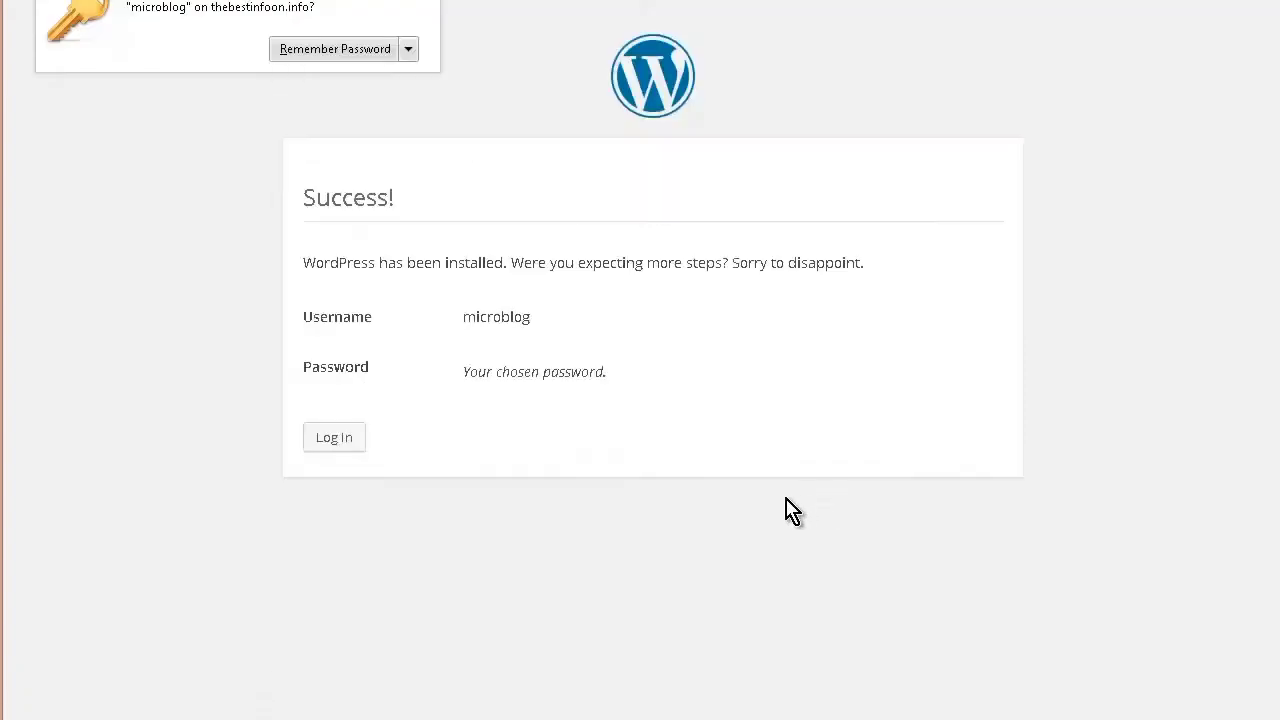
left_click(340, 442)
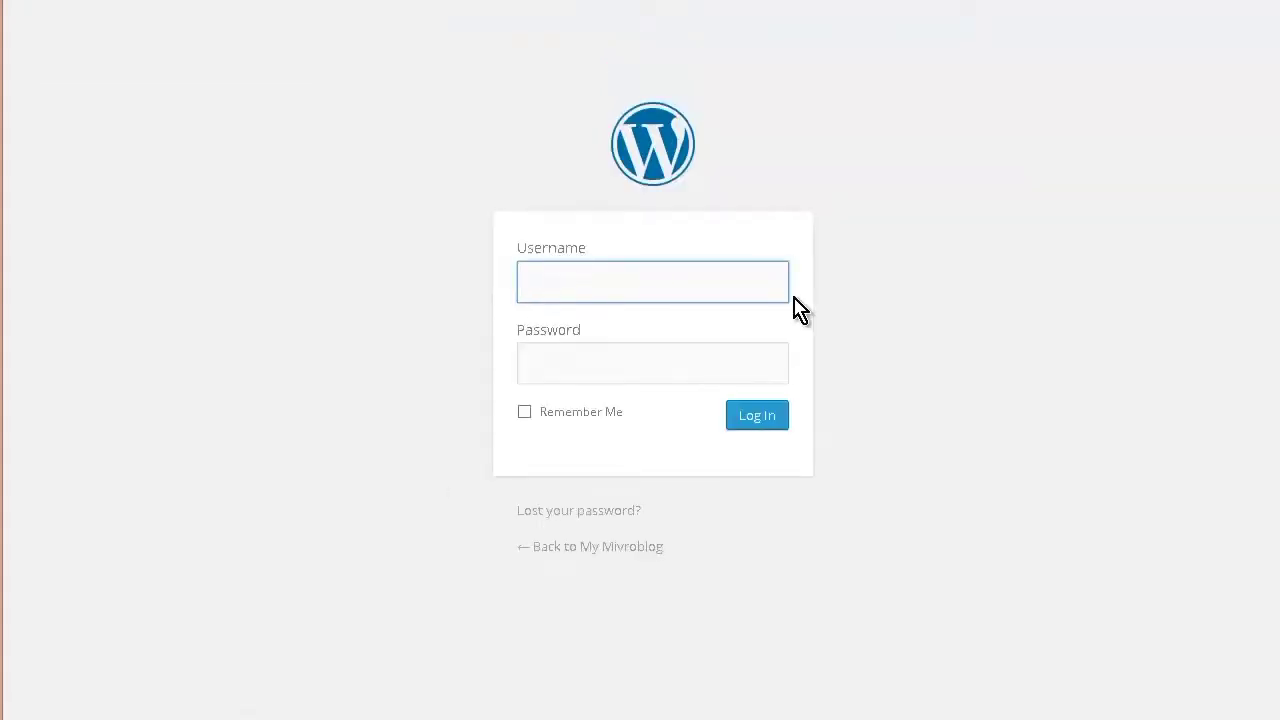
Log in as microblog with the account password and Remember Me enabled, dismissing the browser's offer to save the password
type("microblog")
key("Tab")
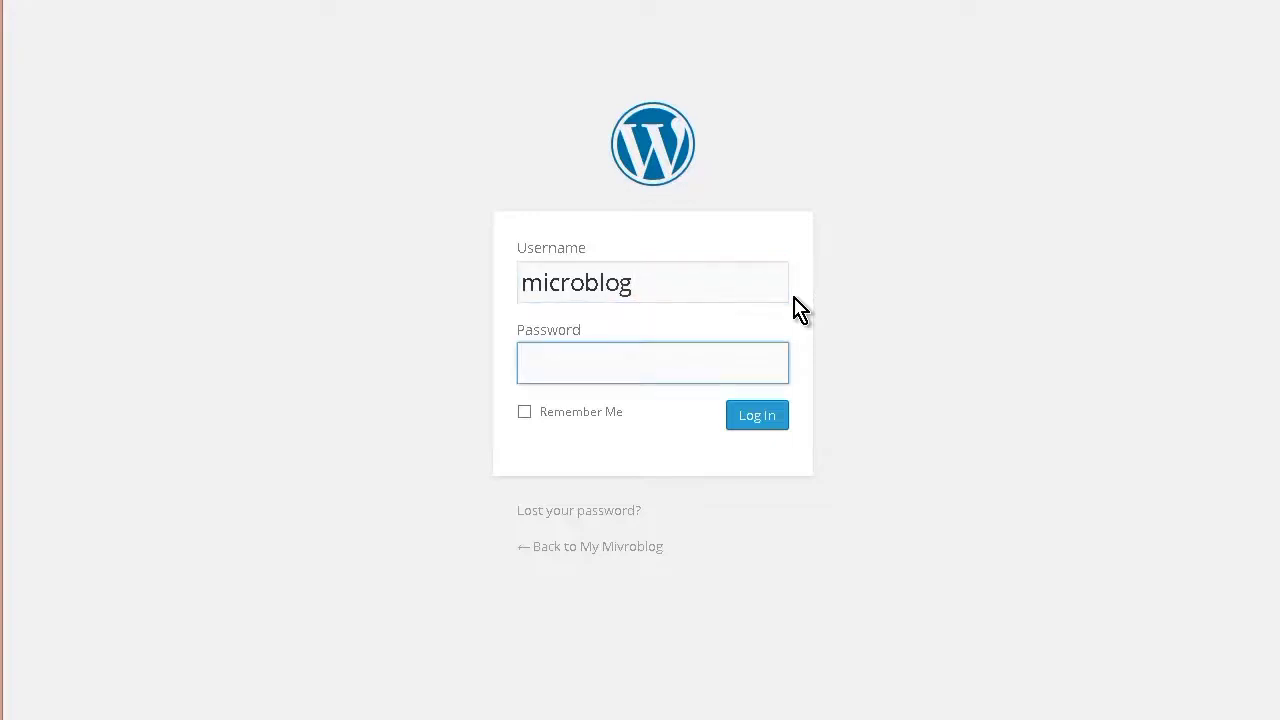
type("password")
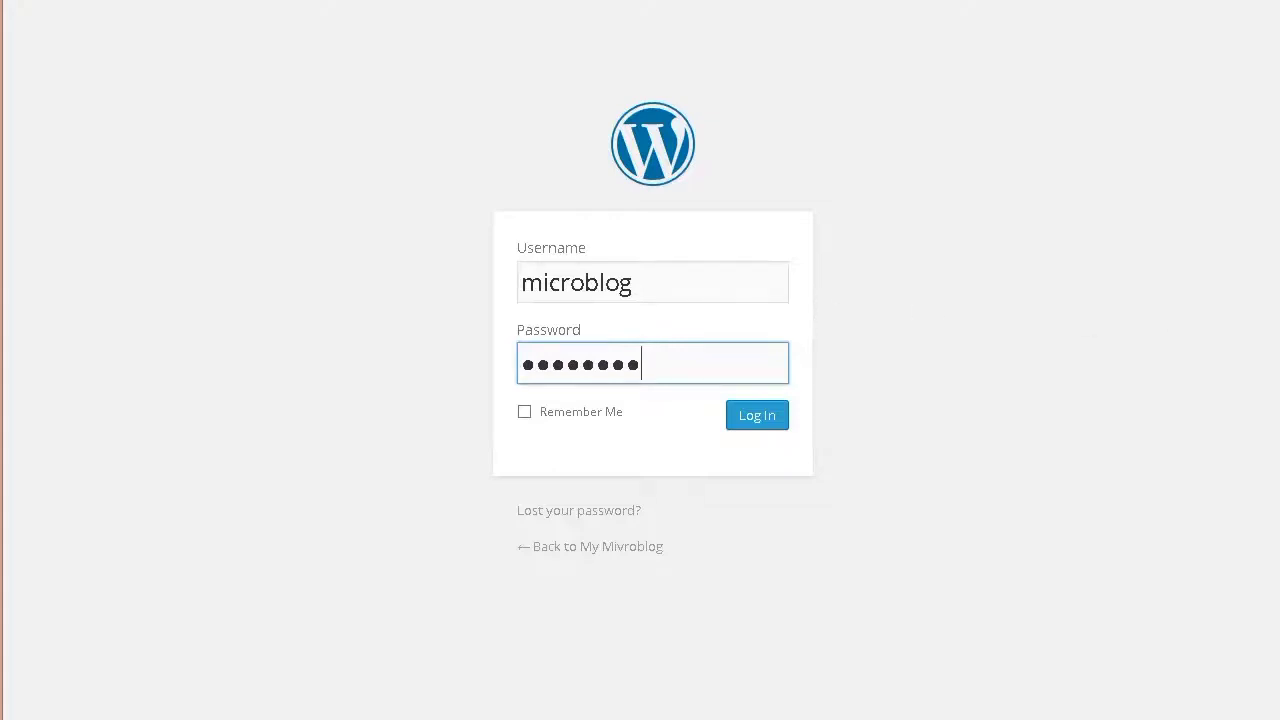
left_click(524, 413)
left_click(755, 418)
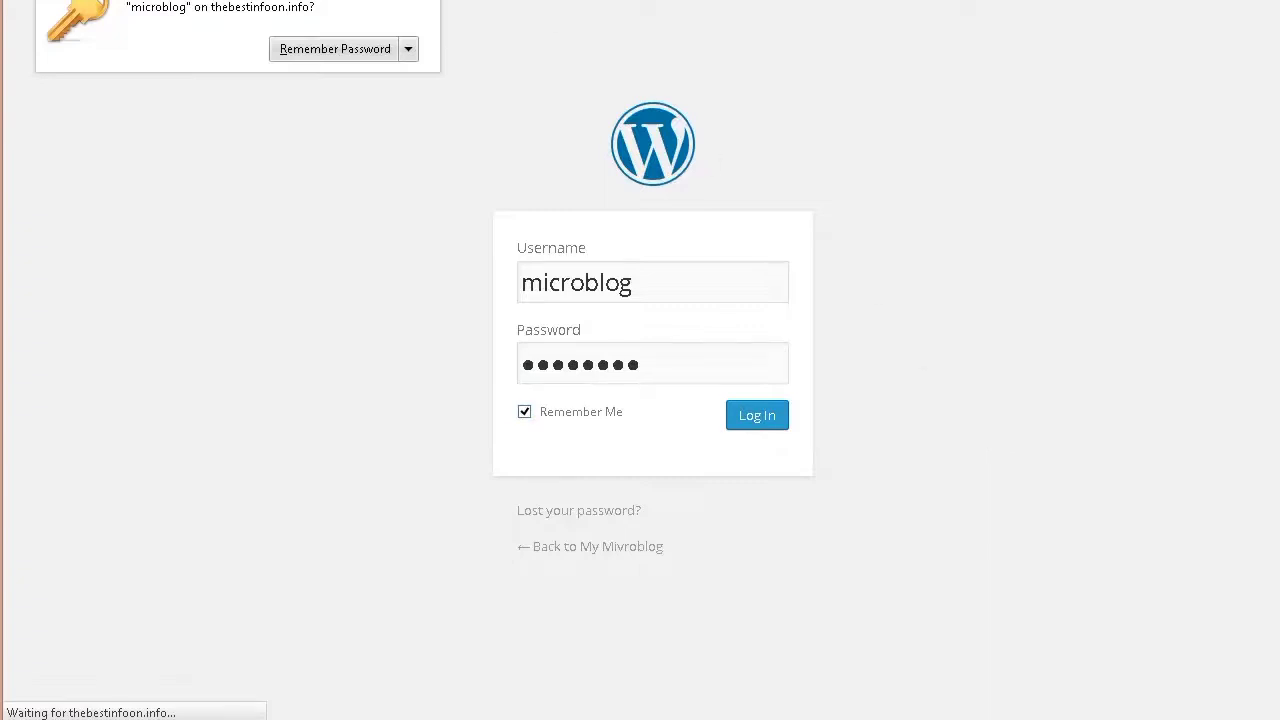
left_click(436, 8)
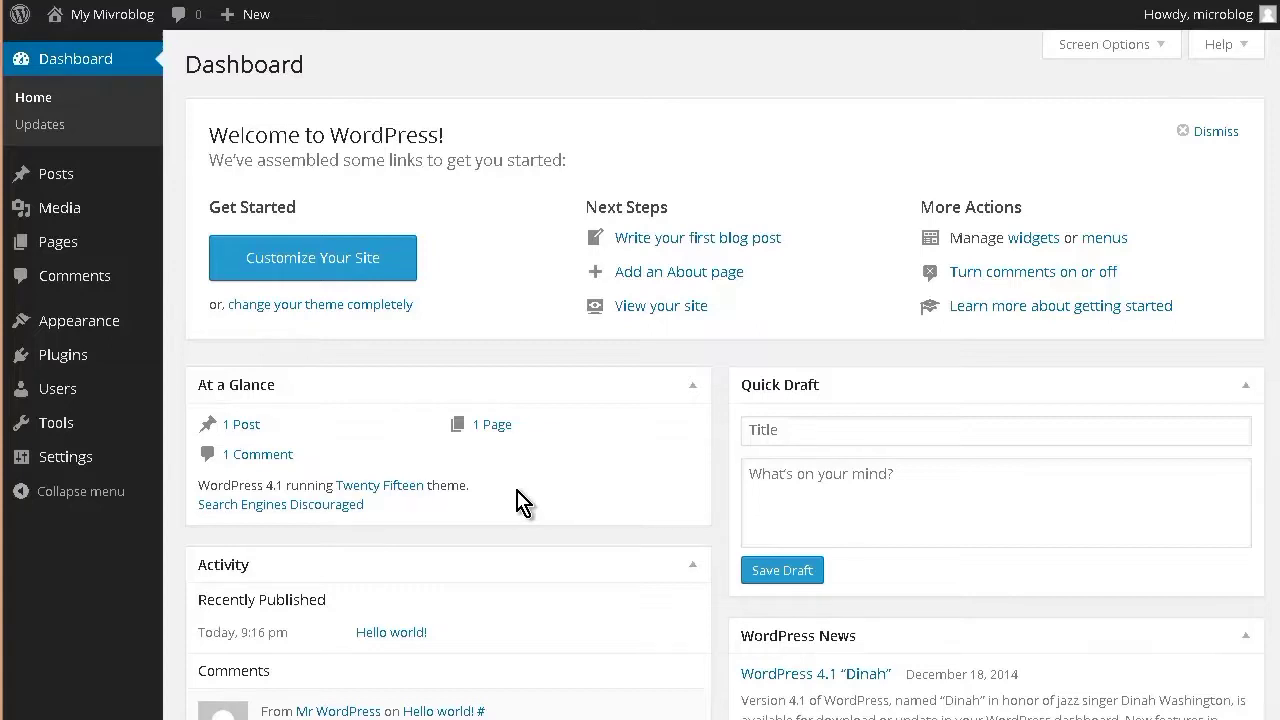
Find All in One SEO Pack among the popular plugins and install it
mouse_move(52, 366)
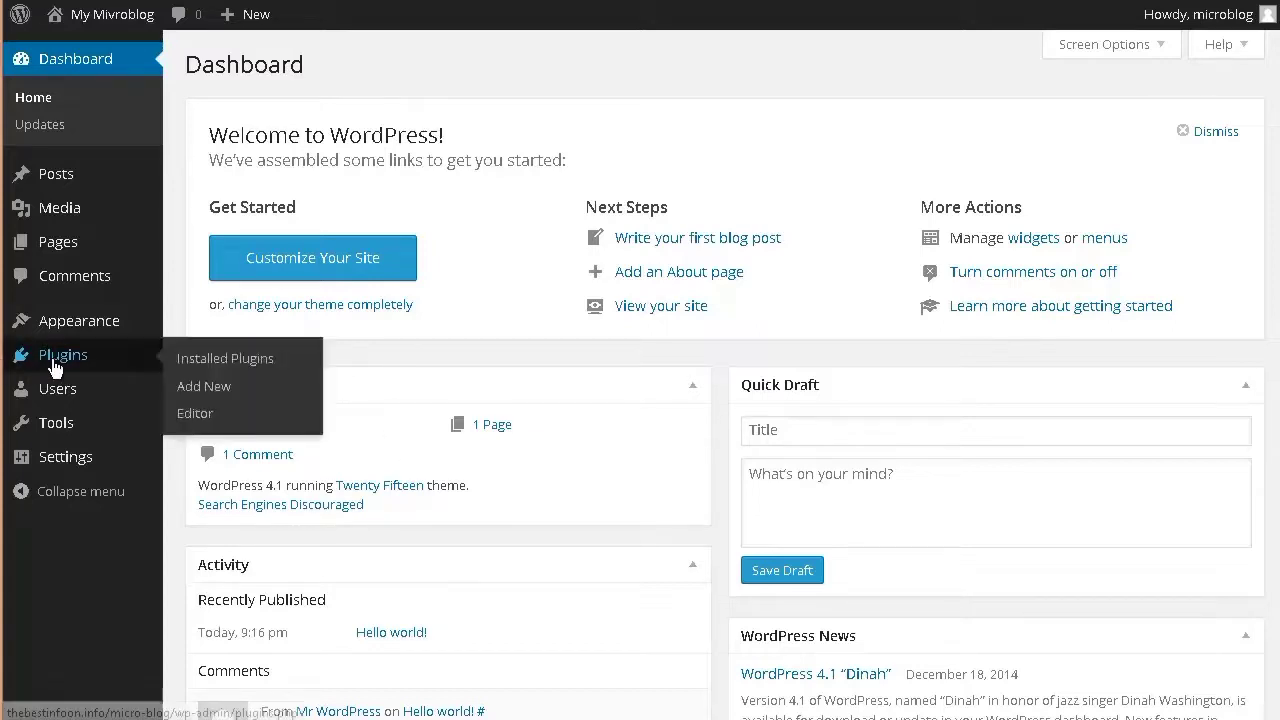
left_click(230, 394)
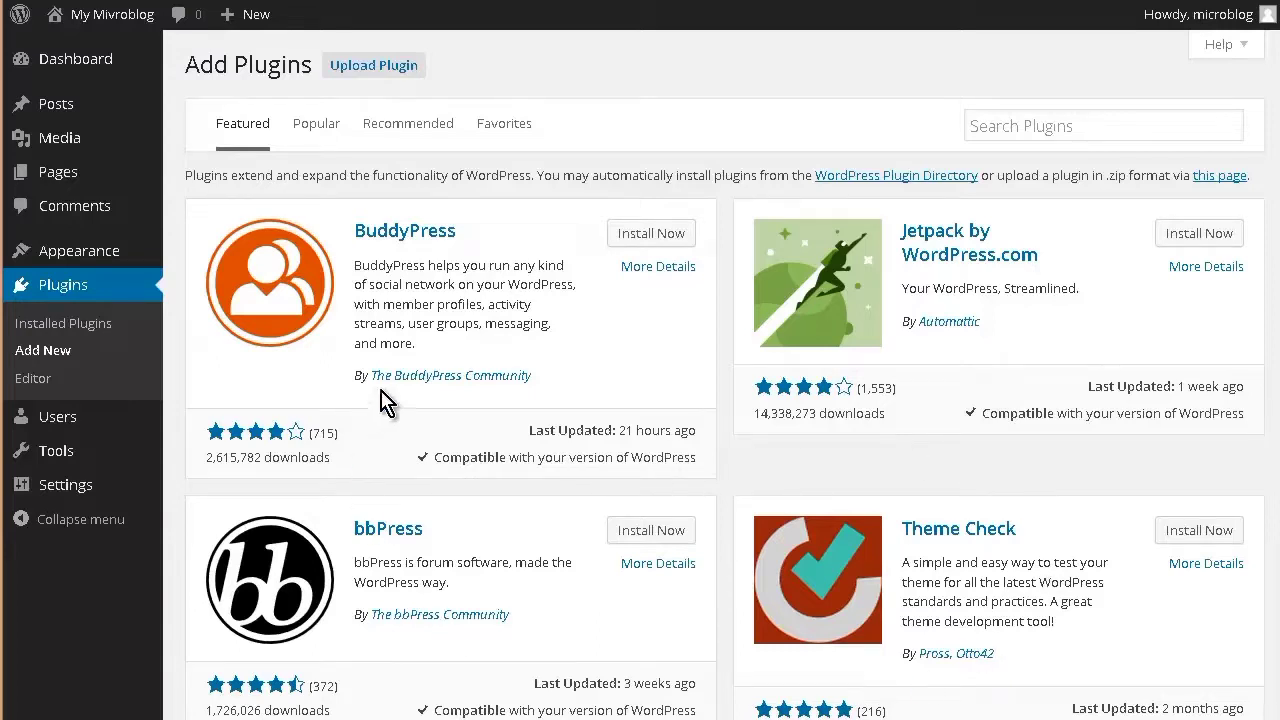
left_click(320, 130)
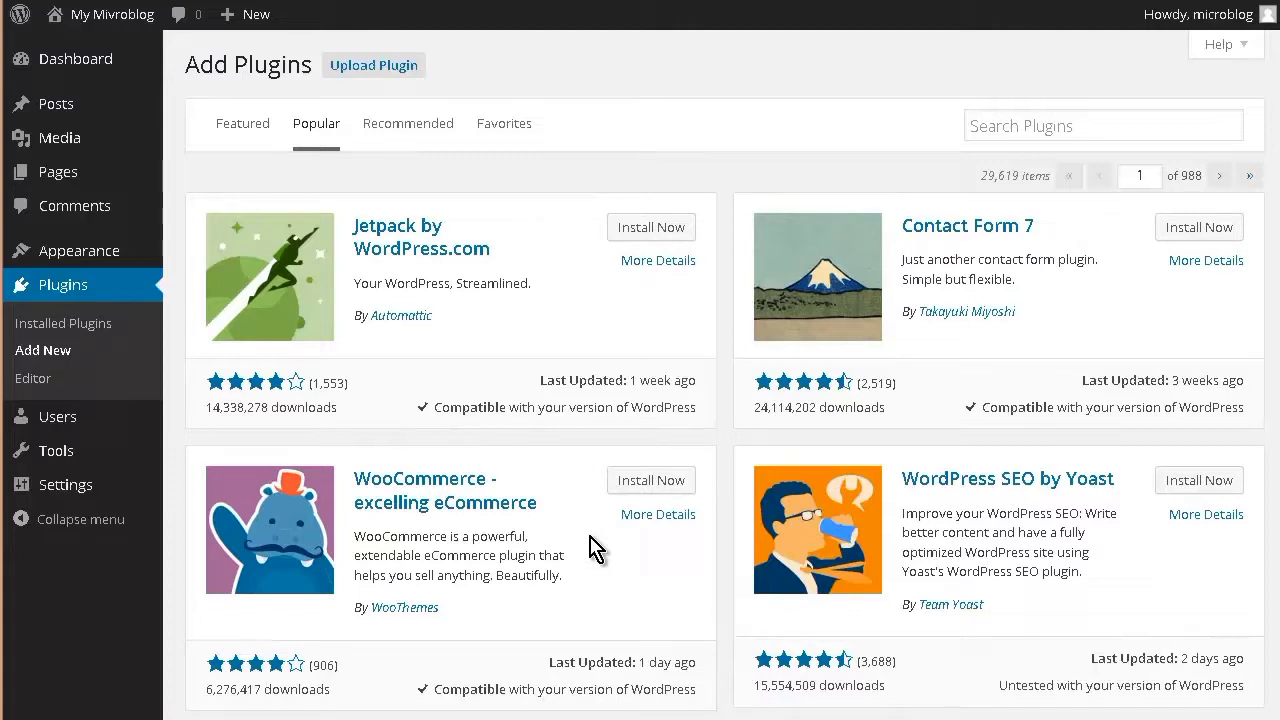
scroll(646, 491, "down", 3)
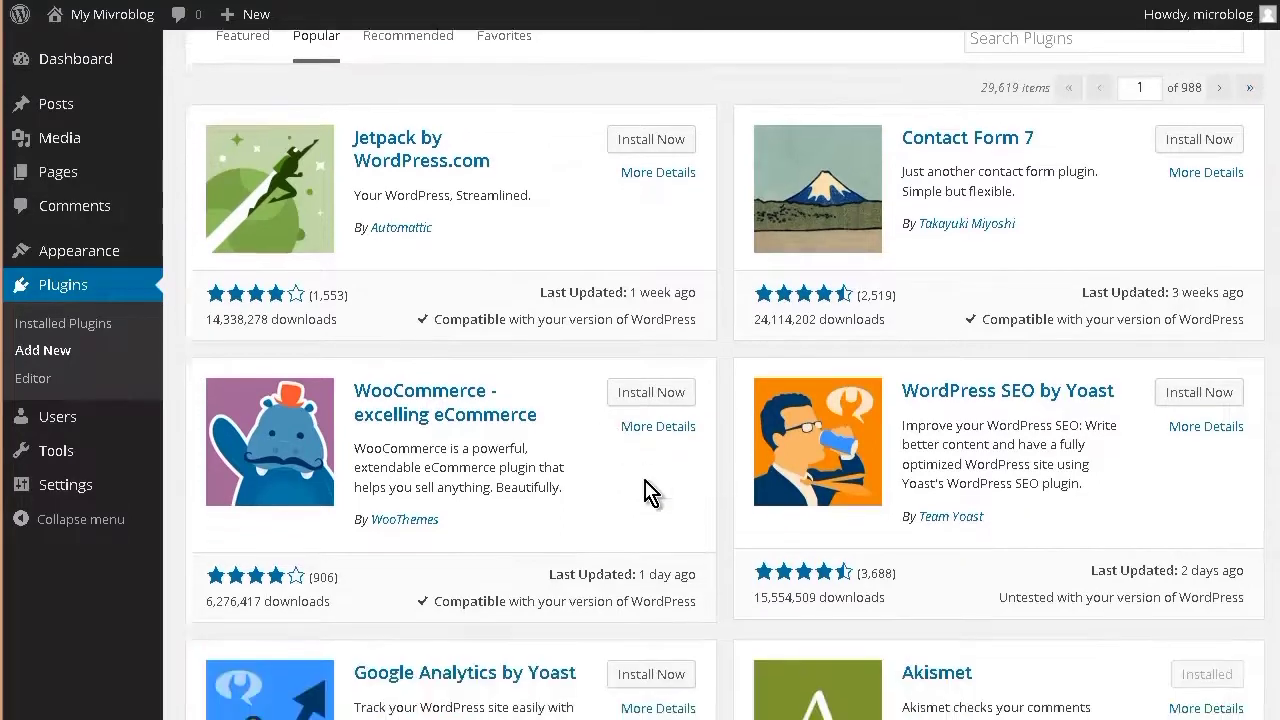
scroll(646, 491, "down", 1)
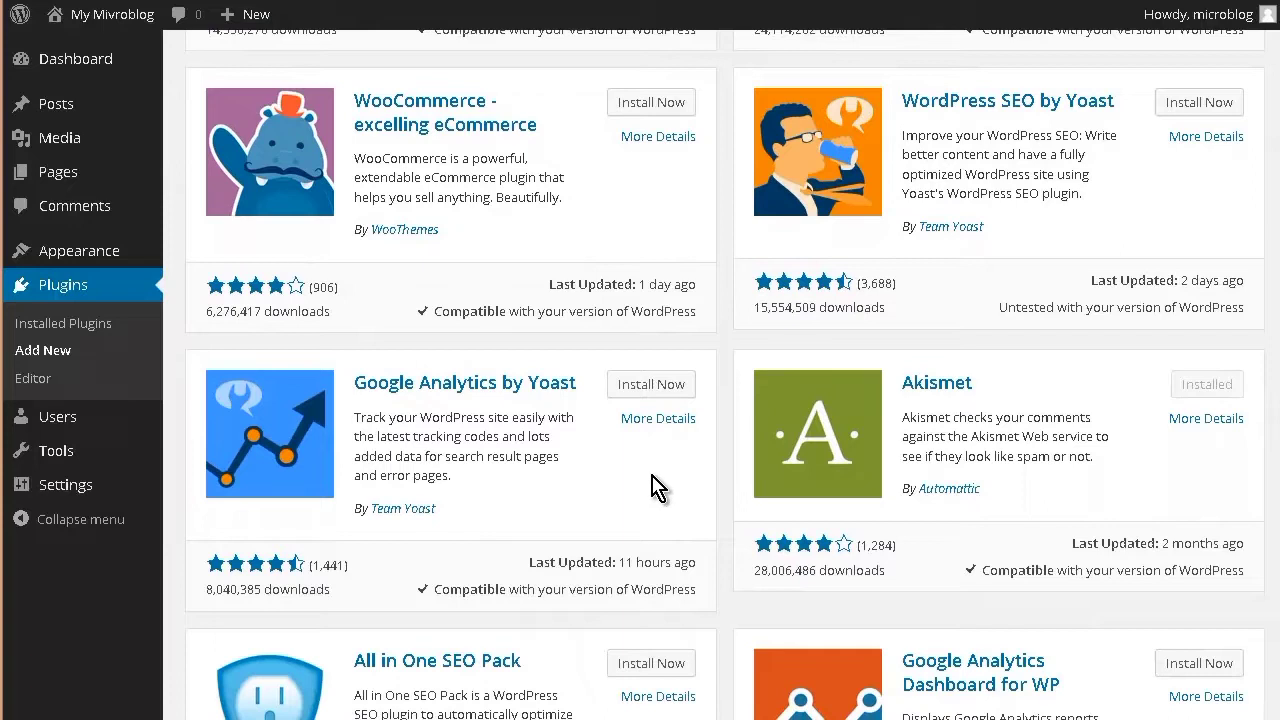
scroll(708, 462, "down", 5)
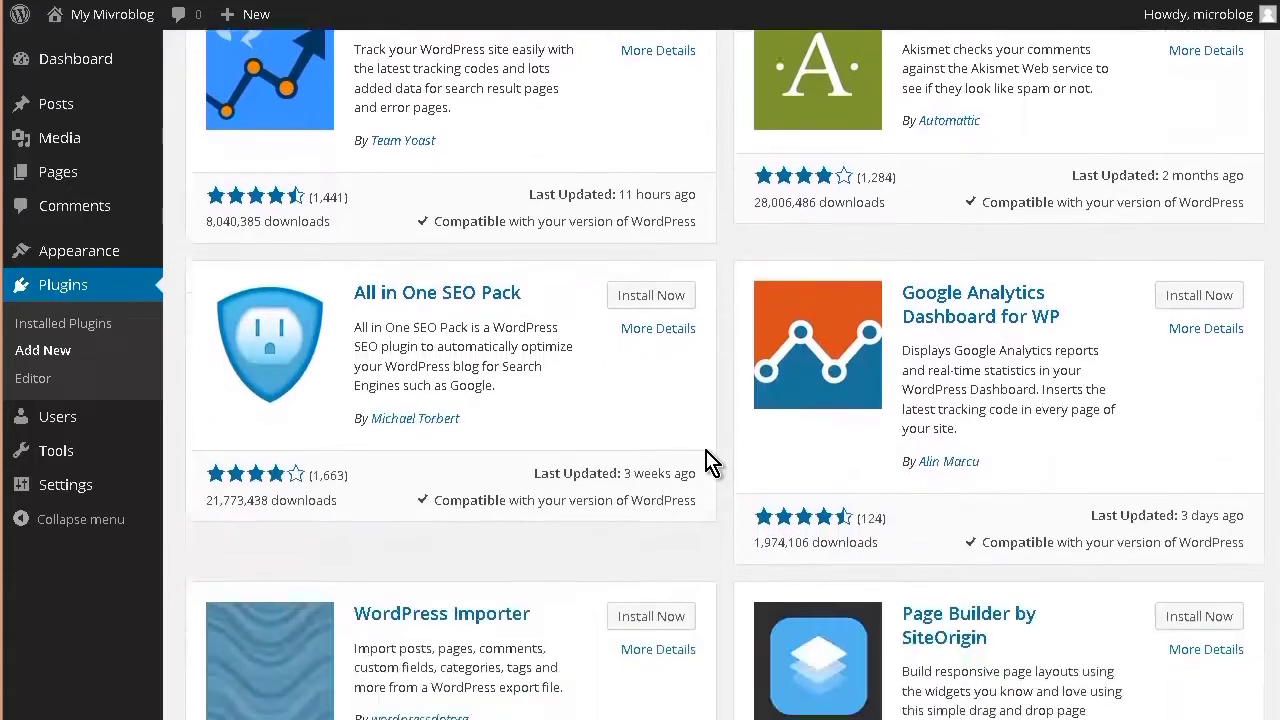
scroll(560, 320, "up", 1)
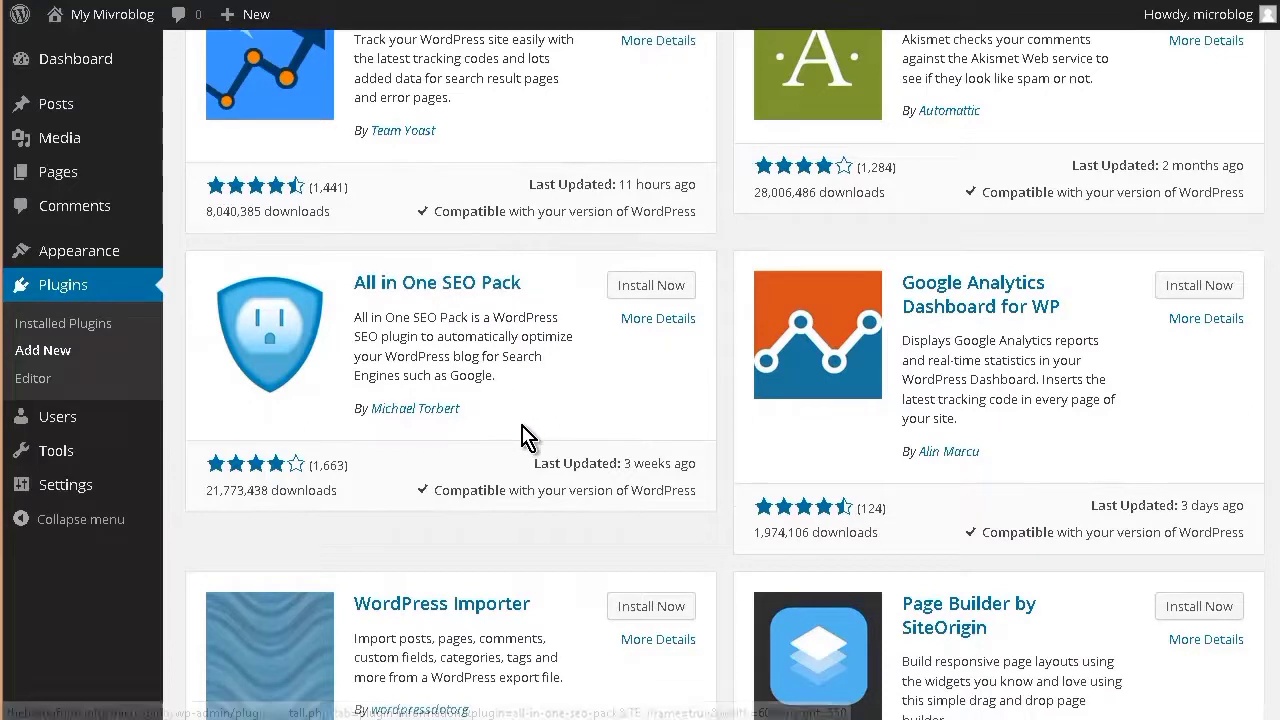
left_click(649, 291)
left_click(645, 305)
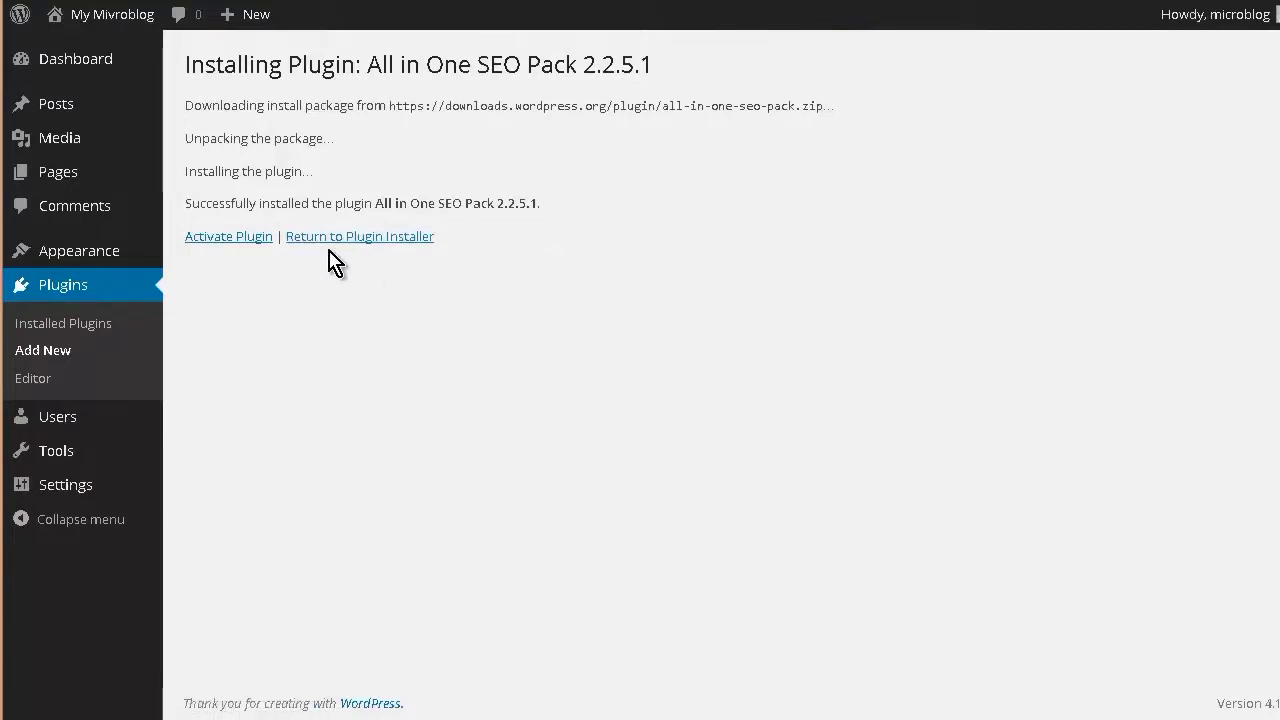
Search the plugin directory for private and install the jonradio Private Site plugin
left_click(325, 238)
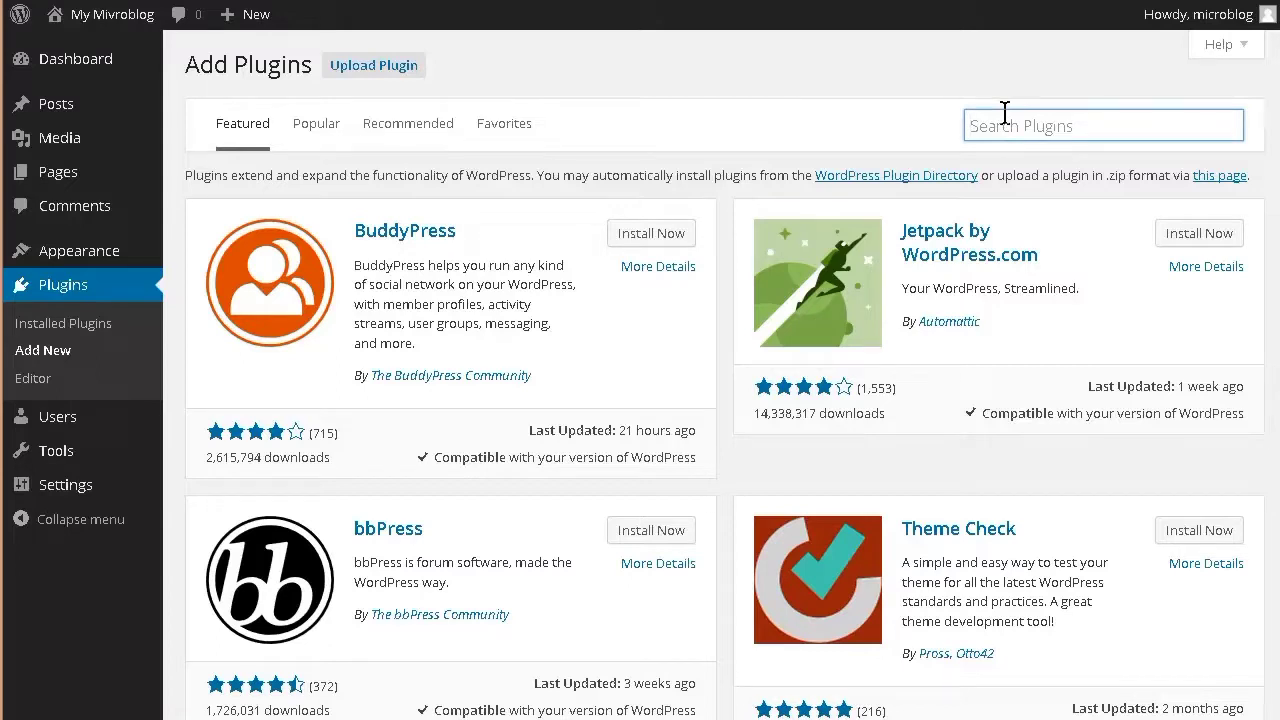
type("pr")
key("Down")
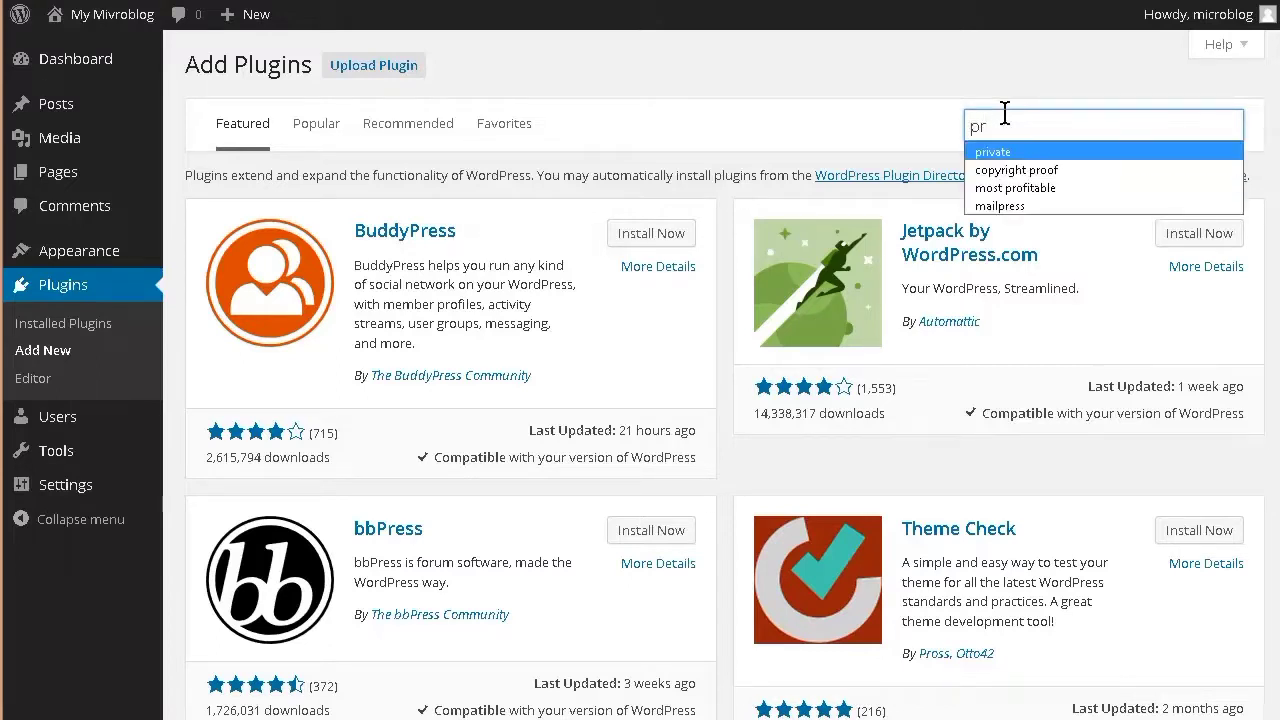
key("Return")
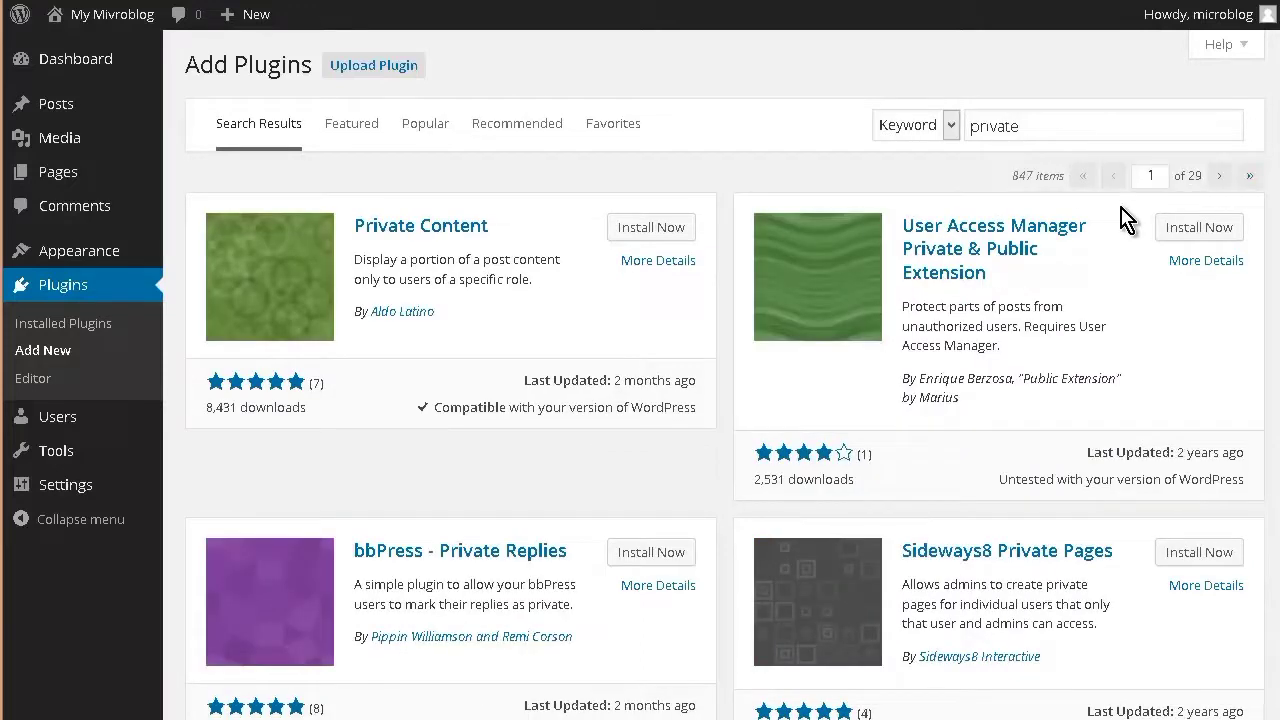
scroll(1125, 222, "down", 3)
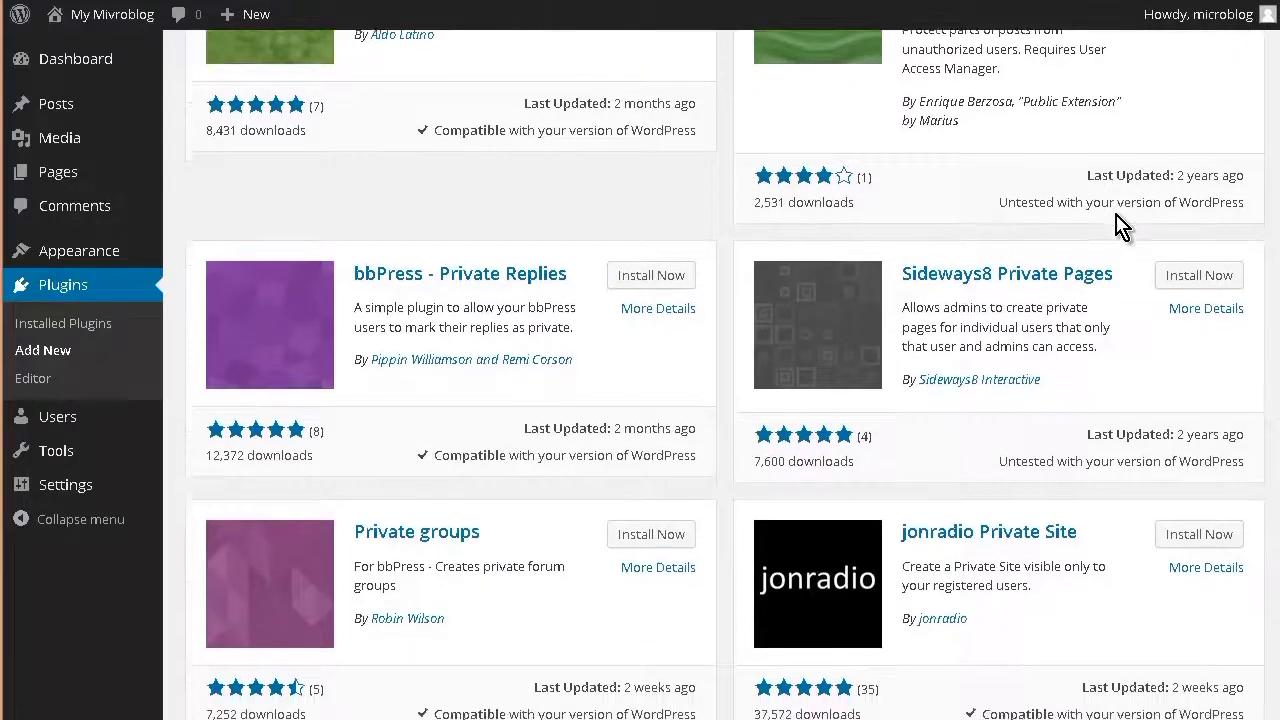
scroll(1120, 224, "down", 3)
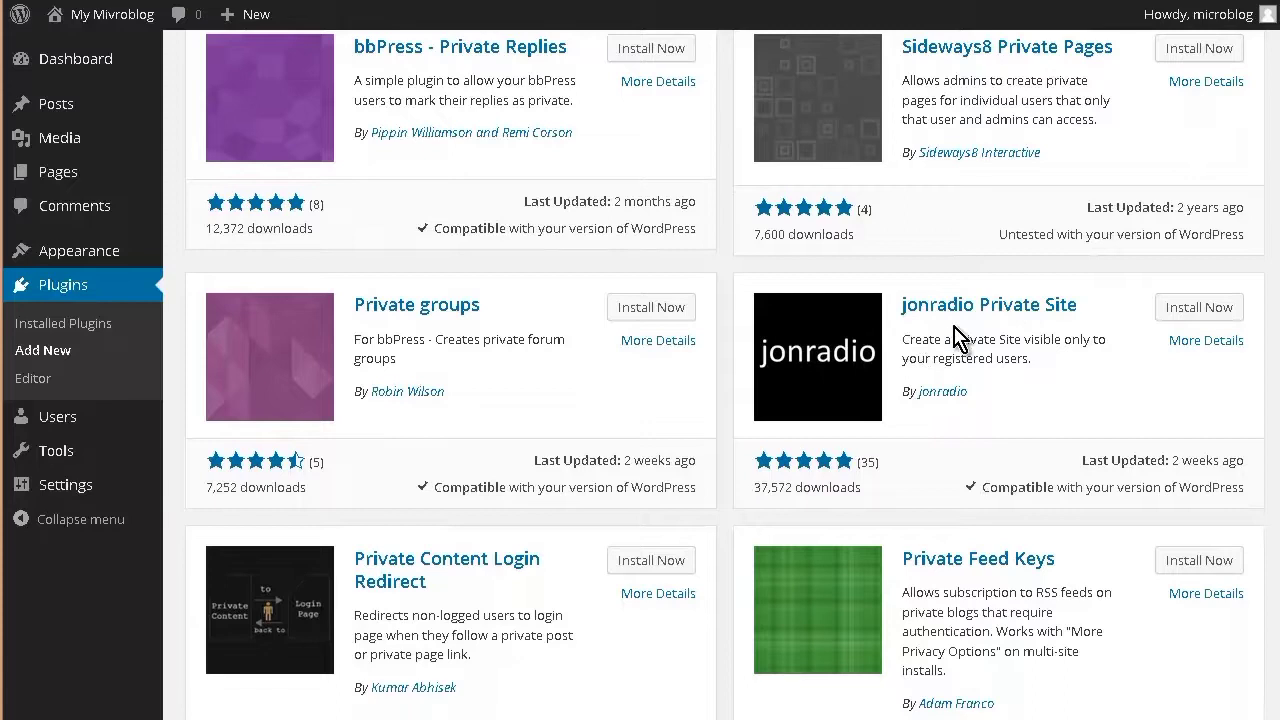
left_click(1189, 311)
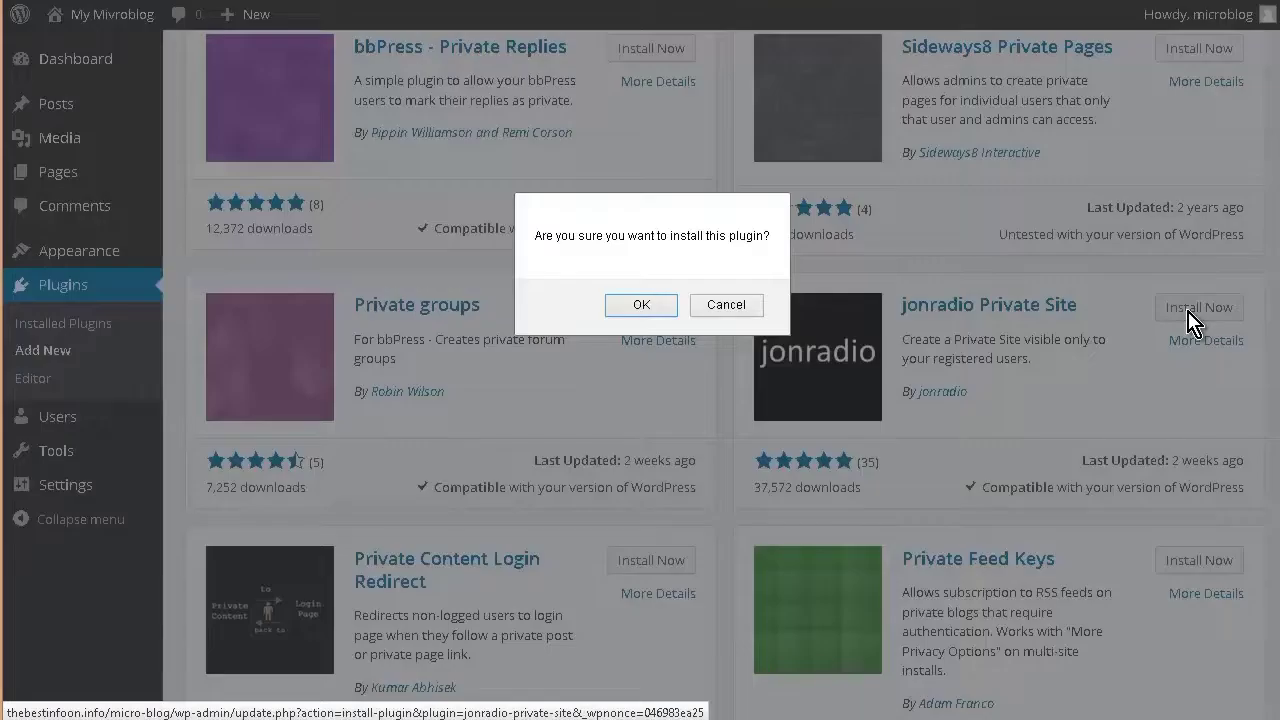
left_click(662, 304)
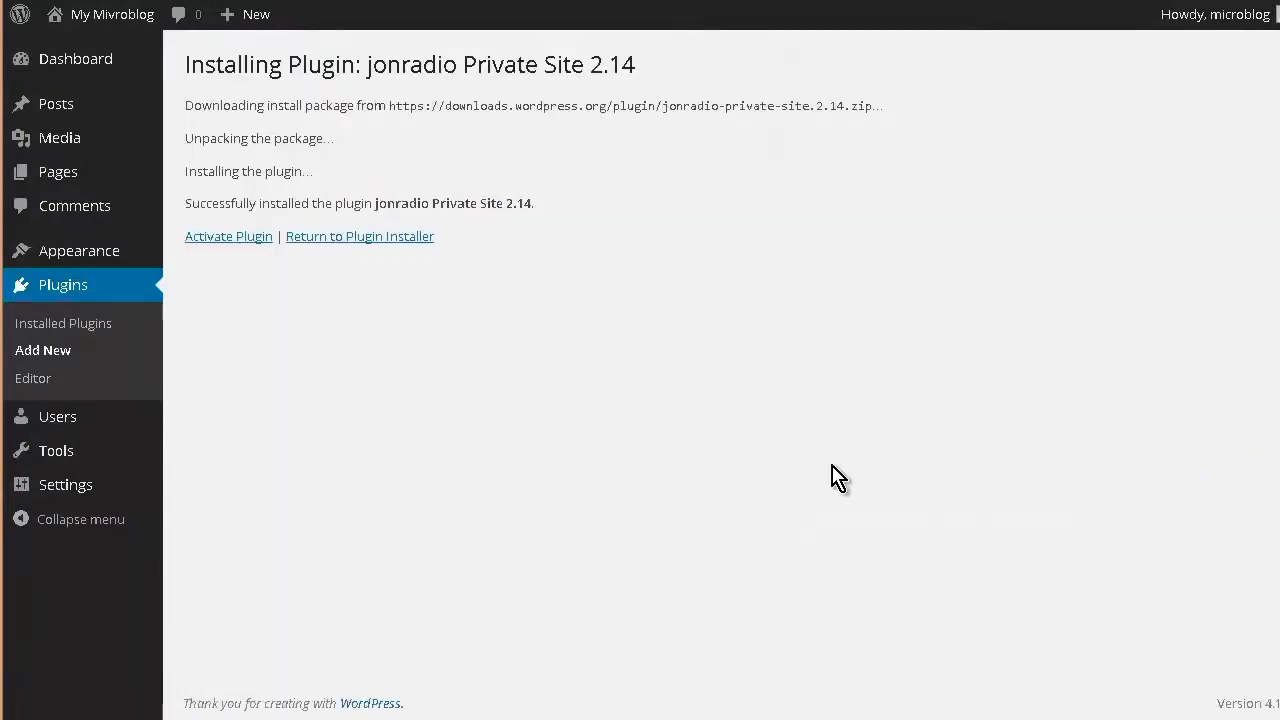
Search the plugin directory for login redirect, then install and activate Peter's Login Redirect
left_click(332, 245)
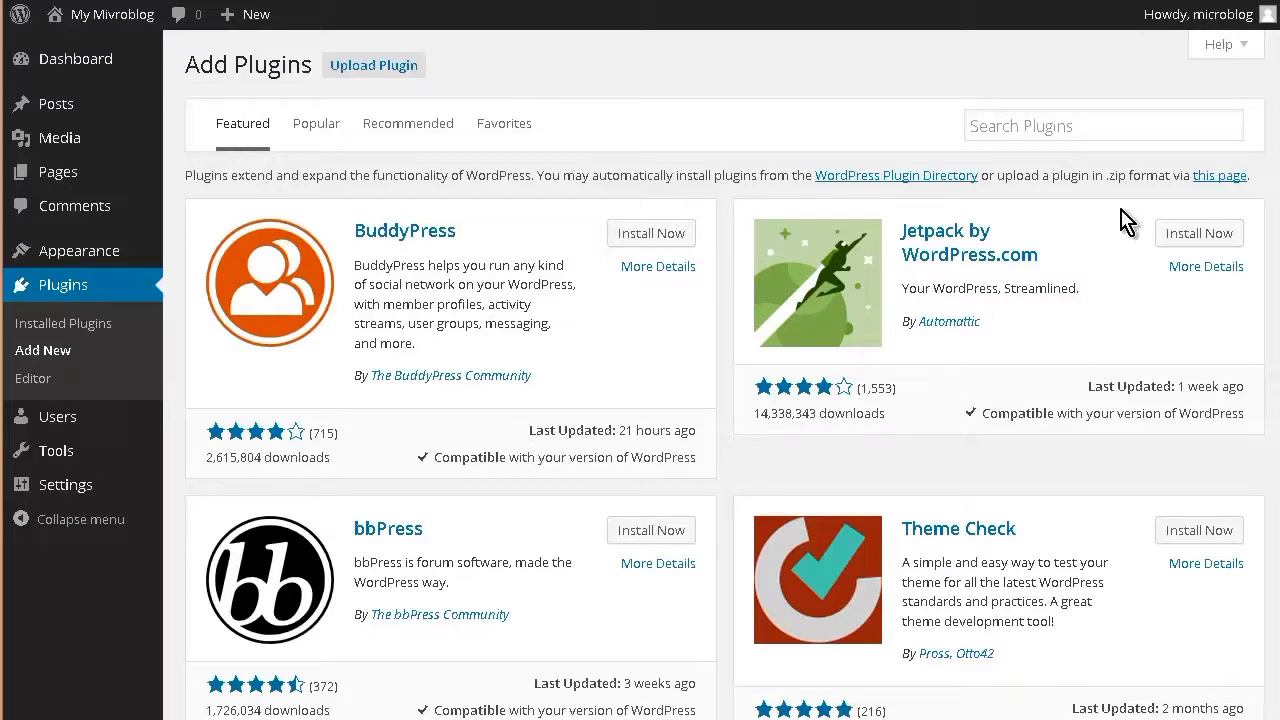
left_click(1066, 121)
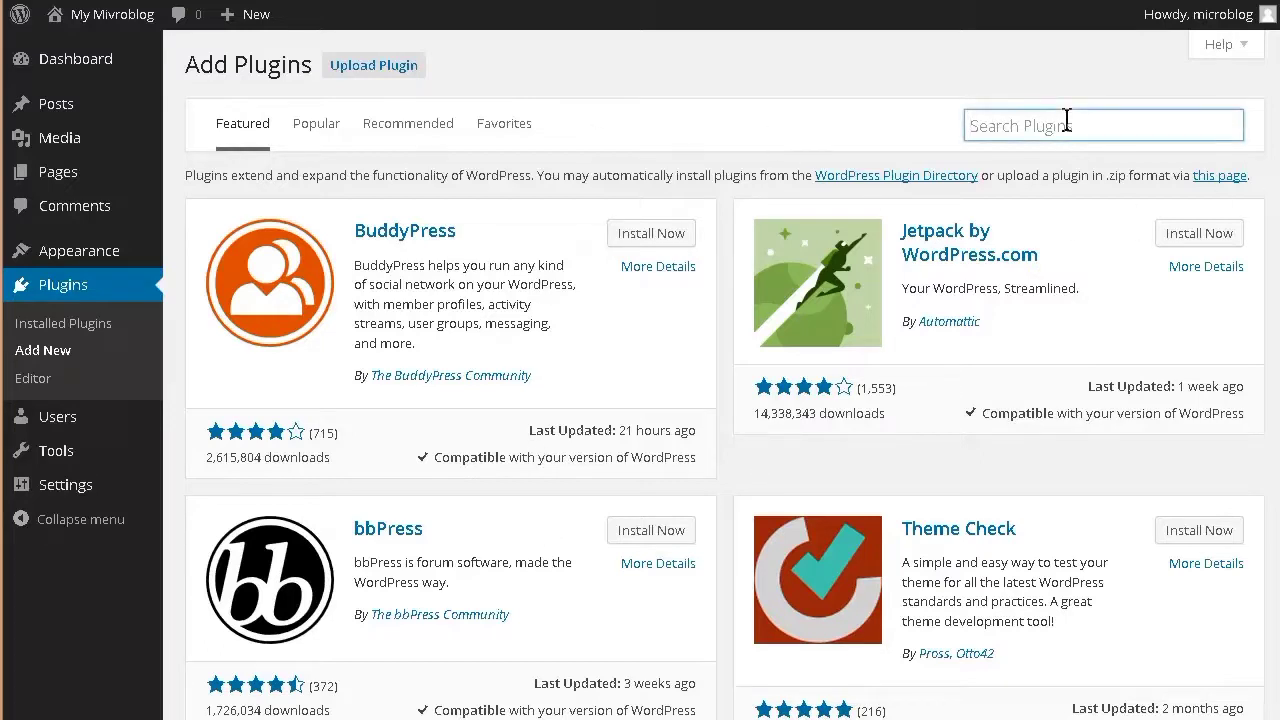
type("login re")
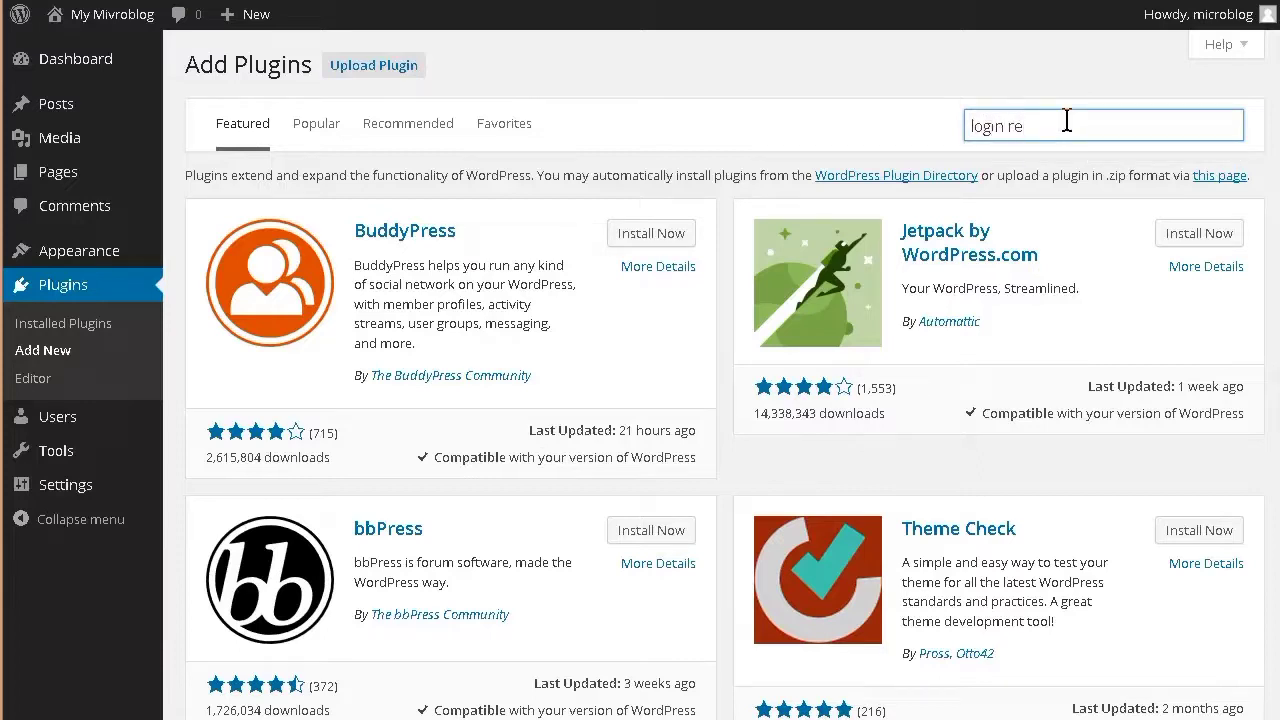
type("direct")
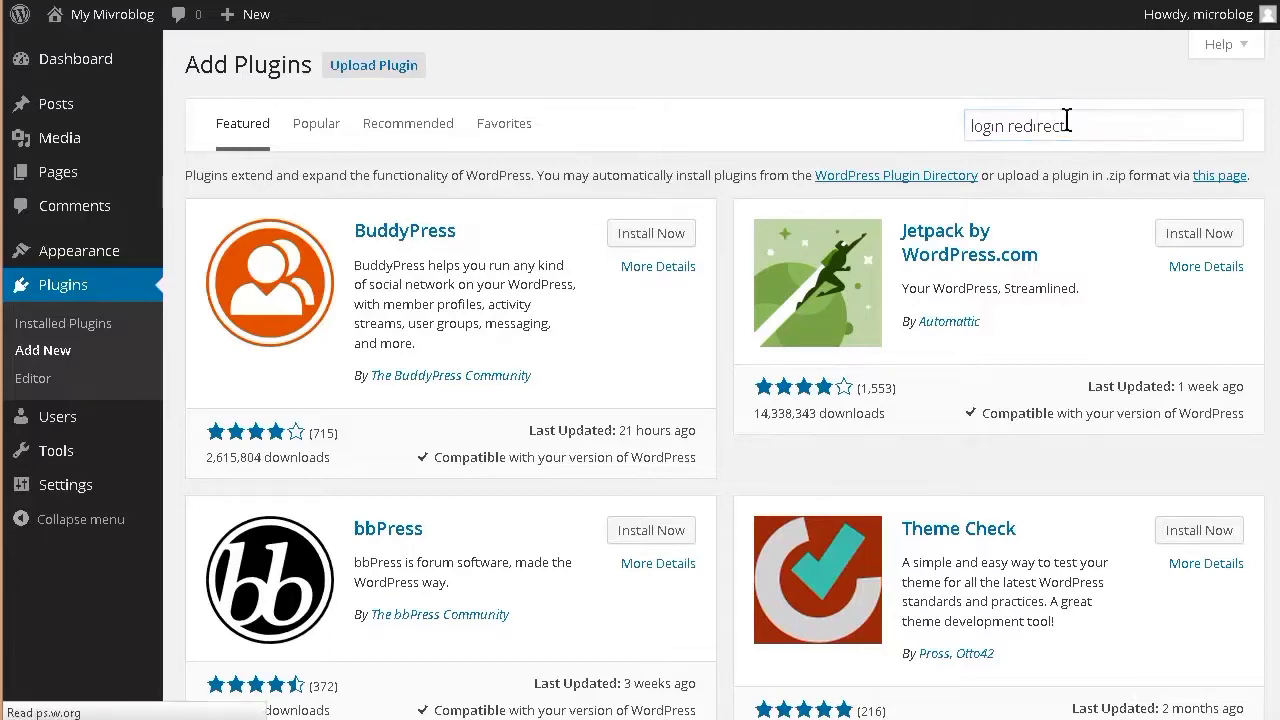
scroll(1051, 86, "down", 6)
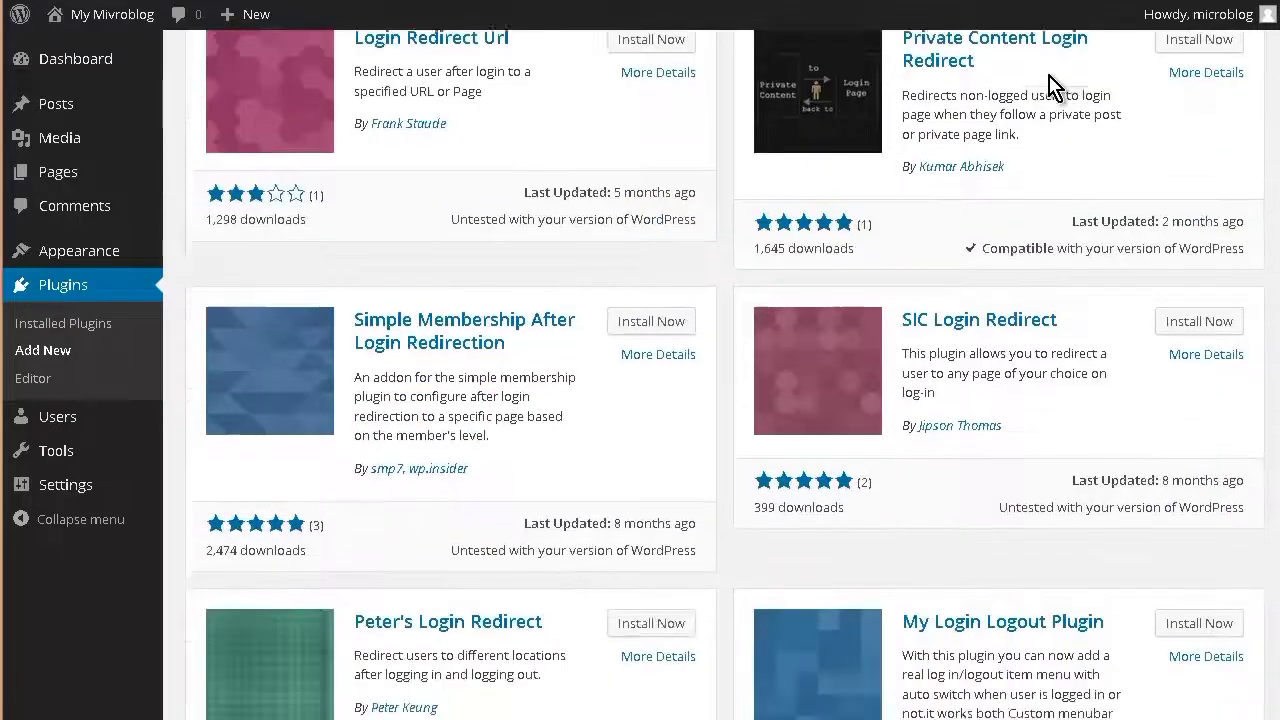
scroll(1051, 86, "down", 1)
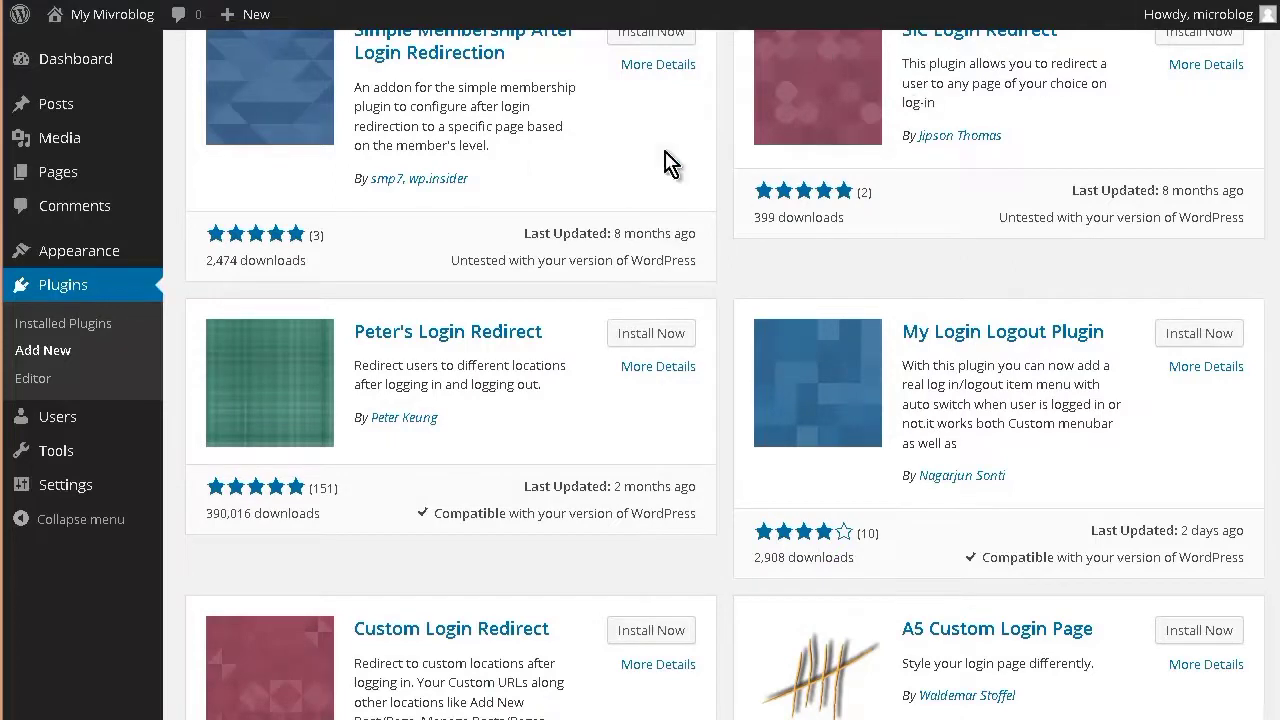
left_click(648, 334)
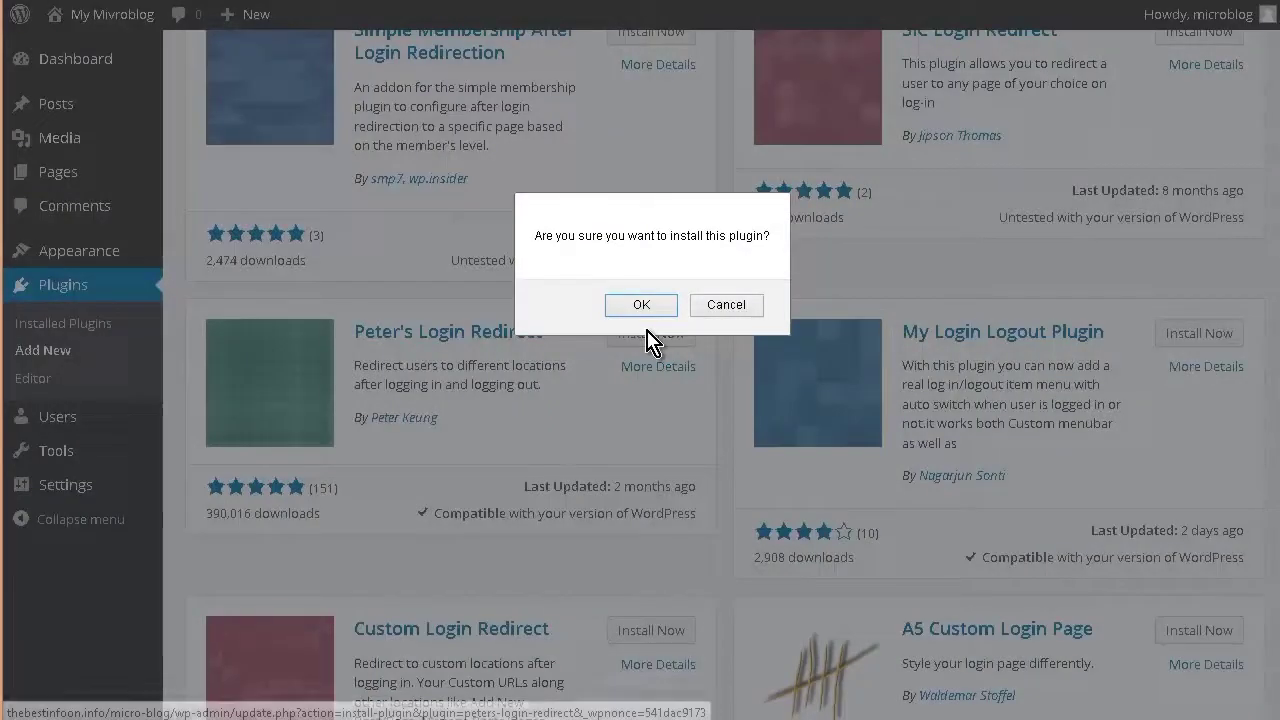
left_click(644, 306)
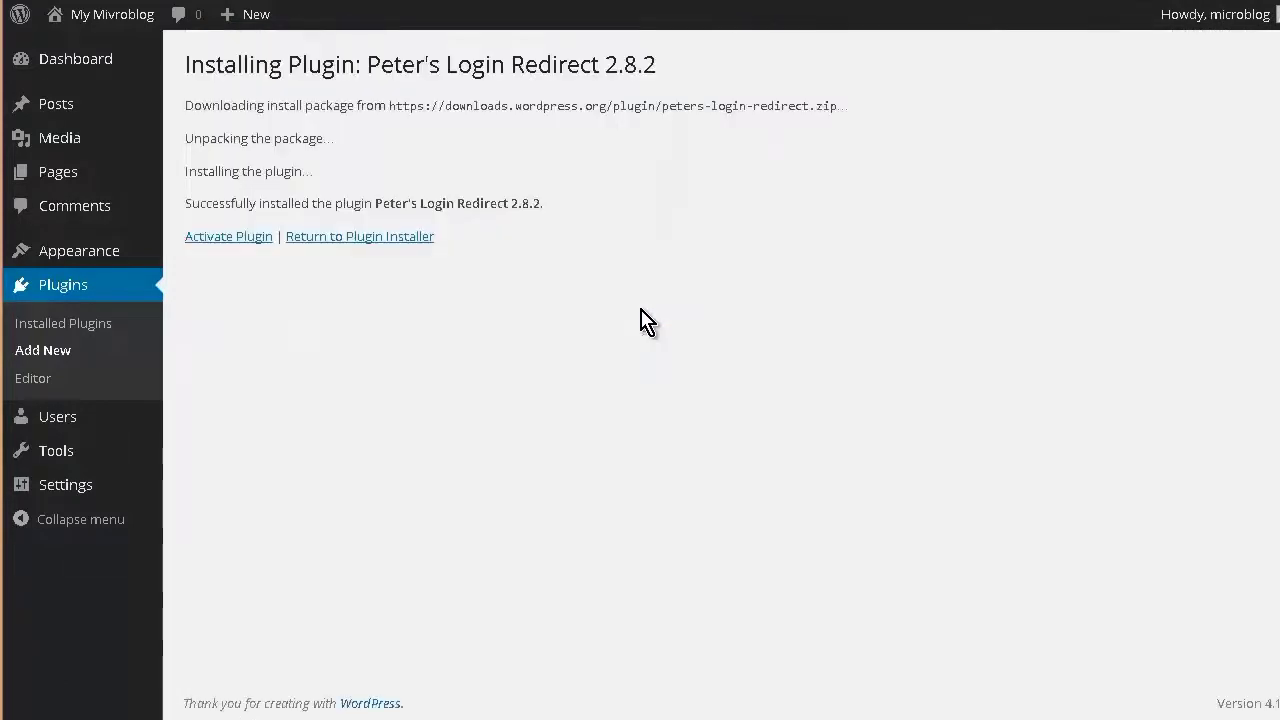
left_click(236, 250)
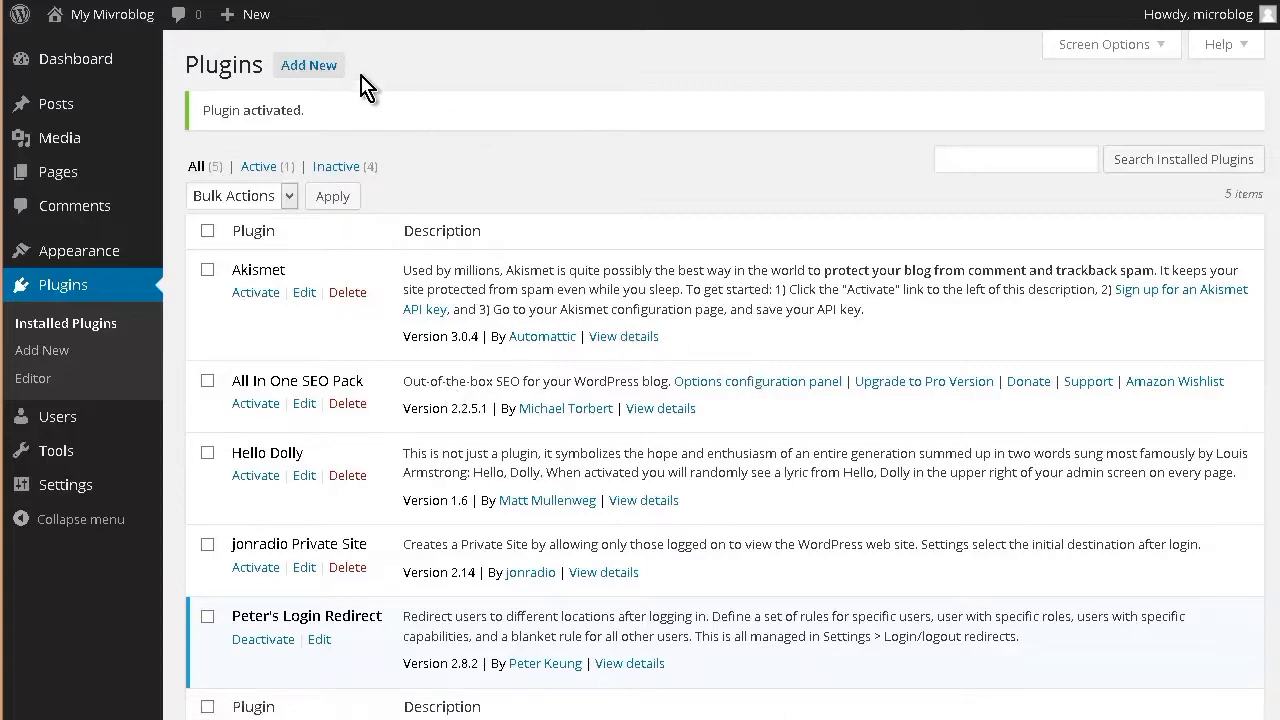
Look through the popular plugins, then search the plugin directory for xml sitemap and install Google XML Sitemaps
left_click(312, 66)
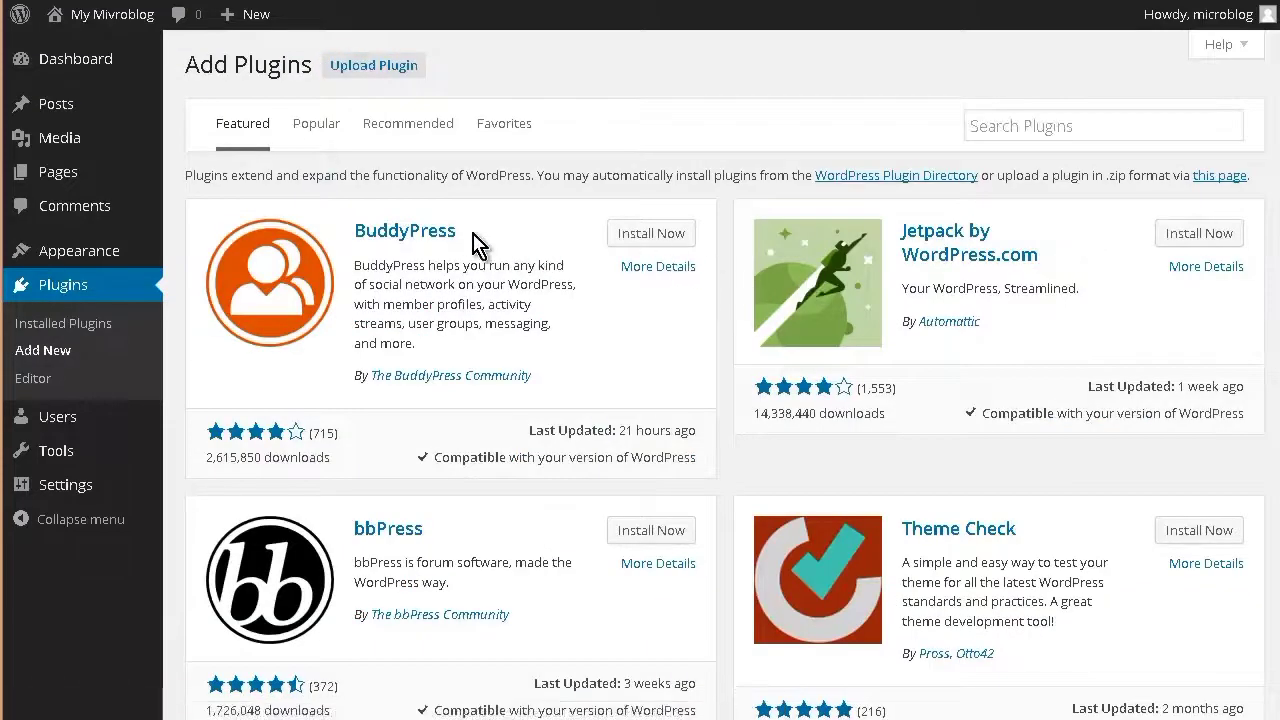
left_click(326, 133)
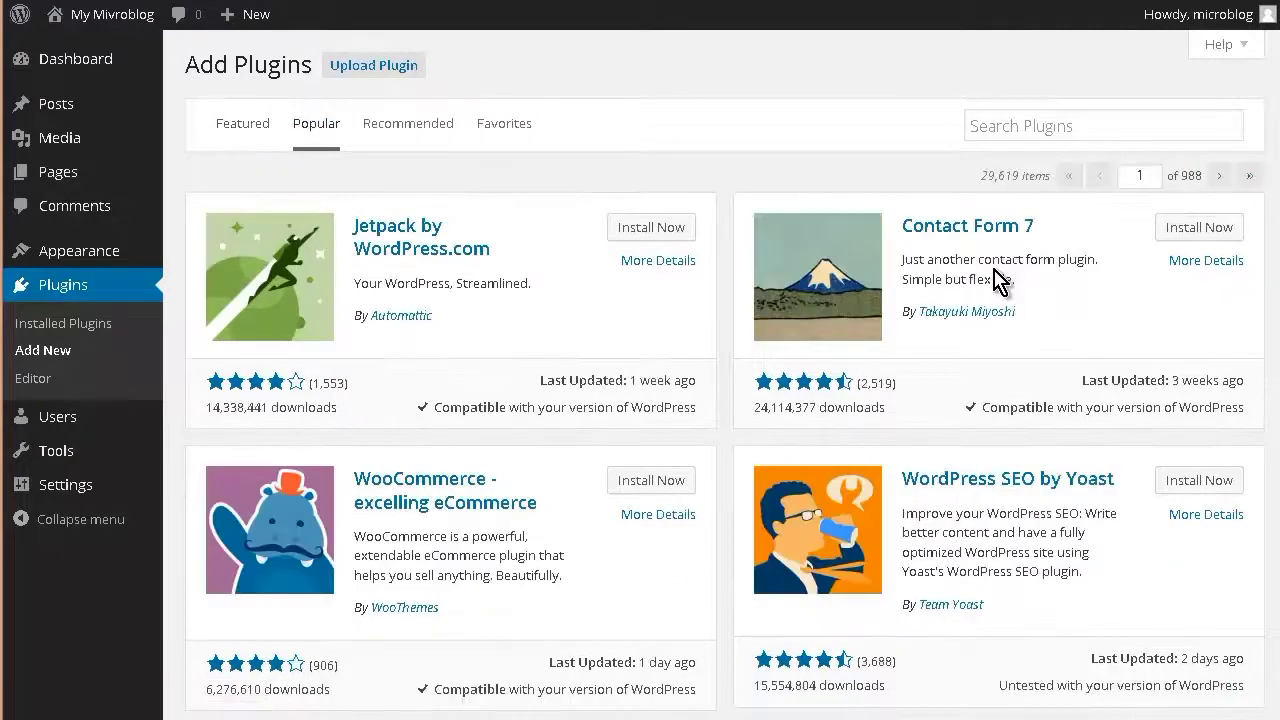
scroll(680, 237, "down", 3)
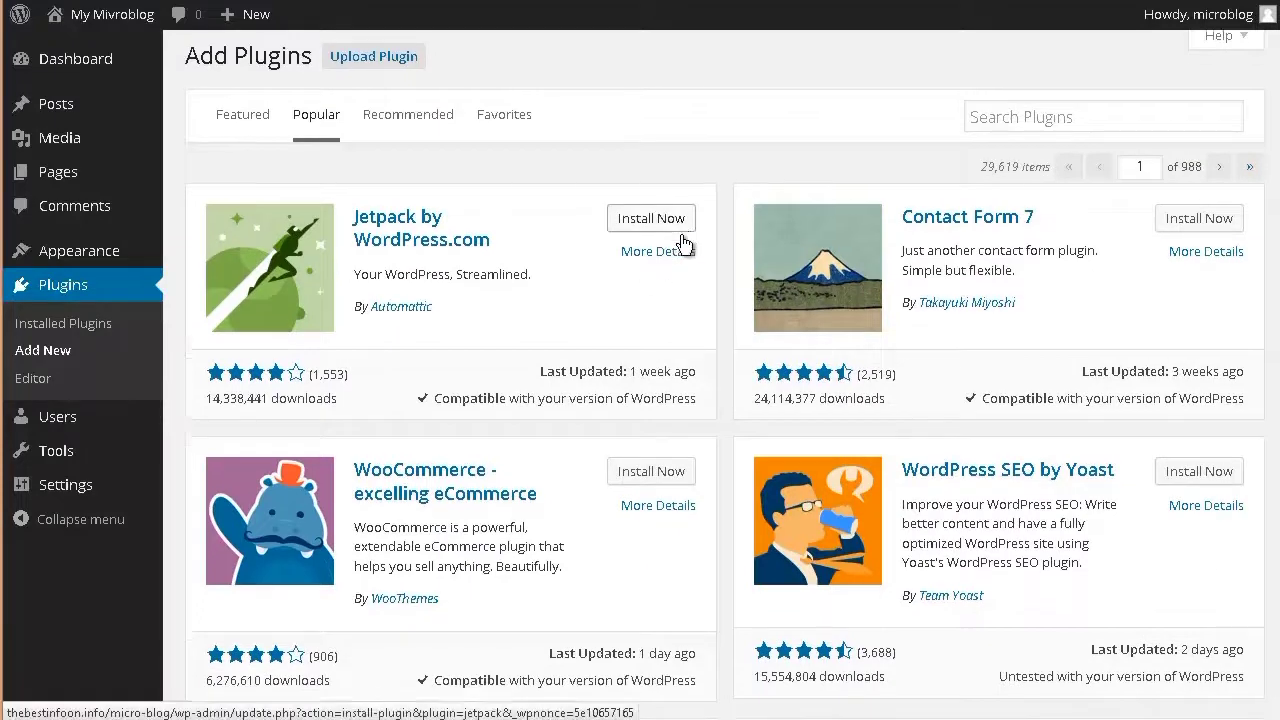
scroll(680, 240, "down", 3)
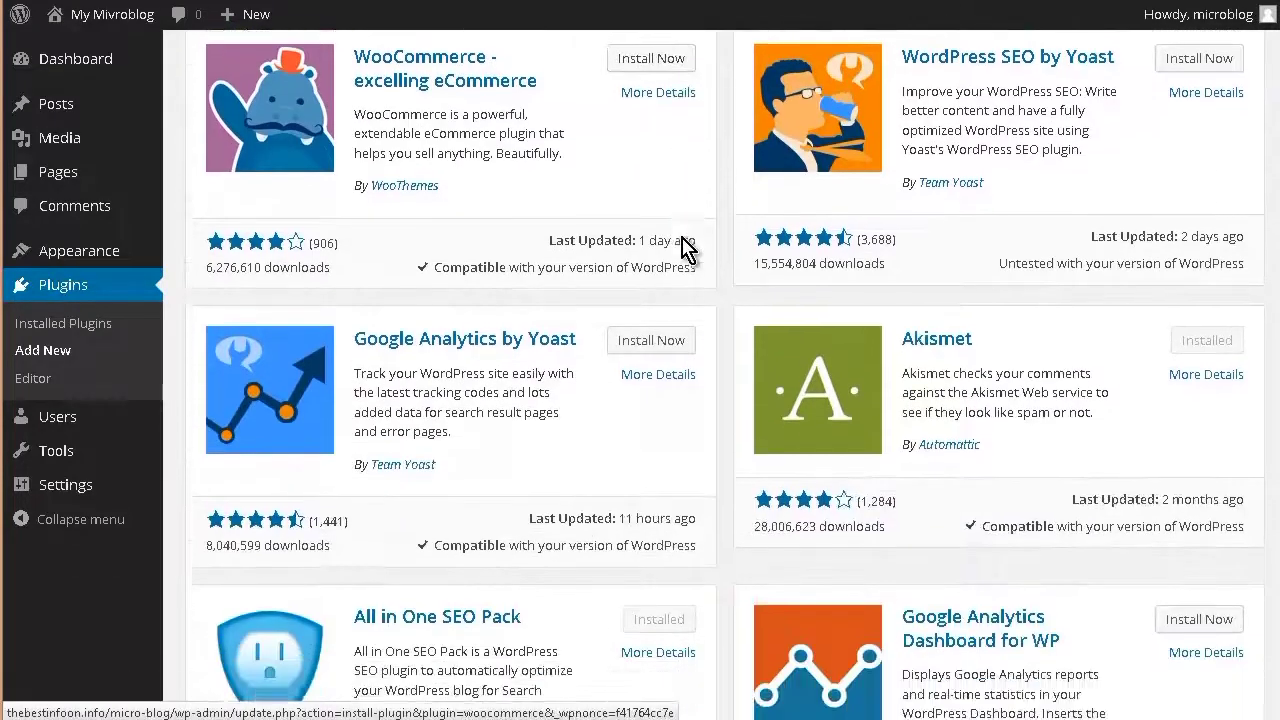
scroll(690, 250, "down", 3)
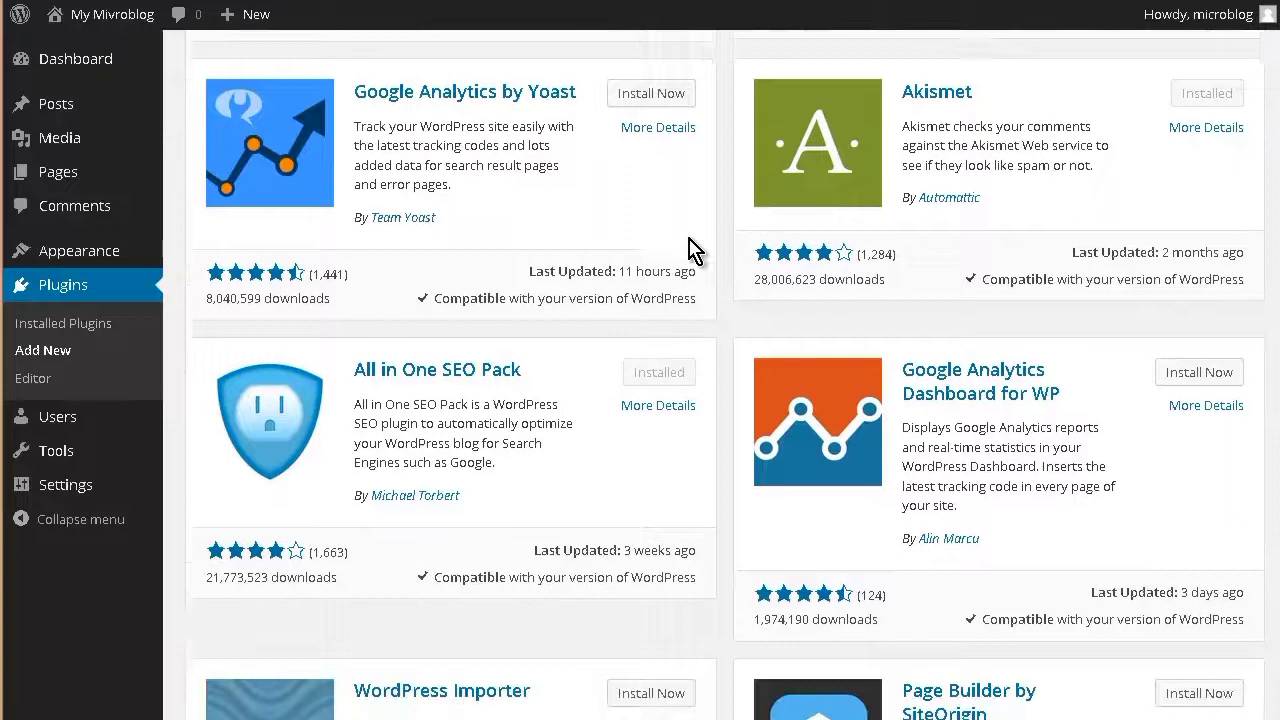
scroll(694, 250, "down", 1)
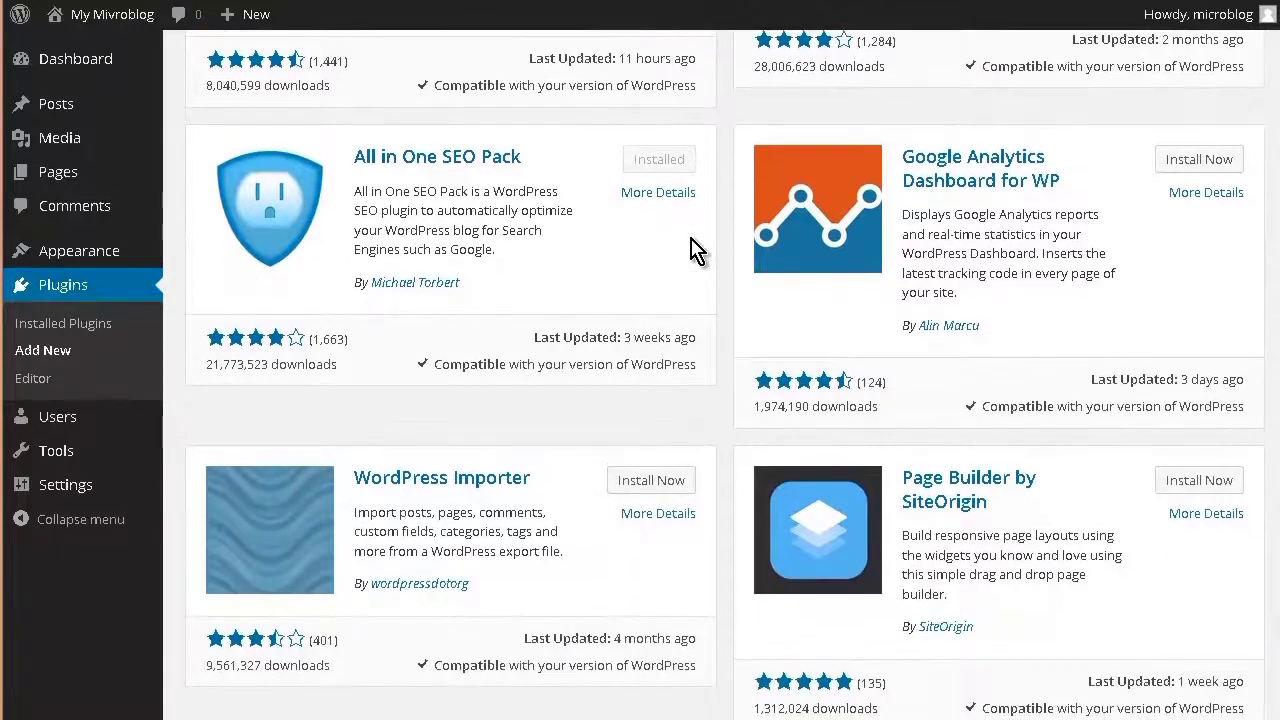
scroll(697, 248, "down", 3)
scroll(697, 245, "down", 3)
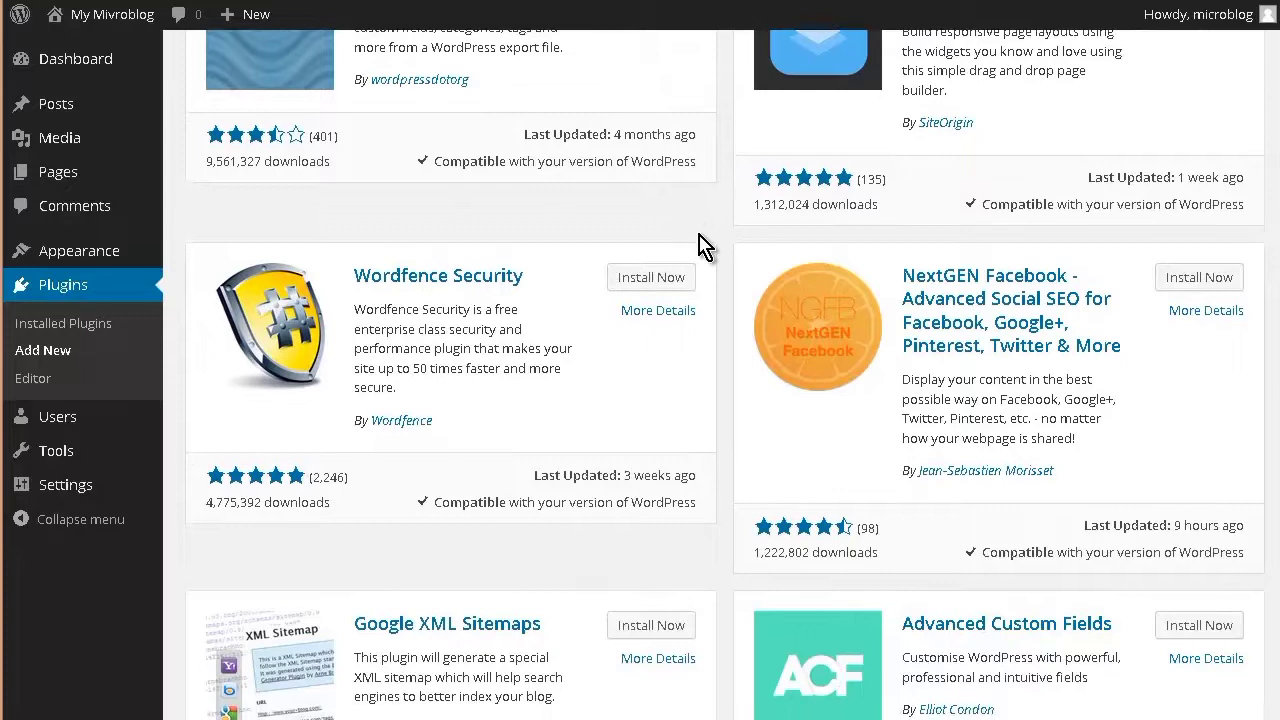
scroll(703, 245, "down", 3)
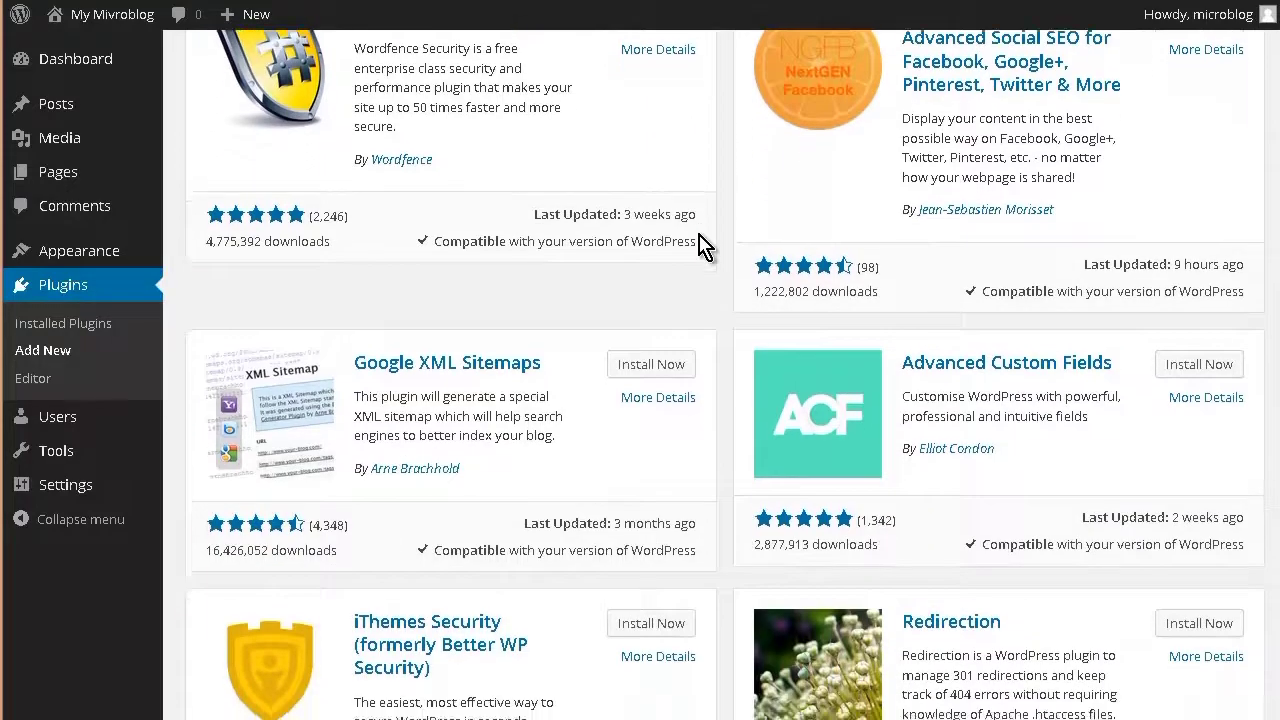
scroll(703, 245, "down", 1)
scroll(703, 245, "down", 4)
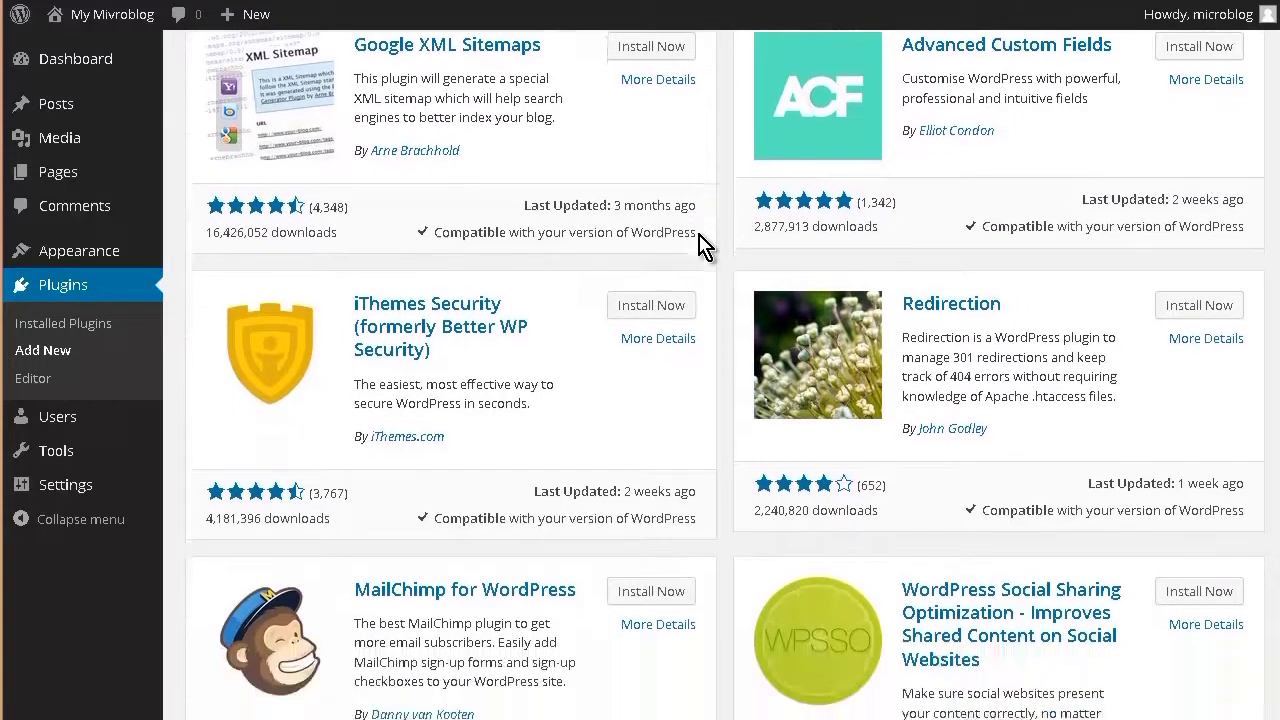
scroll(703, 245, "down", 2)
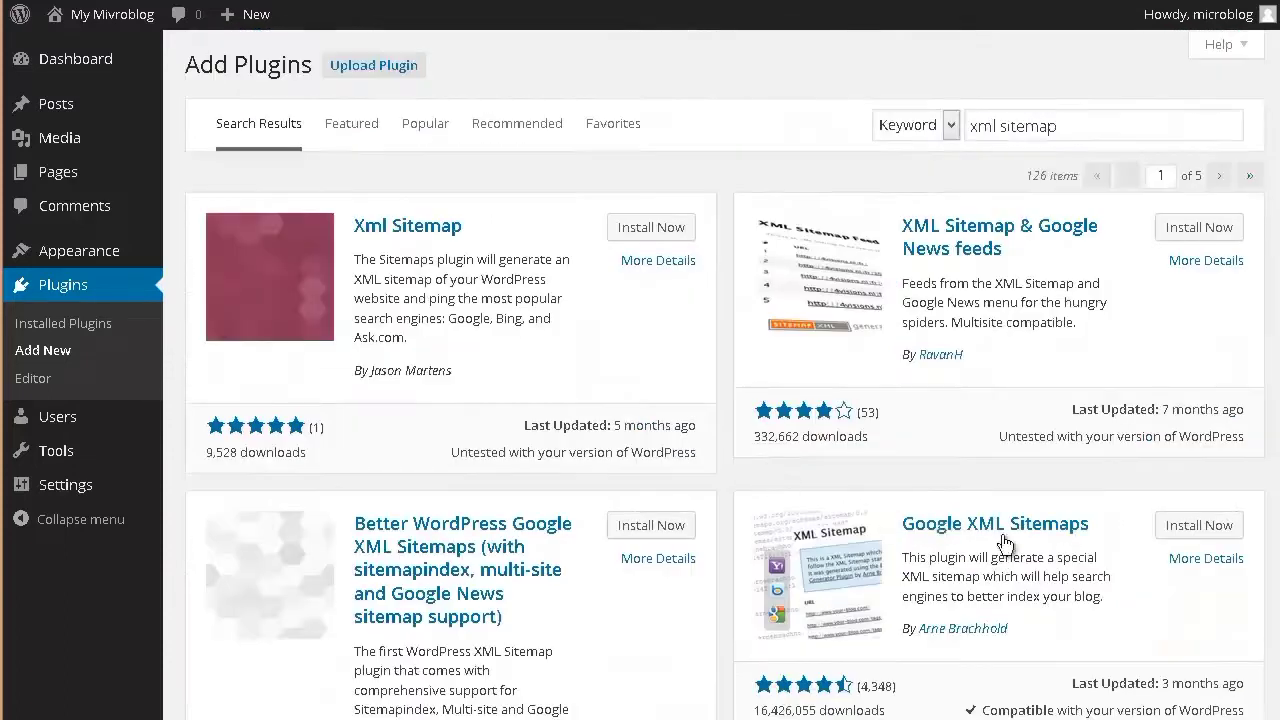
left_click(1196, 526)
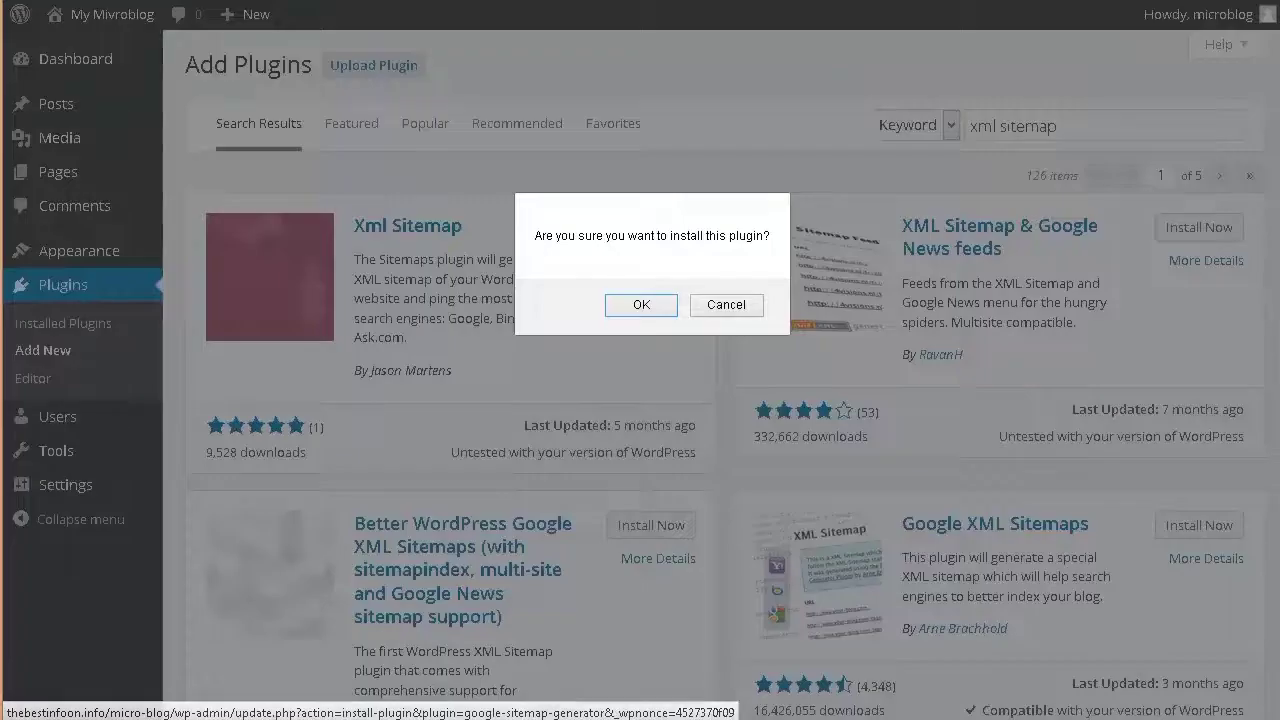
left_click(637, 301)
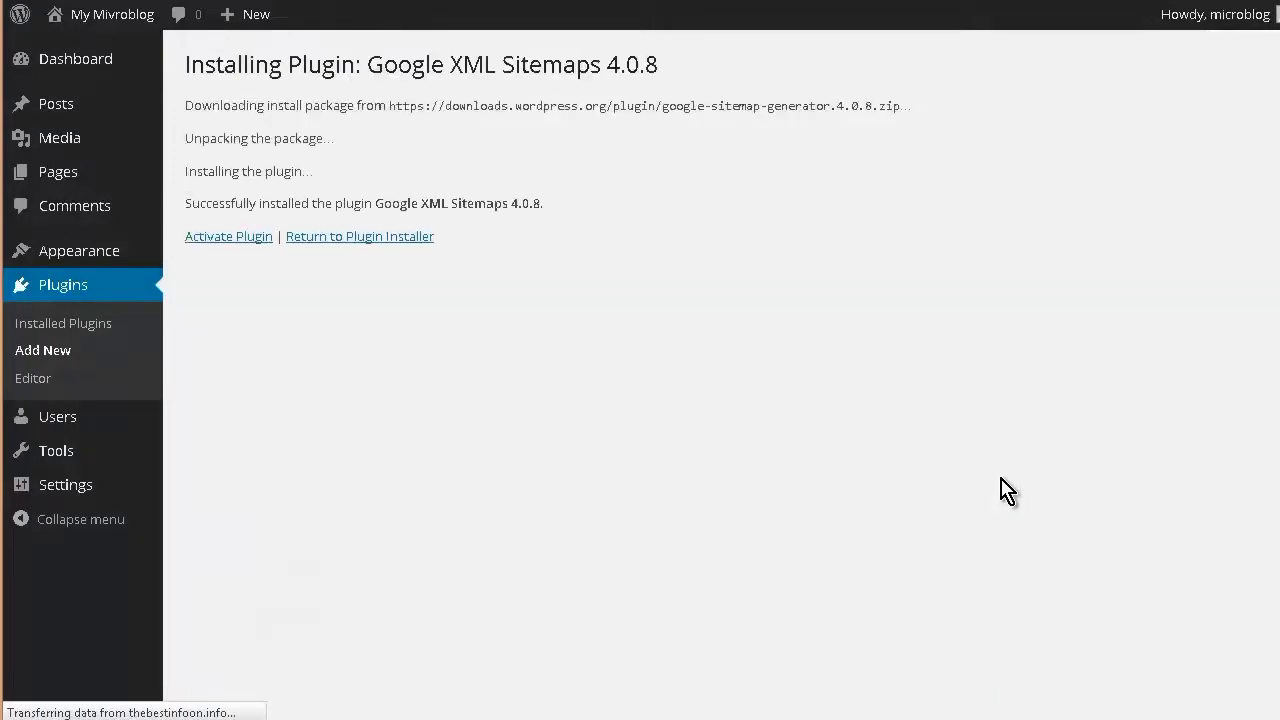
Delete the Hello Dolly plugin and its files from the installed plugins
left_click(340, 238)
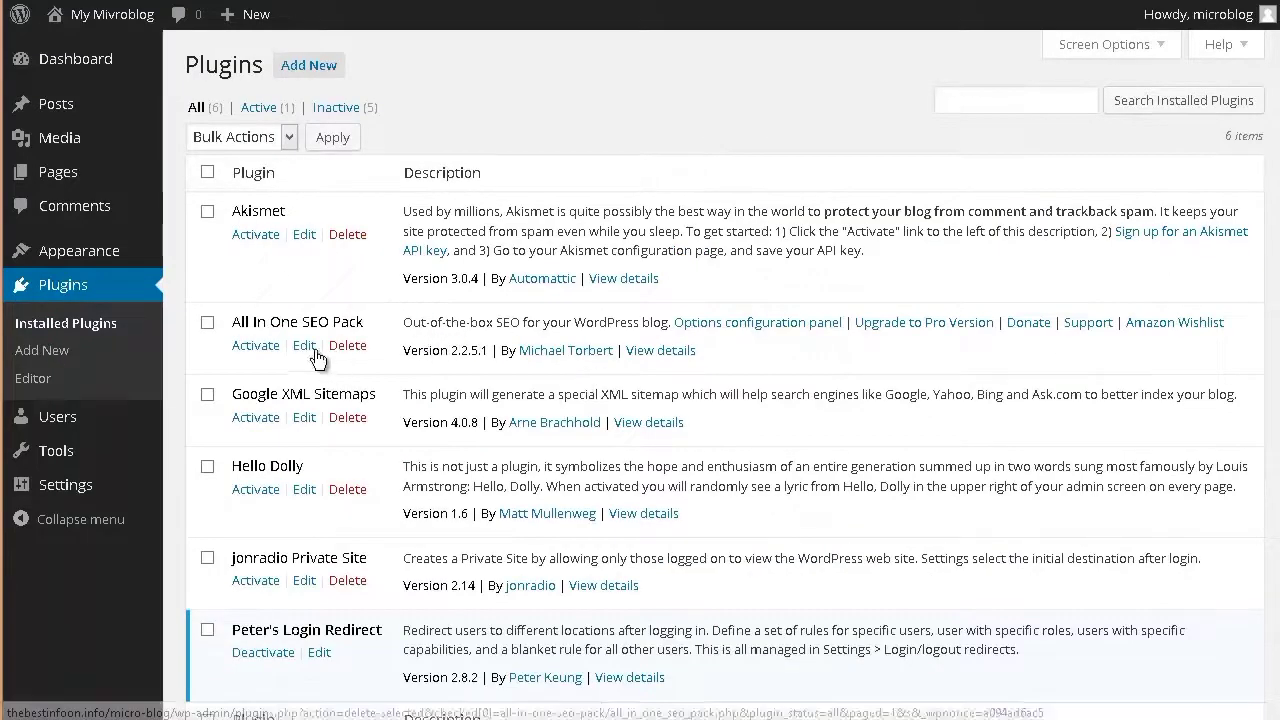
left_click(348, 490)
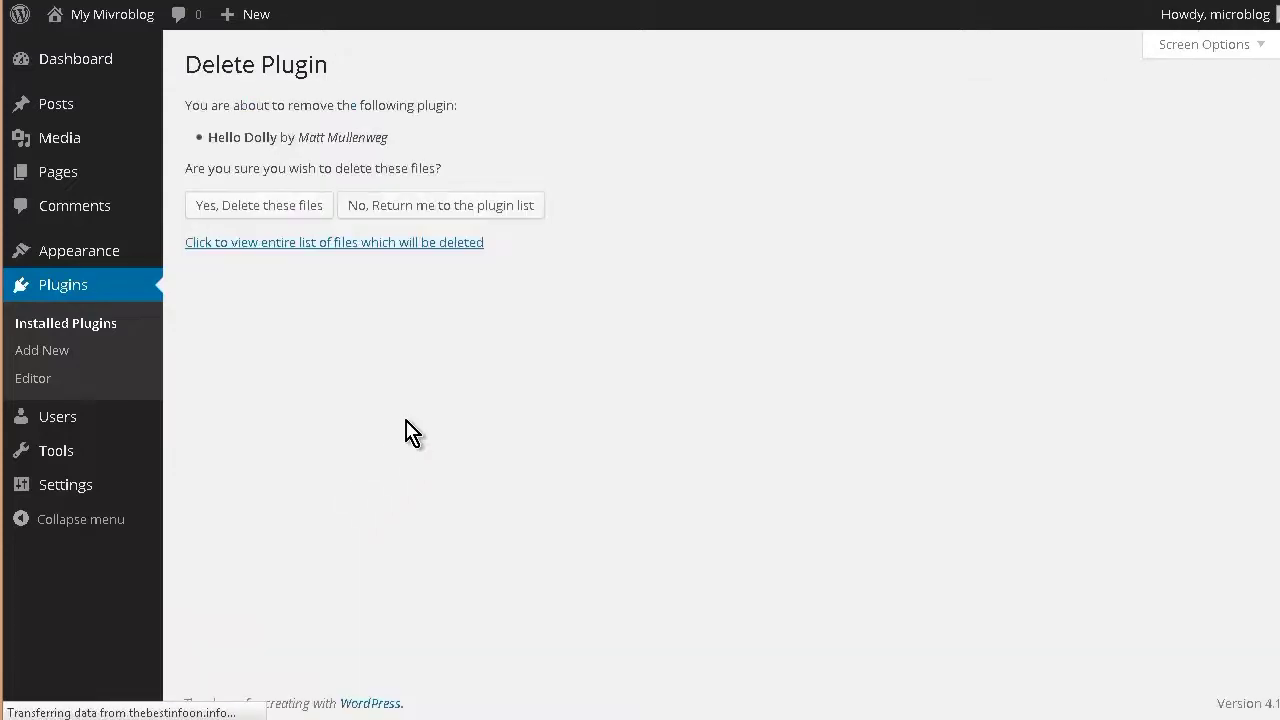
left_click(231, 206)
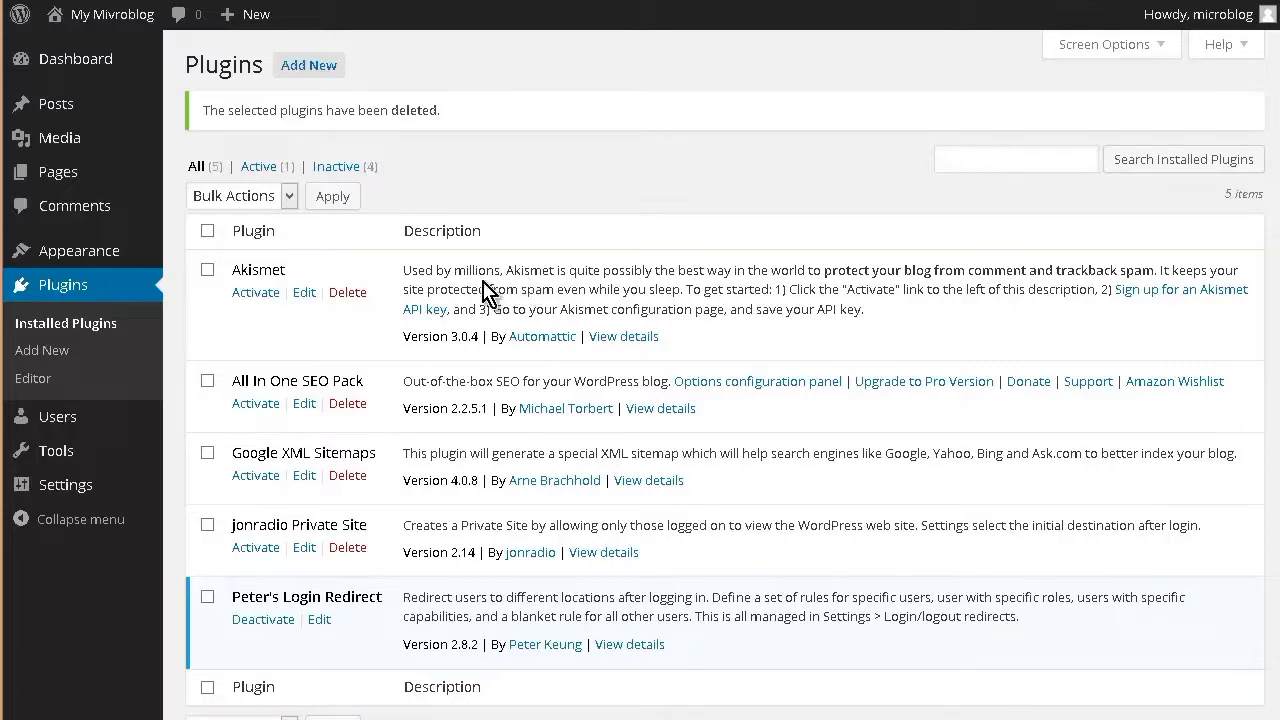
Activate the Akismet plugin and view its account setup page, returning to the installed plugins
left_click(255, 294)
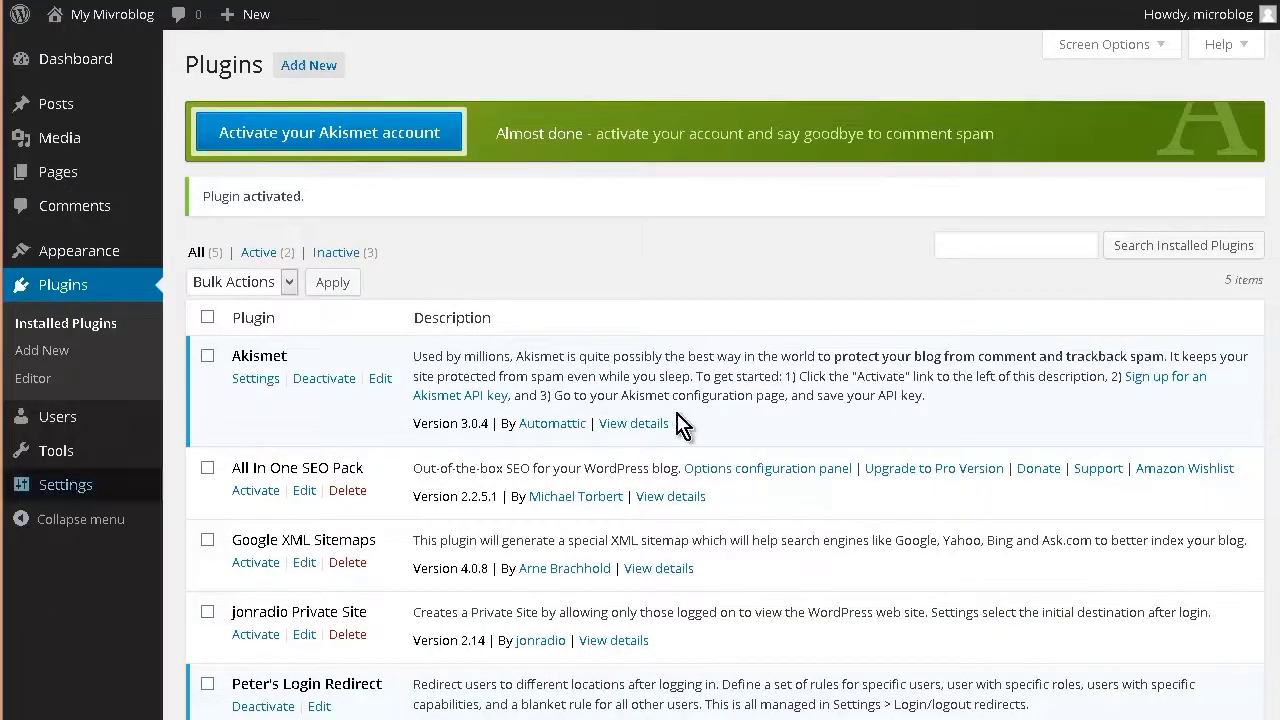
left_click(383, 141)
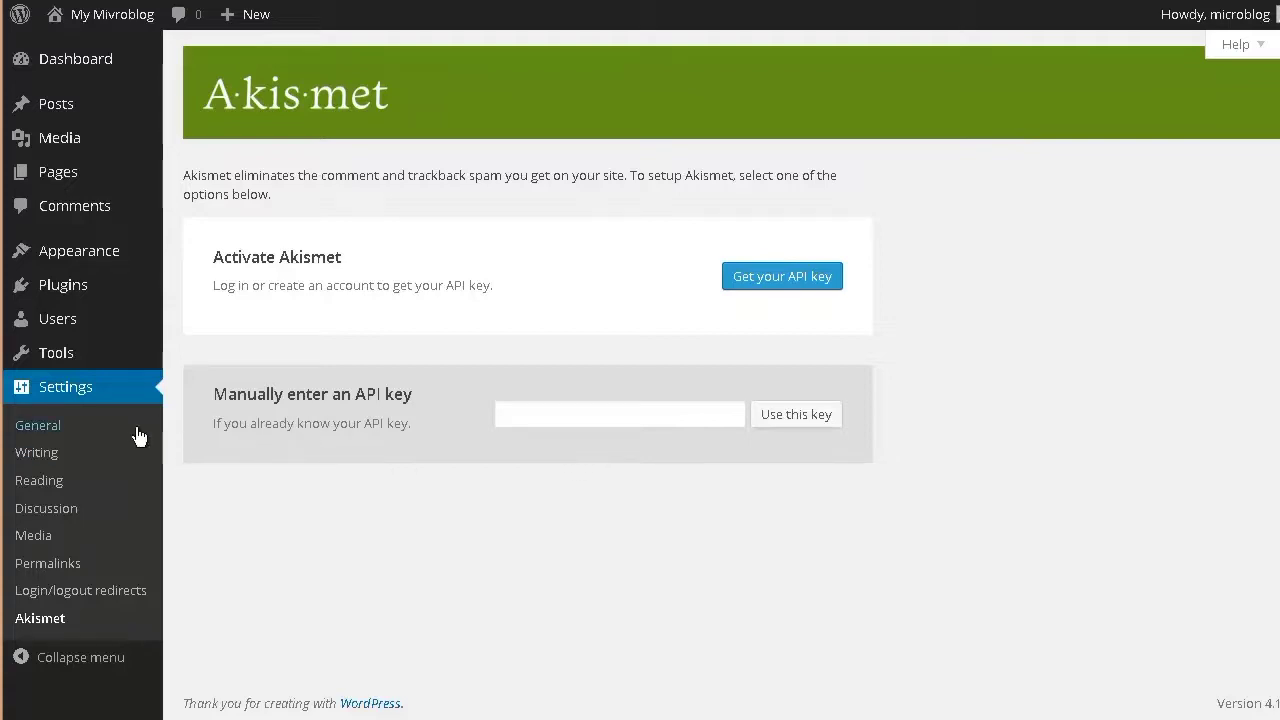
left_click(65, 298)
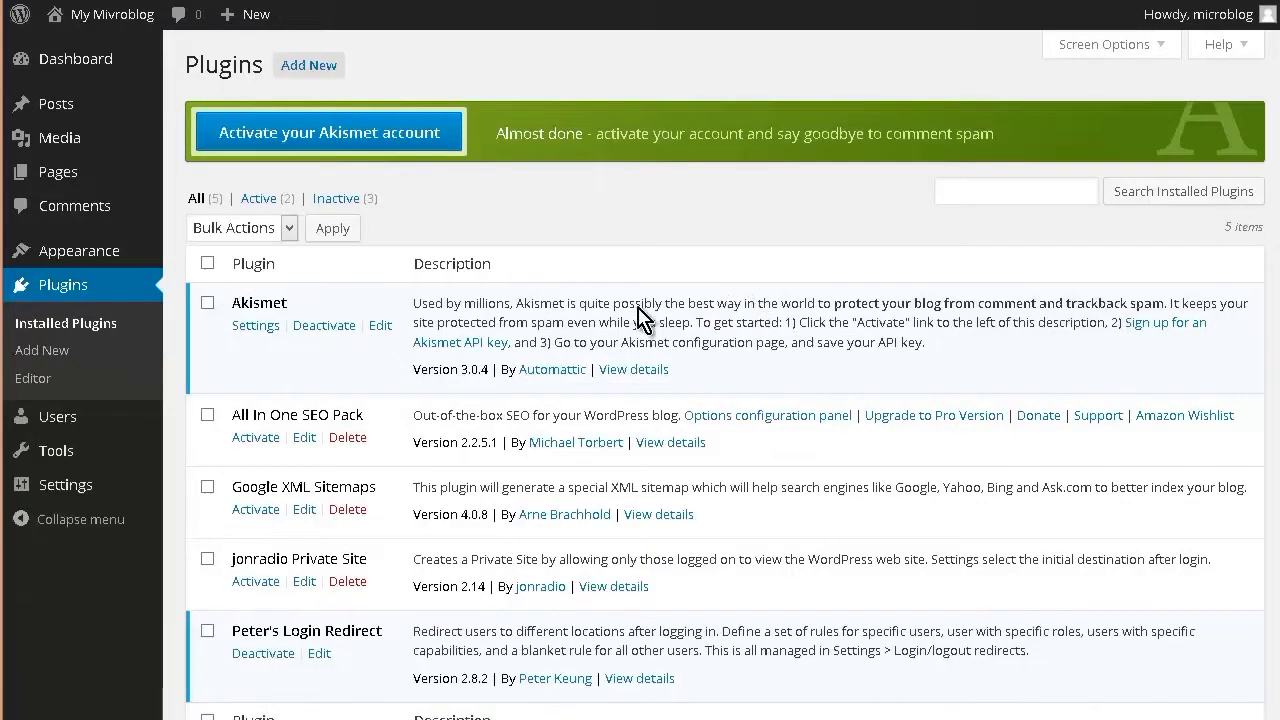
Activate the jonradio Private Site plugin and deactivate Akismet
scroll(441, 412, "down", 2)
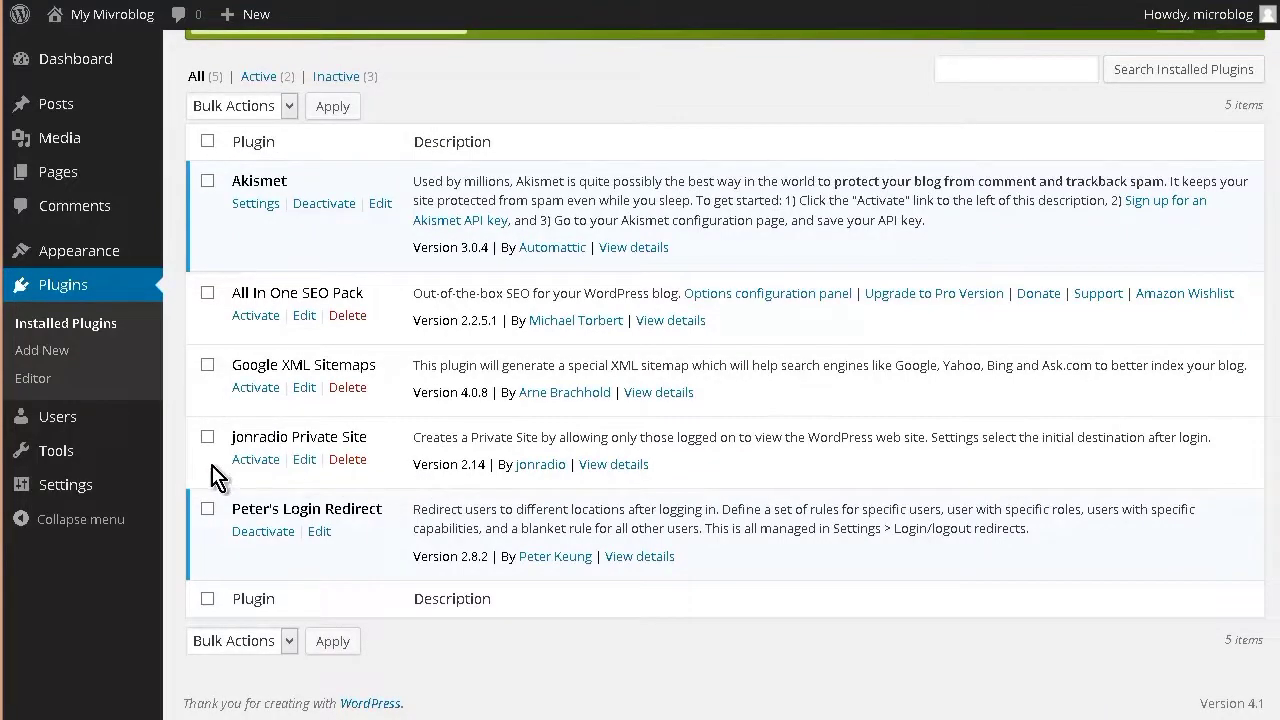
left_click(250, 462)
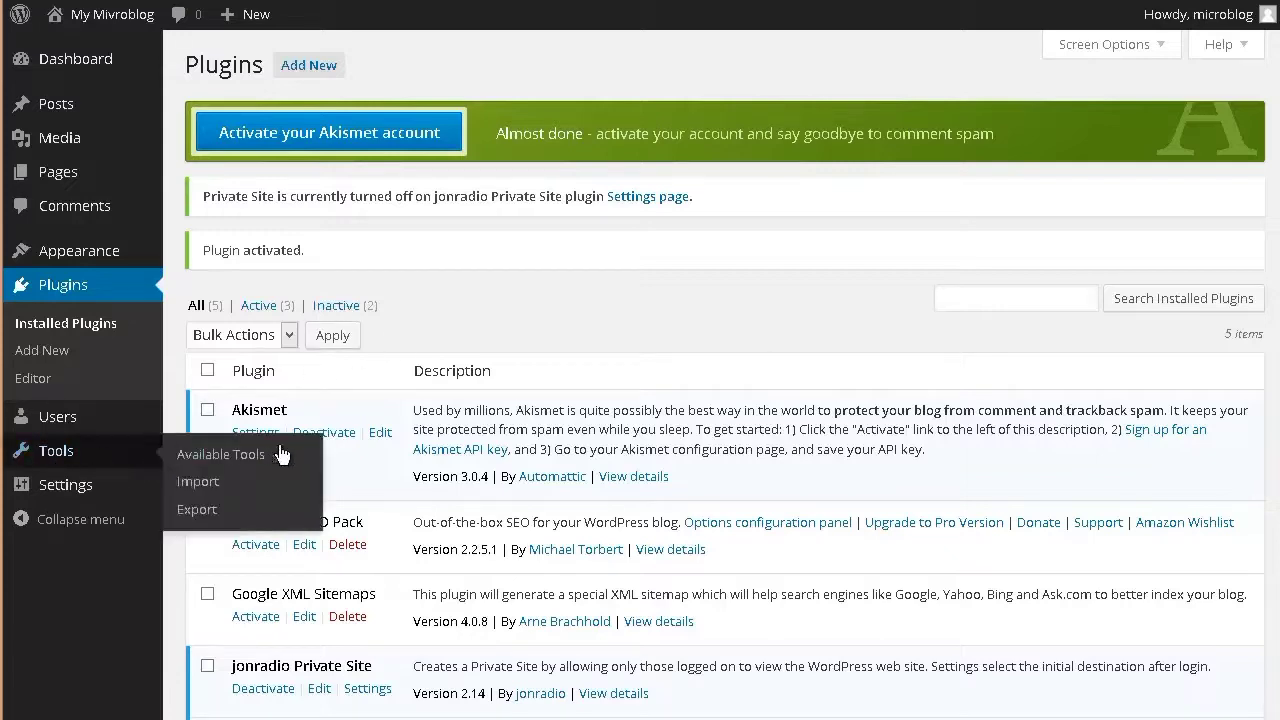
left_click(327, 434)
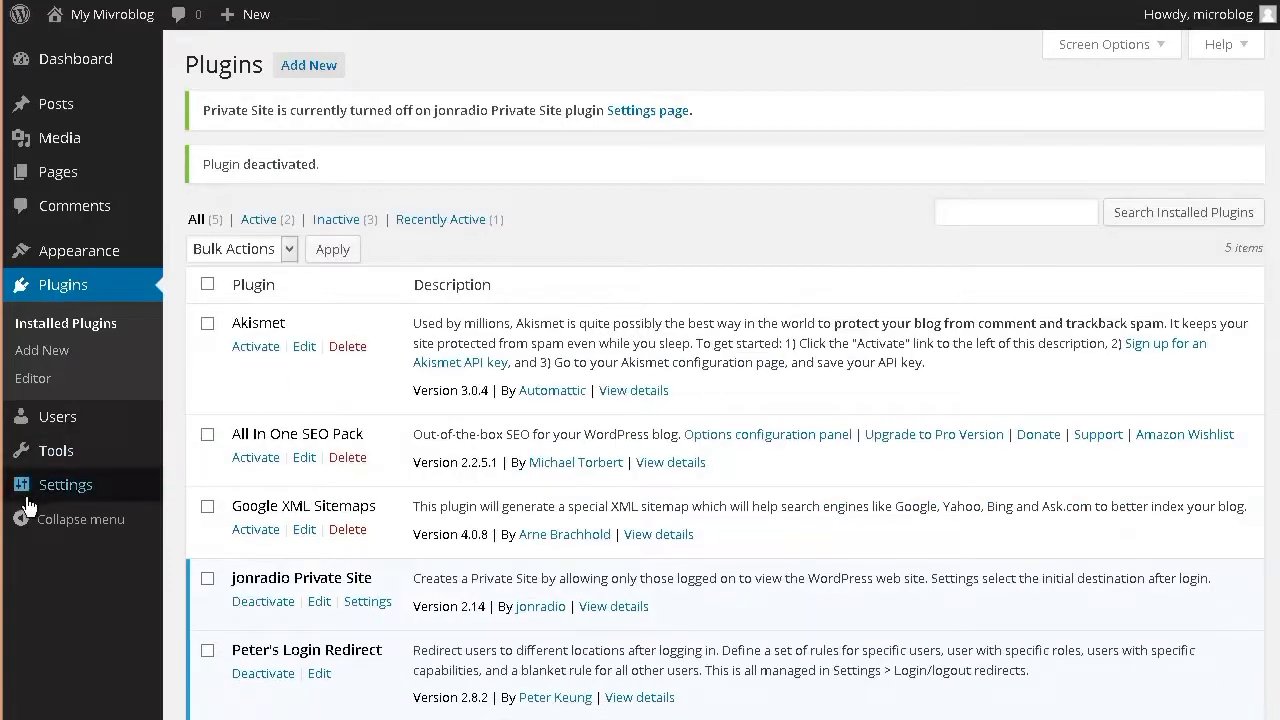
Open the jonradio Private Site settings and enable the Private Site option
mouse_move(47, 486)
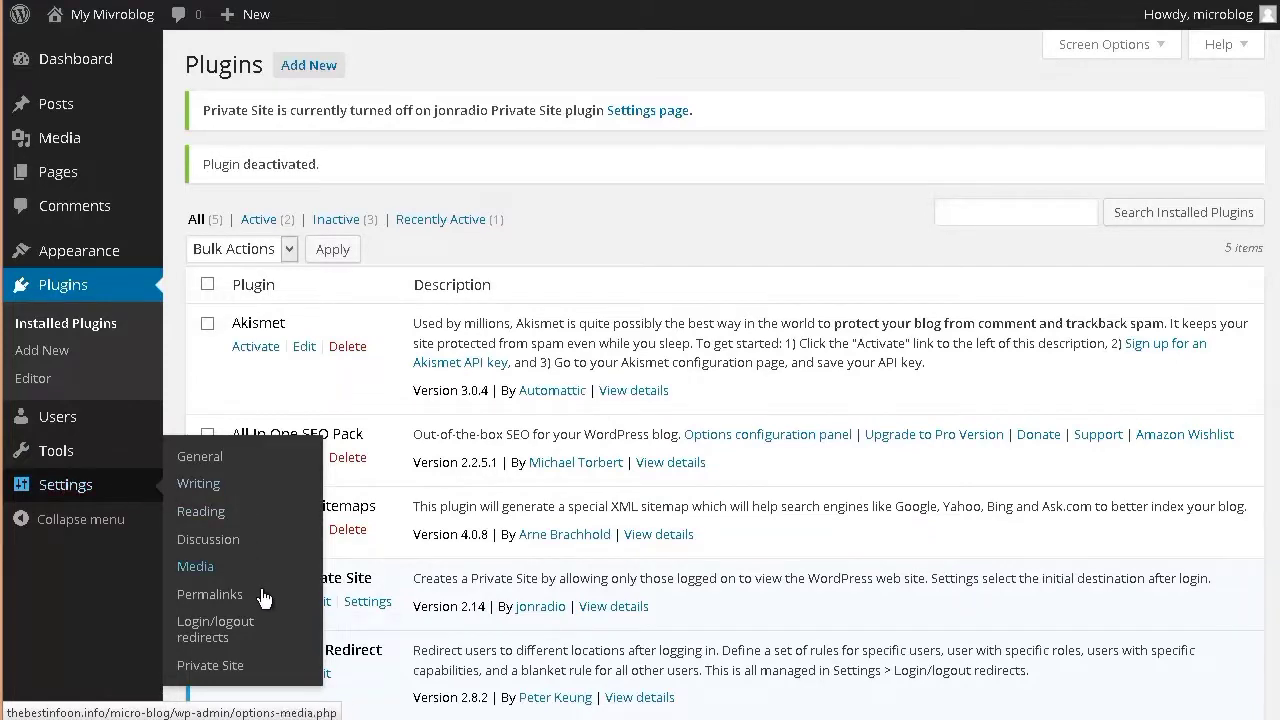
left_click(230, 665)
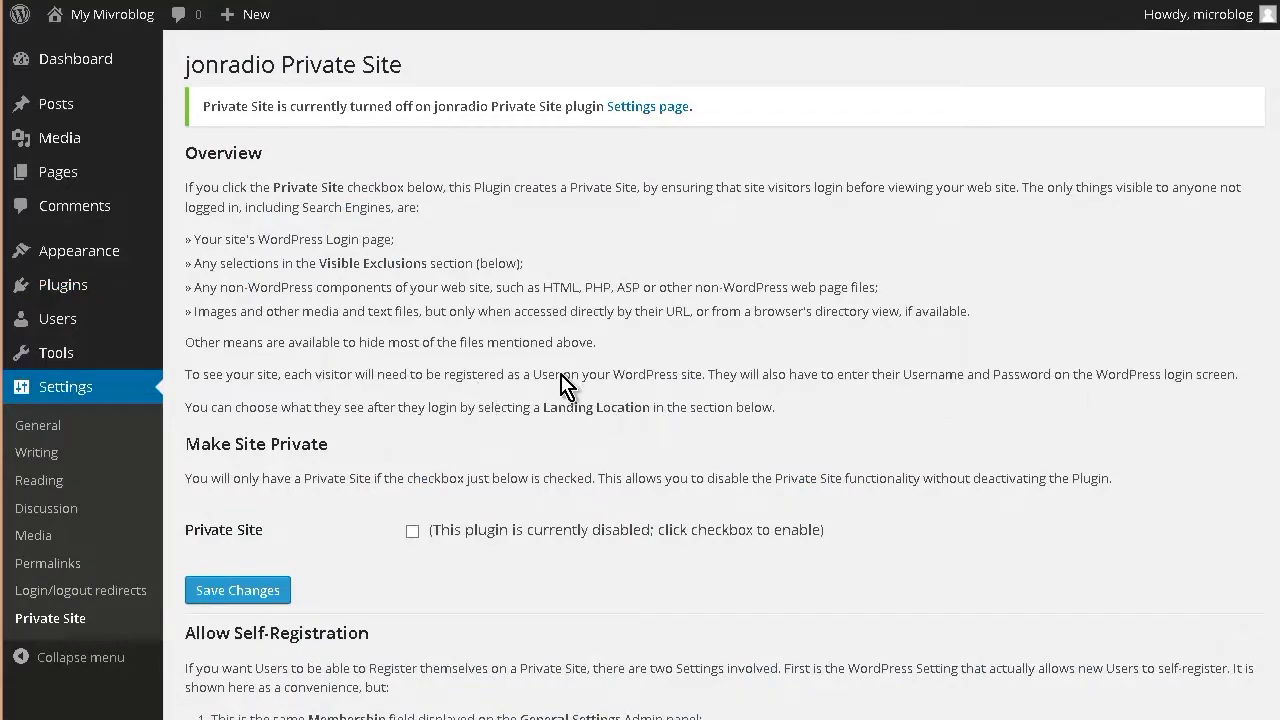
scroll(430, 355, "down", 3)
left_click(412, 279)
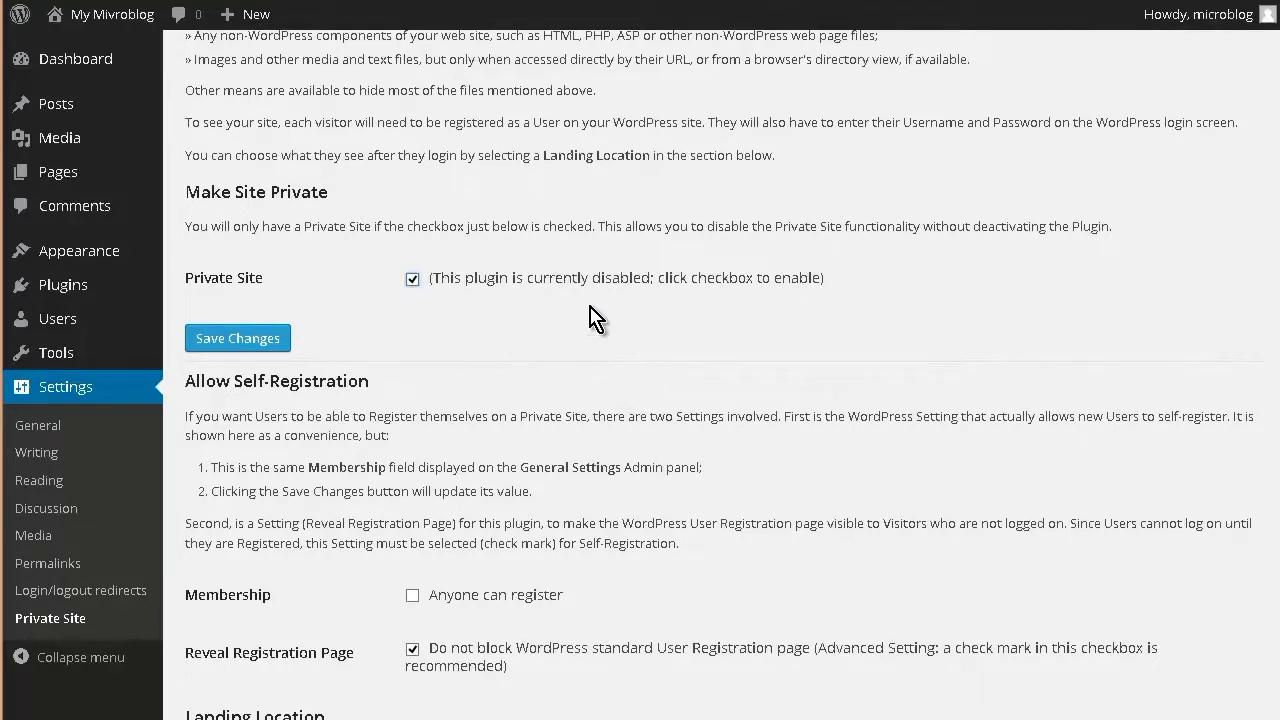
Enable the Anyone can register membership option in the self-registration settings
scroll(597, 240, "down", 3)
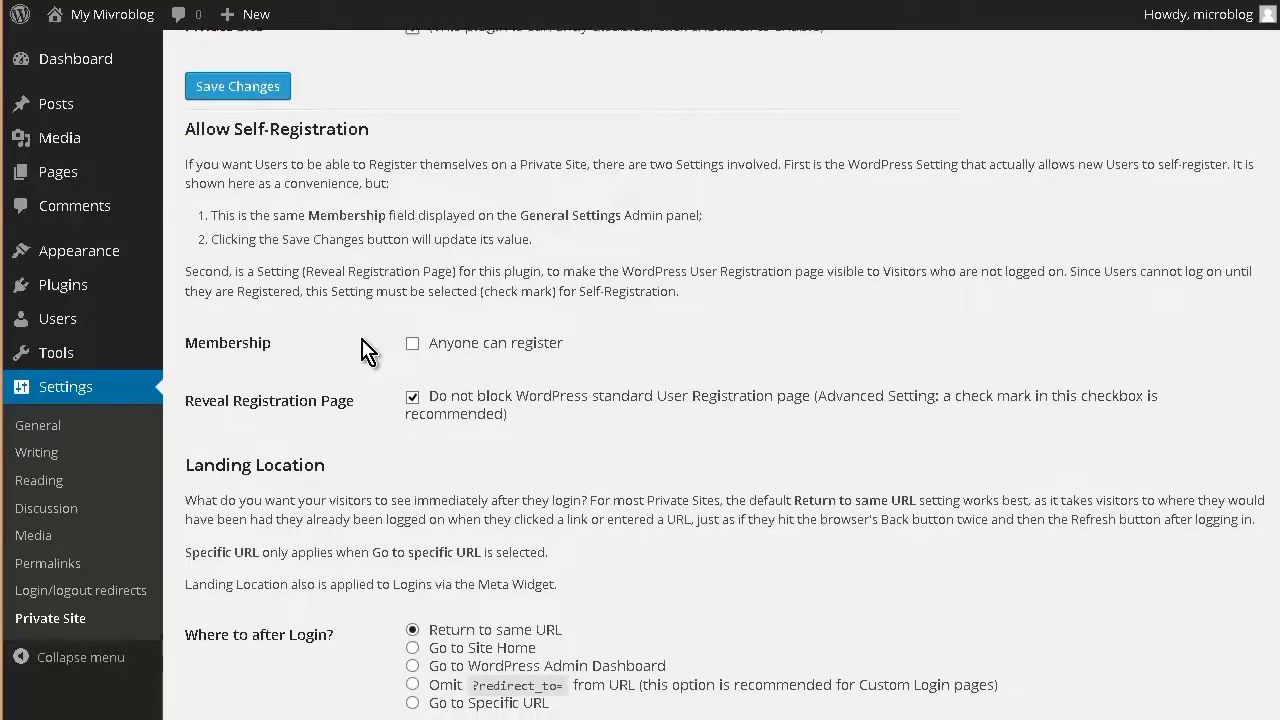
scroll(400, 348, "up", 3)
scroll(370, 352, "down", 4)
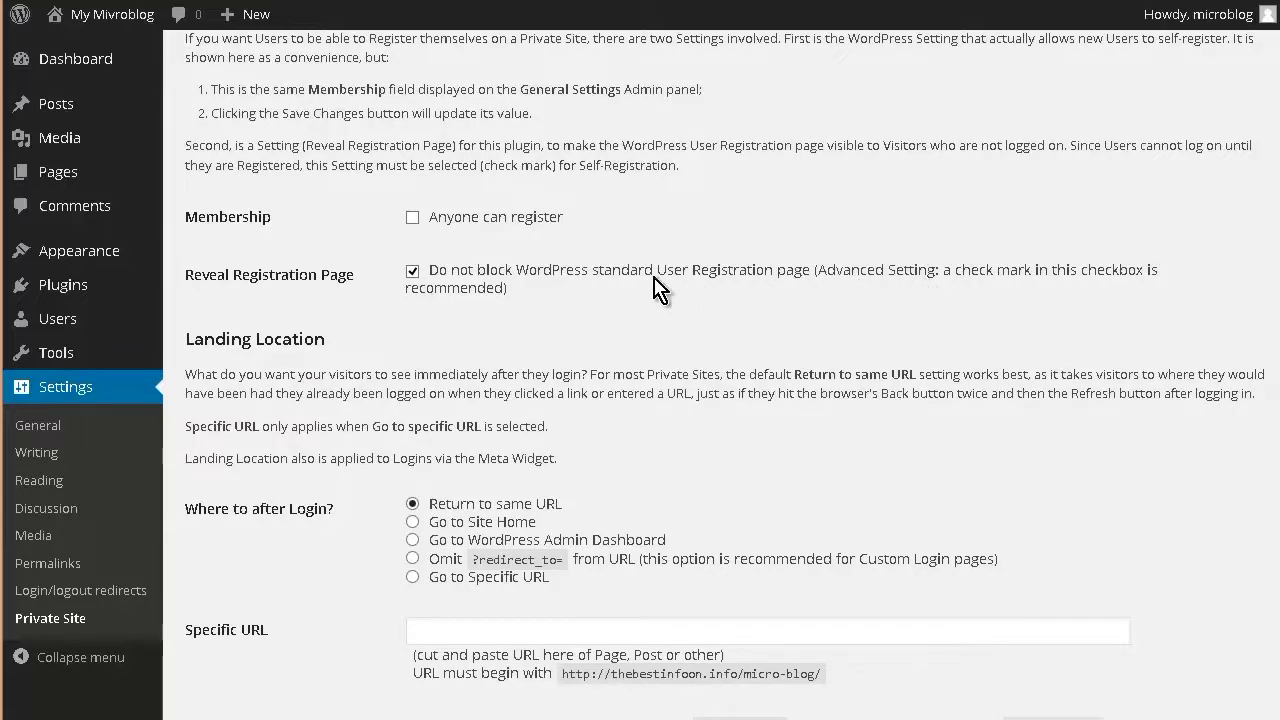
left_click(414, 218)
Review the landing location, custom login, visible exclusions and advanced options, and save the Private Site settings
scroll(440, 410, "down", 2)
scroll(440, 410, "down", 1)
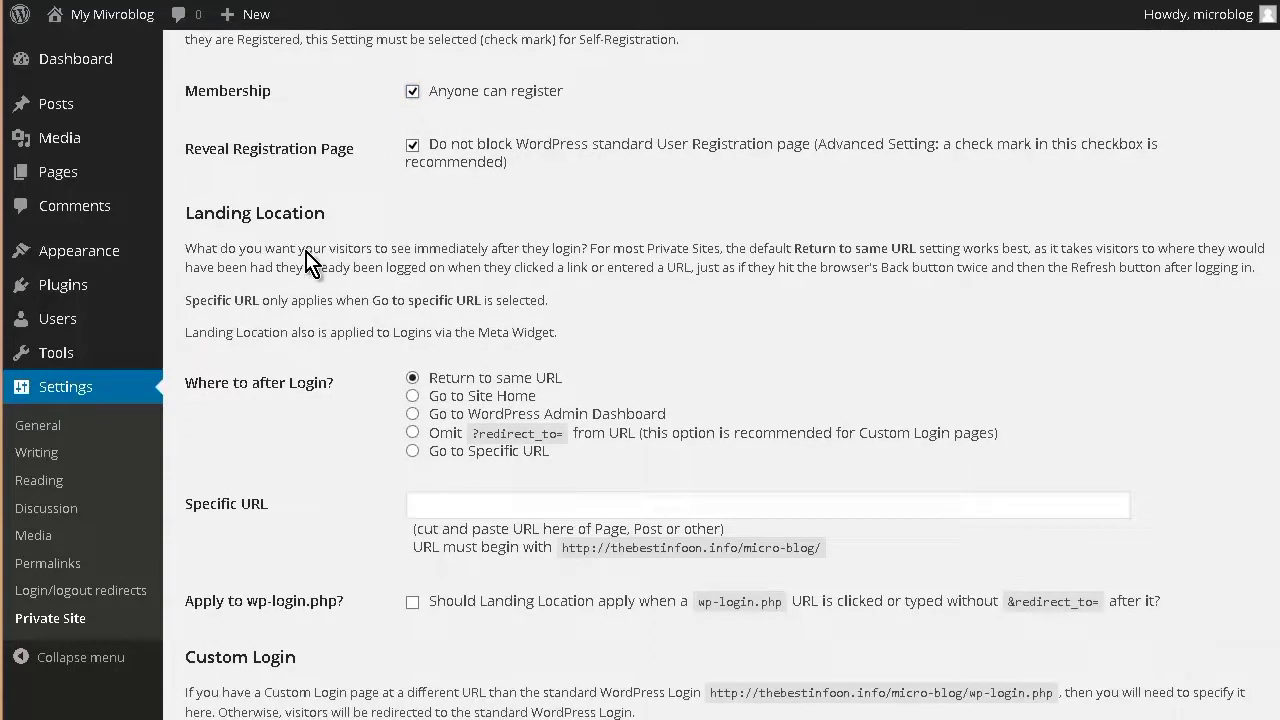
scroll(372, 408, "down", 3)
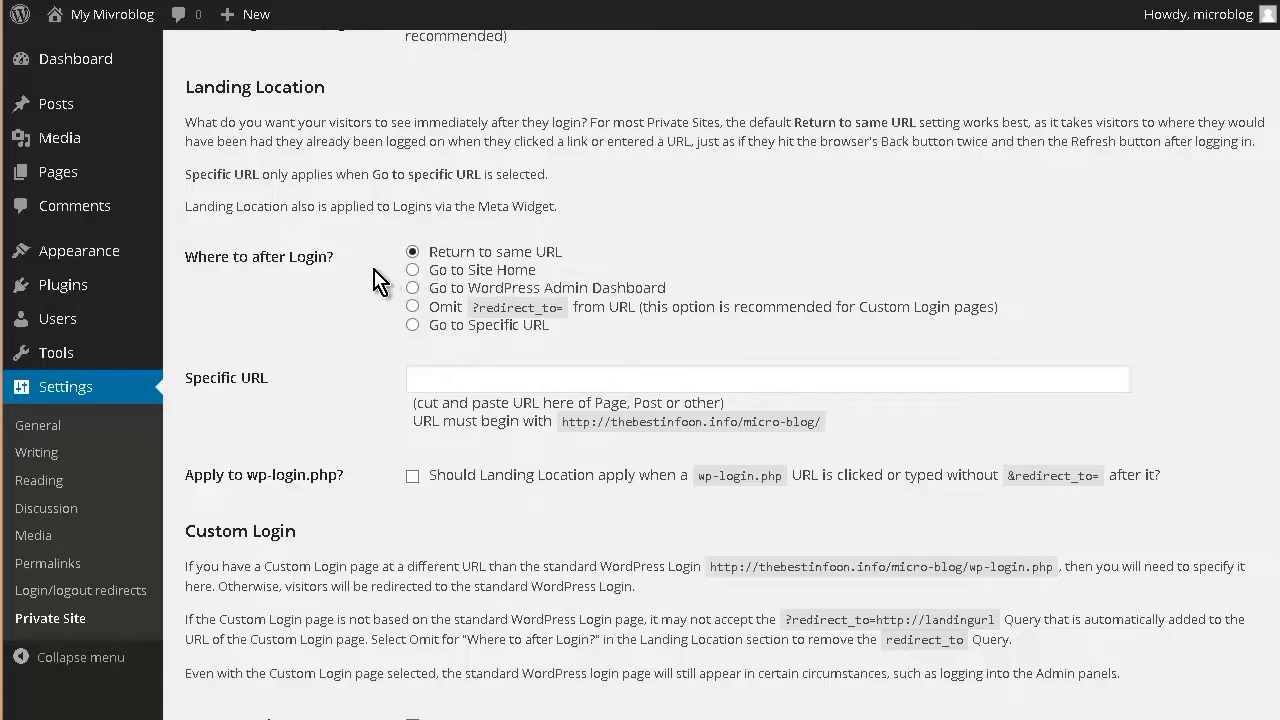
scroll(378, 280, "down", 3)
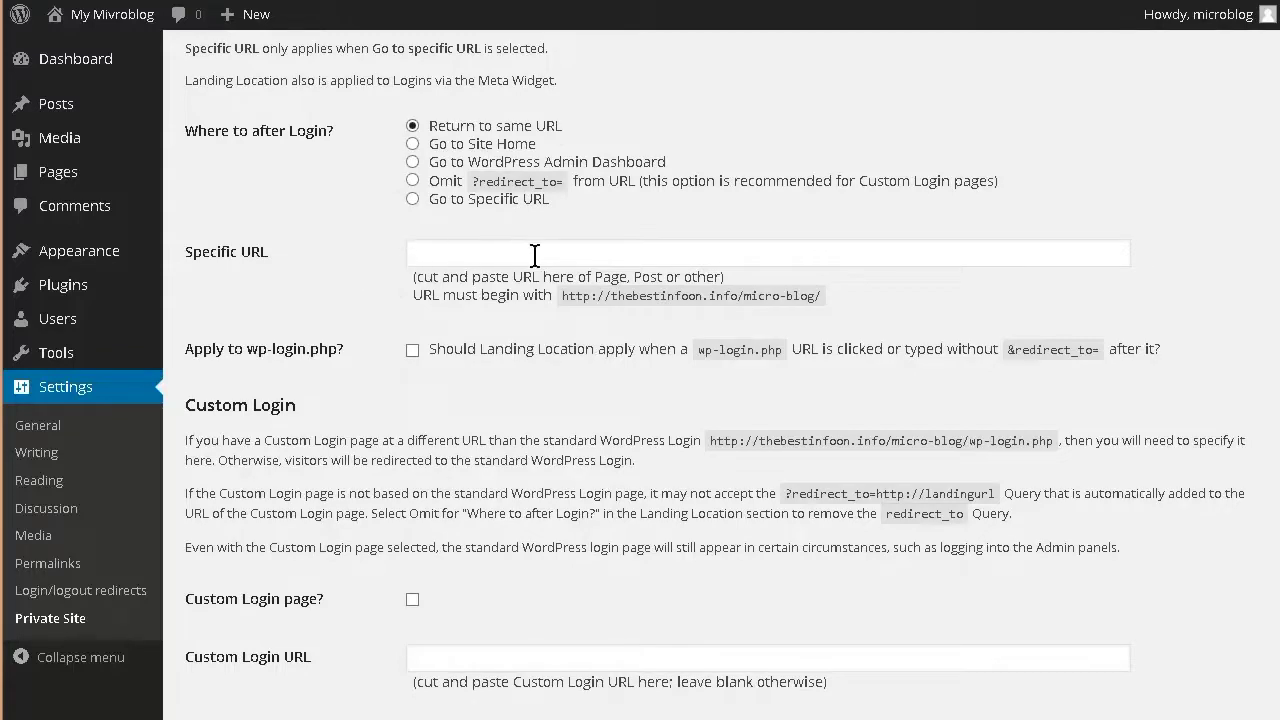
scroll(578, 258, "down", 3)
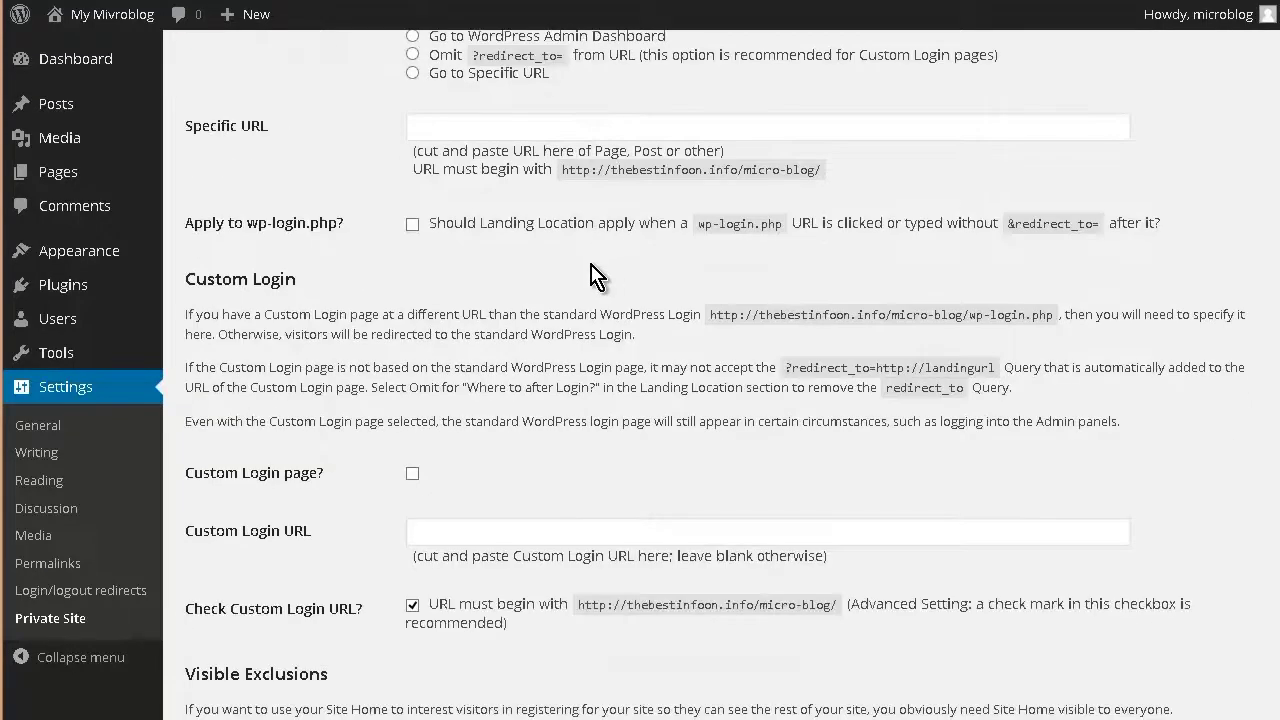
scroll(345, 276, "down", 6)
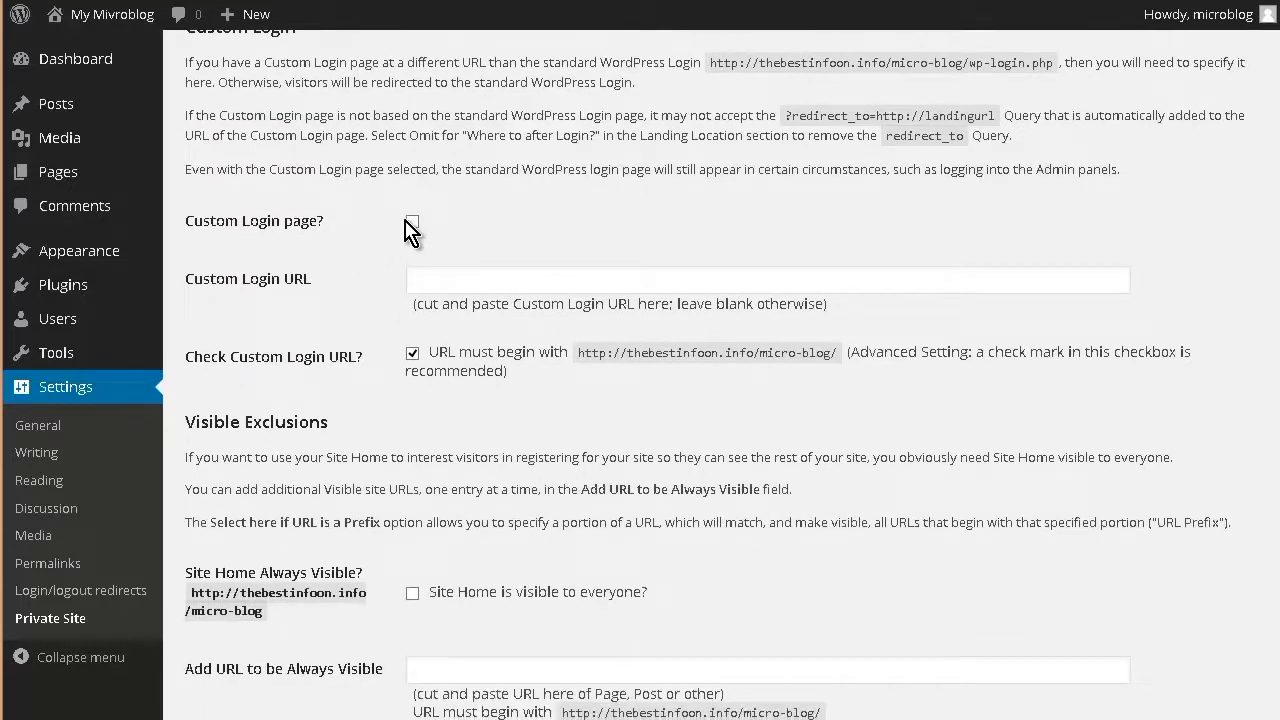
scroll(480, 270, "down", 6)
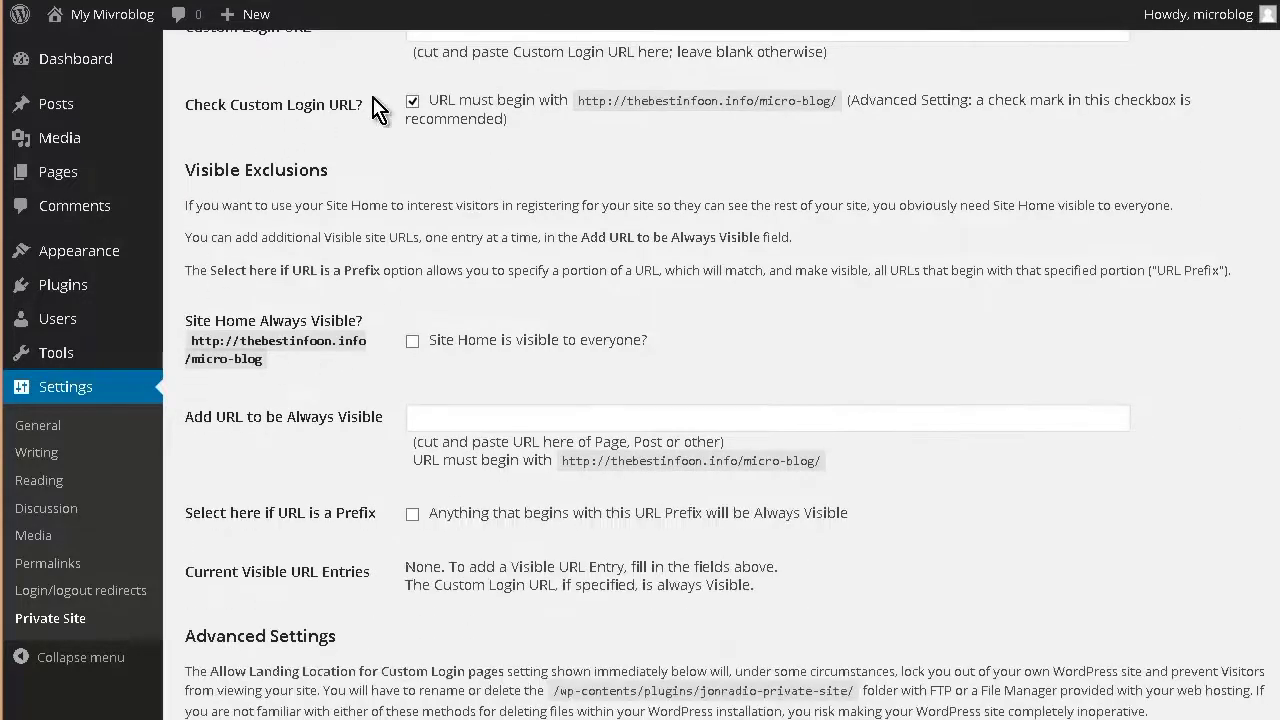
scroll(400, 262, "down", 3)
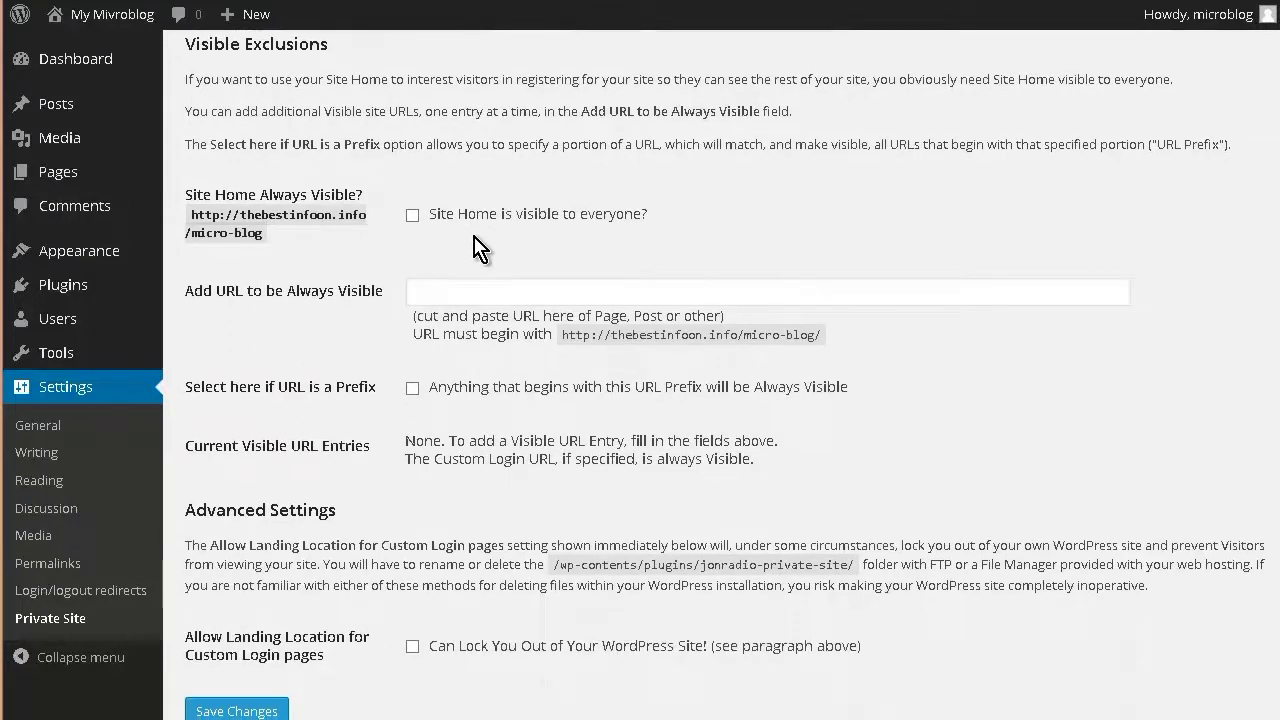
scroll(385, 290, "down", 2)
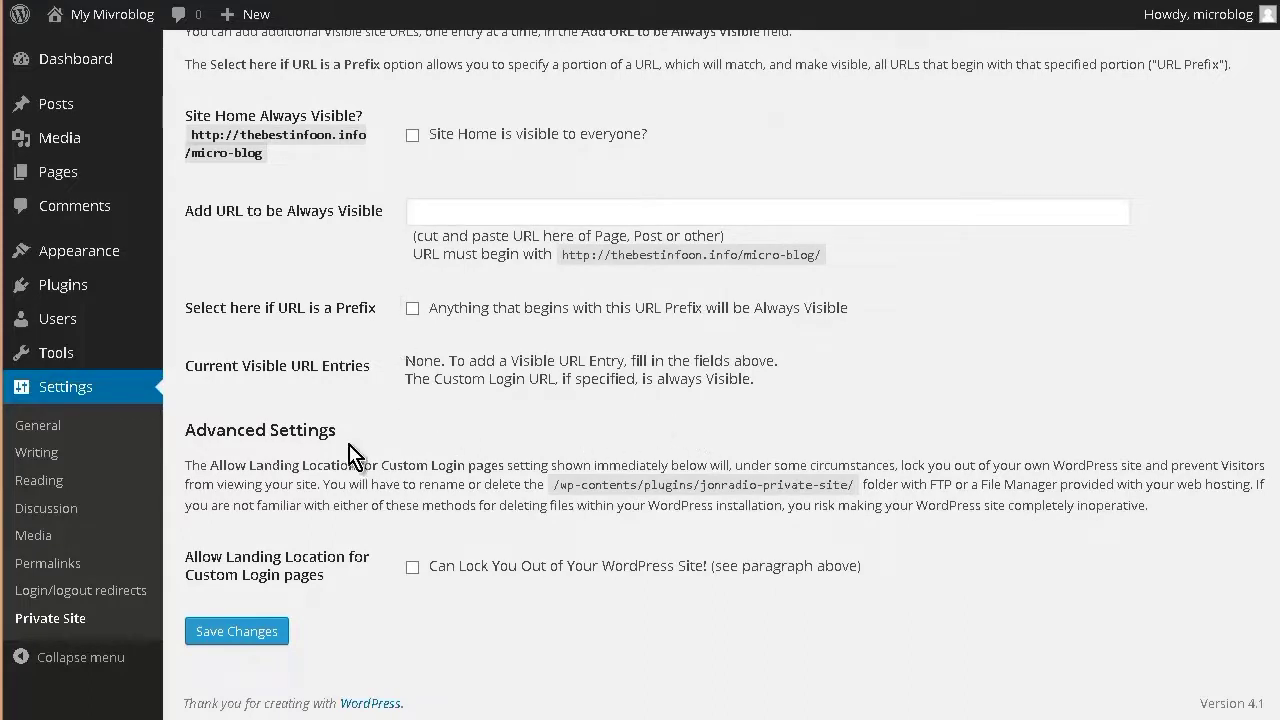
left_click(252, 632)
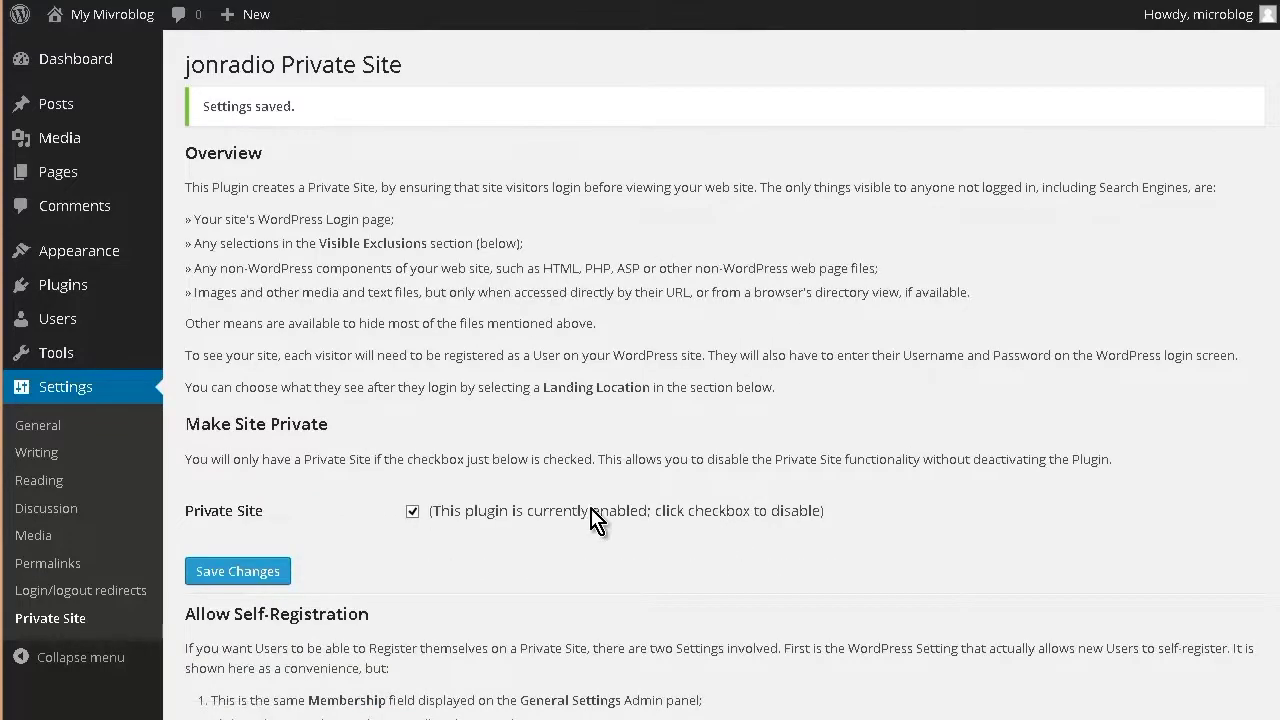
Log out of the site and try to open the blog's front page as a logged-out visitor
mouse_move(1179, 19)
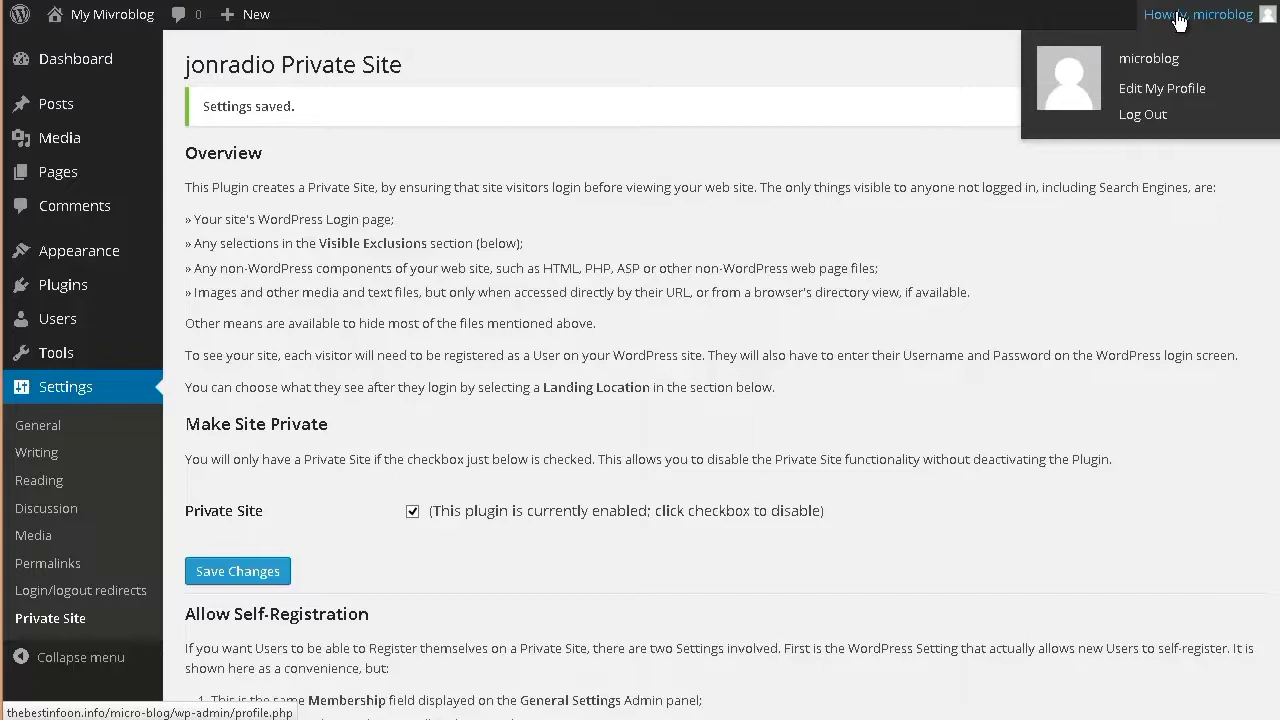
left_click(1148, 117)
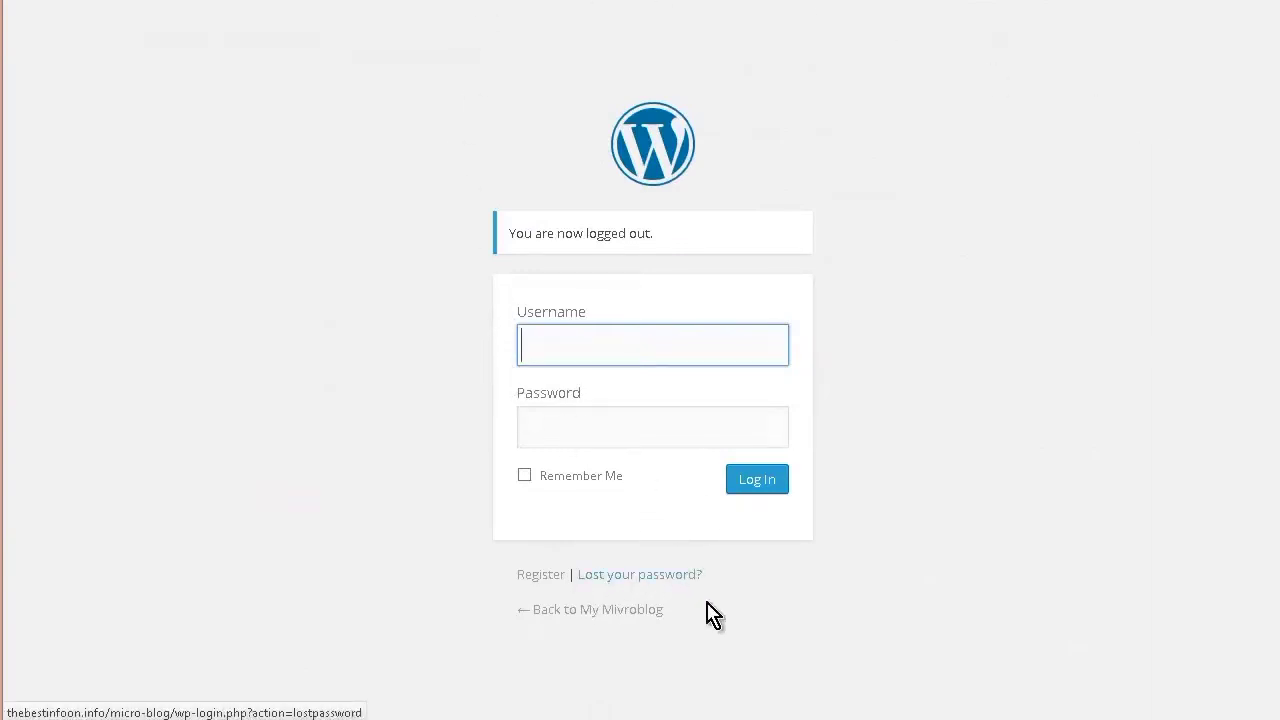
left_click(562, 606)
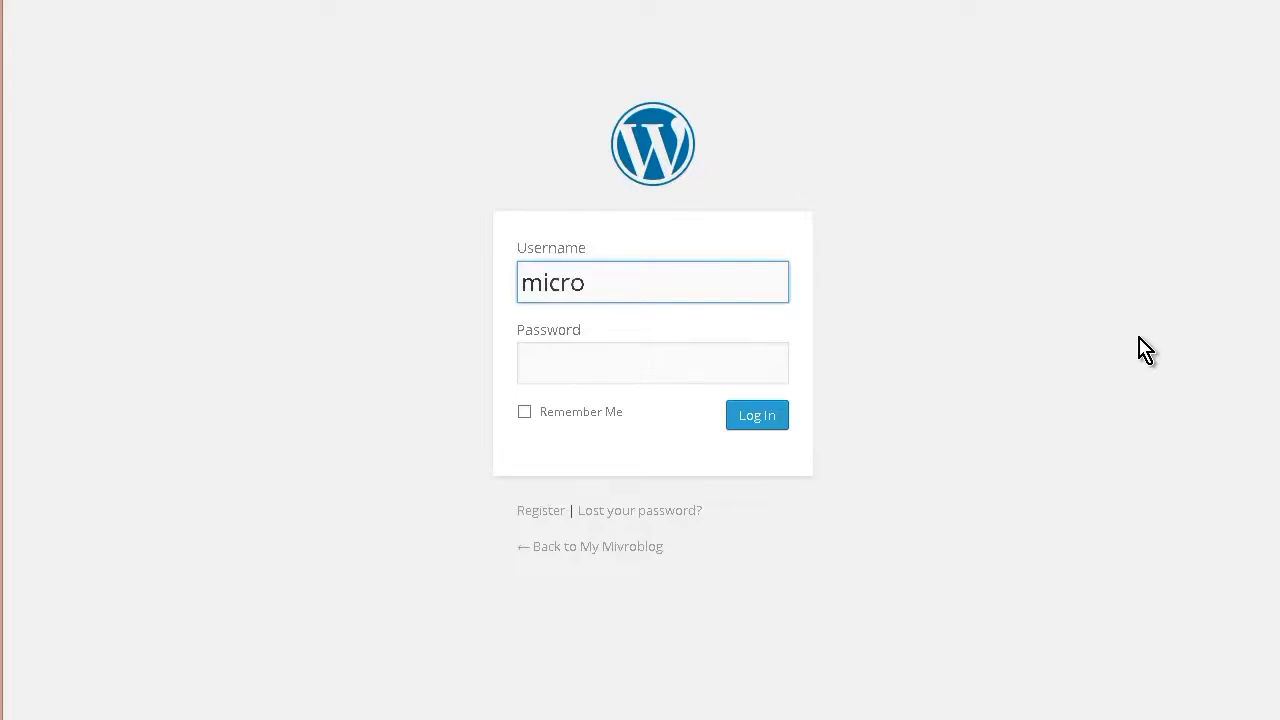
Log back in with the account username and password, with Remember Me enabled, and dismiss the browser's offer to save the password
key("Tab")
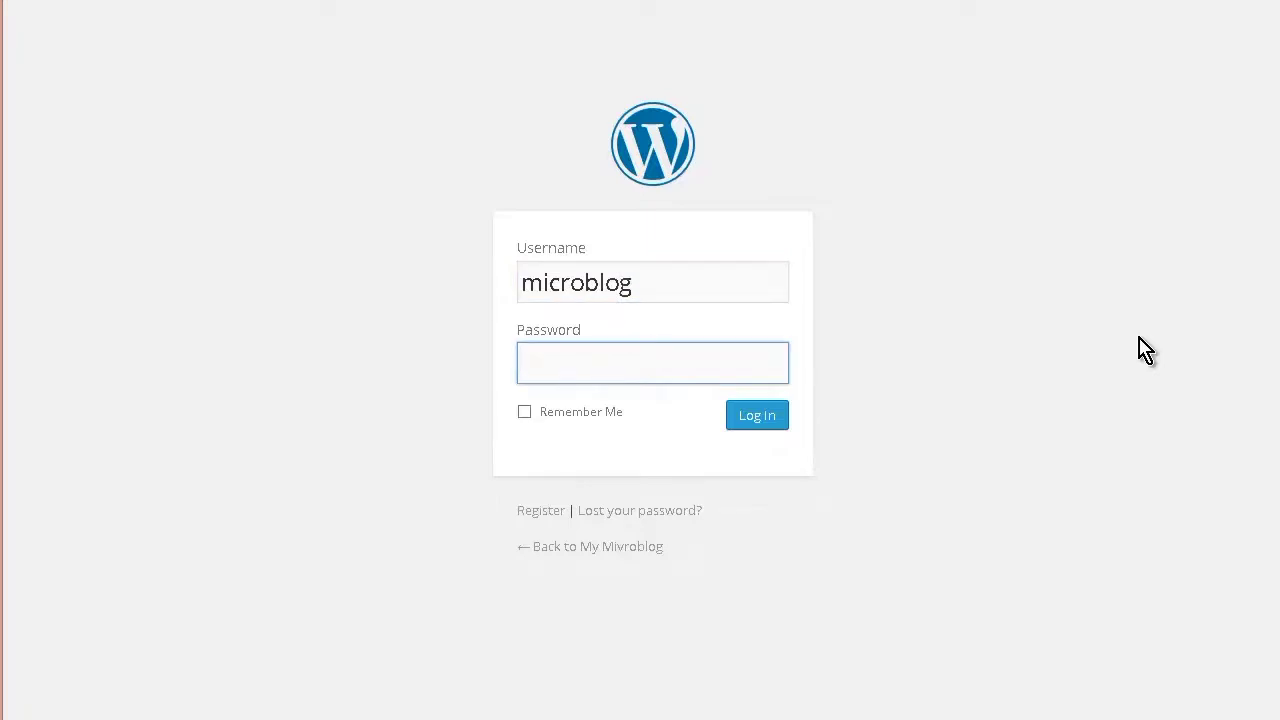
key("Tab")
key("space")
key("Return")
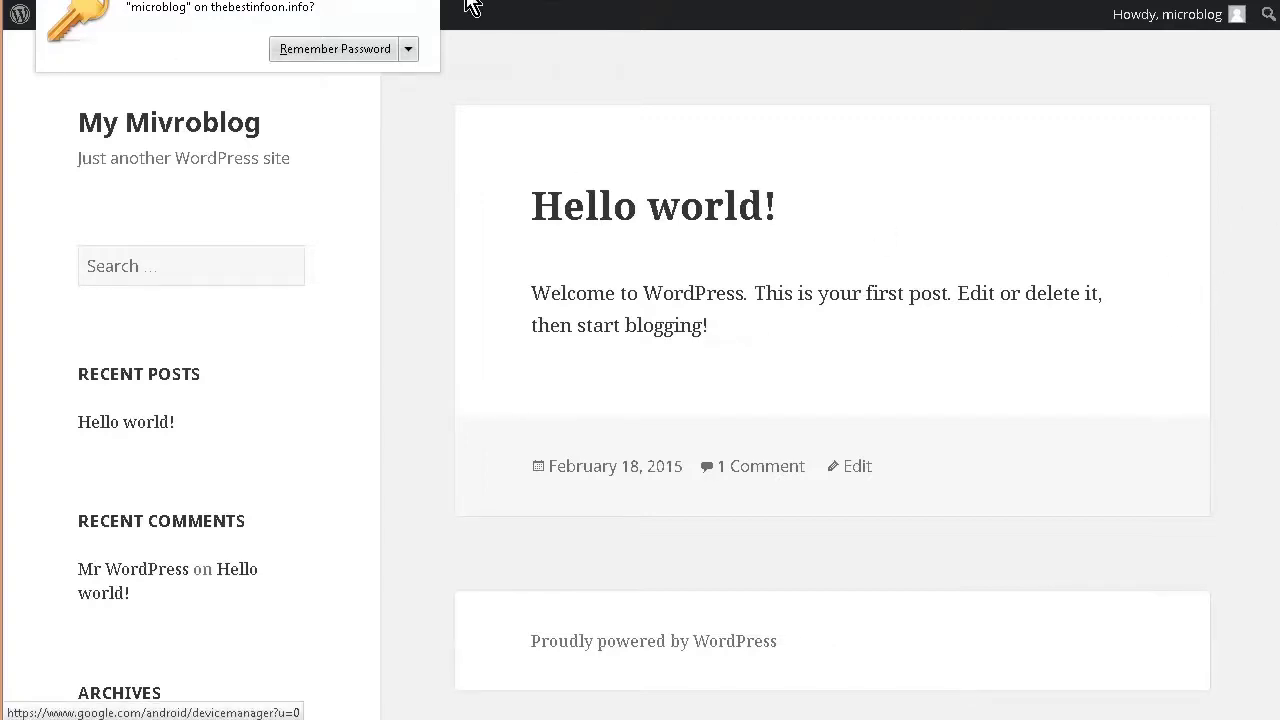
left_click(642, 155)
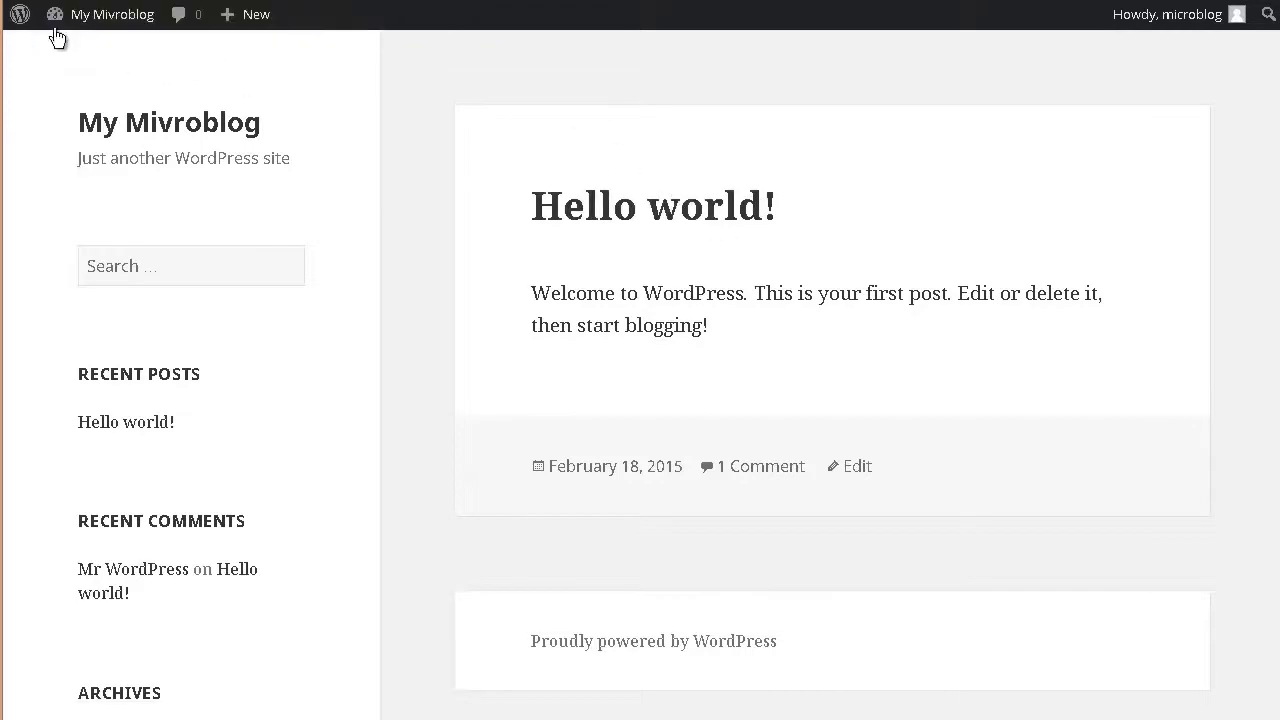
Go back to the dashboard, open the installed plugins and deactivate jonradio Private Site
mouse_move(86, 18)
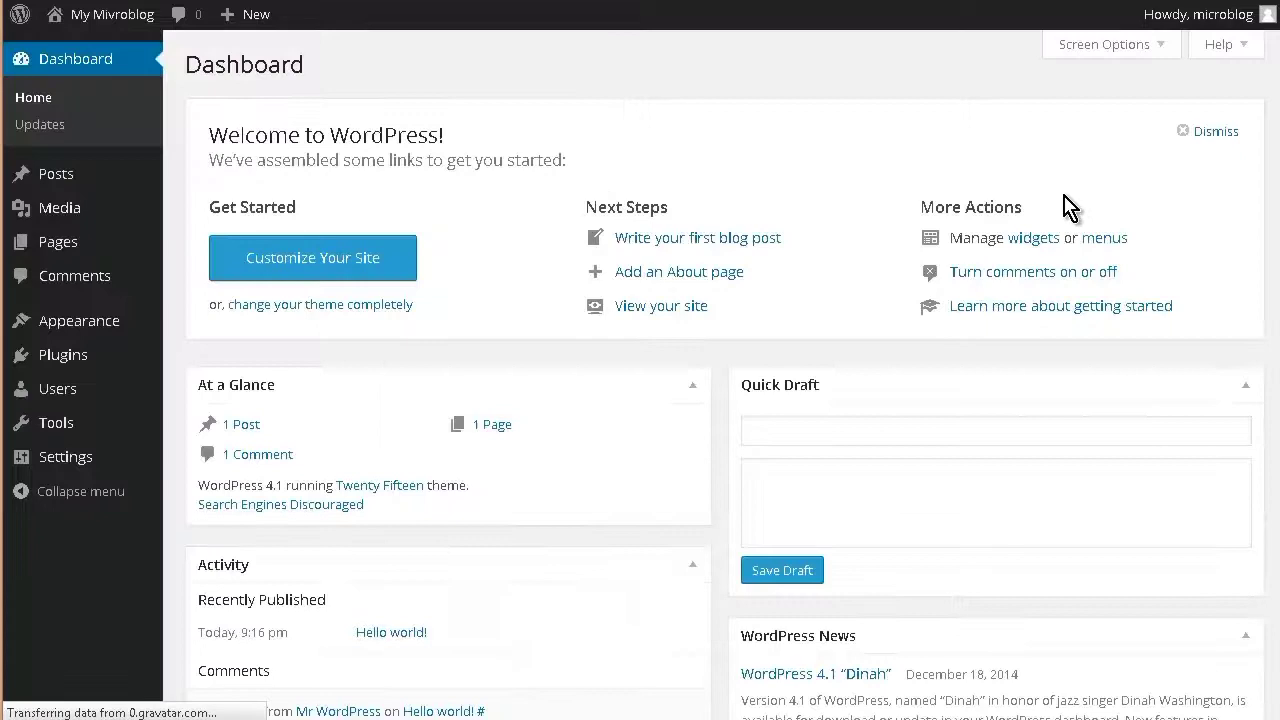
mouse_move(77, 362)
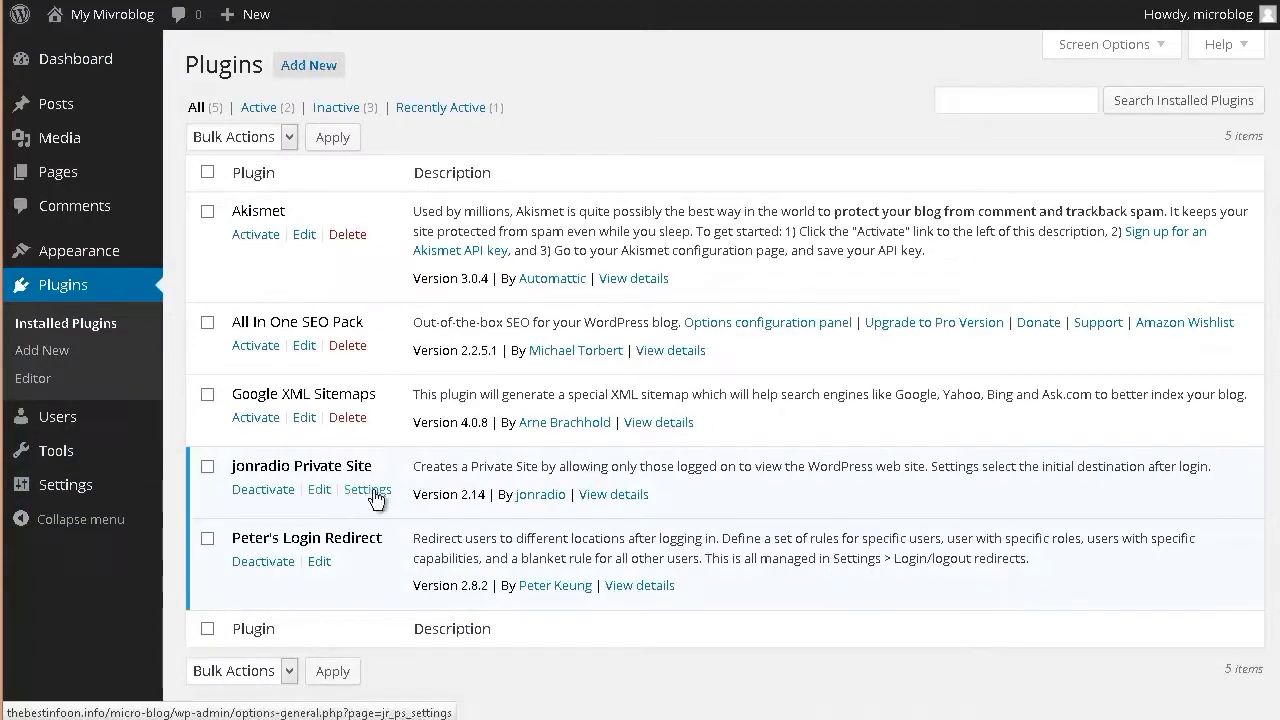
left_click(262, 489)
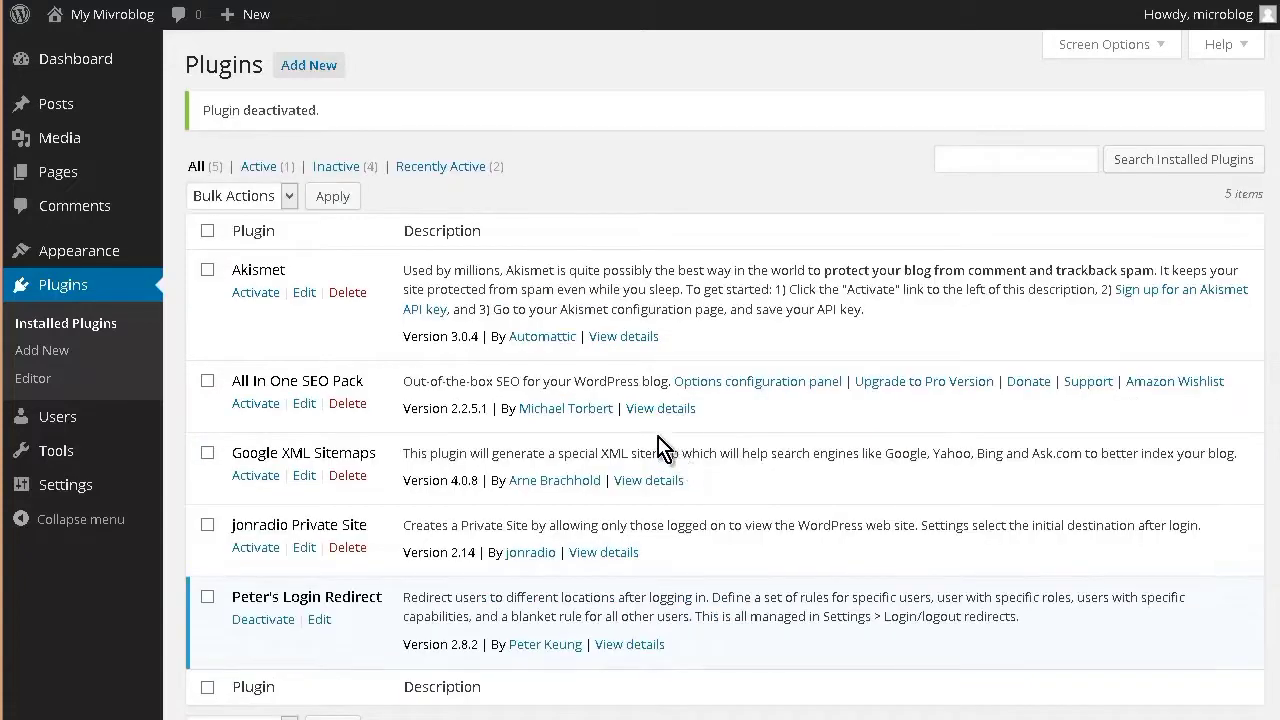
Activate the All In One SEO Pack and Google XML Sitemaps plugins, dismissing the SEO welcome notice
scroll(529, 290, "down", 1)
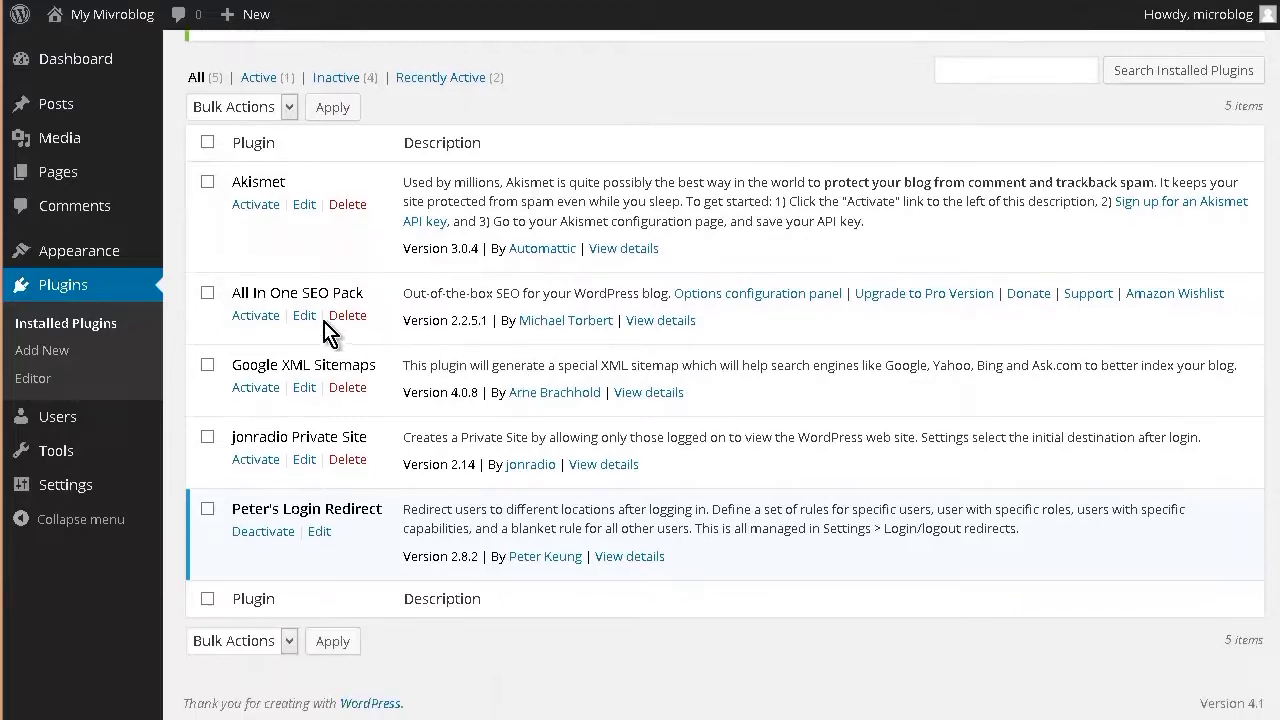
left_click(258, 317)
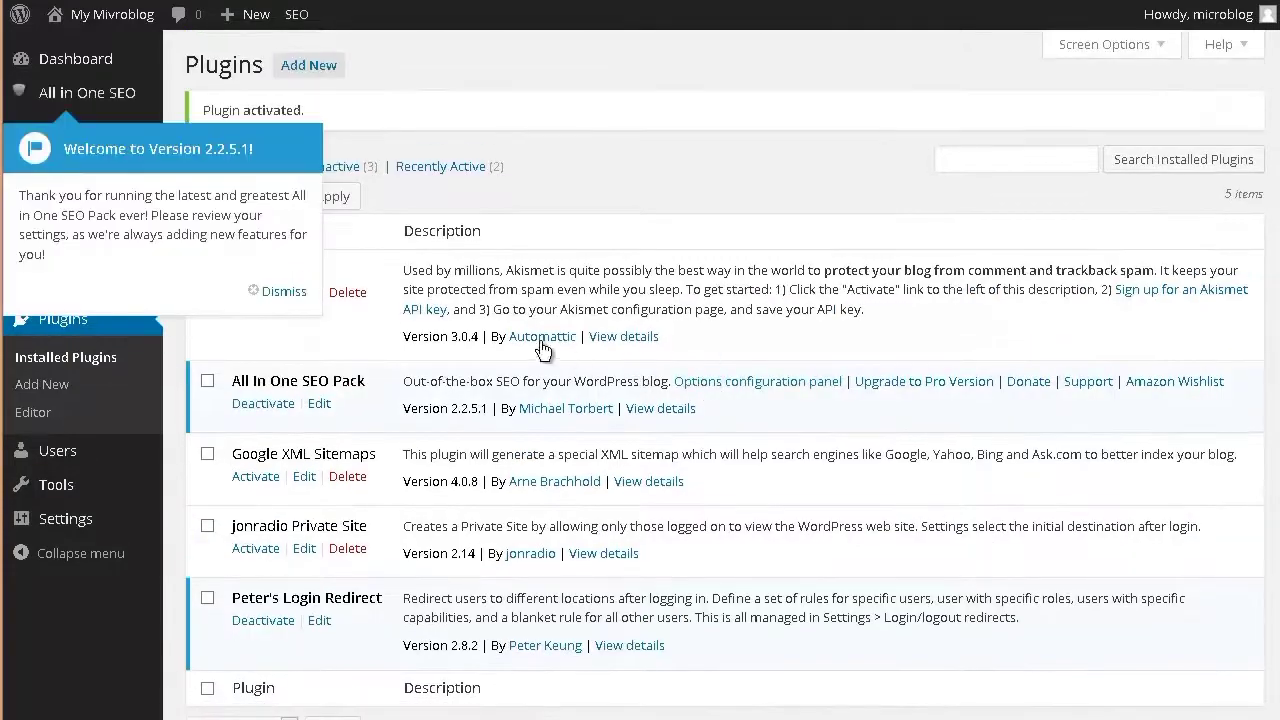
left_click(274, 290)
scroll(500, 300, "down", 1)
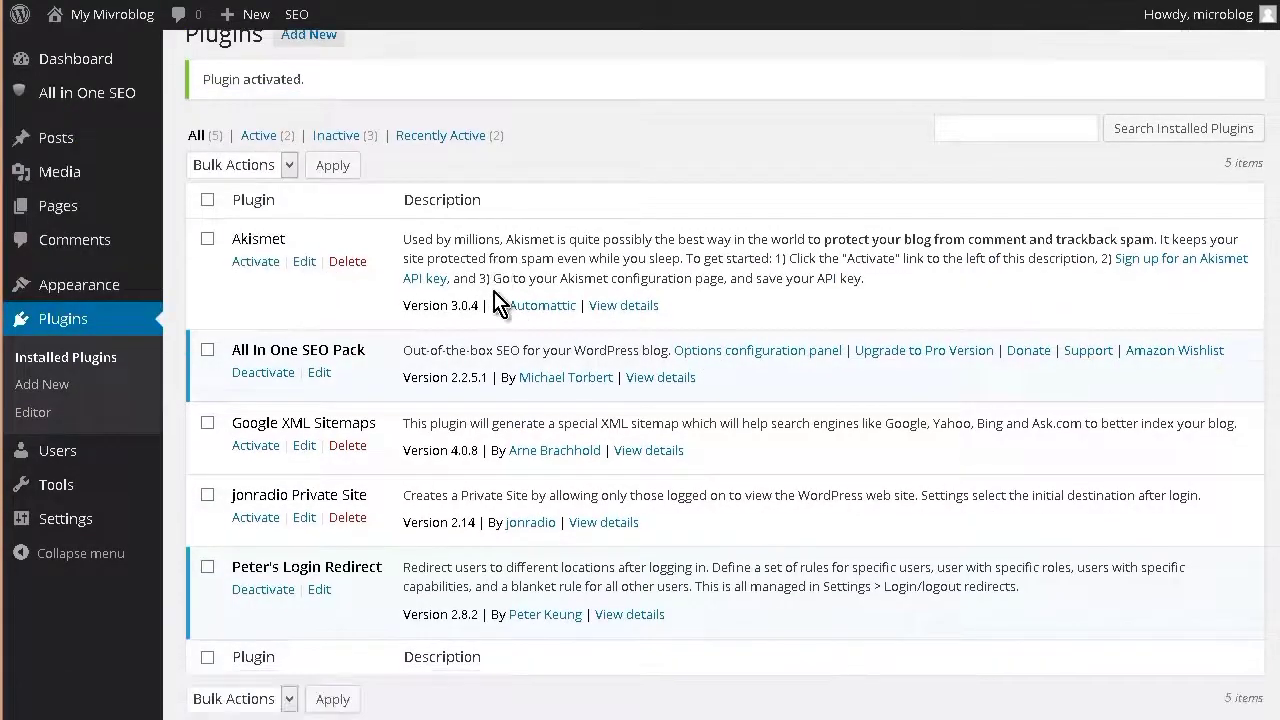
scroll(500, 302, "down", 1)
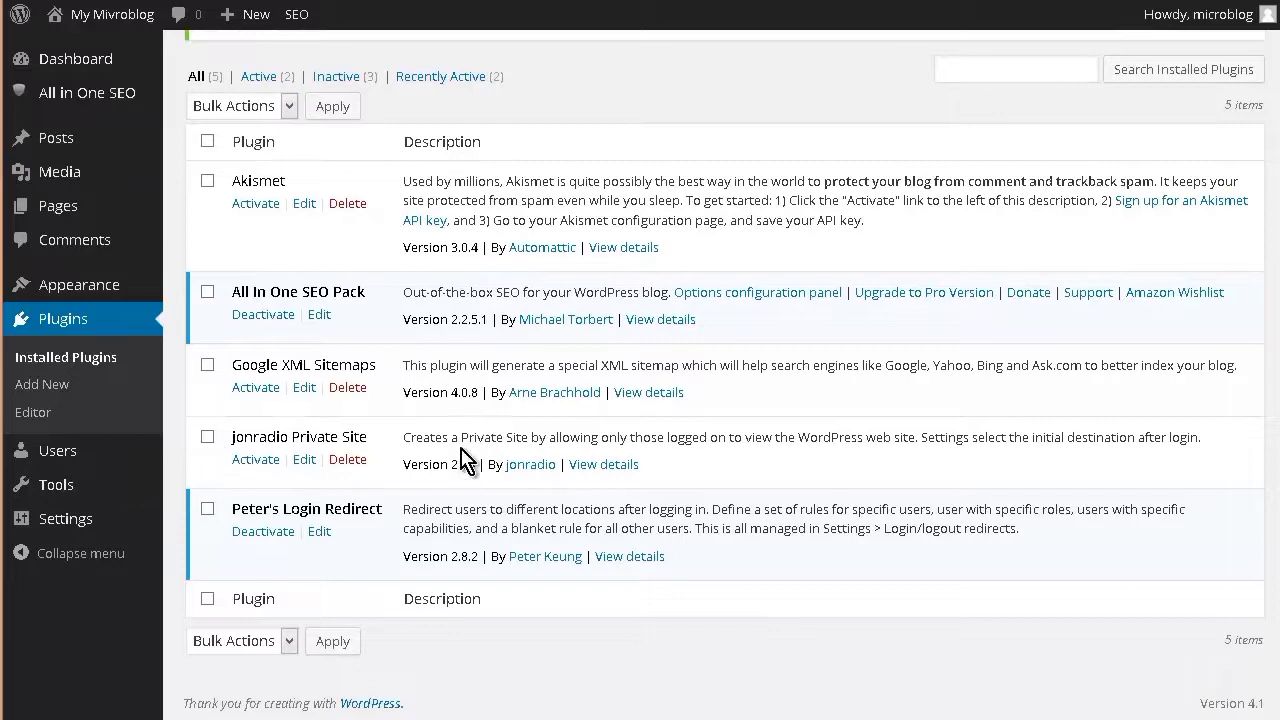
left_click(258, 390)
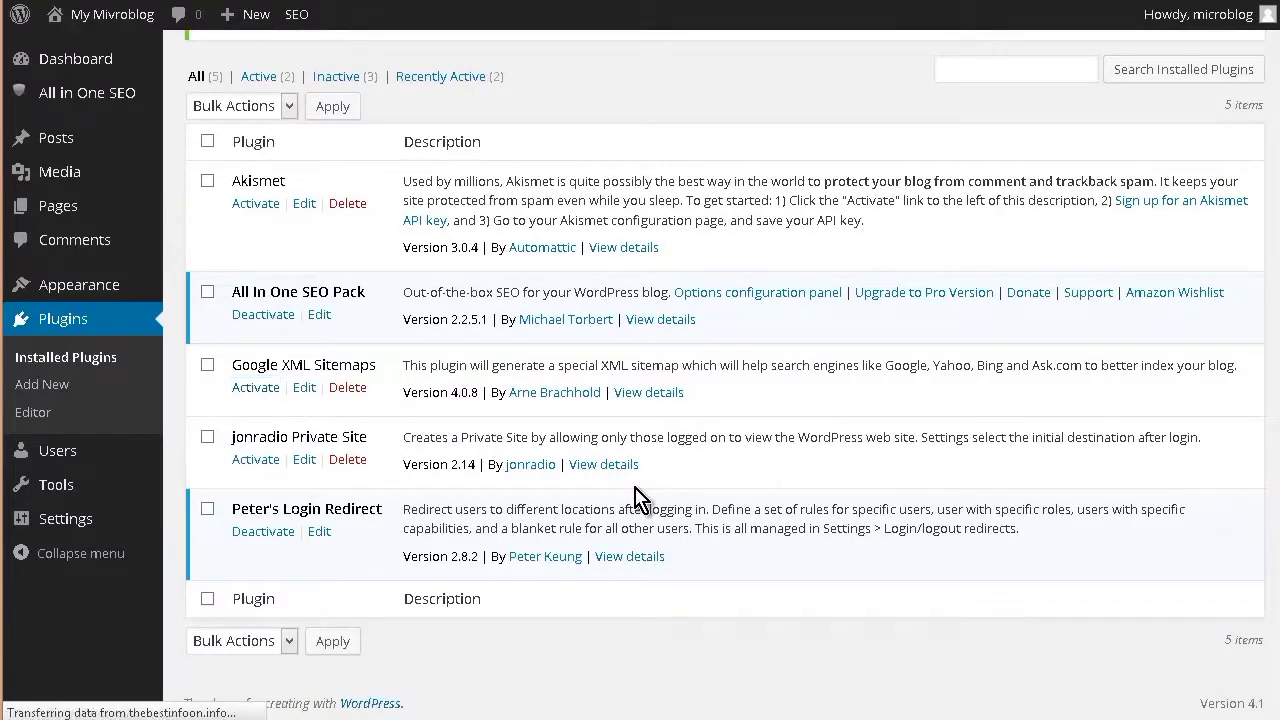
Open the All in One SEO general settings and examine the canonical URL, home page and keyword settings
mouse_move(103, 97)
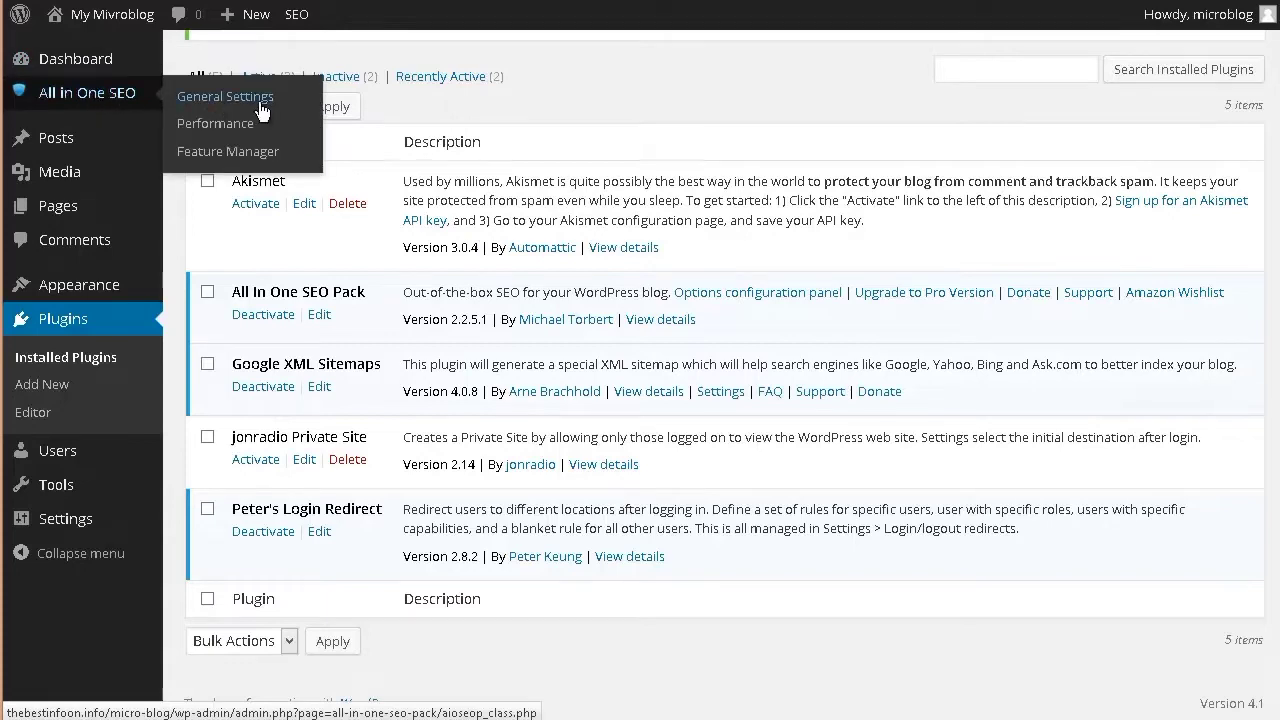
left_click(712, 385)
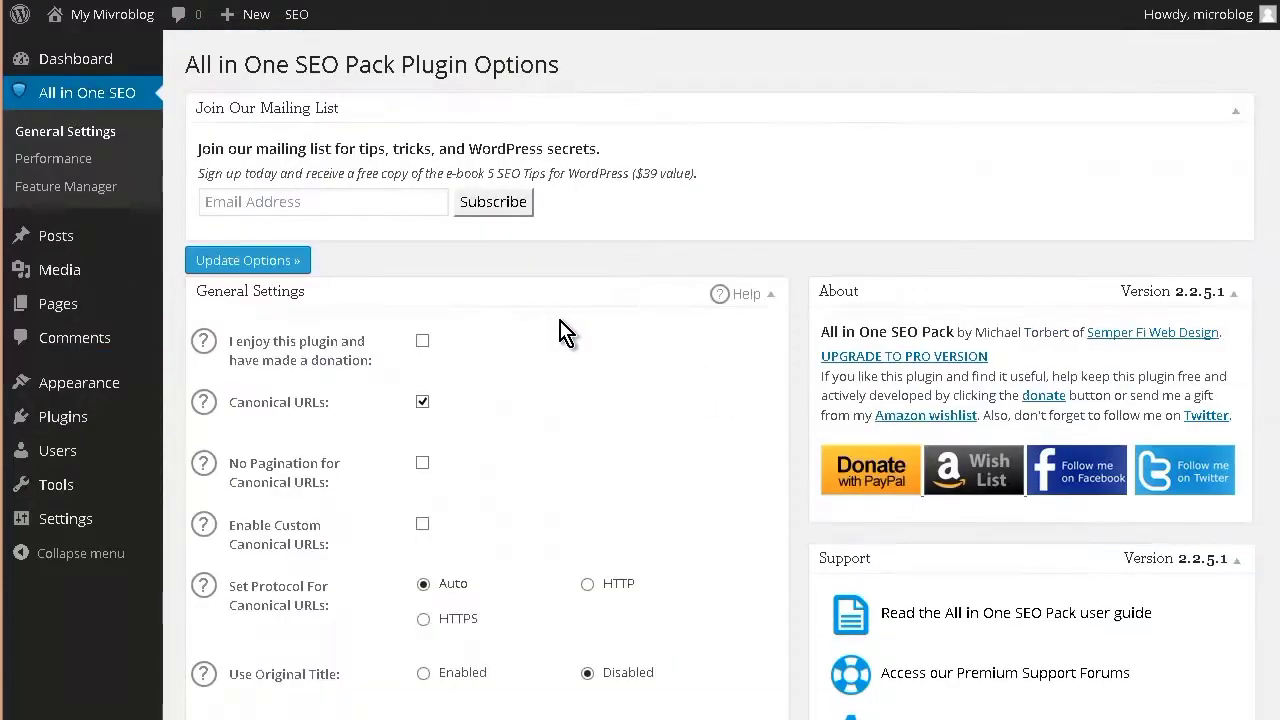
scroll(565, 332, "down", 3)
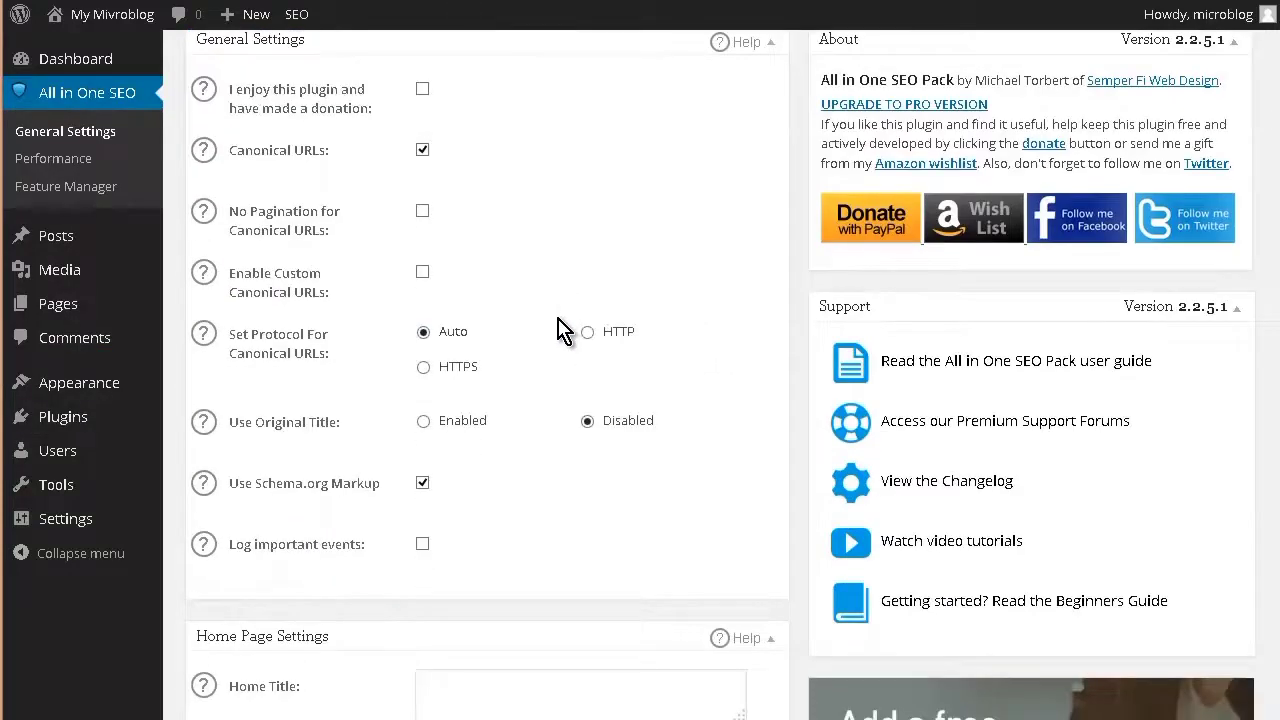
scroll(565, 332, "down", 5)
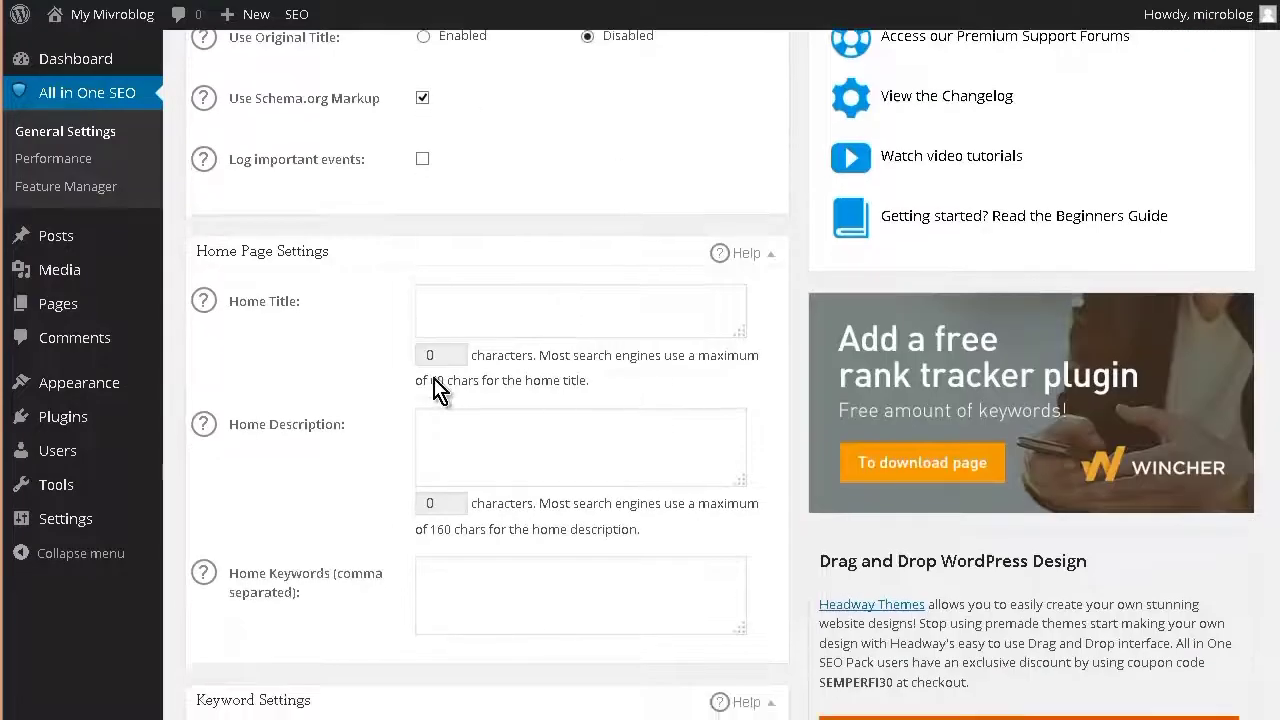
scroll(433, 390, "down", 10)
scroll(571, 314, "up", 6)
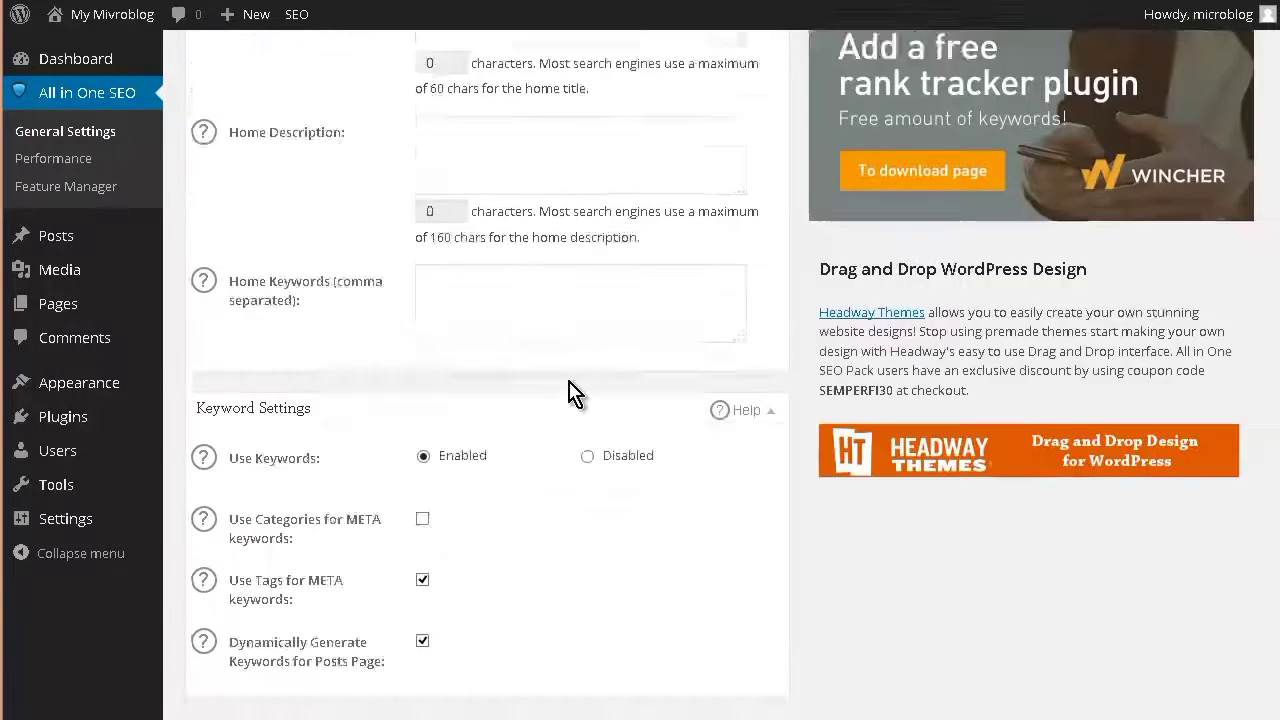
scroll(575, 394, "up", 2)
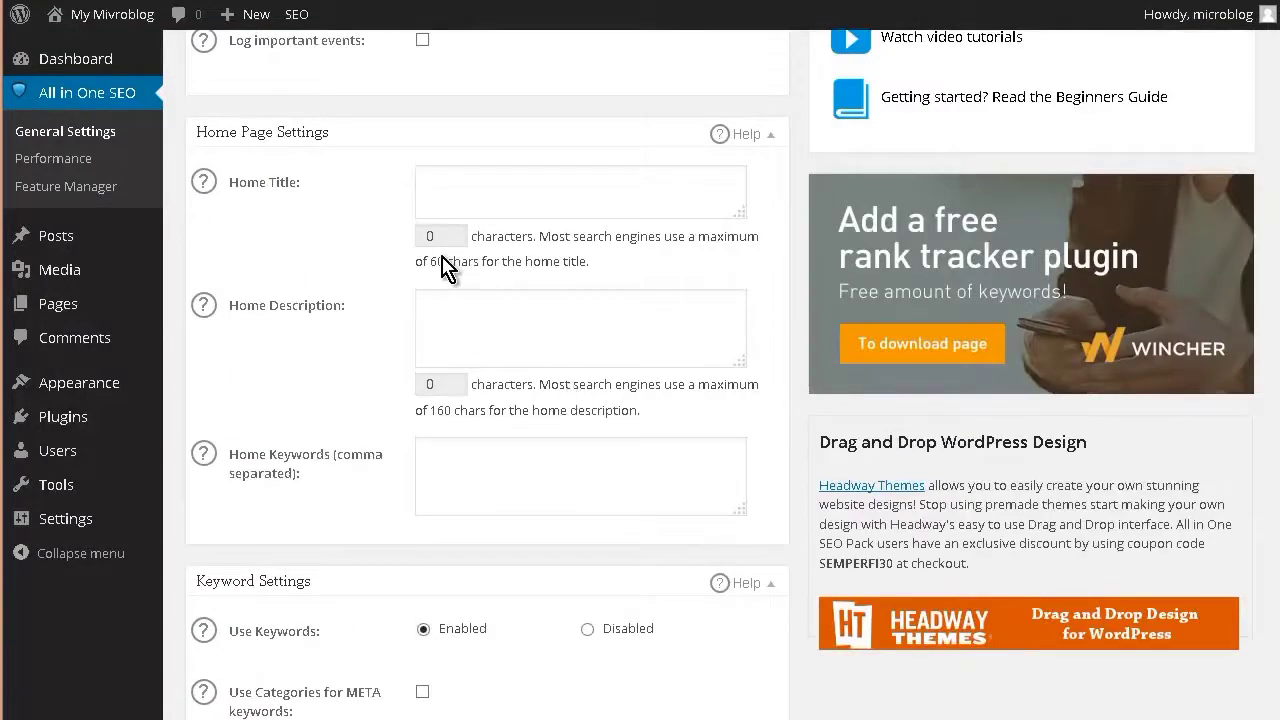
scroll(478, 184, "down", 2)
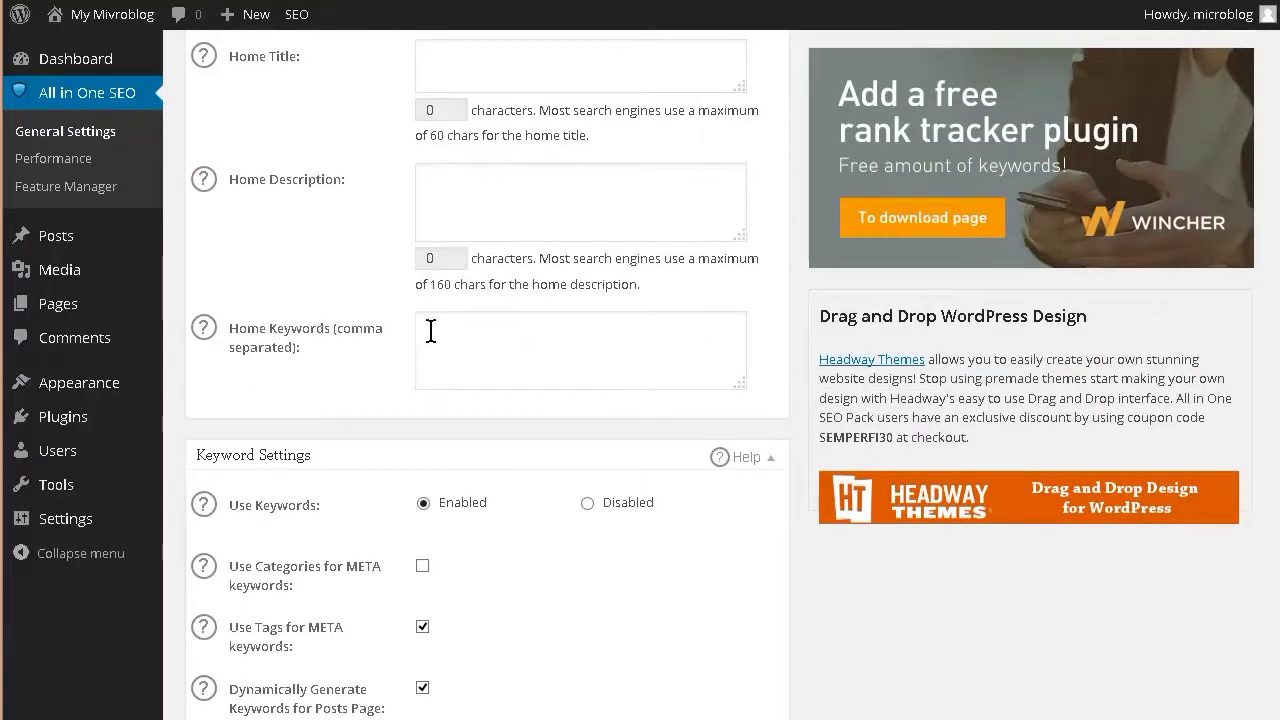
scroll(514, 334, "down", 4)
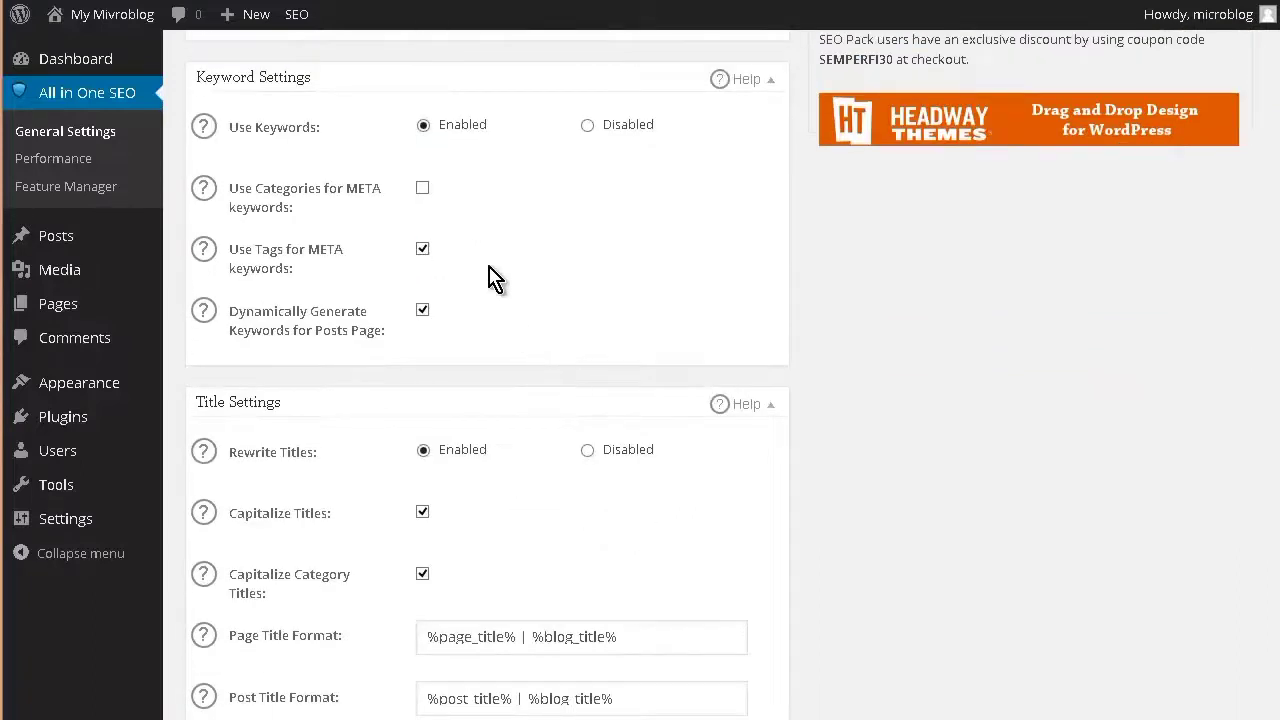
Review the title formats, including the blog title part of the page title format, and save the All in One SEO options
scroll(511, 293, "down", 1)
scroll(508, 293, "down", 4)
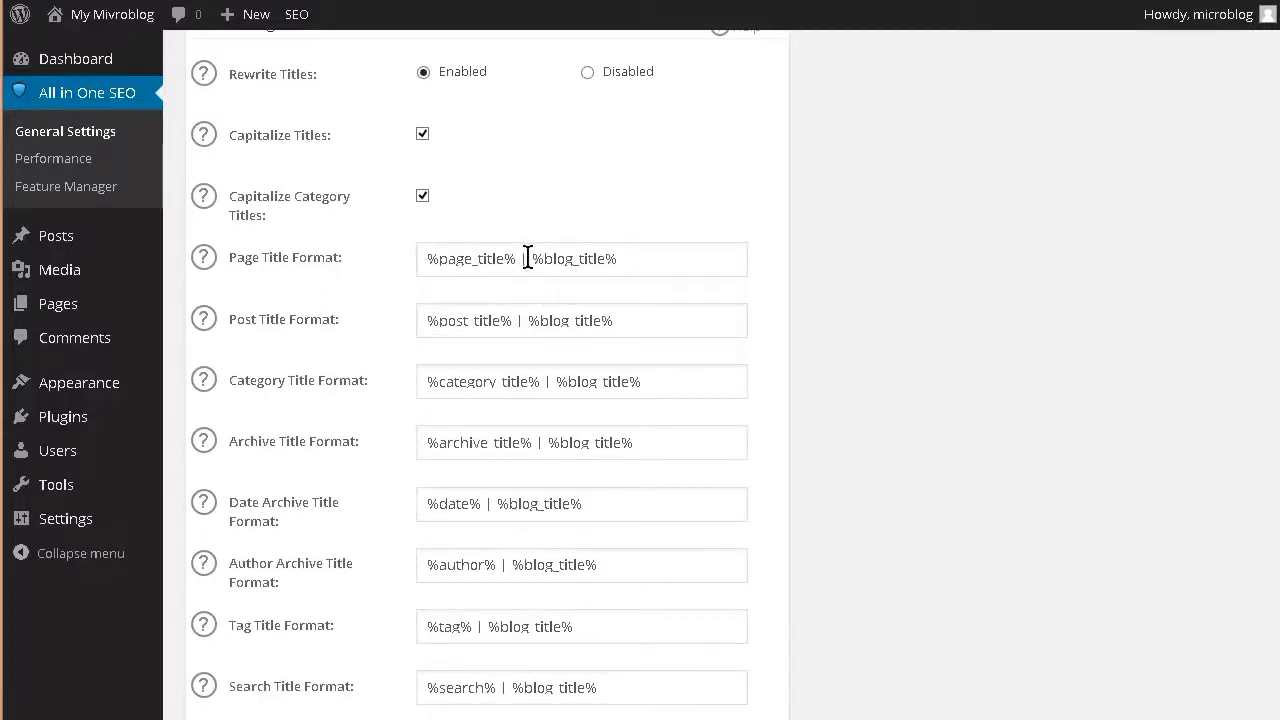
left_click_drag(518, 258, 618, 258)
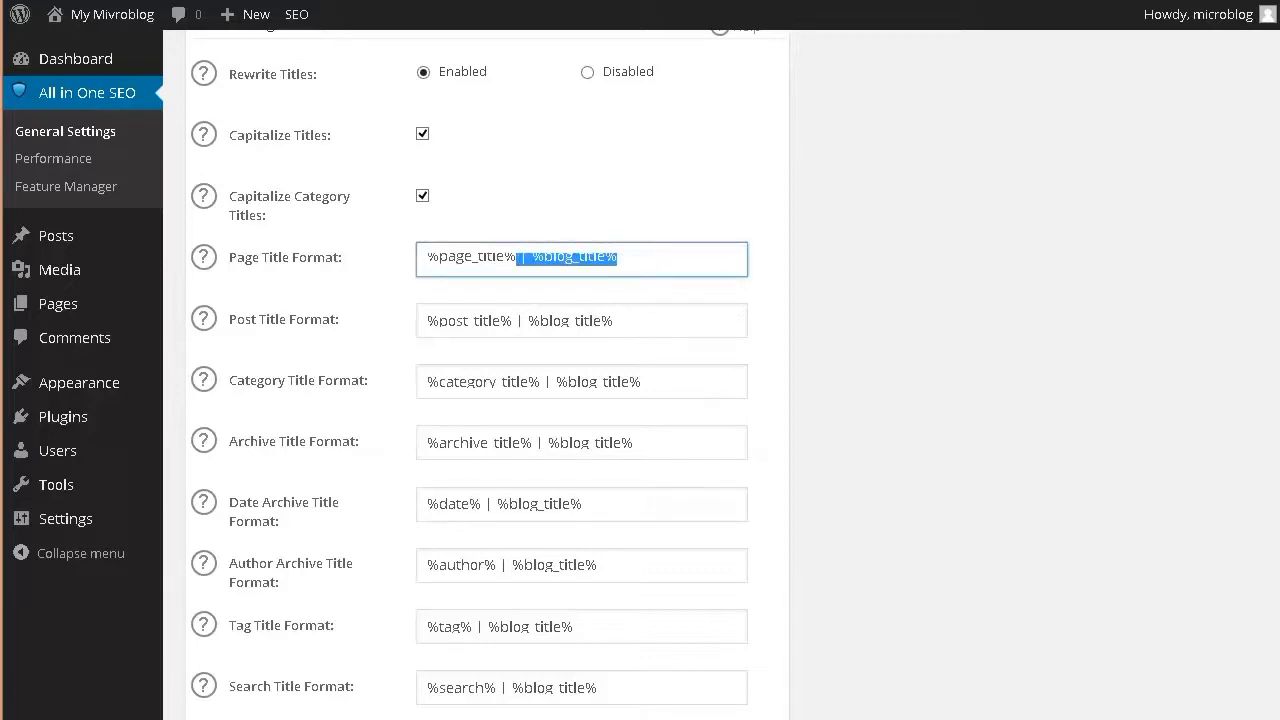
scroll(826, 434, "down", 20)
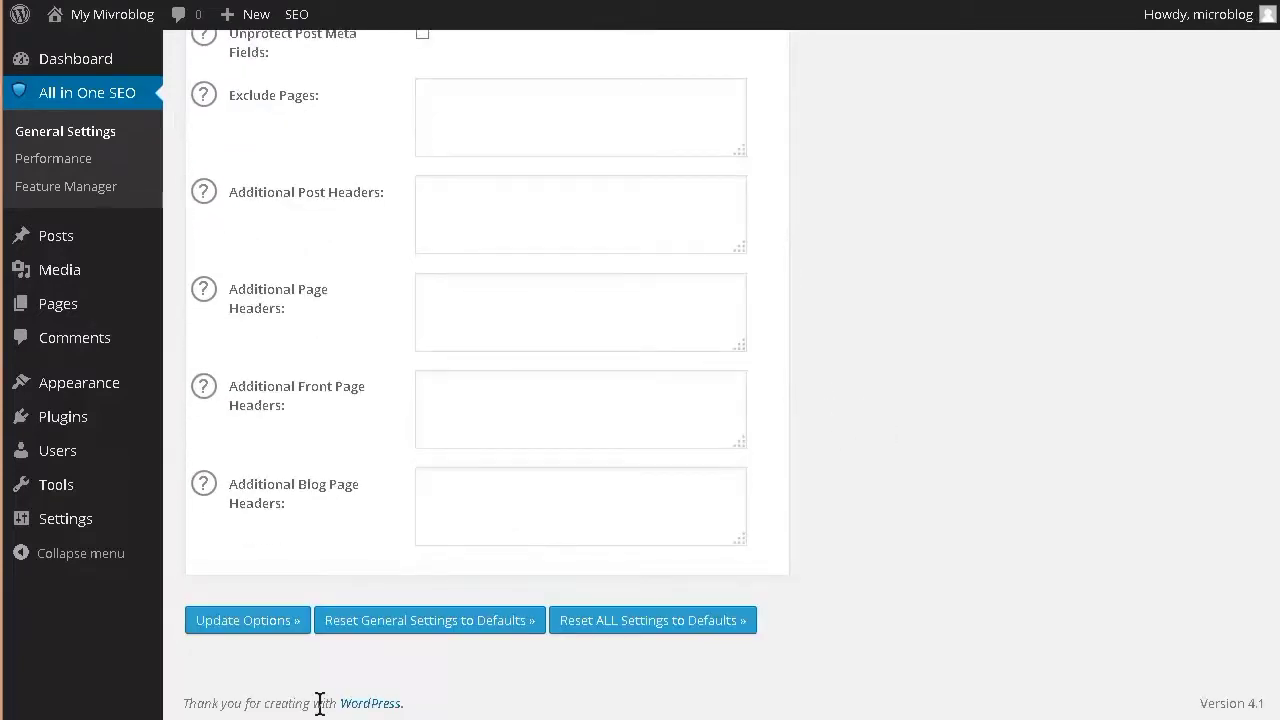
left_click(250, 622)
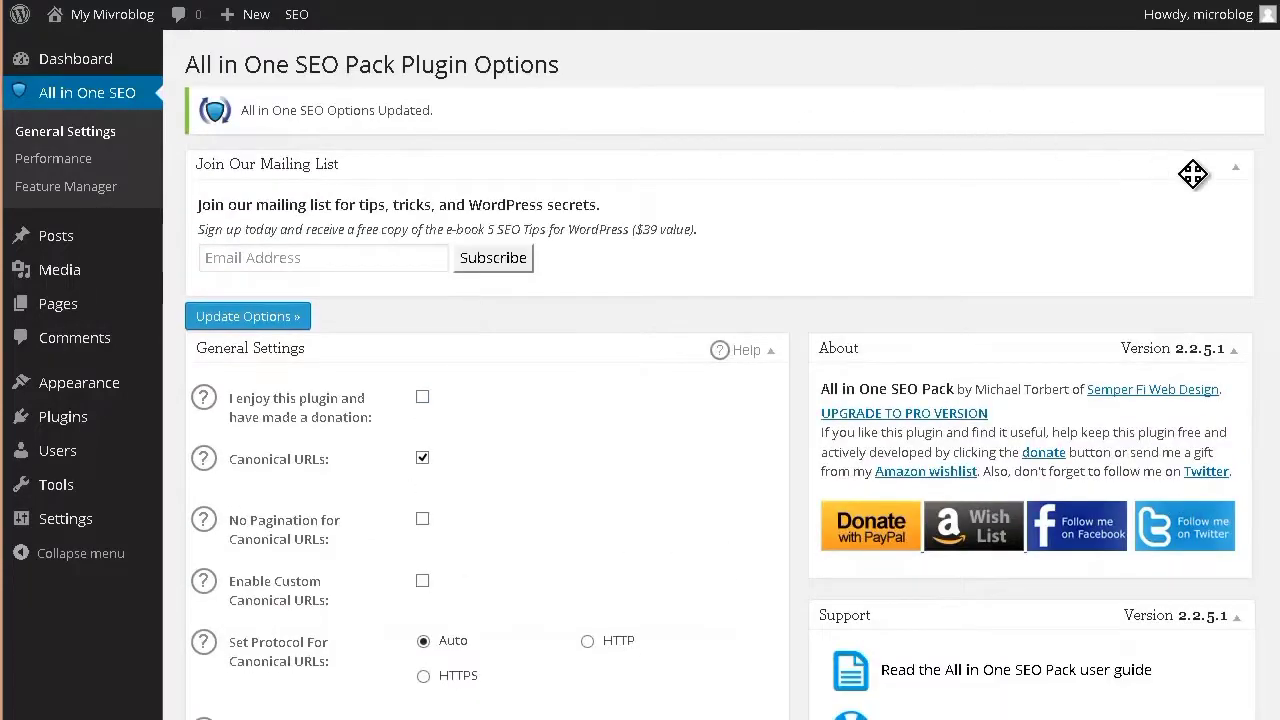
Open the login/logout redirect rules and choose the subscriber role for a new role-specific rule
mouse_move(82, 522)
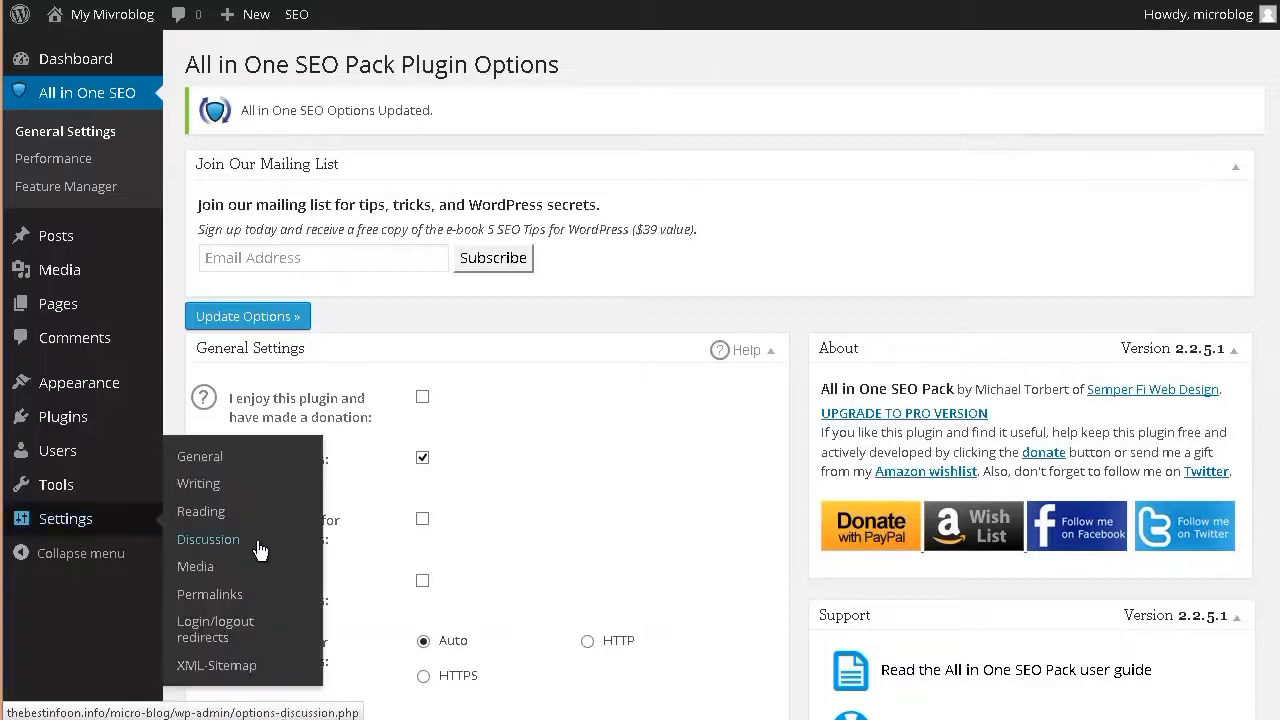
left_click(232, 626)
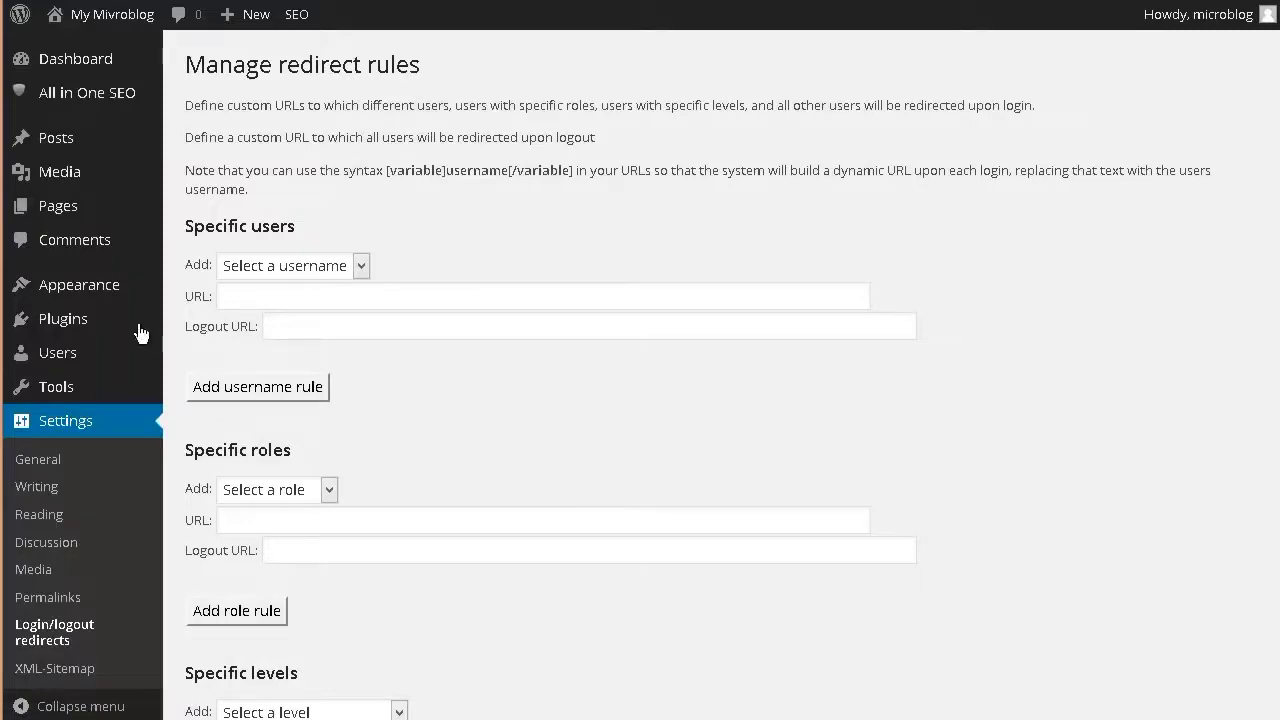
scroll(549, 355, "down", 1)
scroll(540, 348, "down", 1)
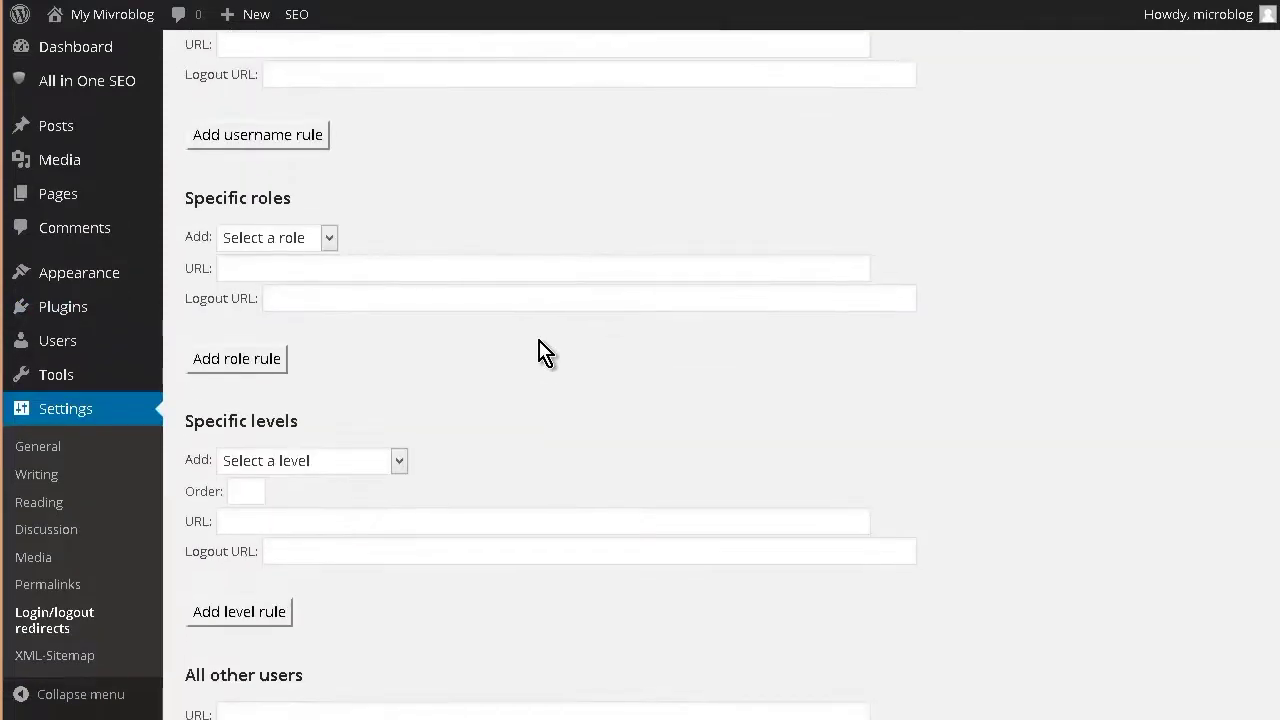
left_click(331, 240)
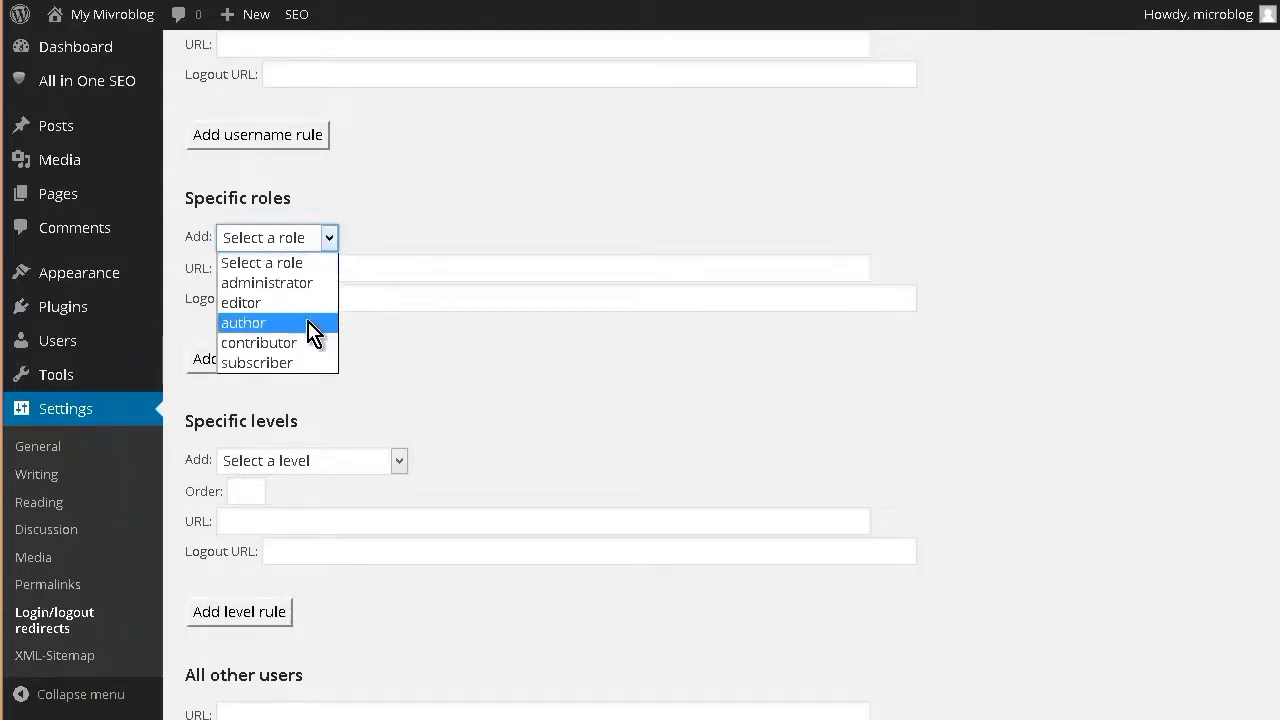
left_click(309, 364)
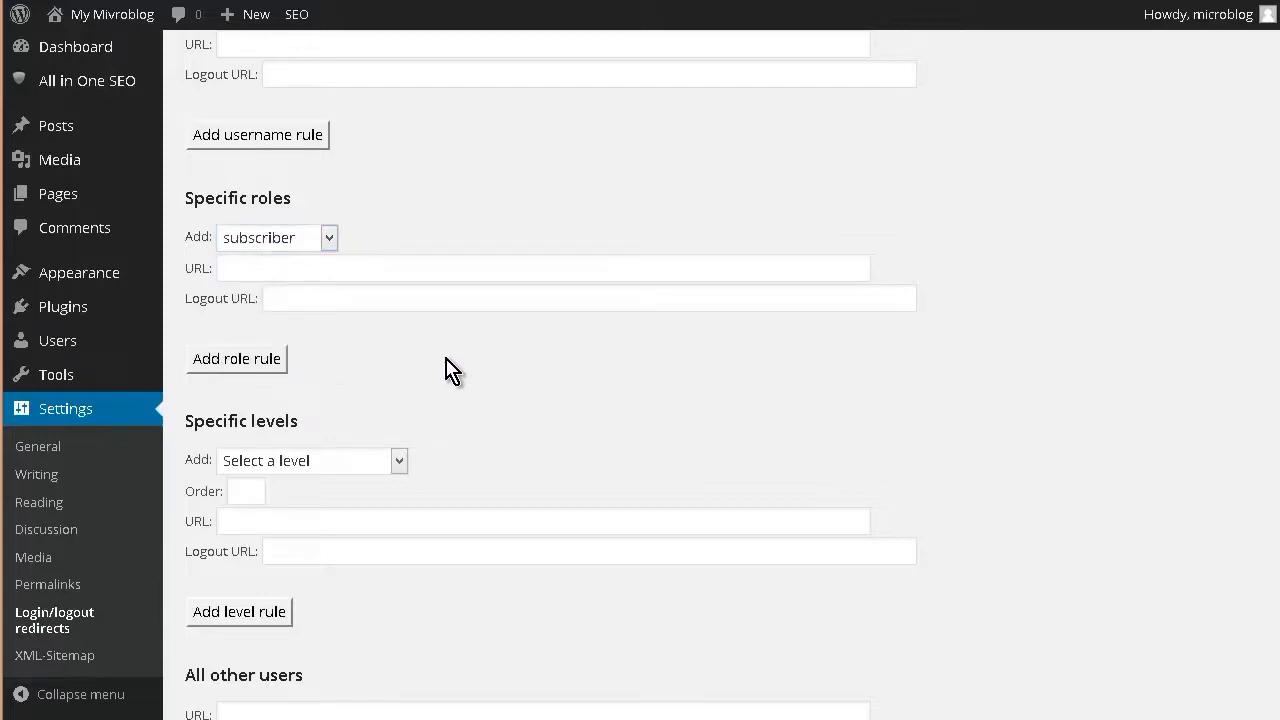
scroll(453, 370, "down", 2)
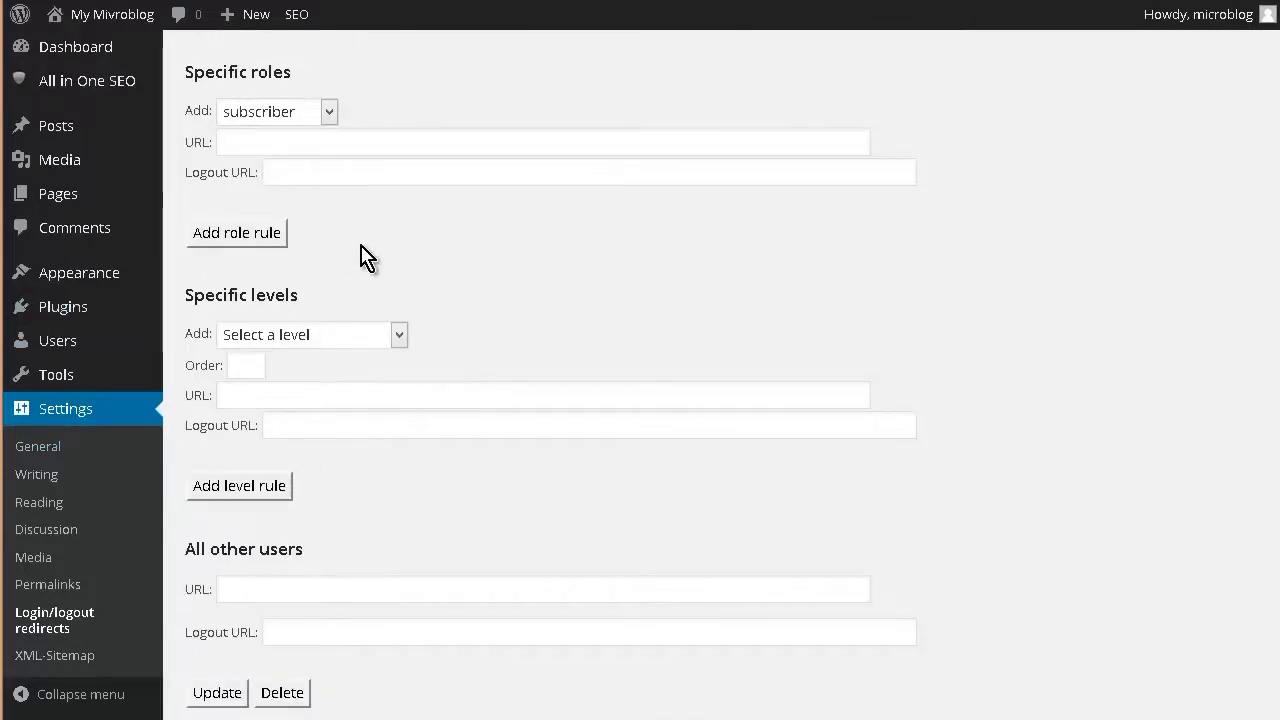
left_click(253, 143)
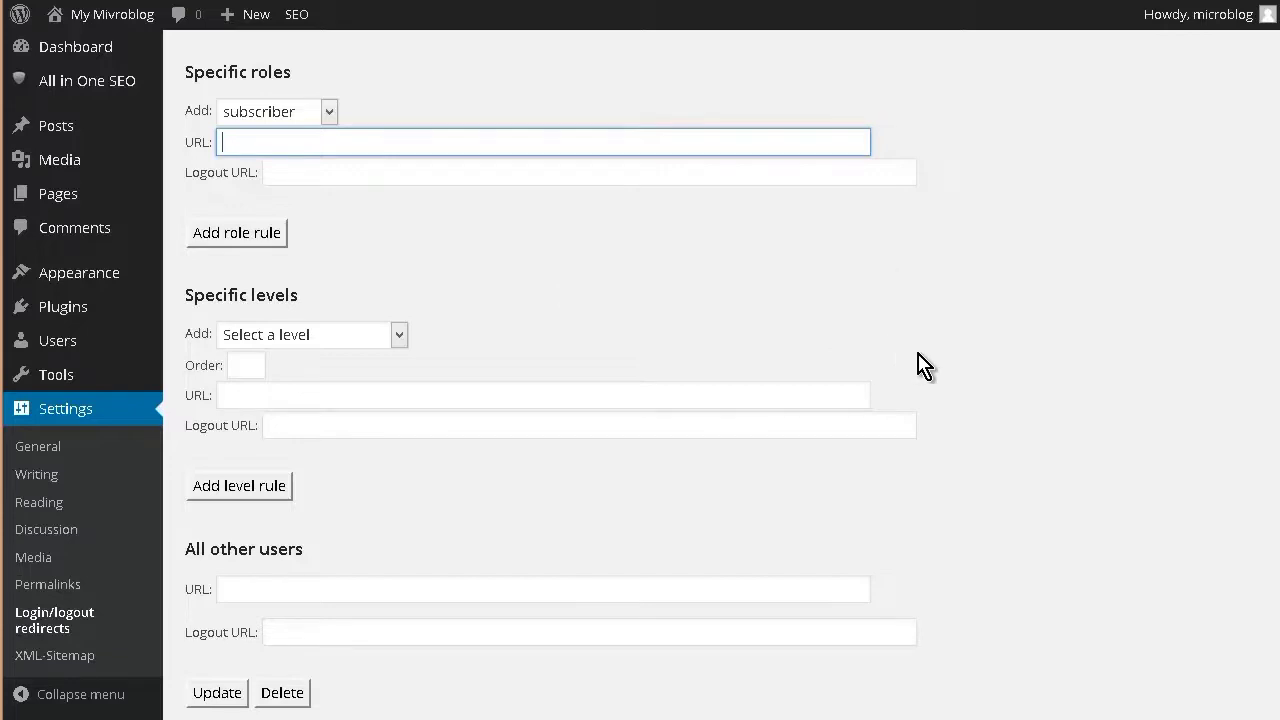
type("http://thebestinfoon.info/micro-blog/")
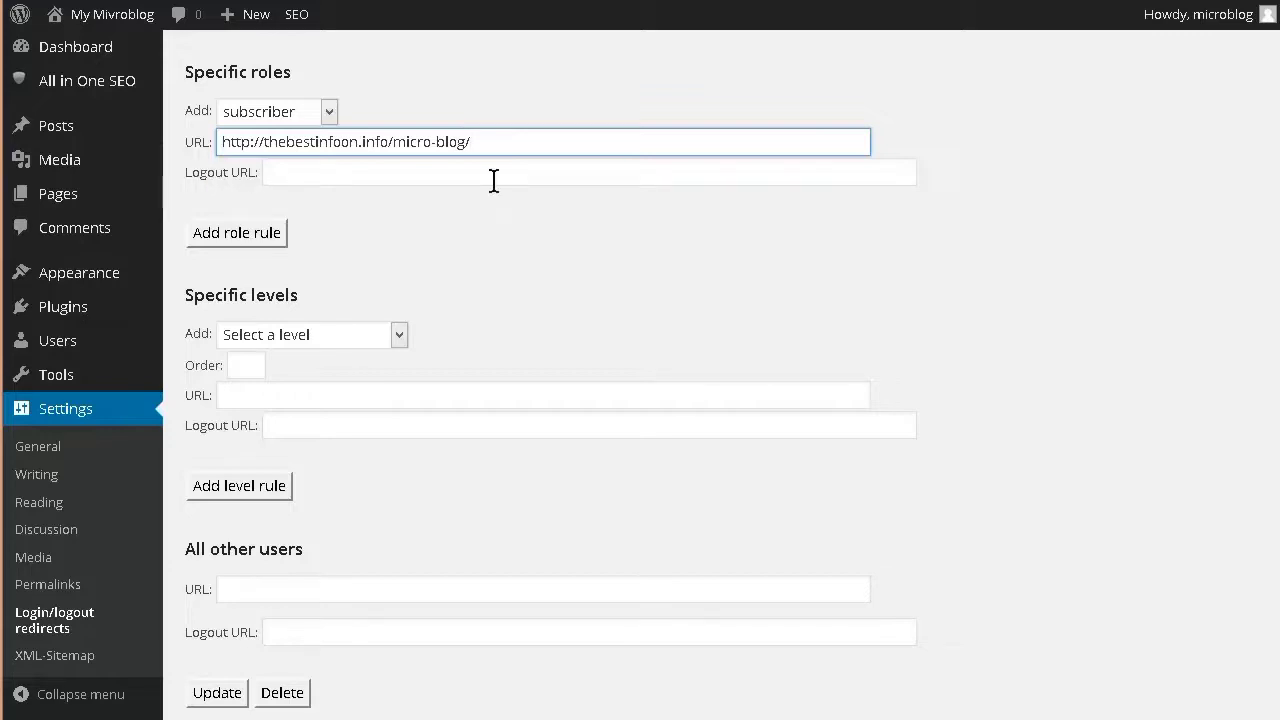
scroll(463, 443, "down", 4)
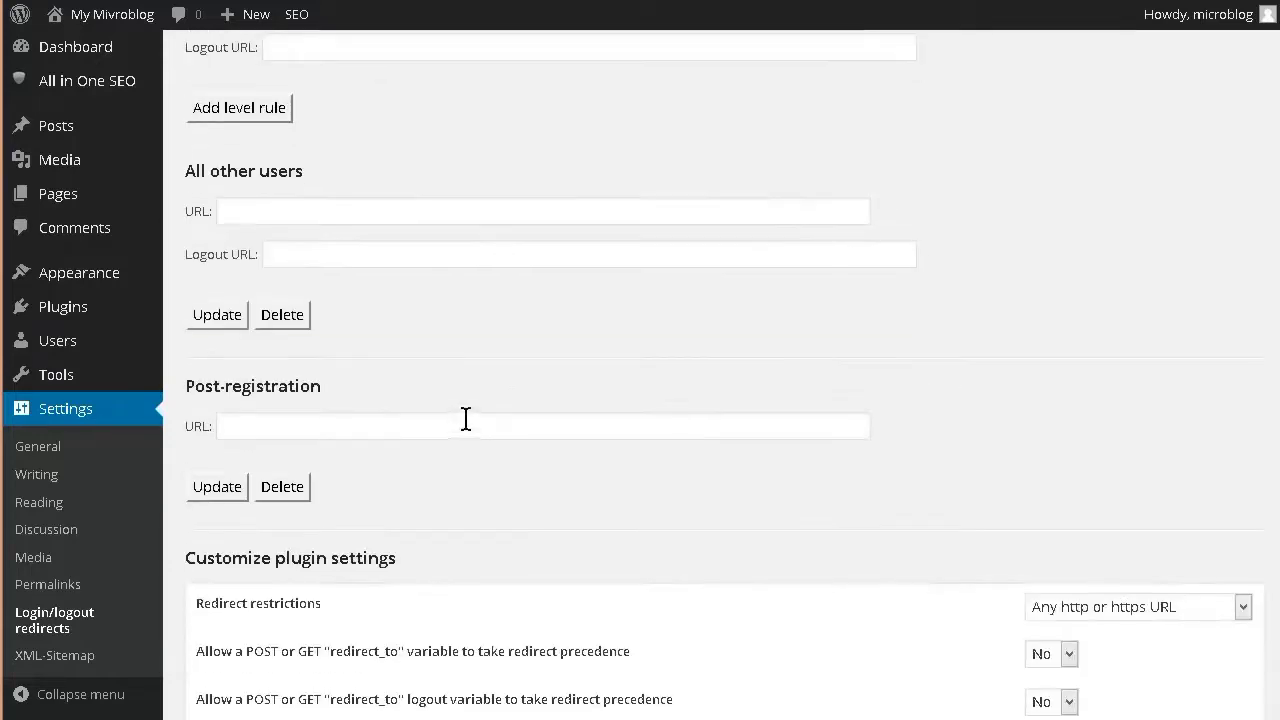
scroll(446, 386, "up", 4)
left_click(216, 240)
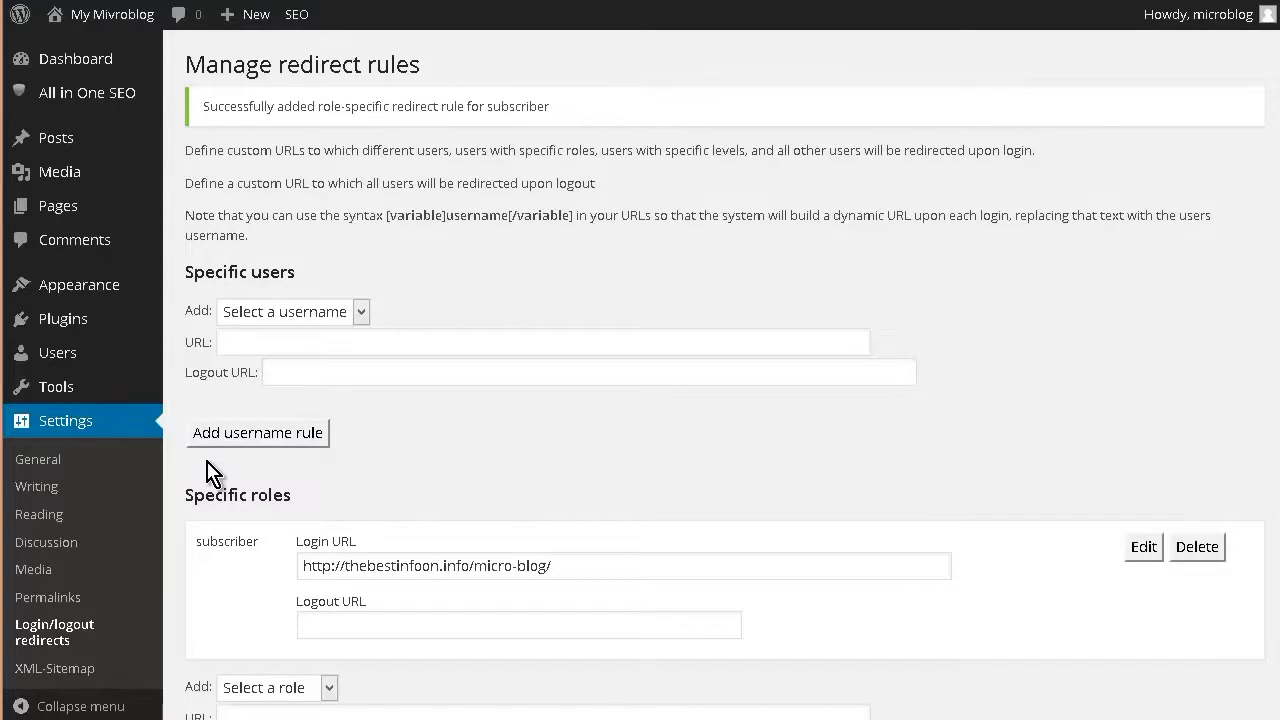
scroll(213, 473, "down", 10)
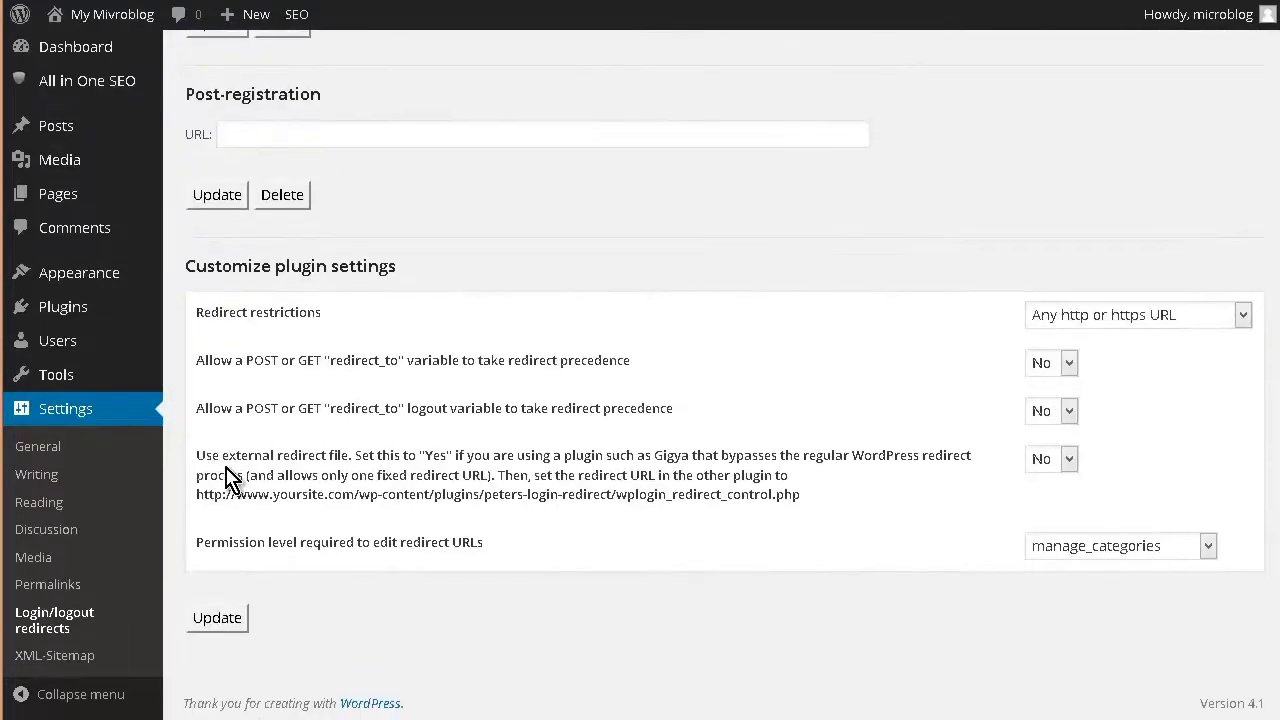
left_click(224, 618)
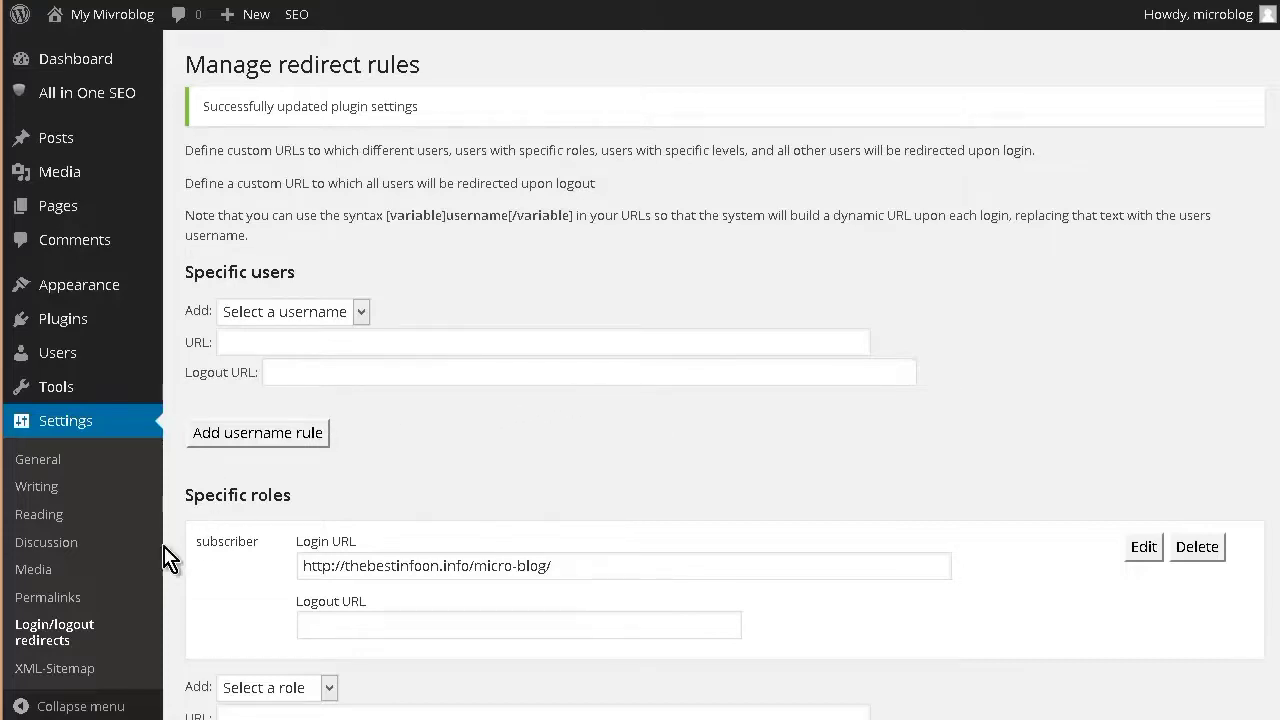
In the general settings, correct the site title to "My Microblog" and set the tagline to "My Description"
left_click(30, 462)
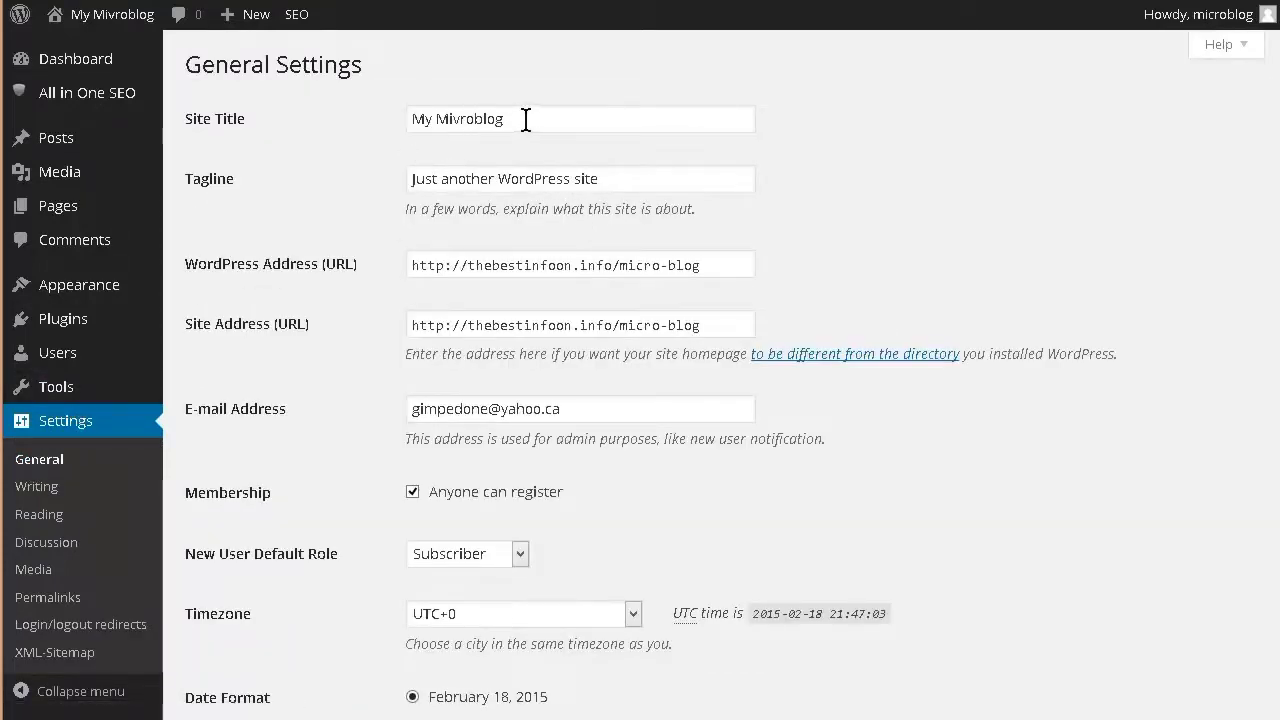
left_click(457, 119)
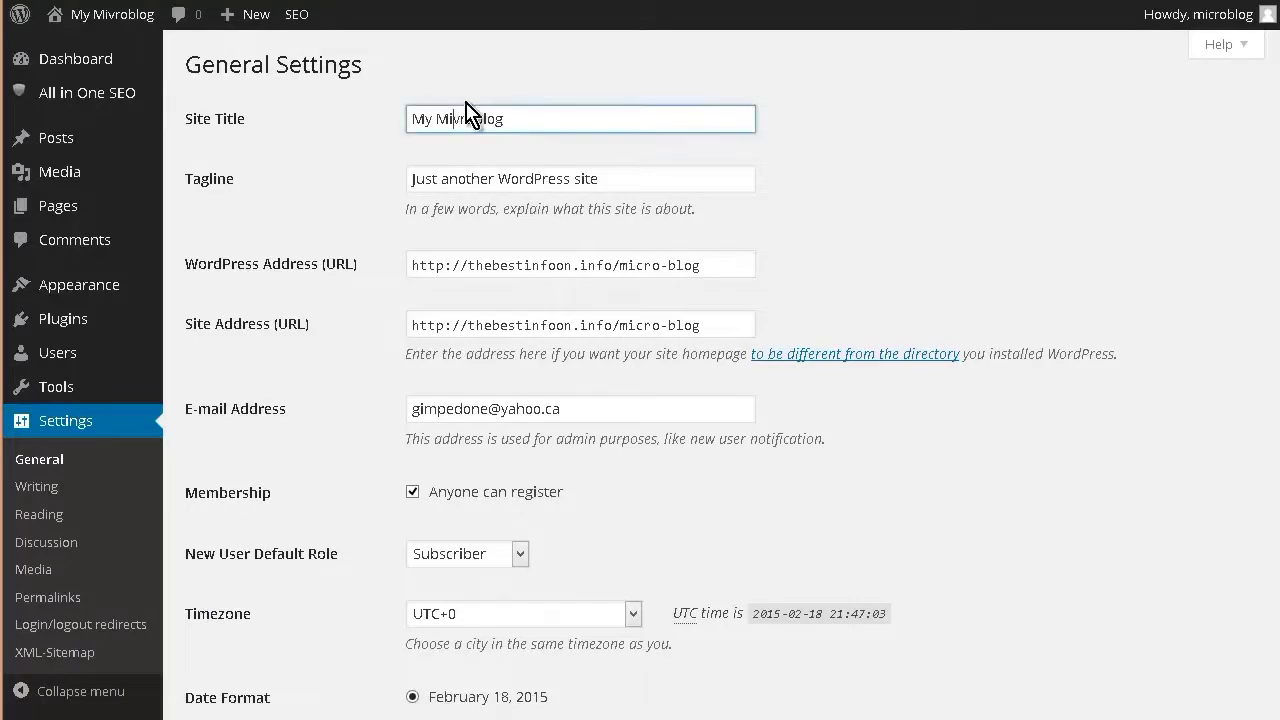
key("Delete")
type("c")
triple_click(625, 180)
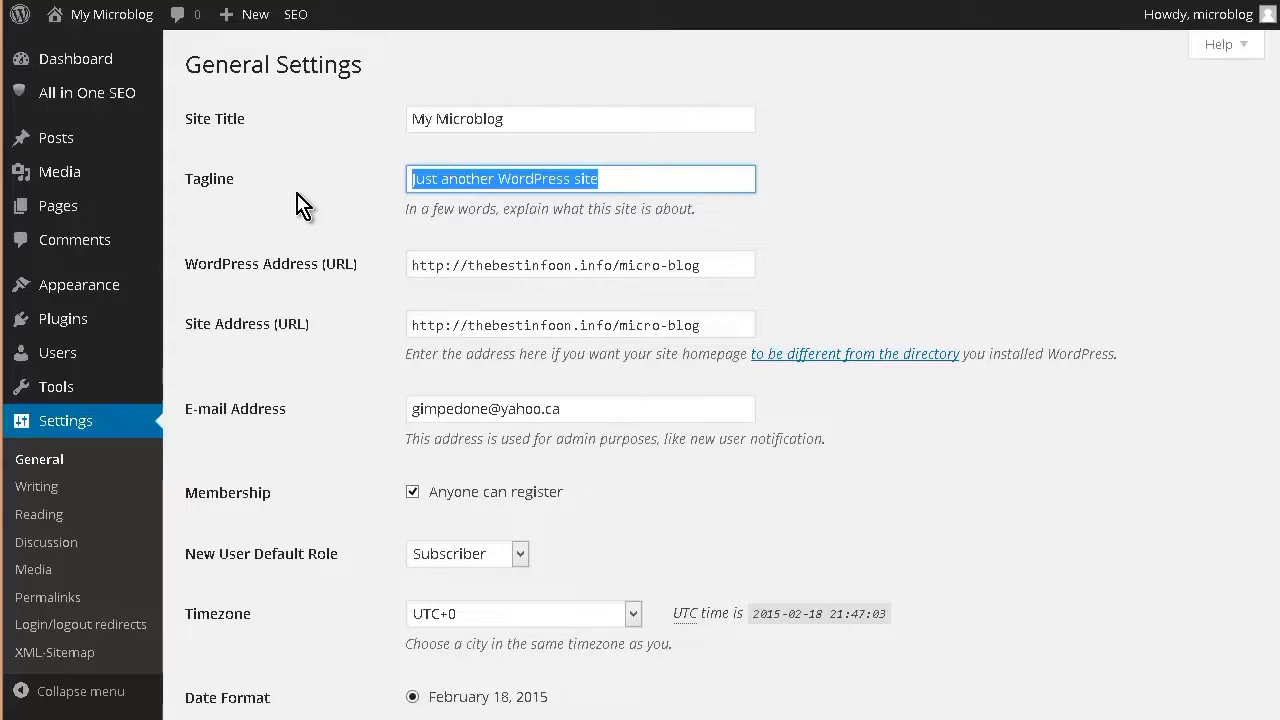
type("My Description")
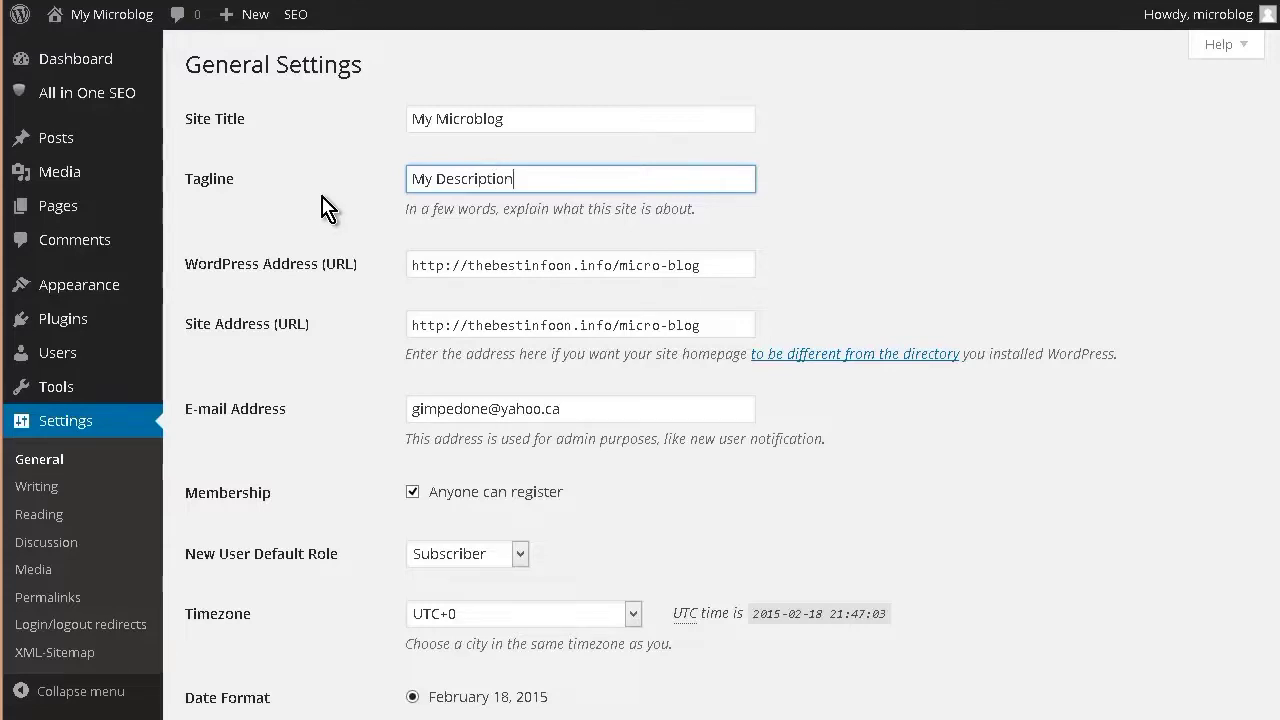
Set the site timezone to Edmonton and save the general settings
scroll(352, 345, "down", 3)
scroll(351, 333, "down", 1)
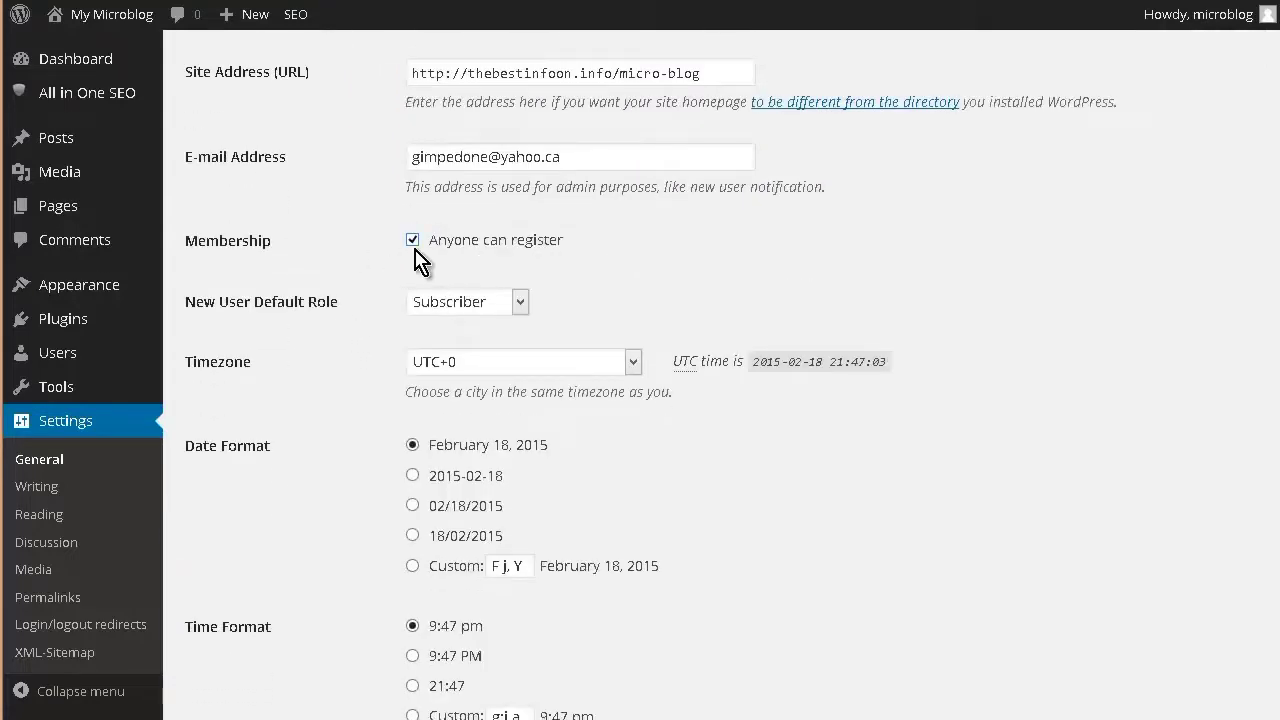
left_click(634, 370)
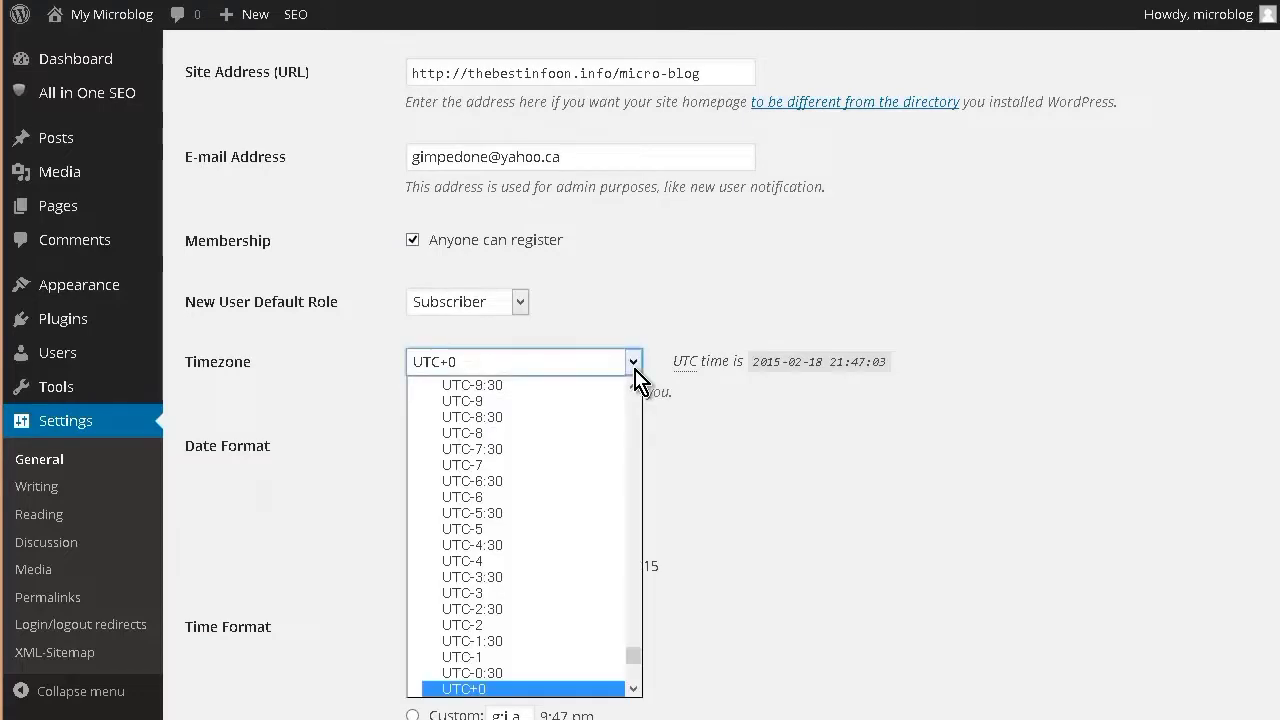
key("e")
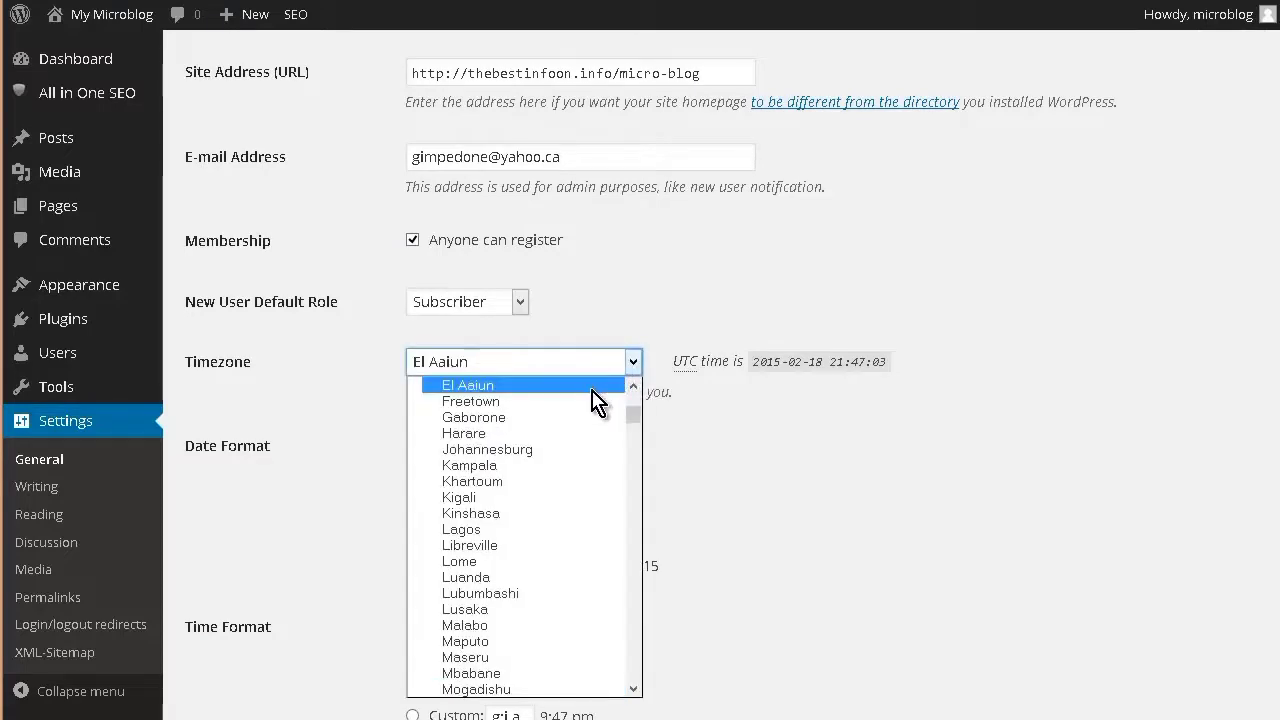
scroll(558, 460, "down", 15)
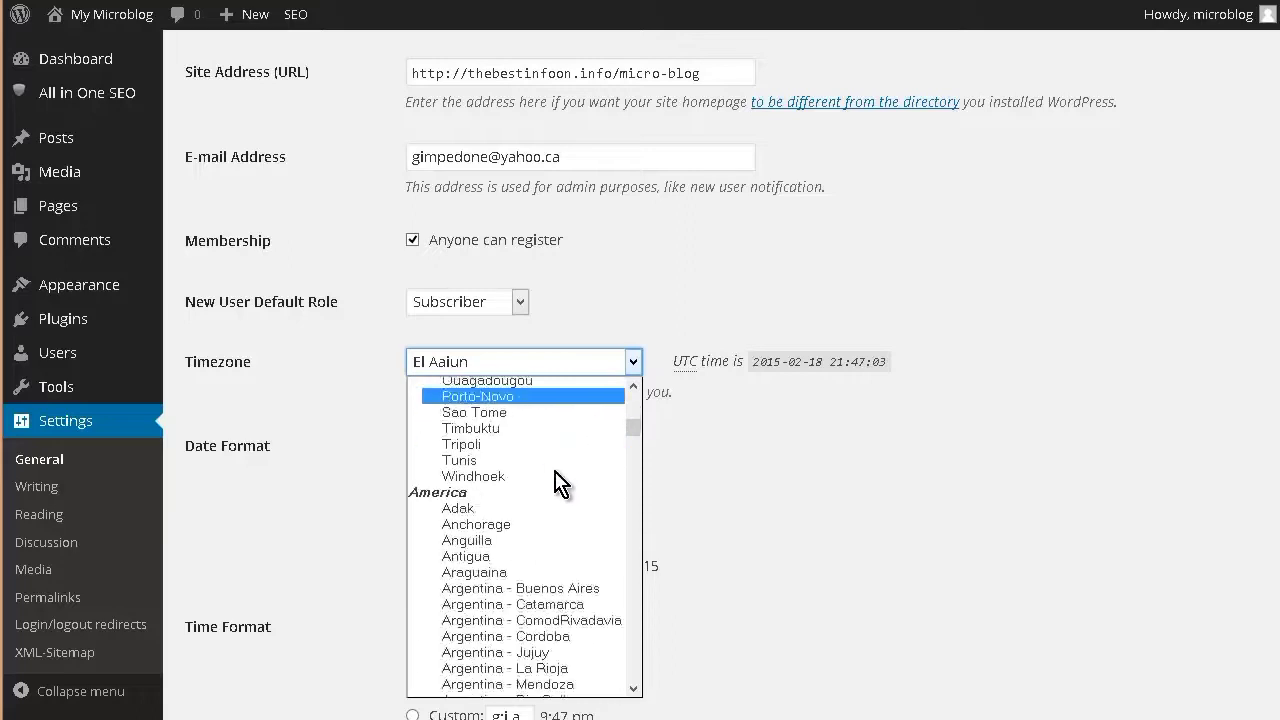
scroll(558, 483, "down", 6)
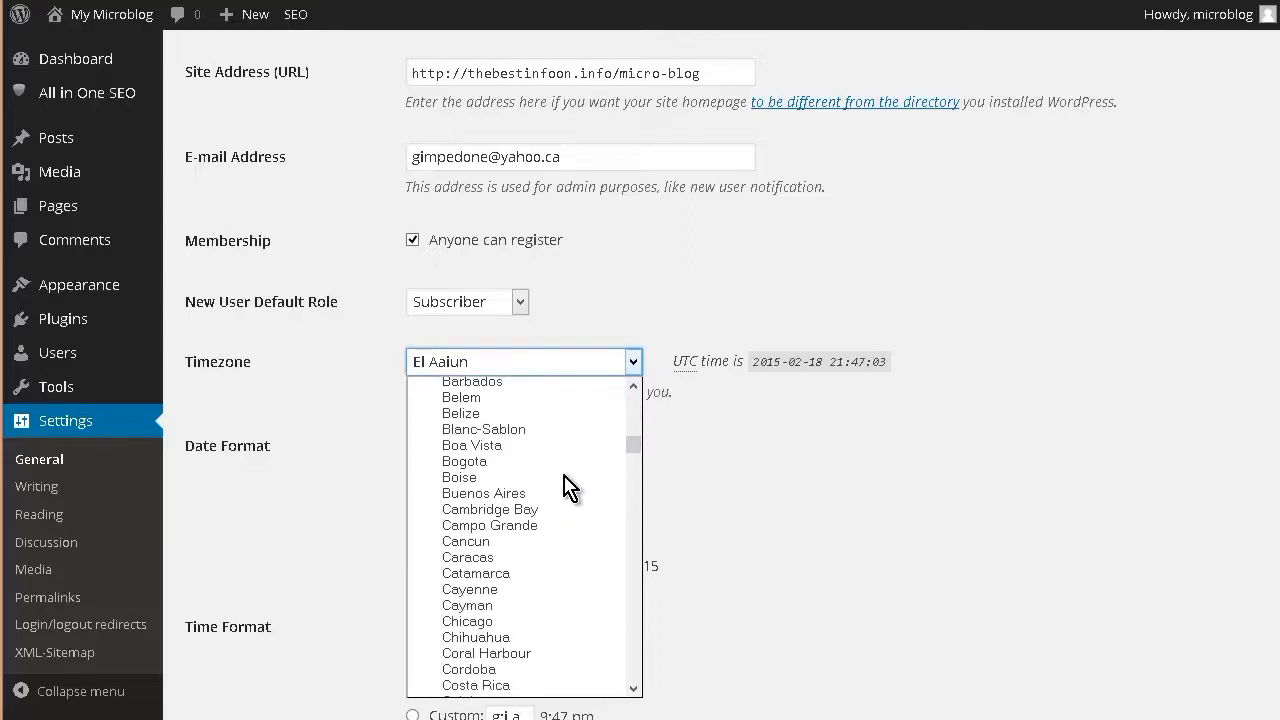
scroll(598, 534, "down", 4)
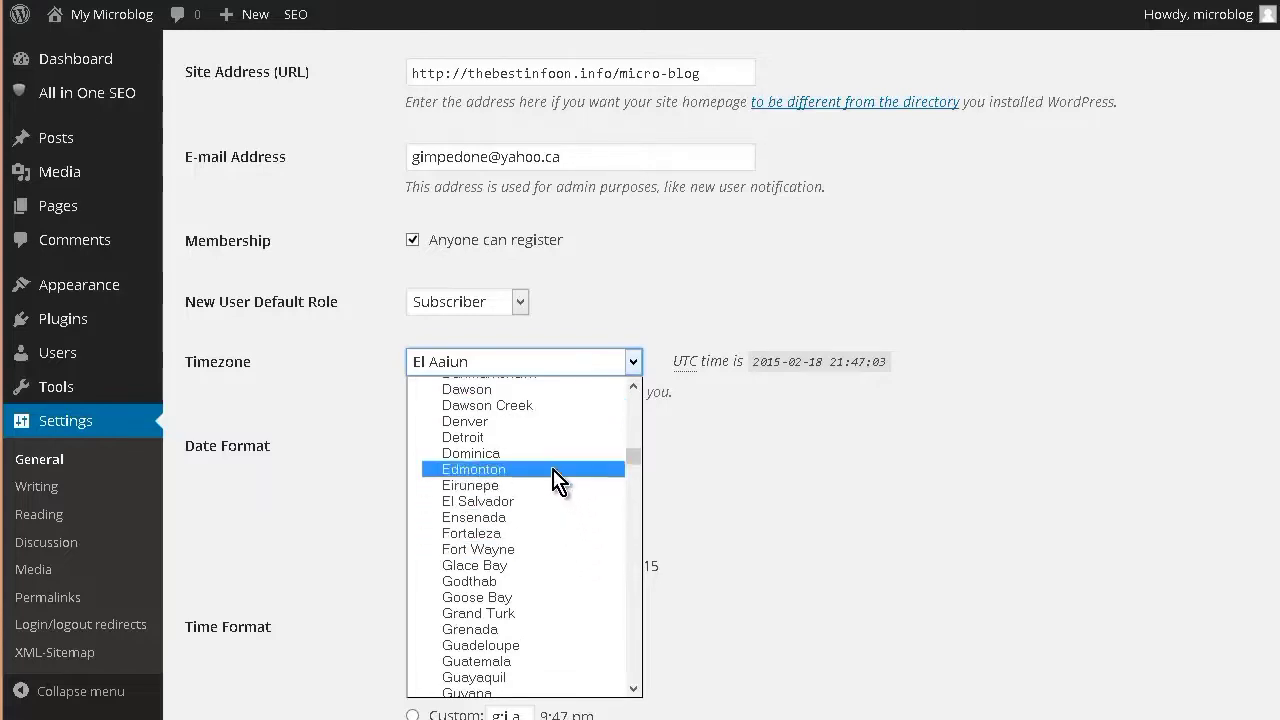
left_click(562, 470)
scroll(534, 517, "down", 3)
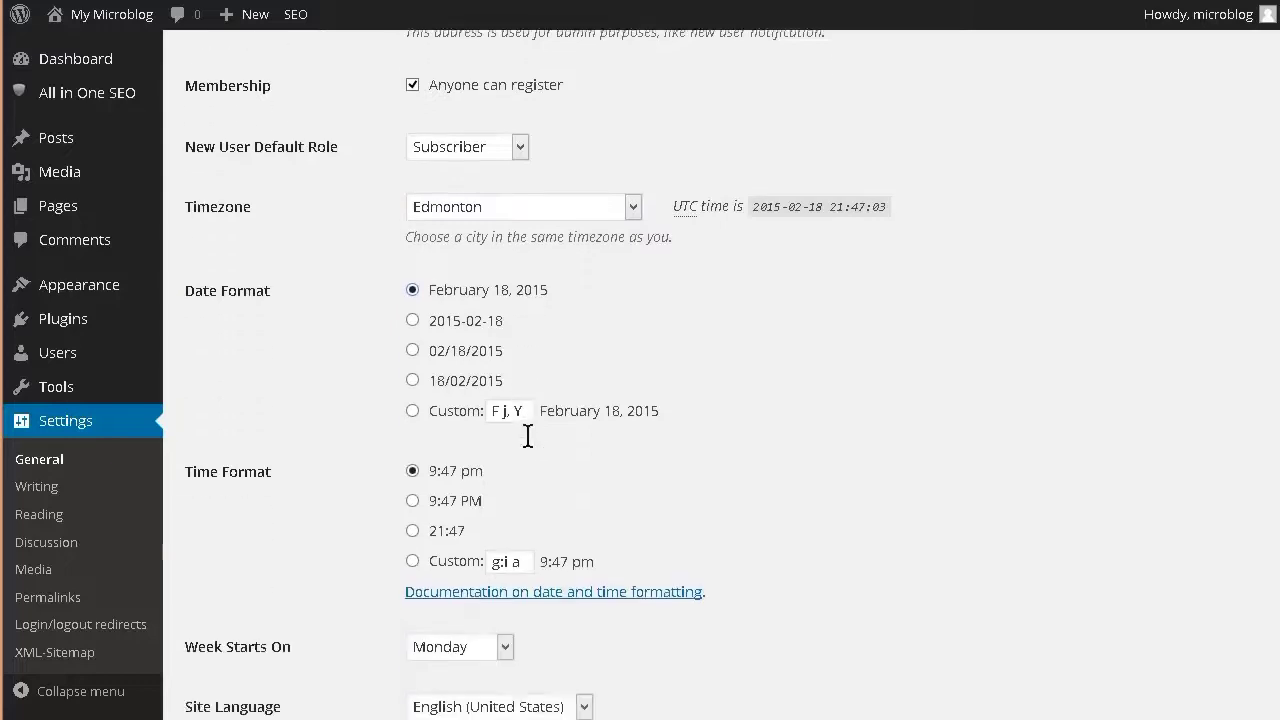
left_click(240, 628)
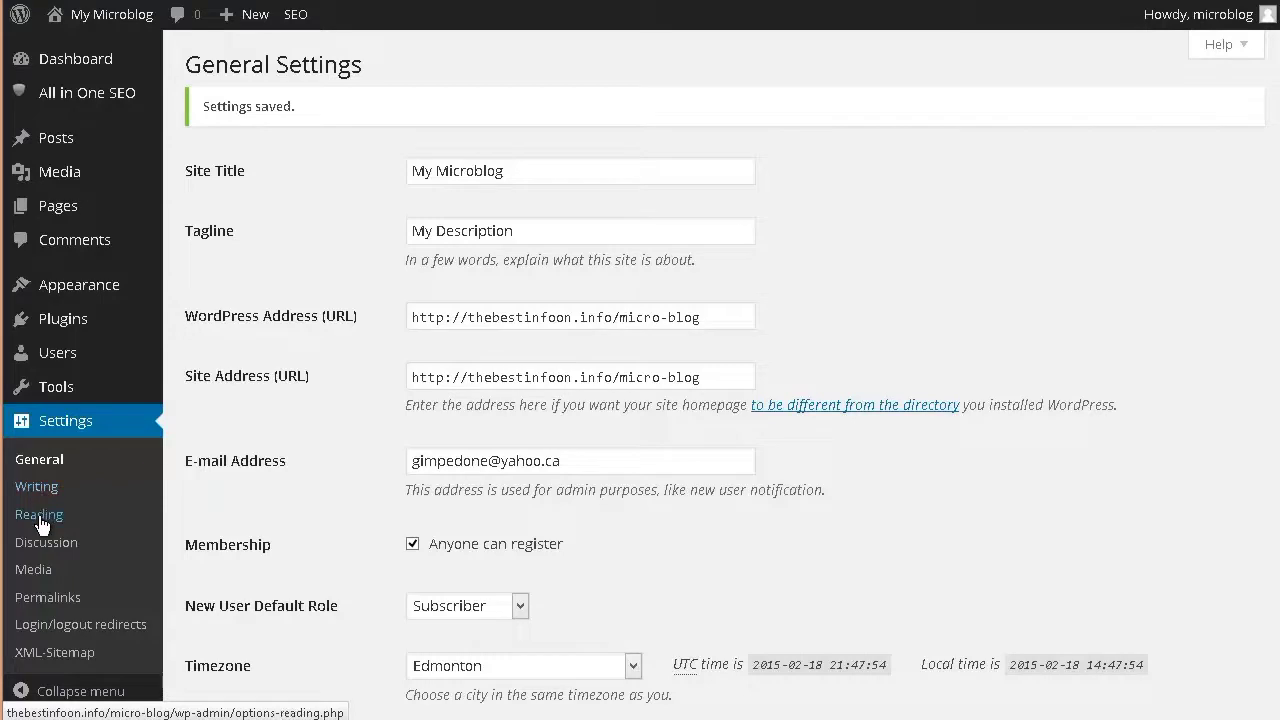
Open the discussion settings and turn off both comment e-mail notifications and the requirement for a previously approved comment
left_click(75, 545)
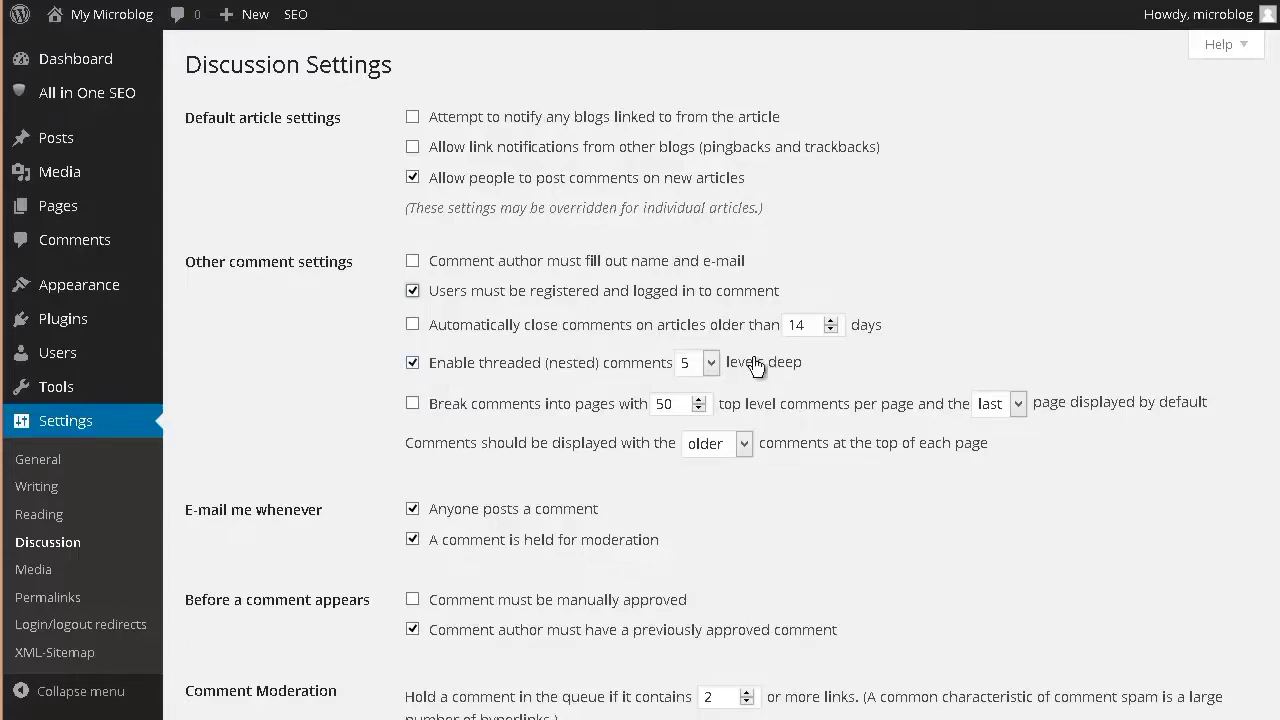
scroll(893, 334, "down", 2)
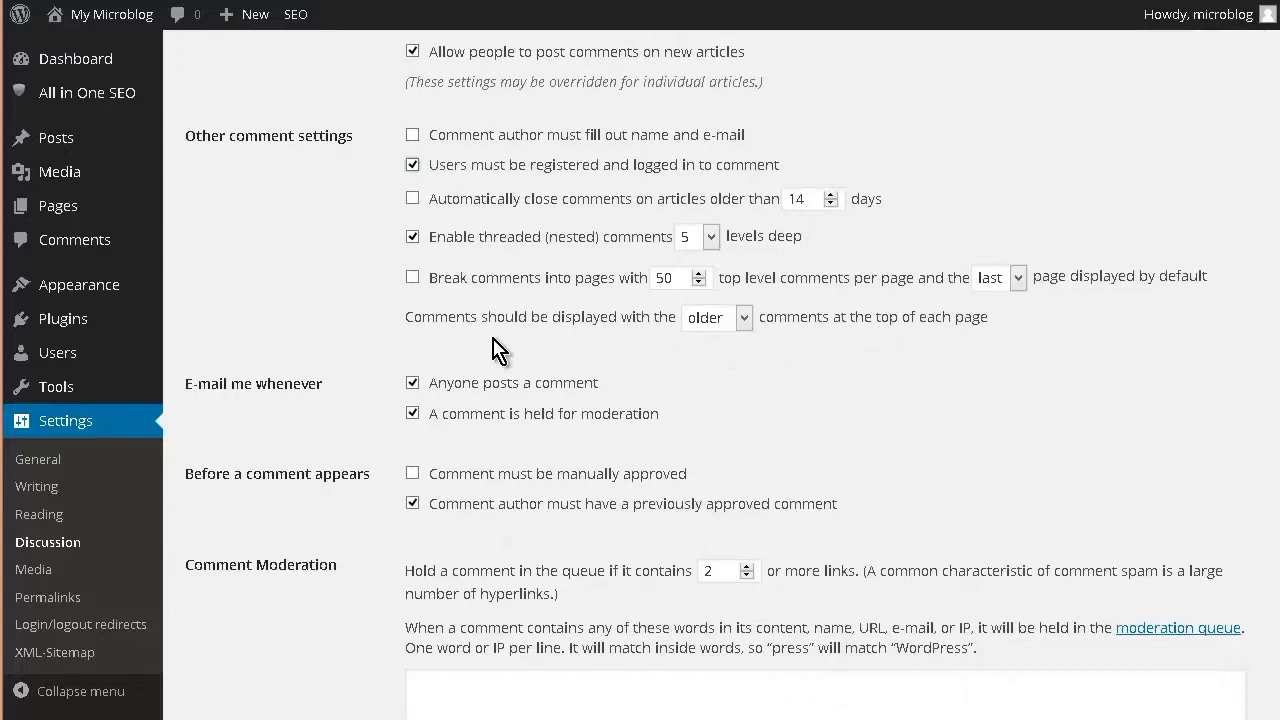
scroll(492, 347, "down", 2)
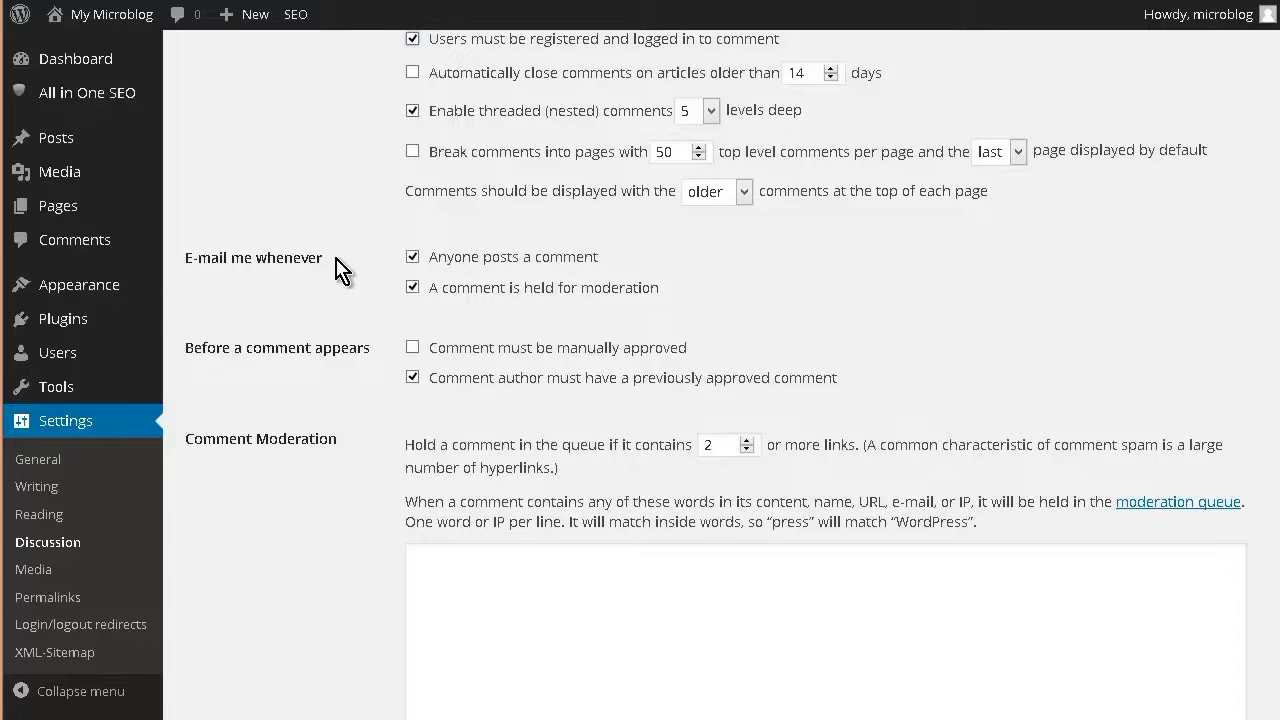
left_click(413, 257)
left_click(413, 289)
left_click(412, 377)
Review the comment moderation, blacklist and avatar options, and save the discussion settings
scroll(383, 443, "down", 10)
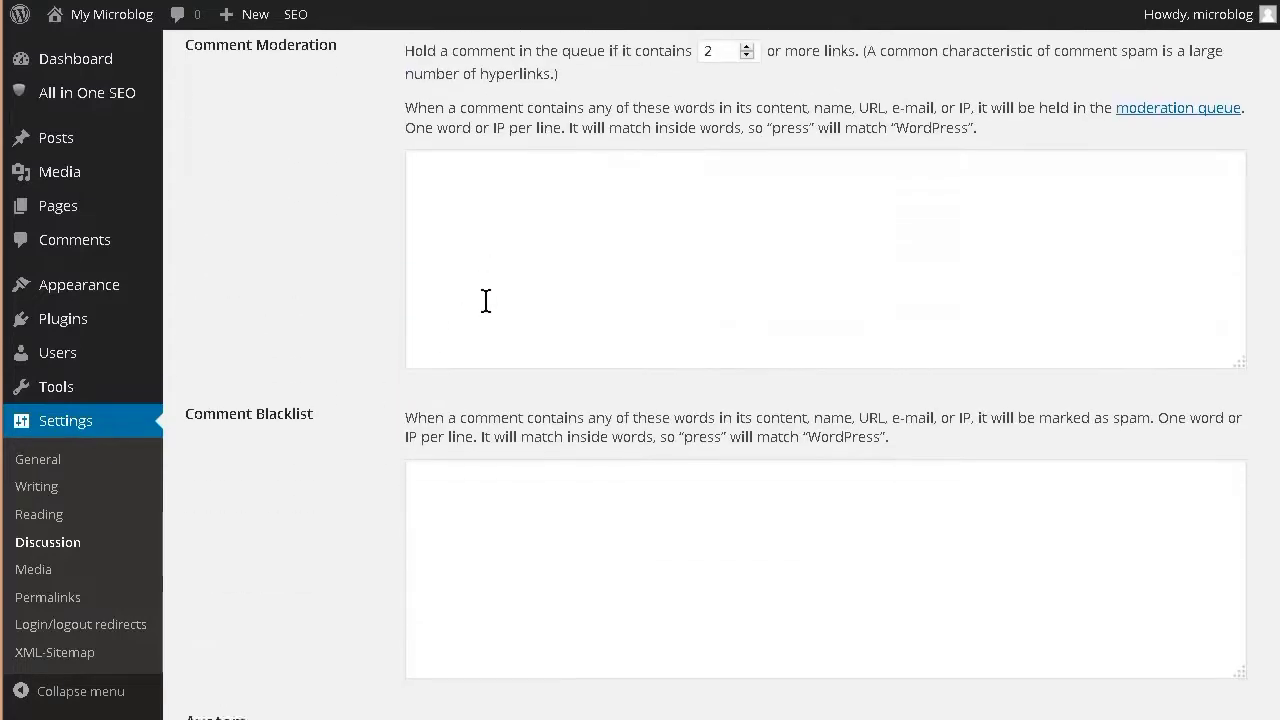
scroll(508, 335, "up", 9)
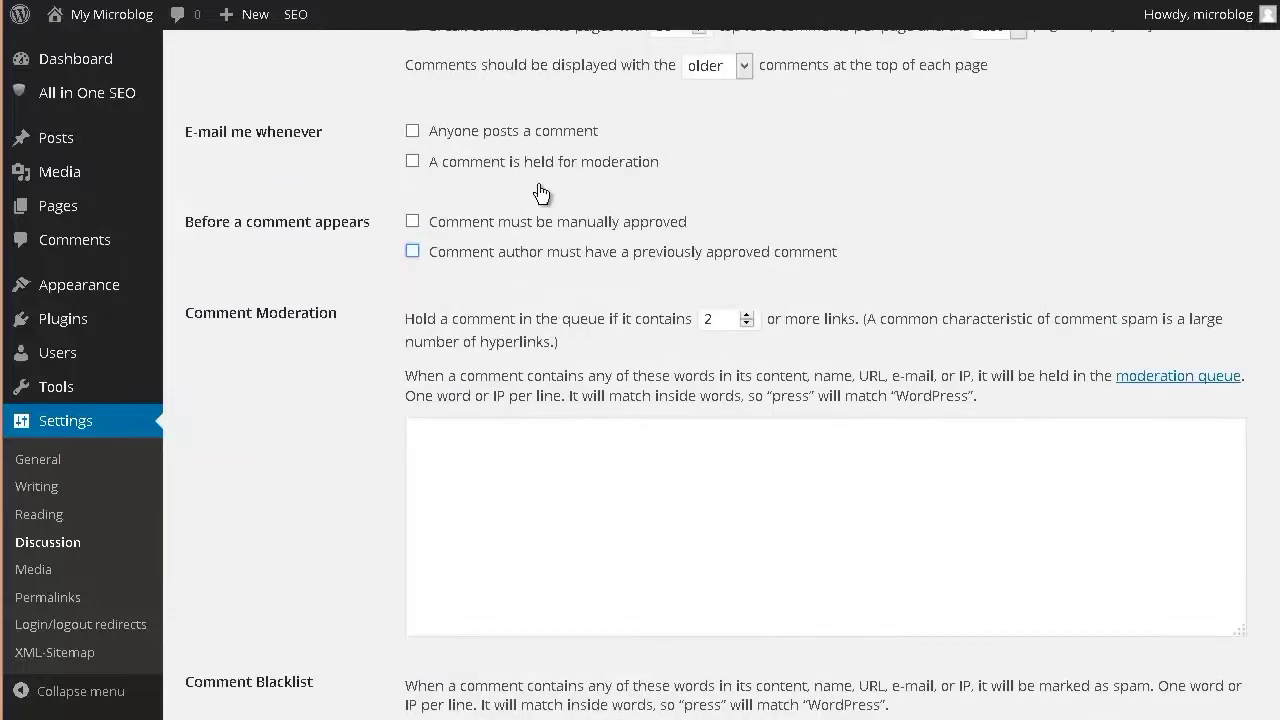
scroll(538, 218, "up", 4)
scroll(537, 214, "down", 9)
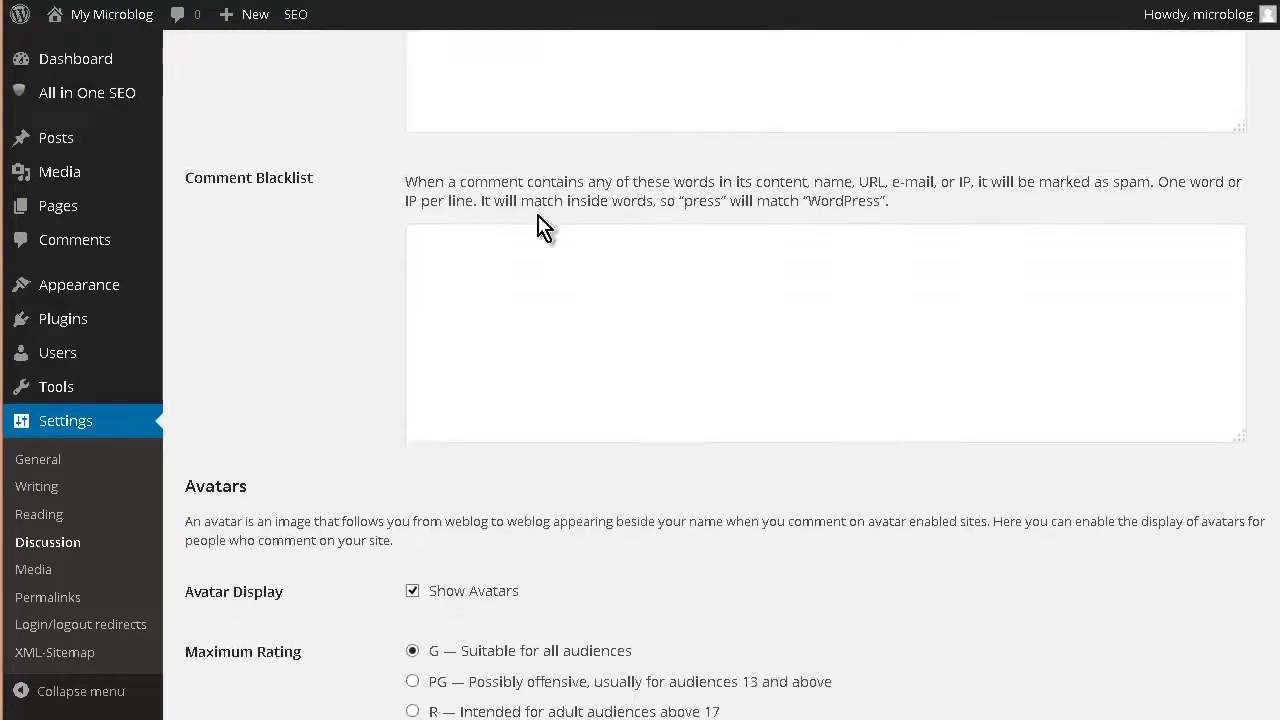
scroll(545, 230, "down", 5)
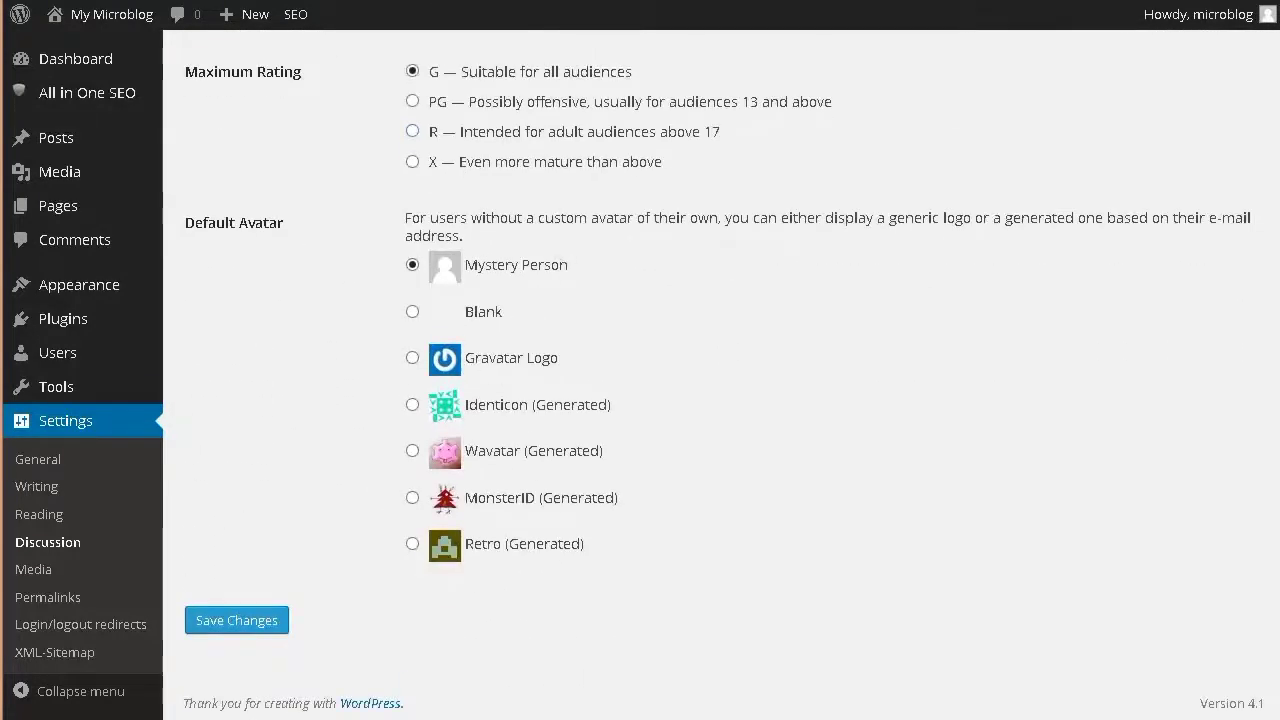
left_click(244, 614)
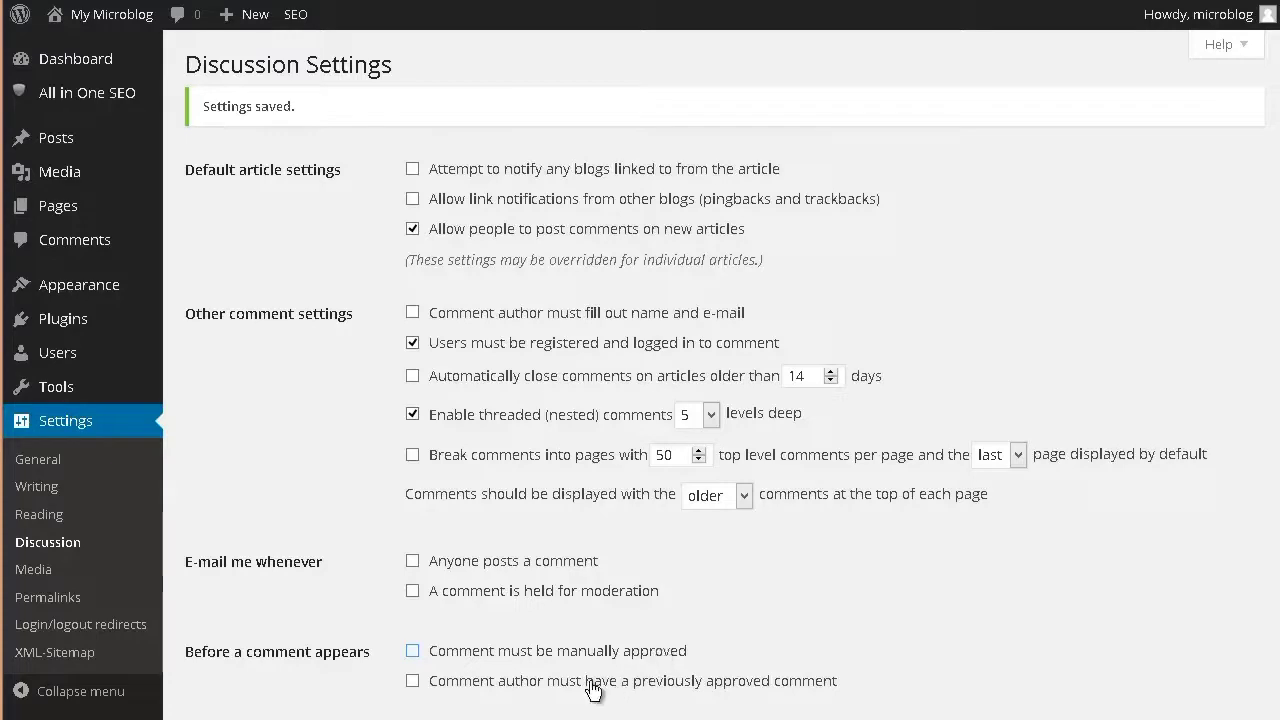
Set the permalink structure to Post name and save the permalink settings
left_click(42, 603)
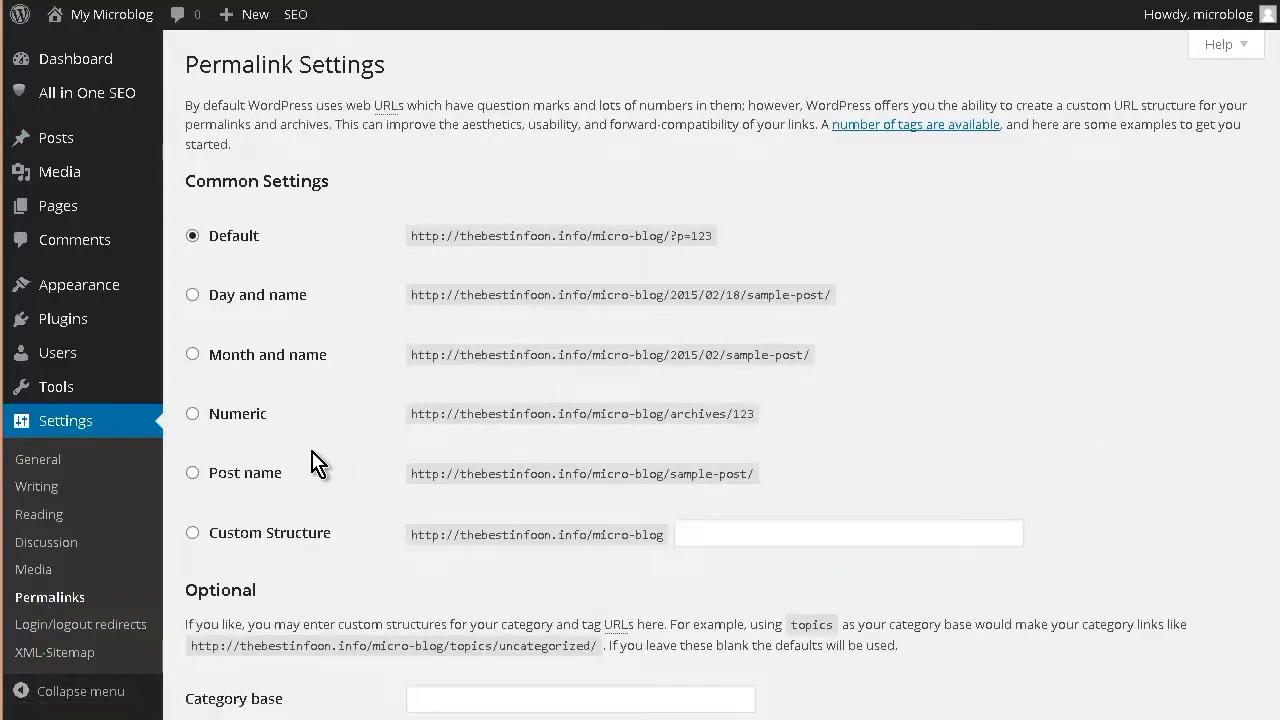
left_click(192, 473)
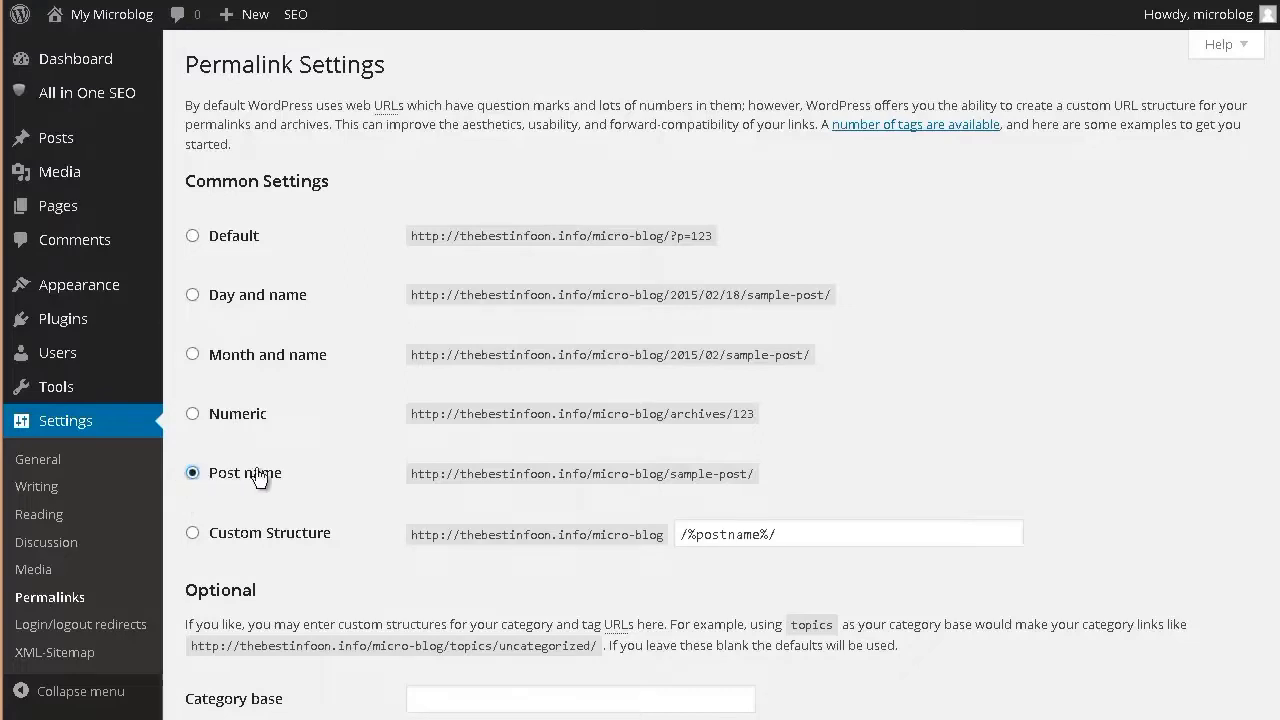
scroll(337, 477, "down", 3)
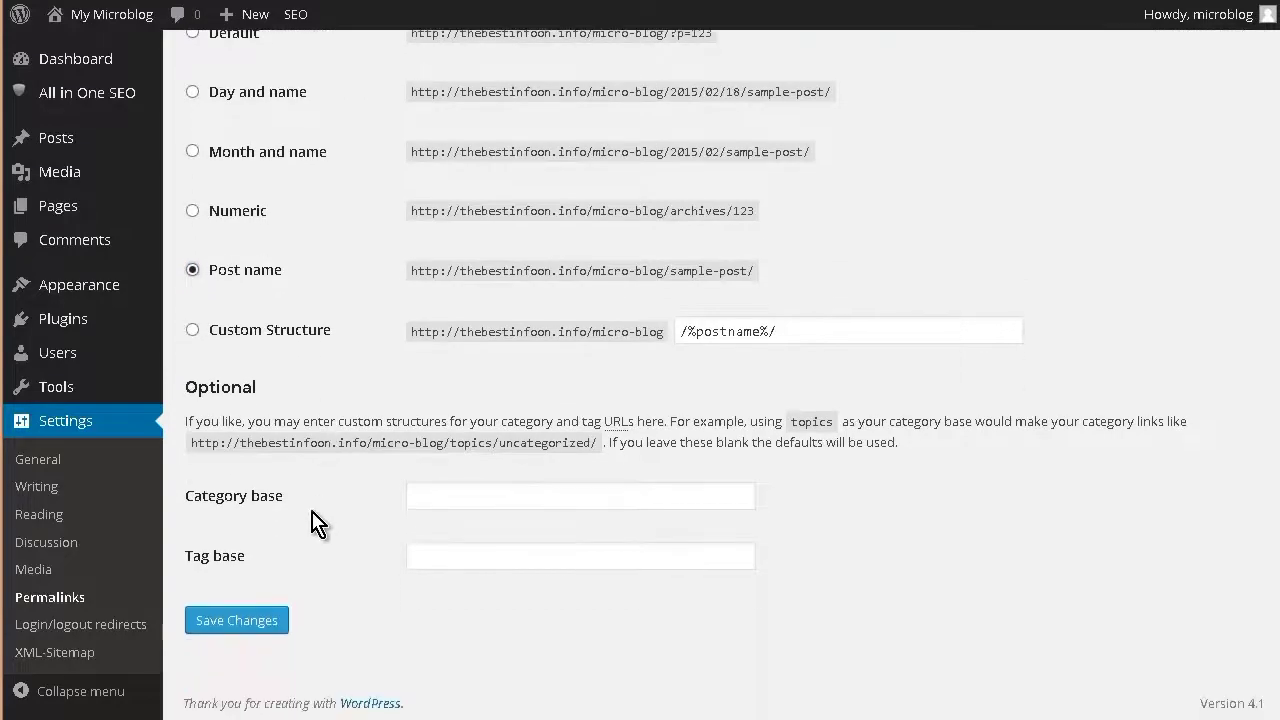
left_click(214, 626)
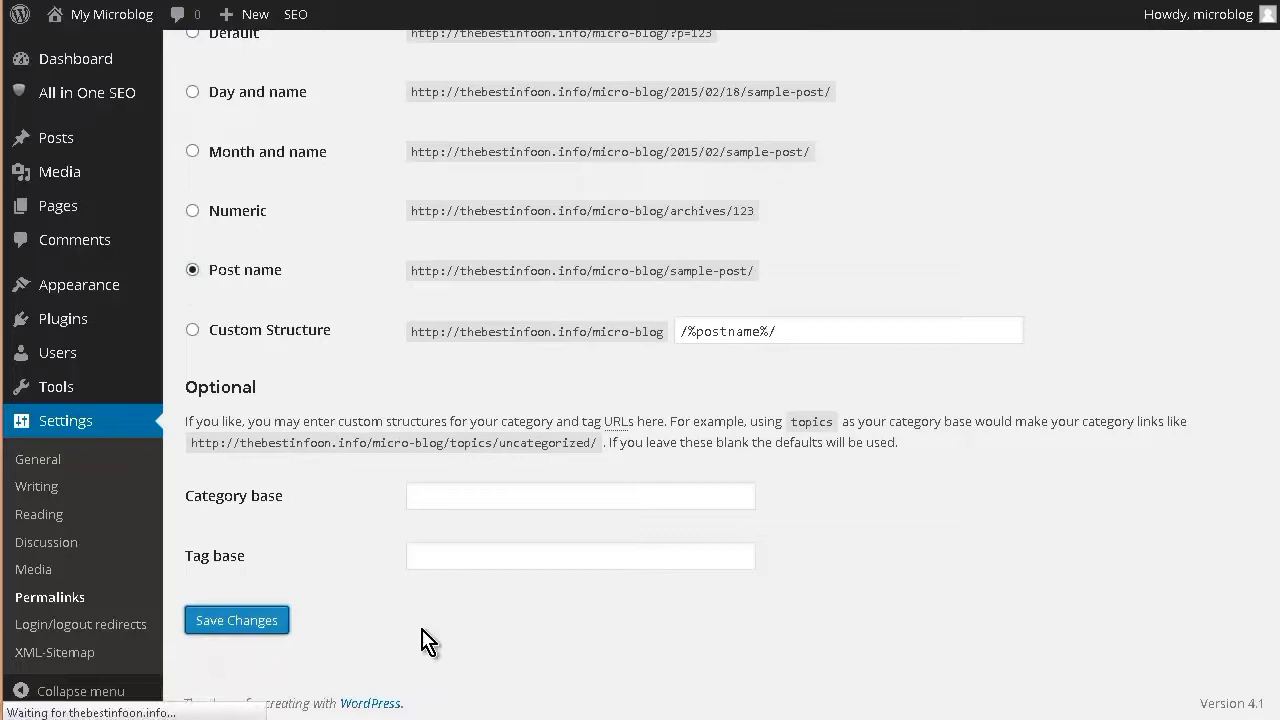
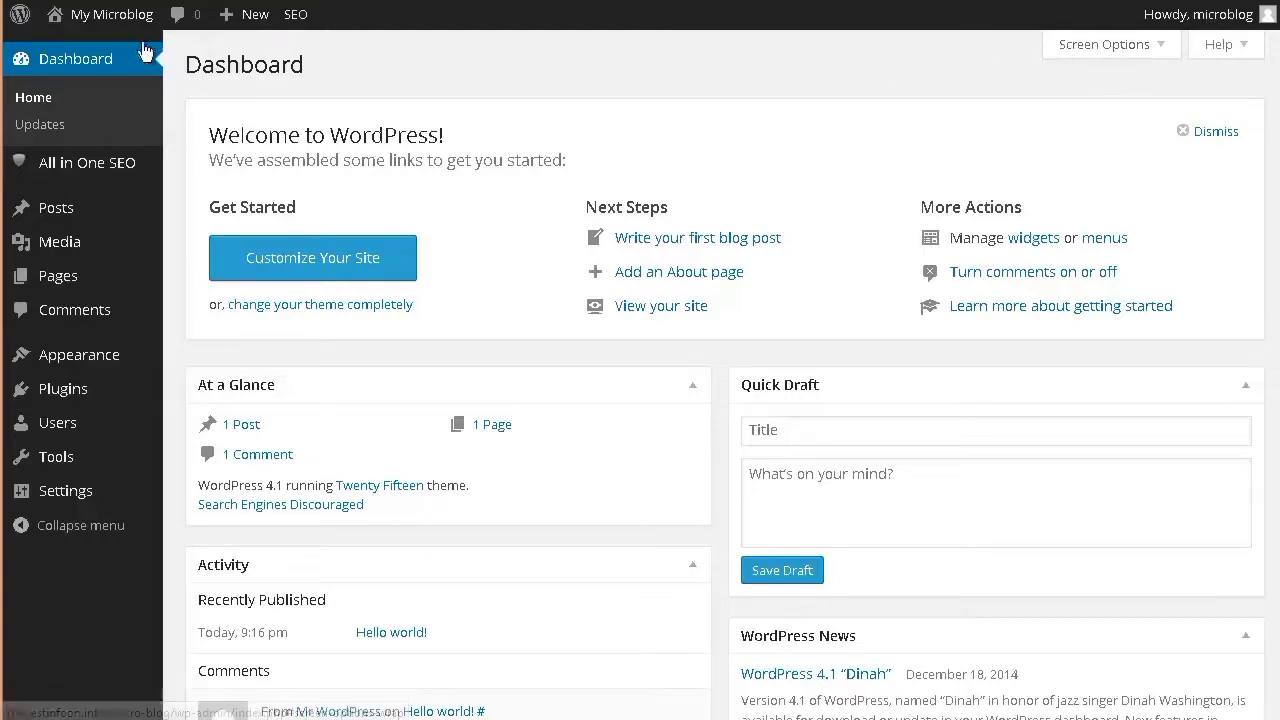
Visit the public site to review its front page from top to bottom, and return to the dashboard
mouse_move(95, 28)
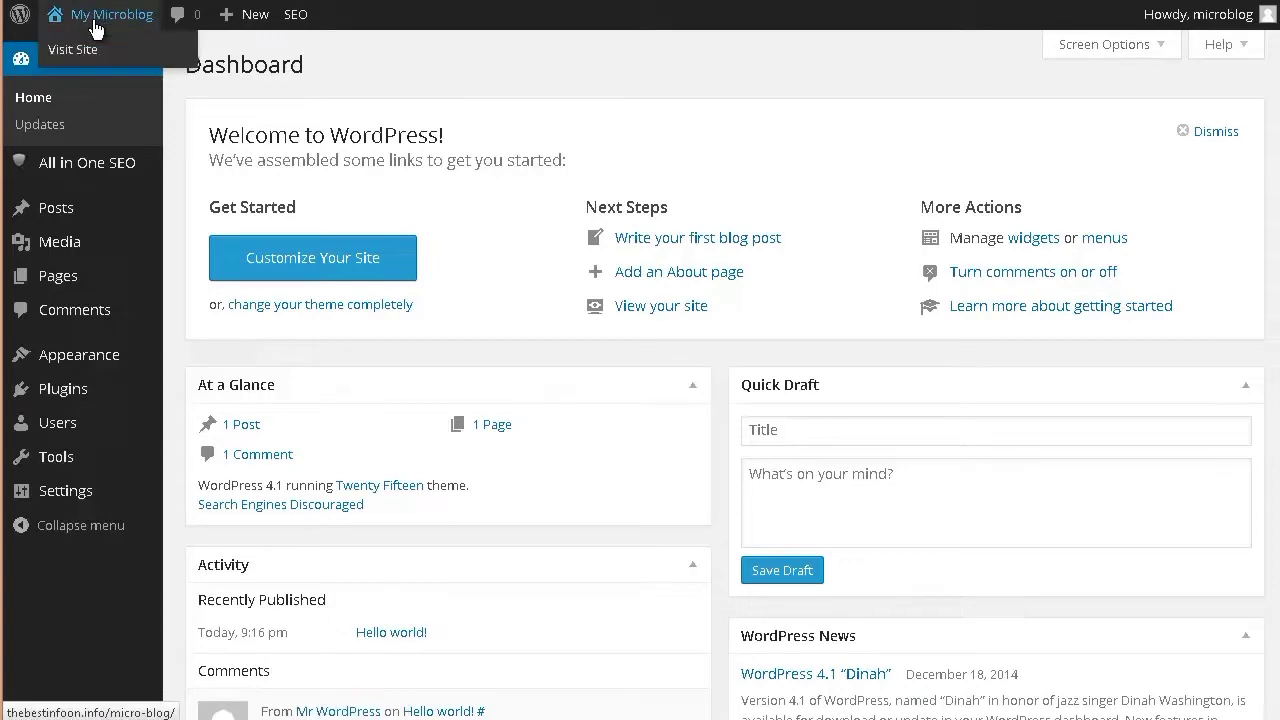
left_click(611, 333)
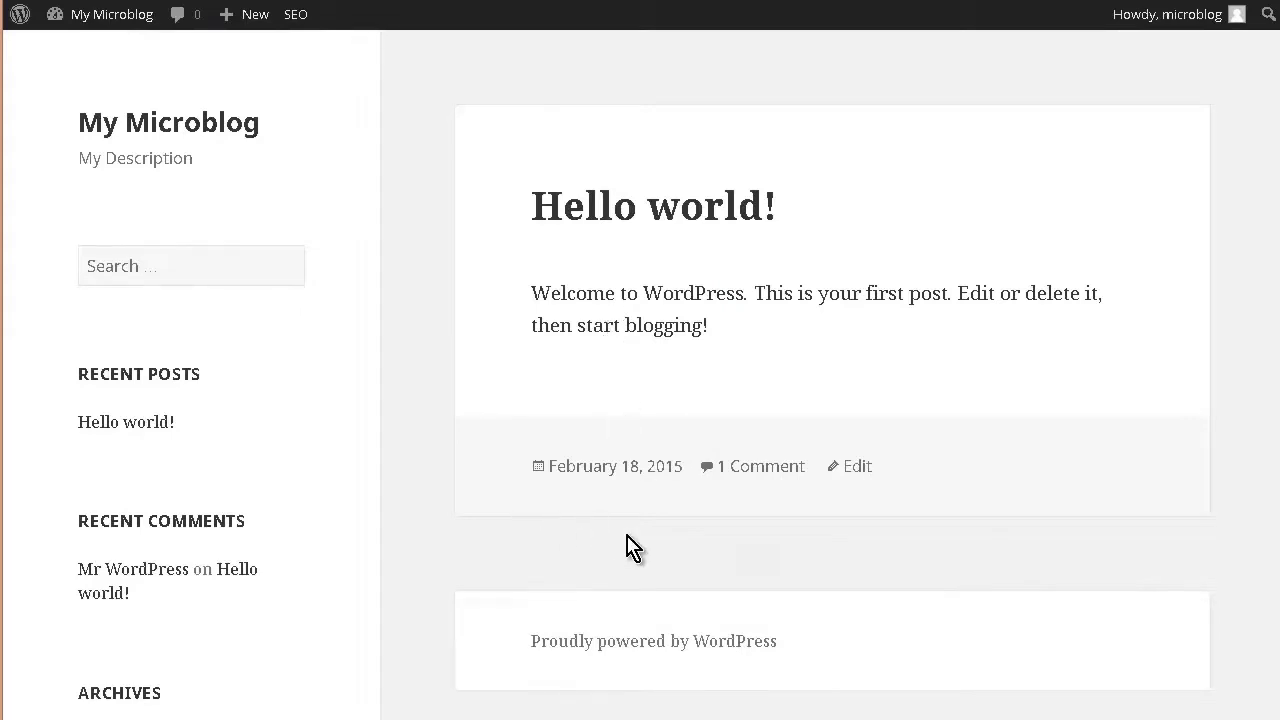
scroll(629, 543, "down", 5)
scroll(683, 523, "up", 5)
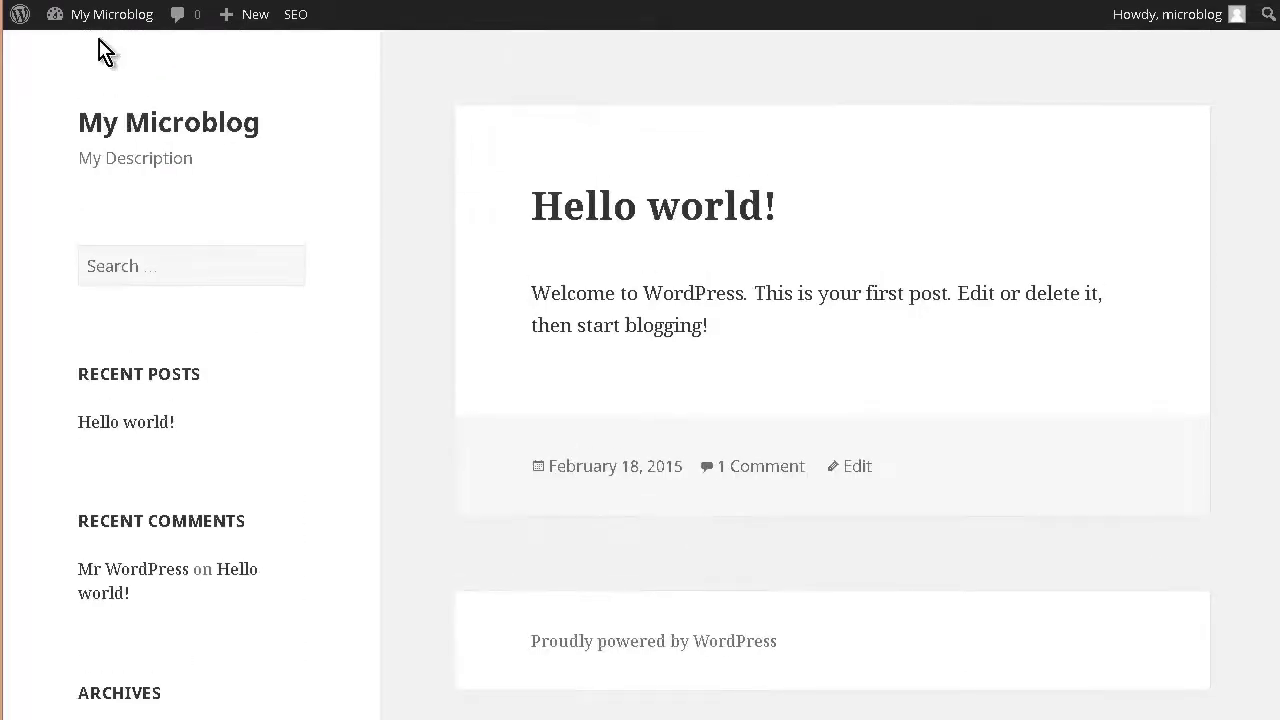
mouse_move(110, 14)
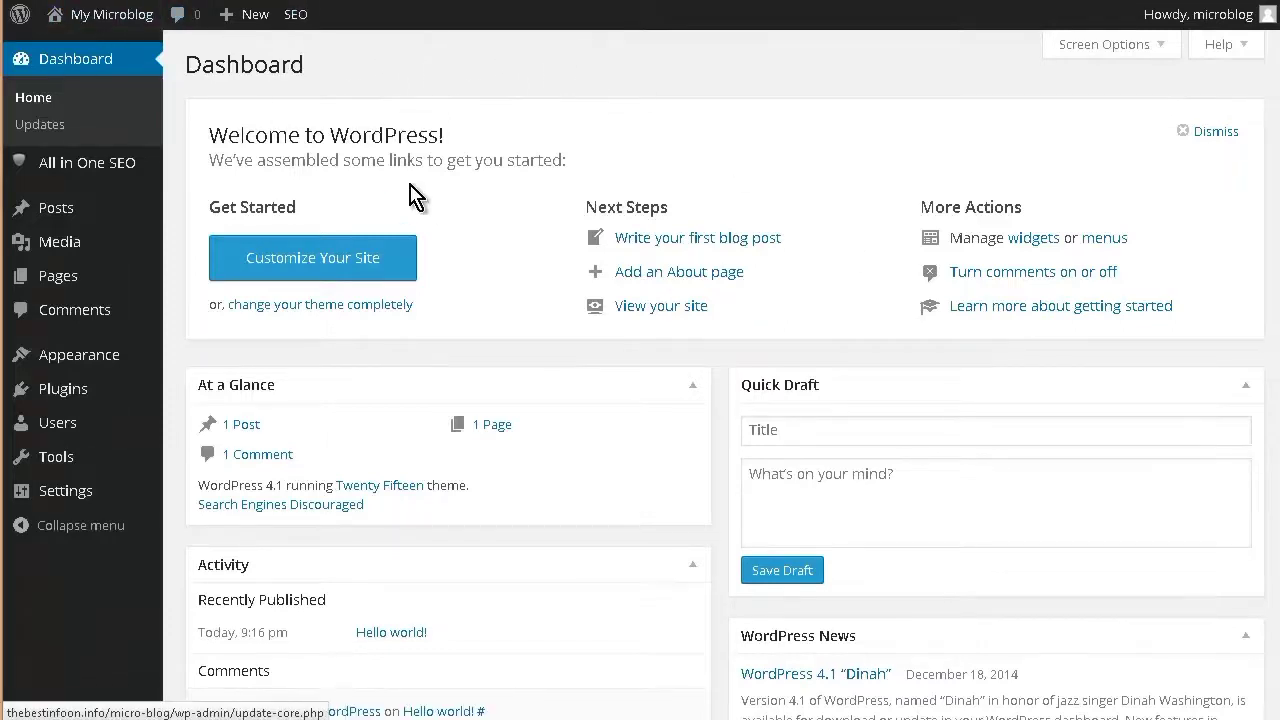
Open the list of all posts and move the "Hello world!" post to the trash
mouse_move(104, 216)
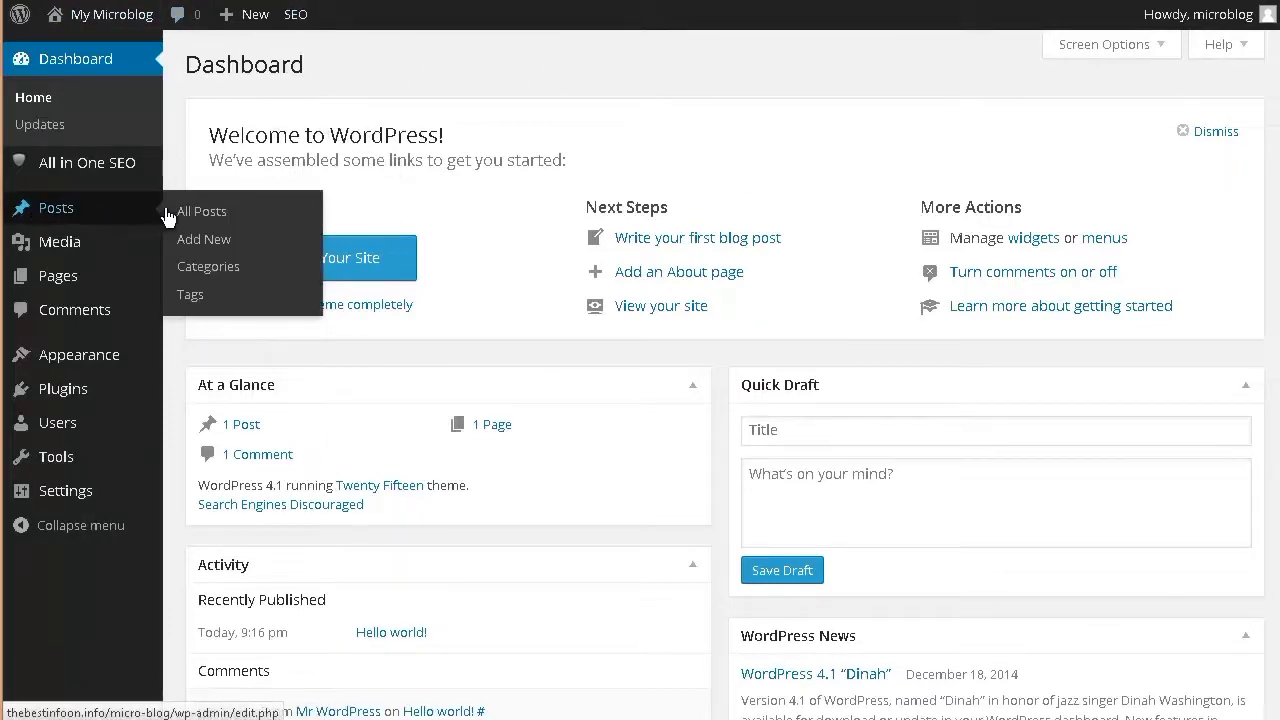
left_click(625, 310)
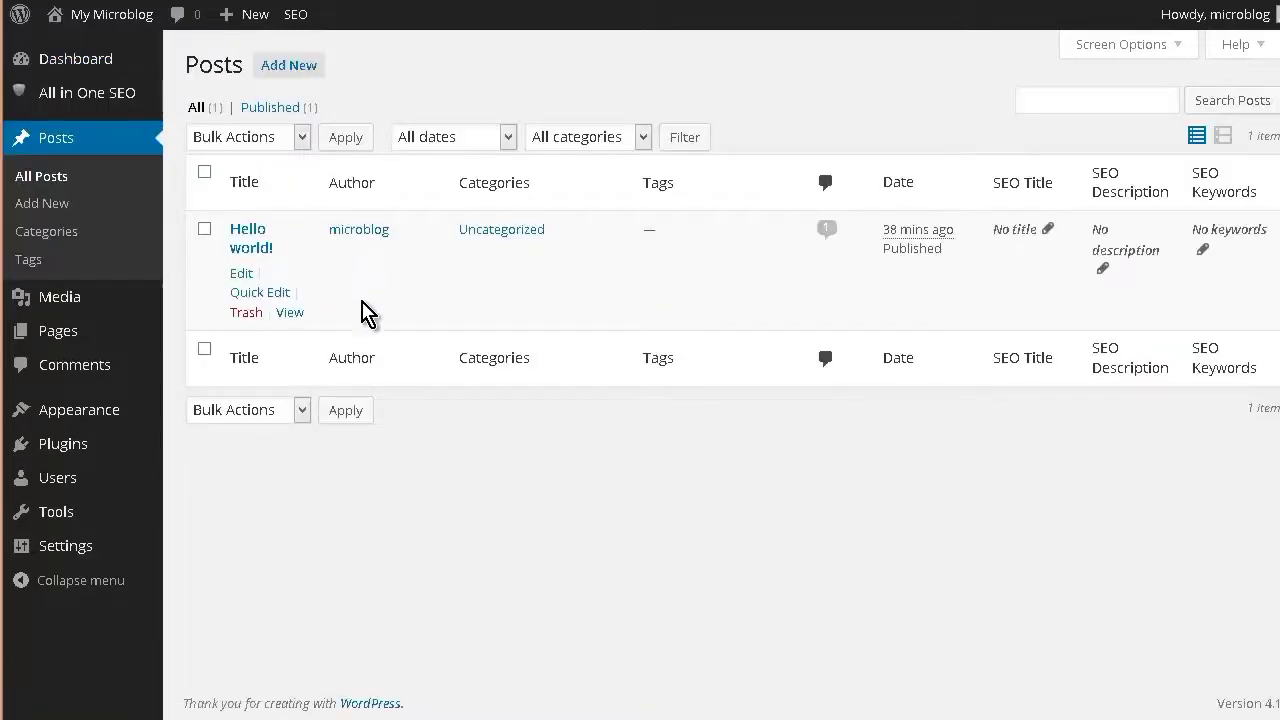
left_click(244, 314)
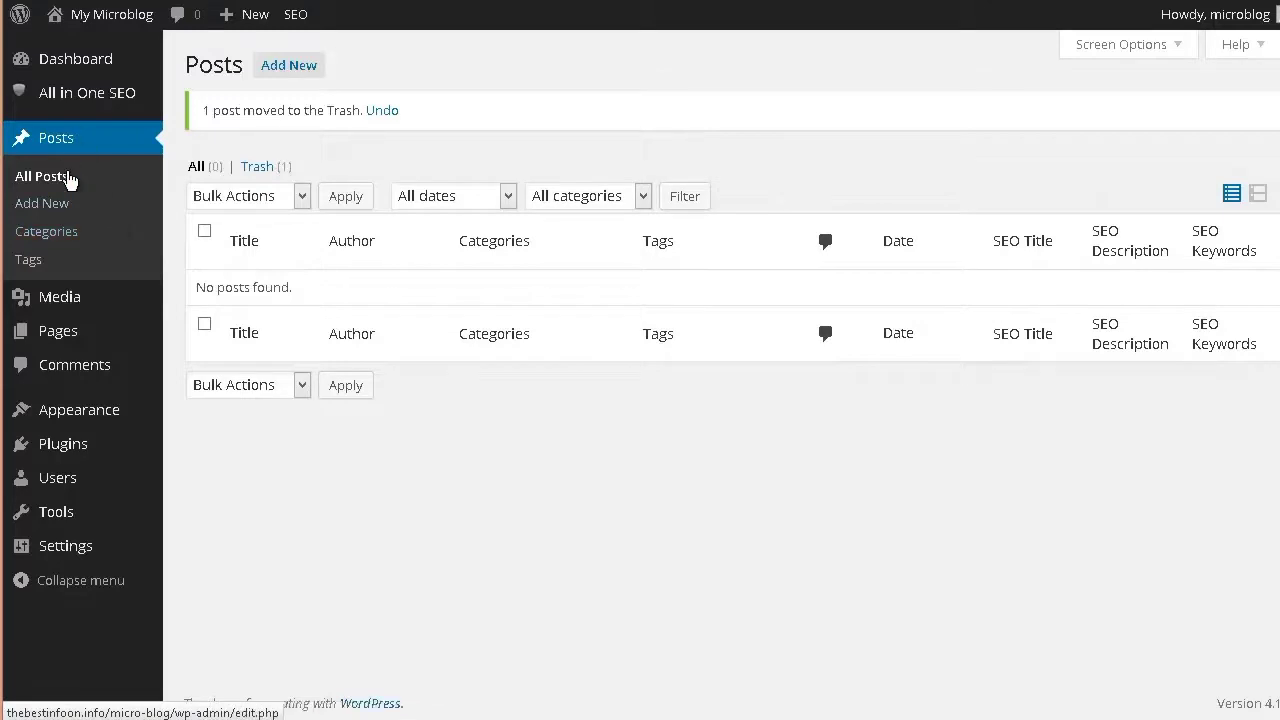
Move "Sample Page" from the list of all pages to the trash, and check the comments list for leftover comments
mouse_move(30, 336)
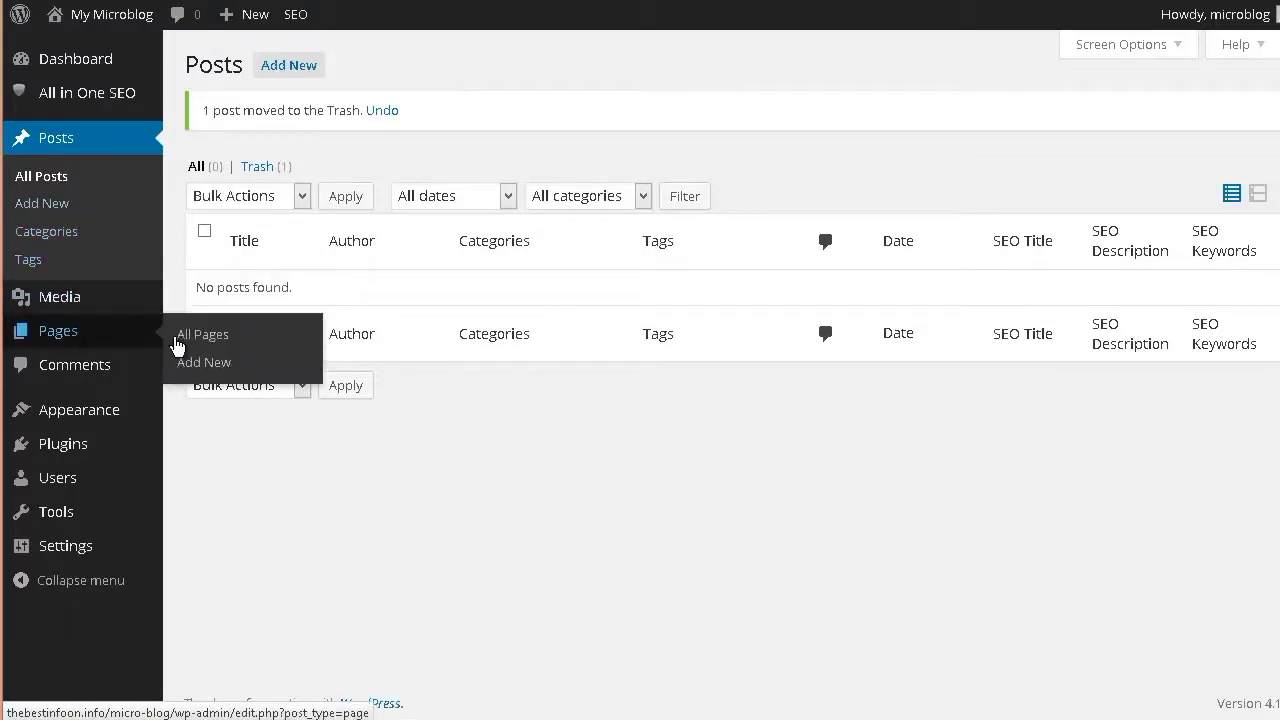
left_click(213, 336)
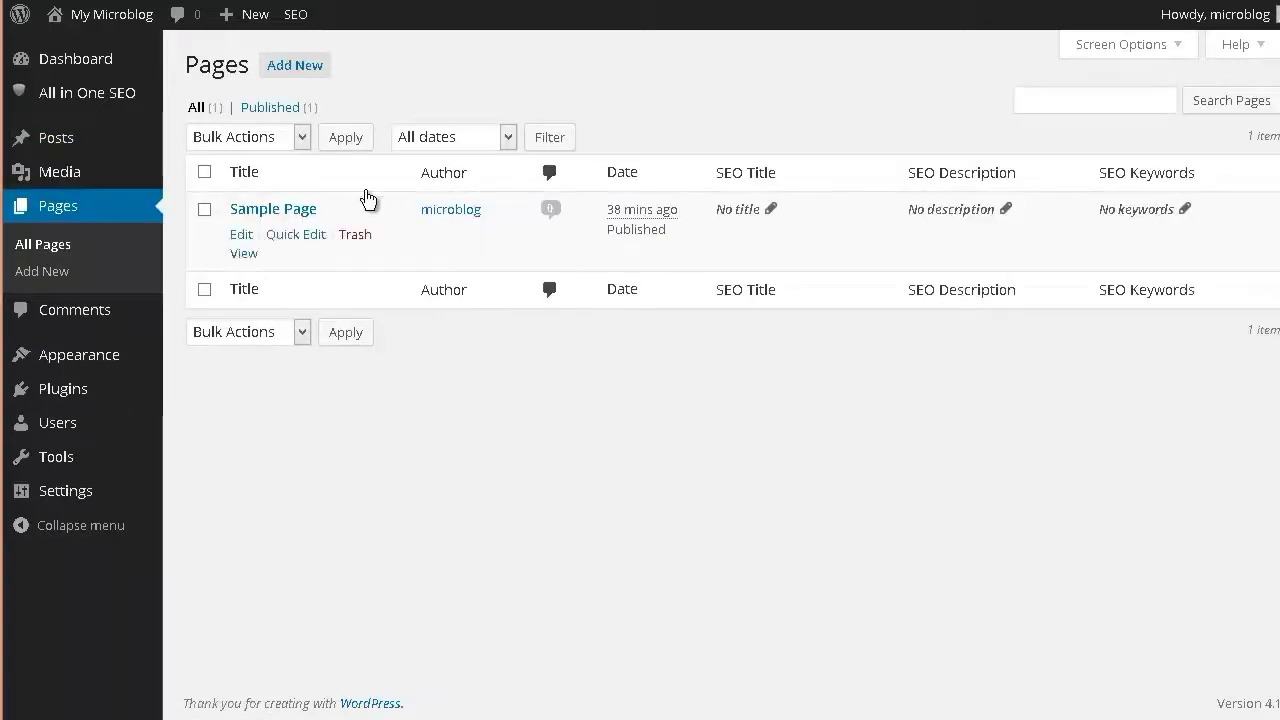
left_click(356, 236)
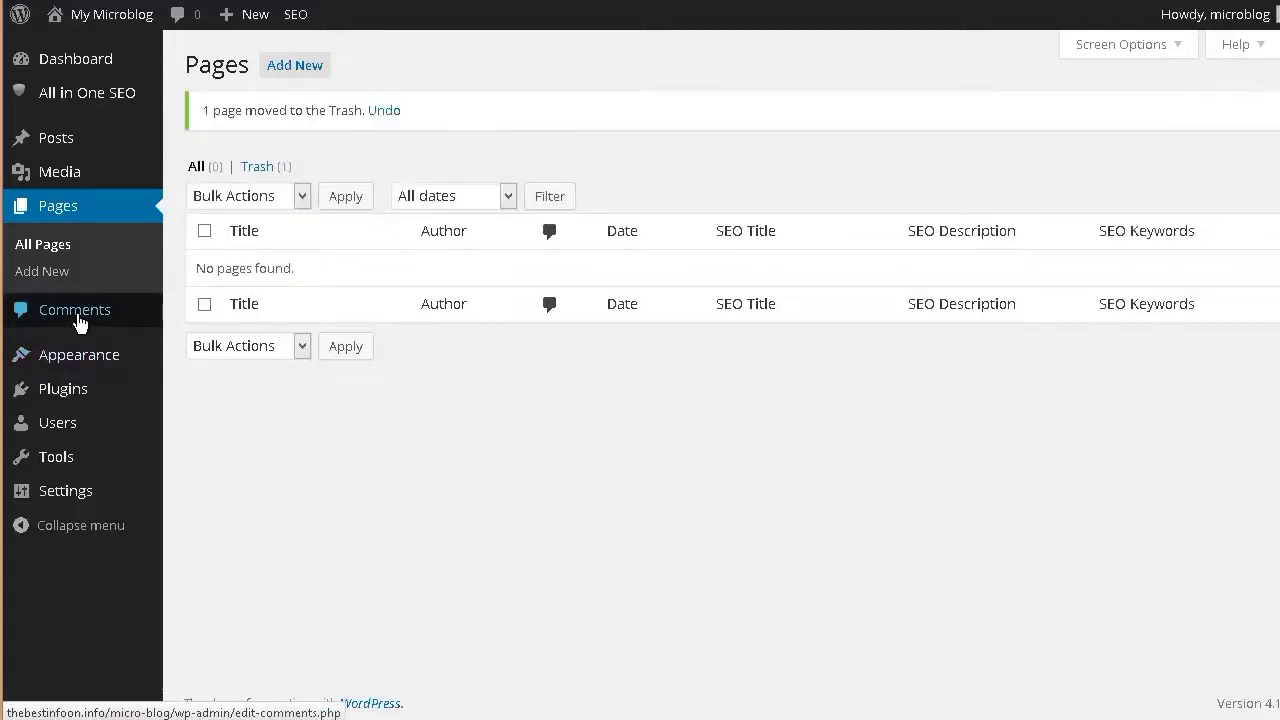
left_click(79, 320)
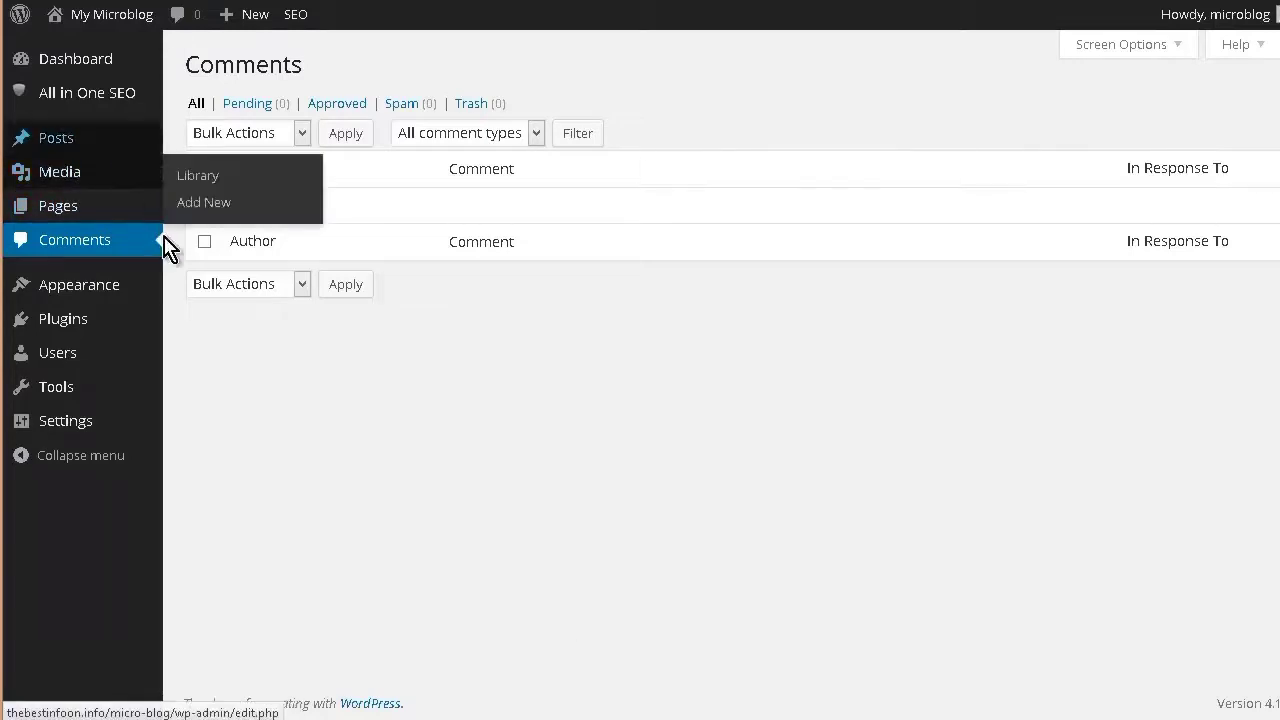
Open the post categories and add a new category named "General Discussion"
mouse_move(50, 142)
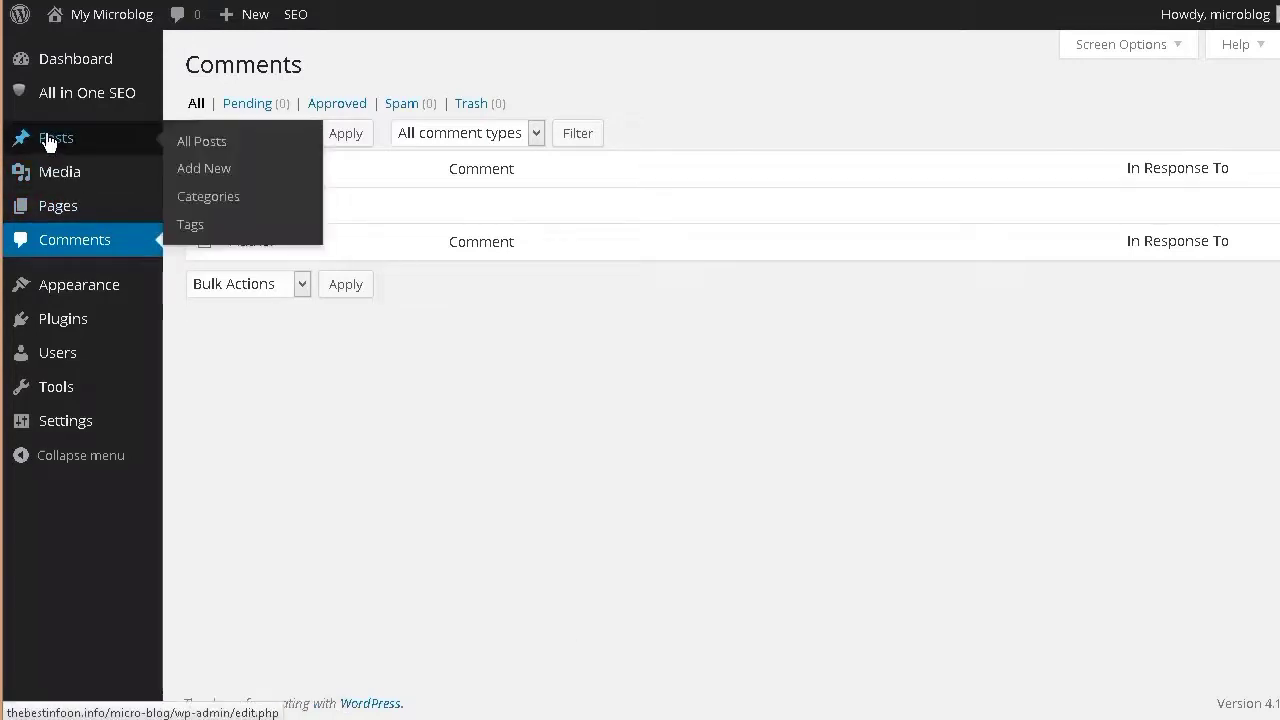
left_click(222, 198)
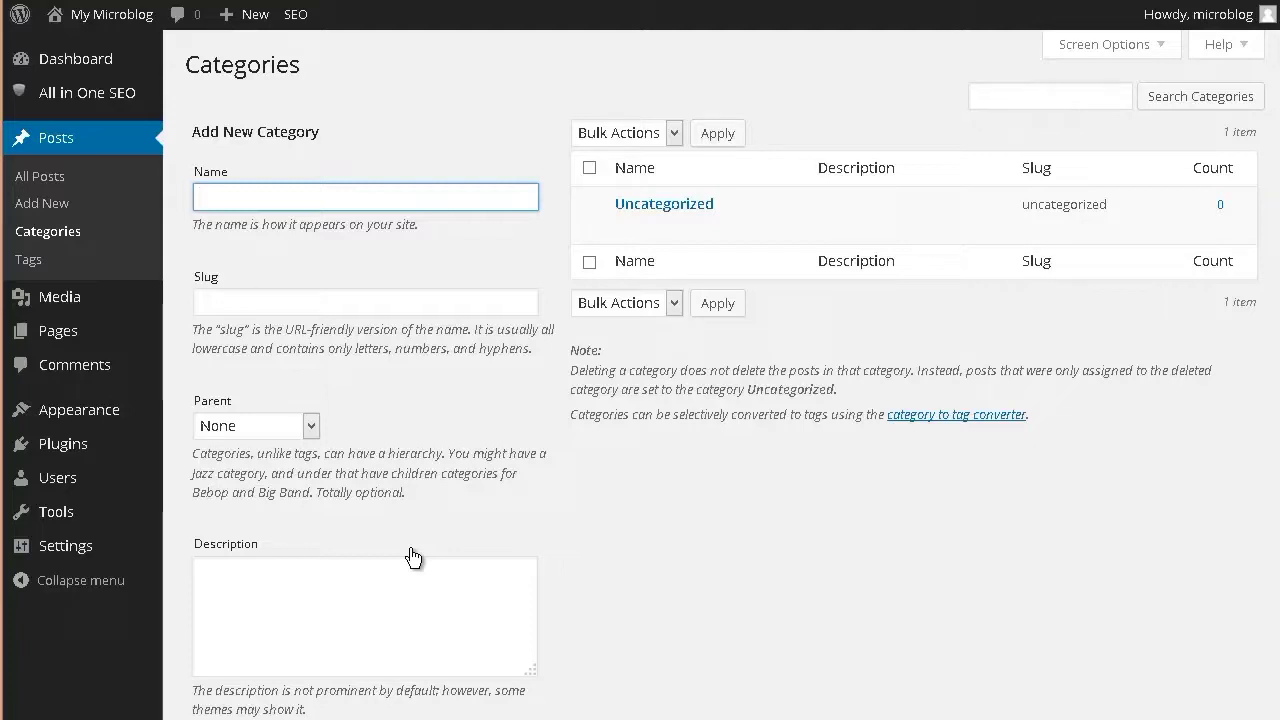
type("eneral Discussion")
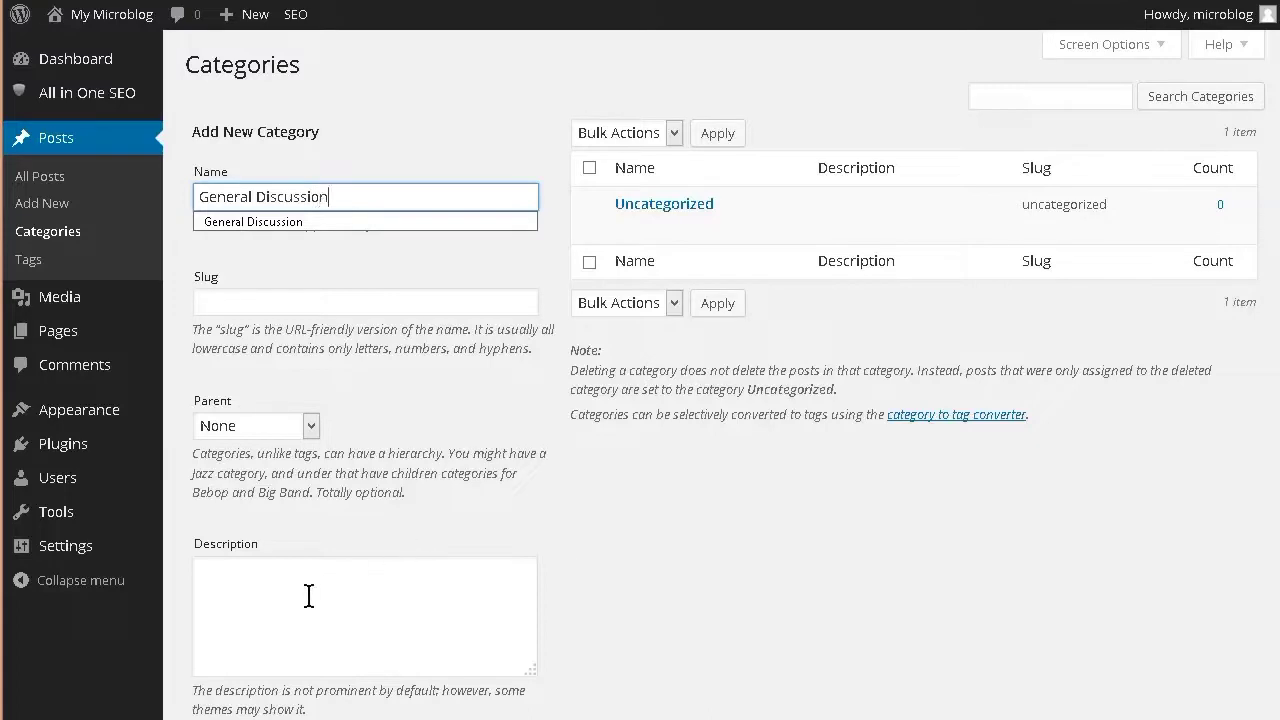
scroll(200, 608, "down", 3)
left_click(240, 621)
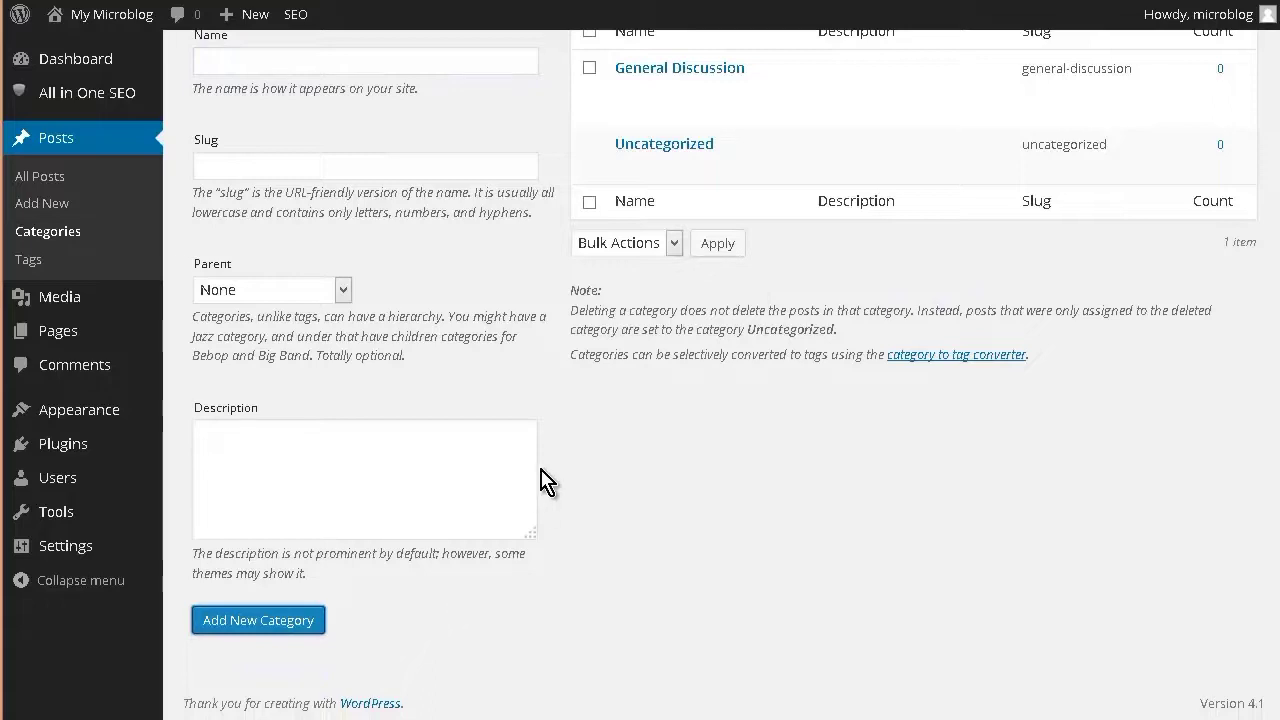
Add another post category named "Pictures" with no parent
scroll(540, 480, "up", 3)
left_click(273, 195)
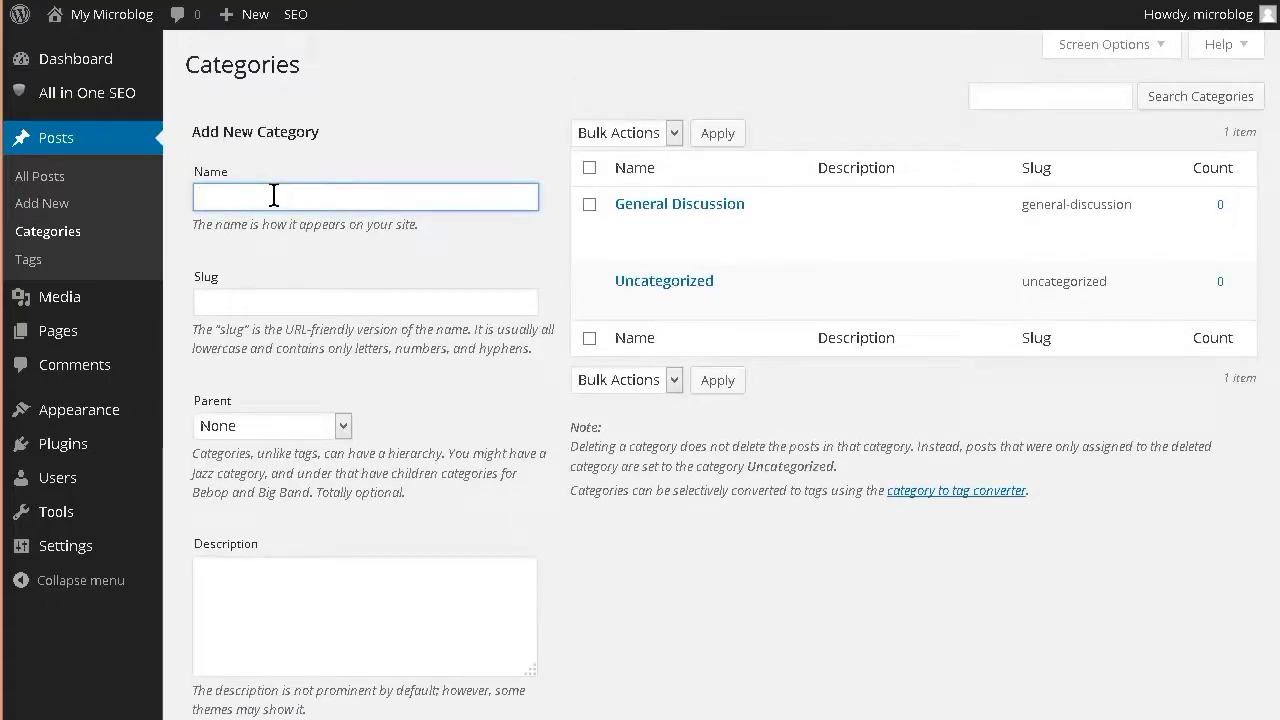
type("Pictures")
scroll(275, 240, "down", 2)
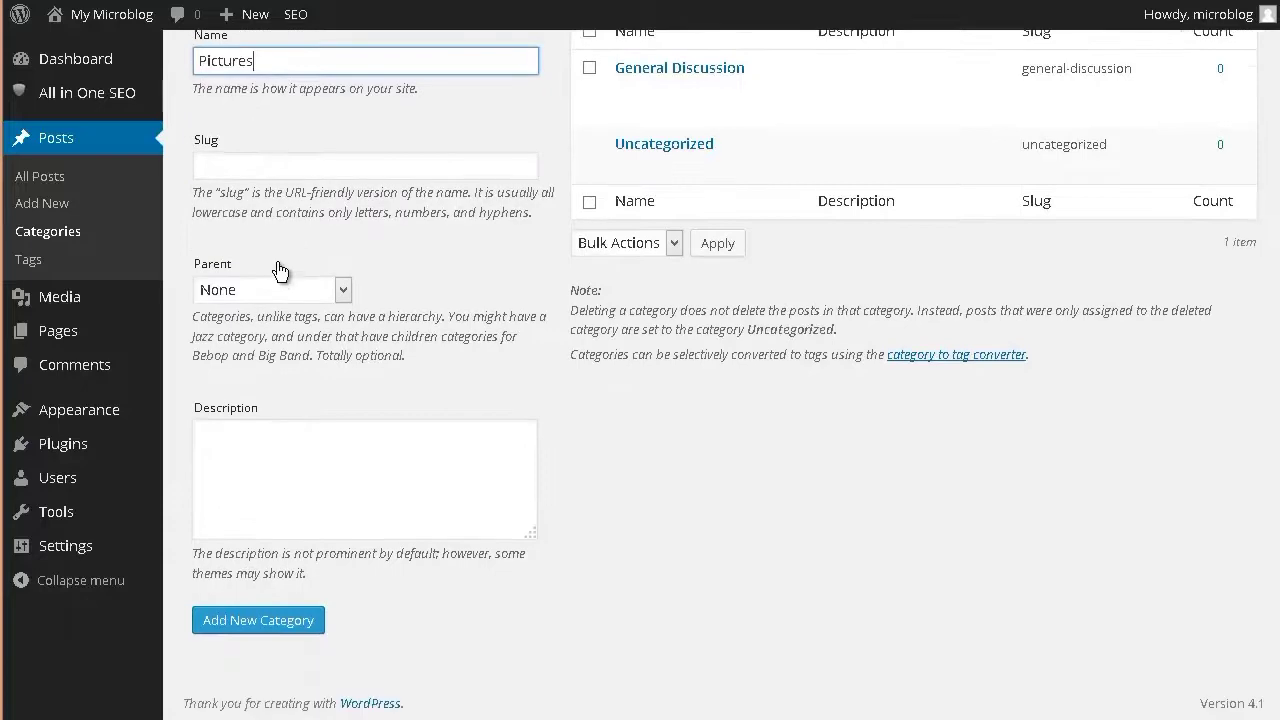
left_click(250, 620)
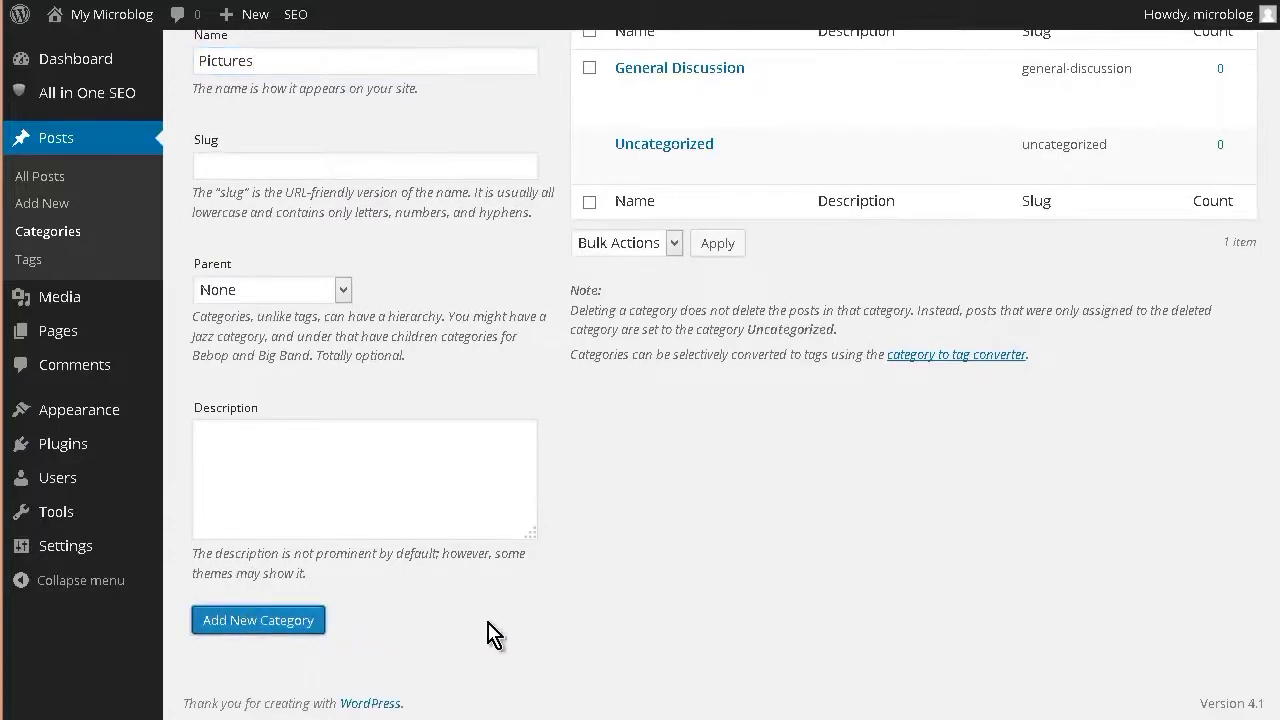
Add a third post category named "Latest News" with no parent
scroll(568, 514, "up", 2)
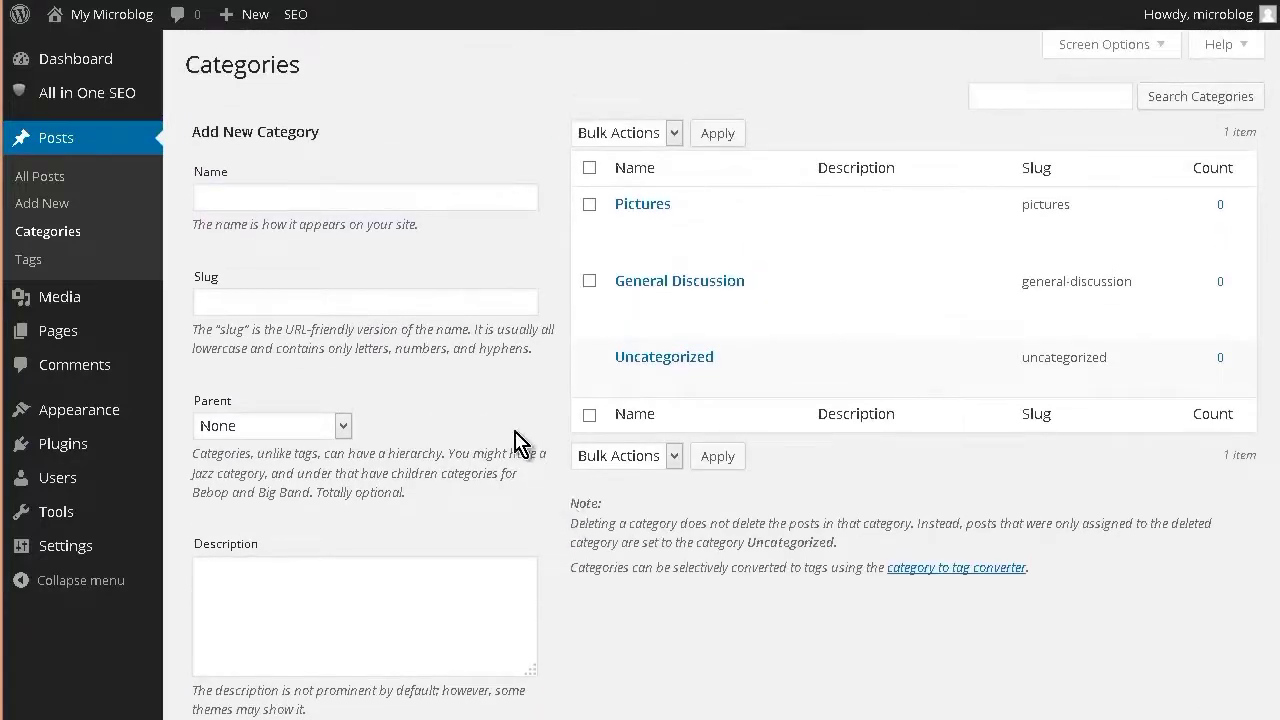
left_click(280, 187)
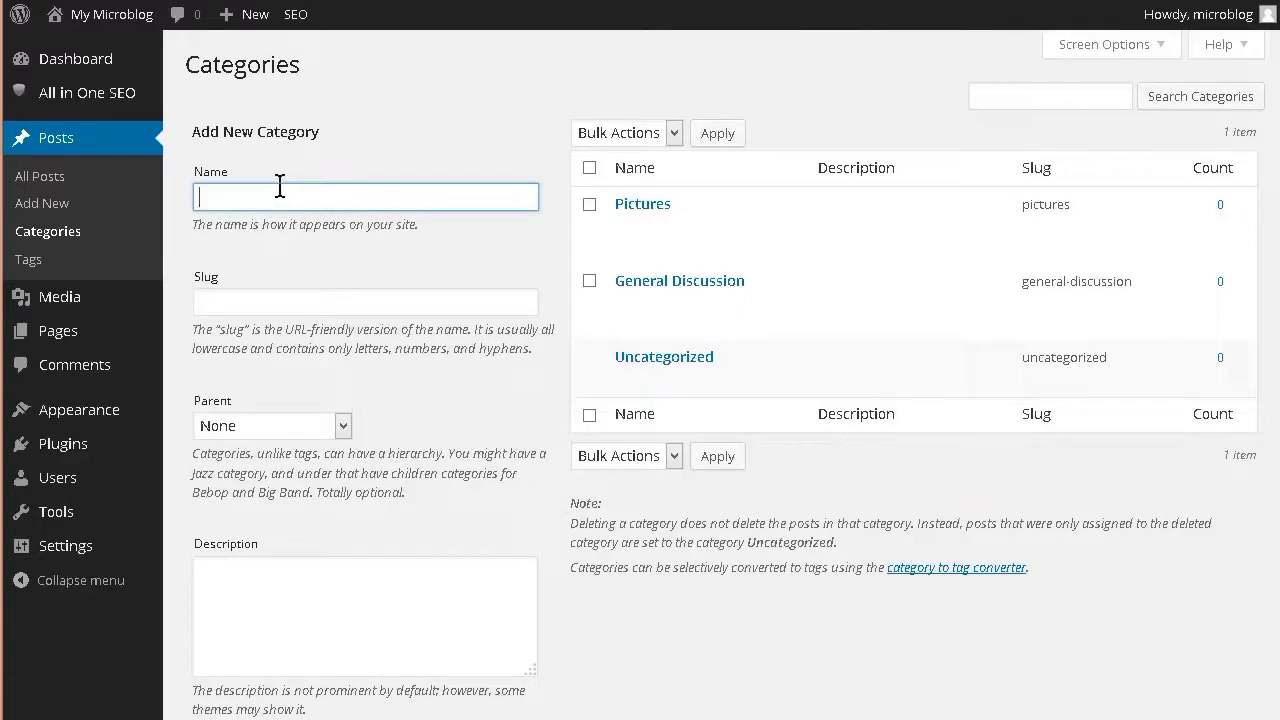
type("La")
type("test News")
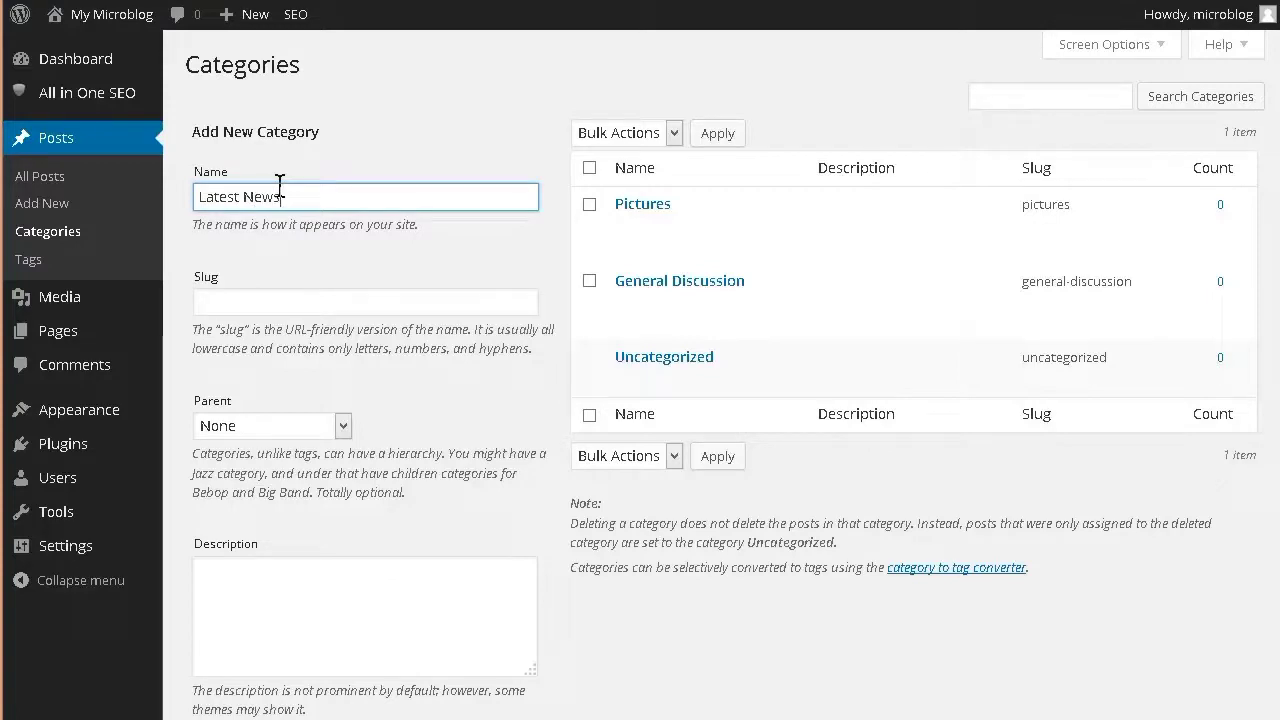
scroll(360, 300, "down", 3)
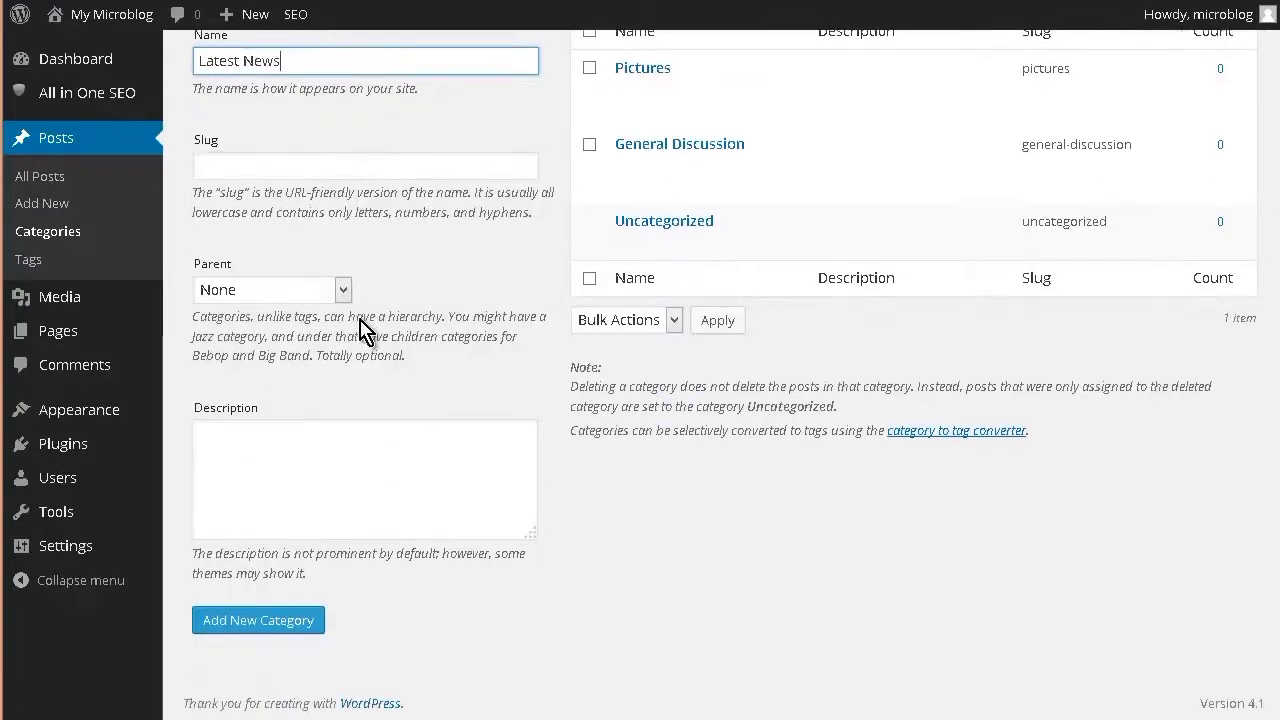
left_click(262, 626)
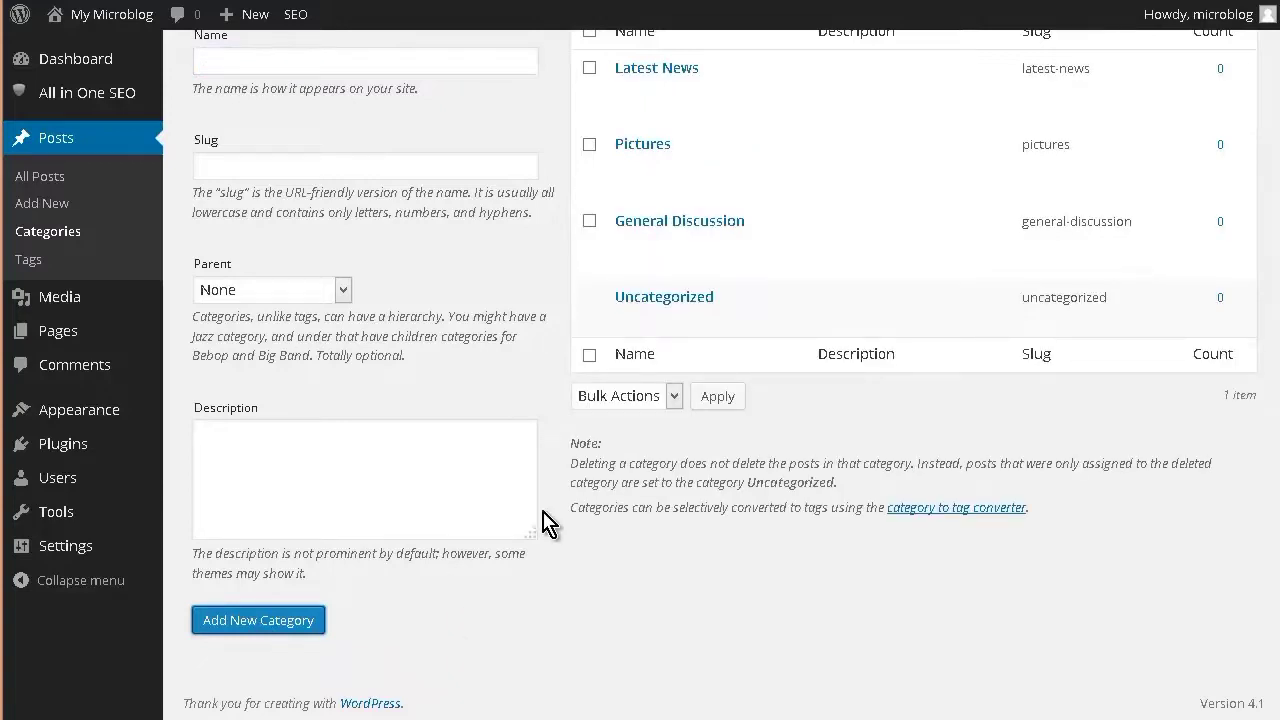
scroll(543, 523, "up", 3)
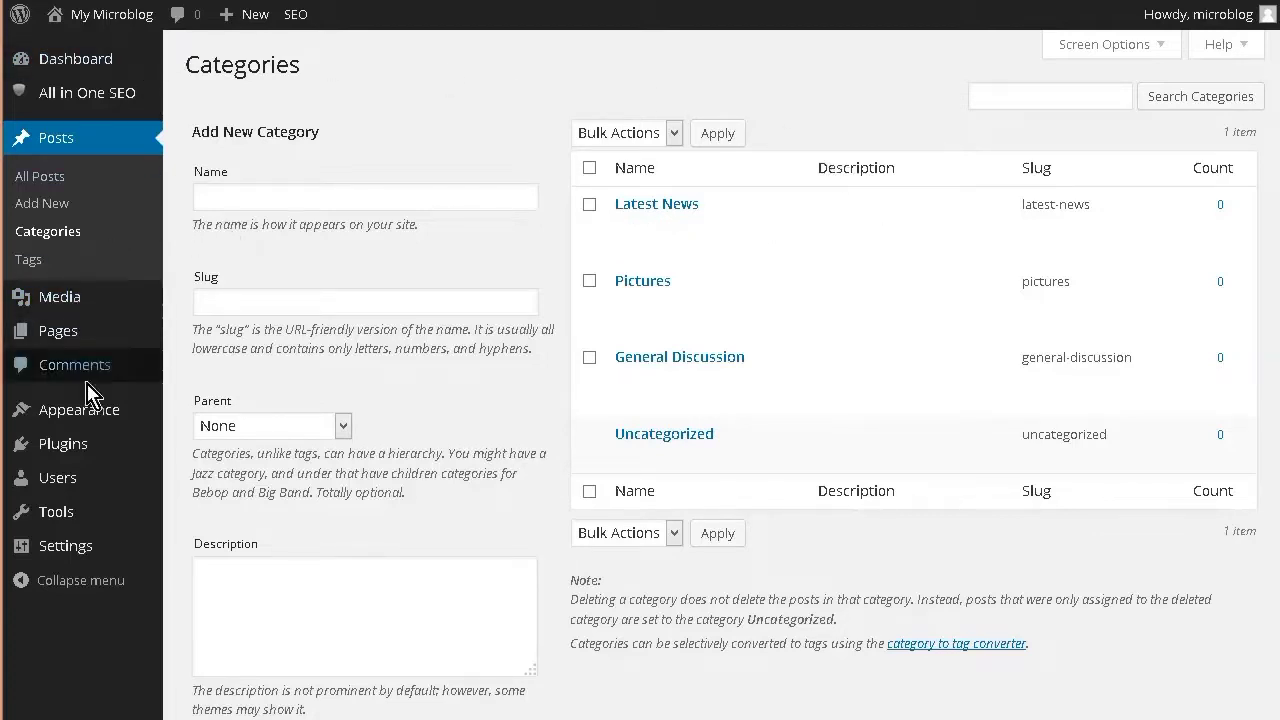
Start adding a new theme, search the theme directory for "p2" and look through the matching themes
mouse_move(90, 422)
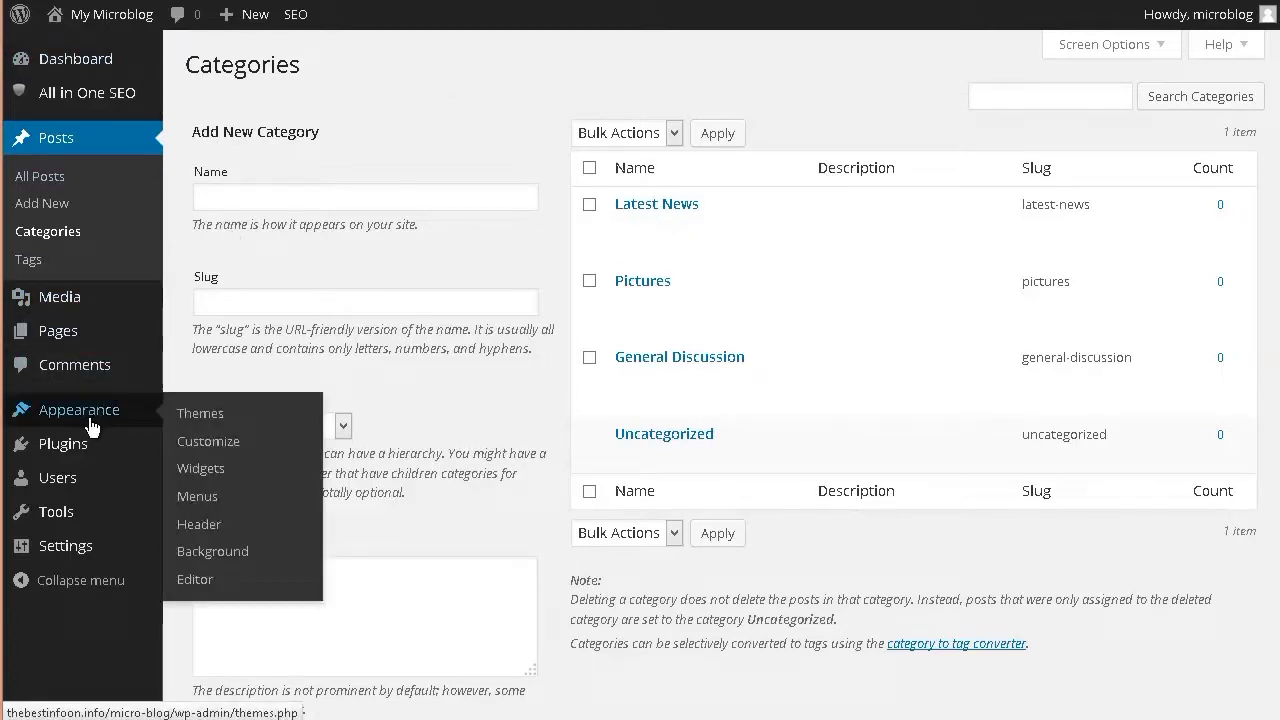
left_click(195, 415)
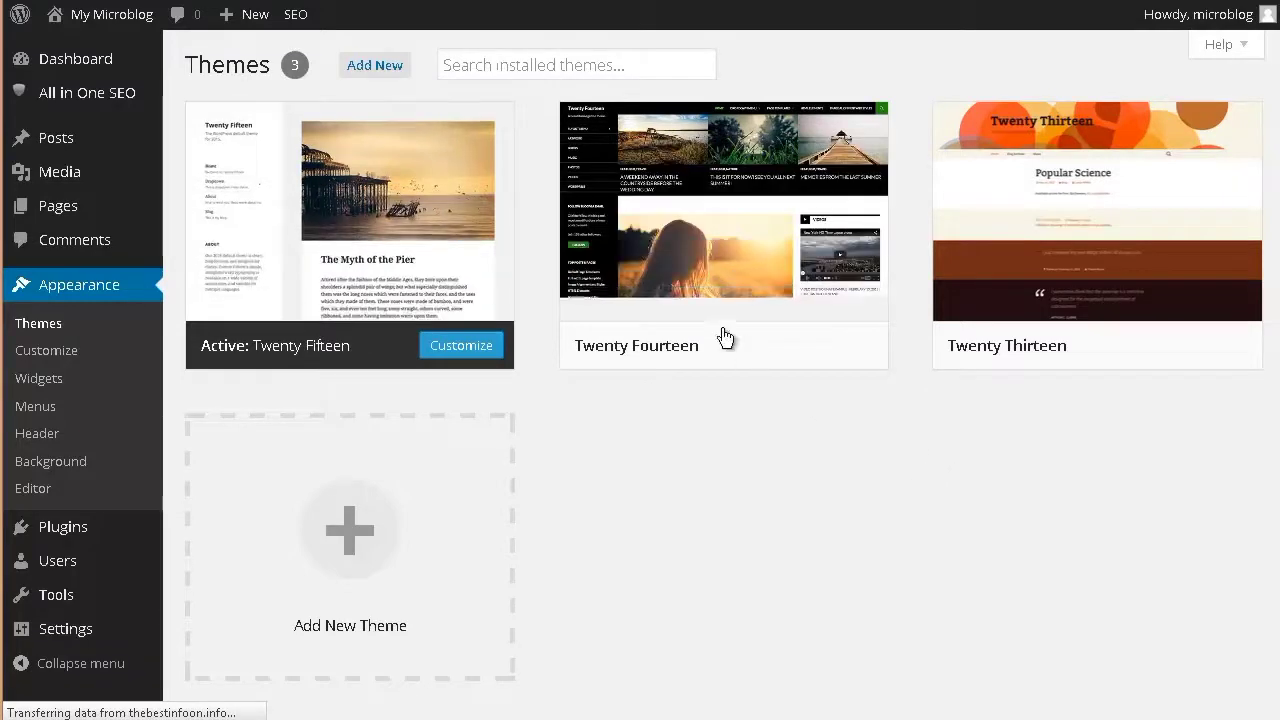
left_click(394, 96)
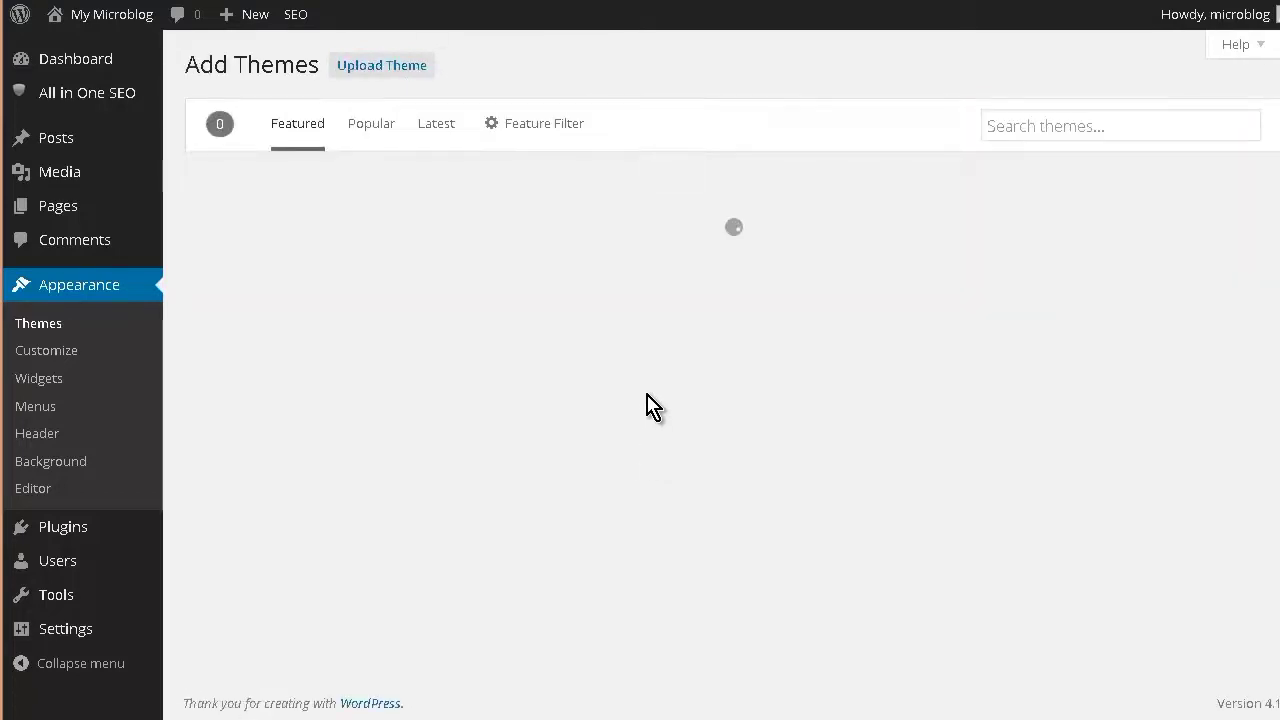
left_click(1039, 126)
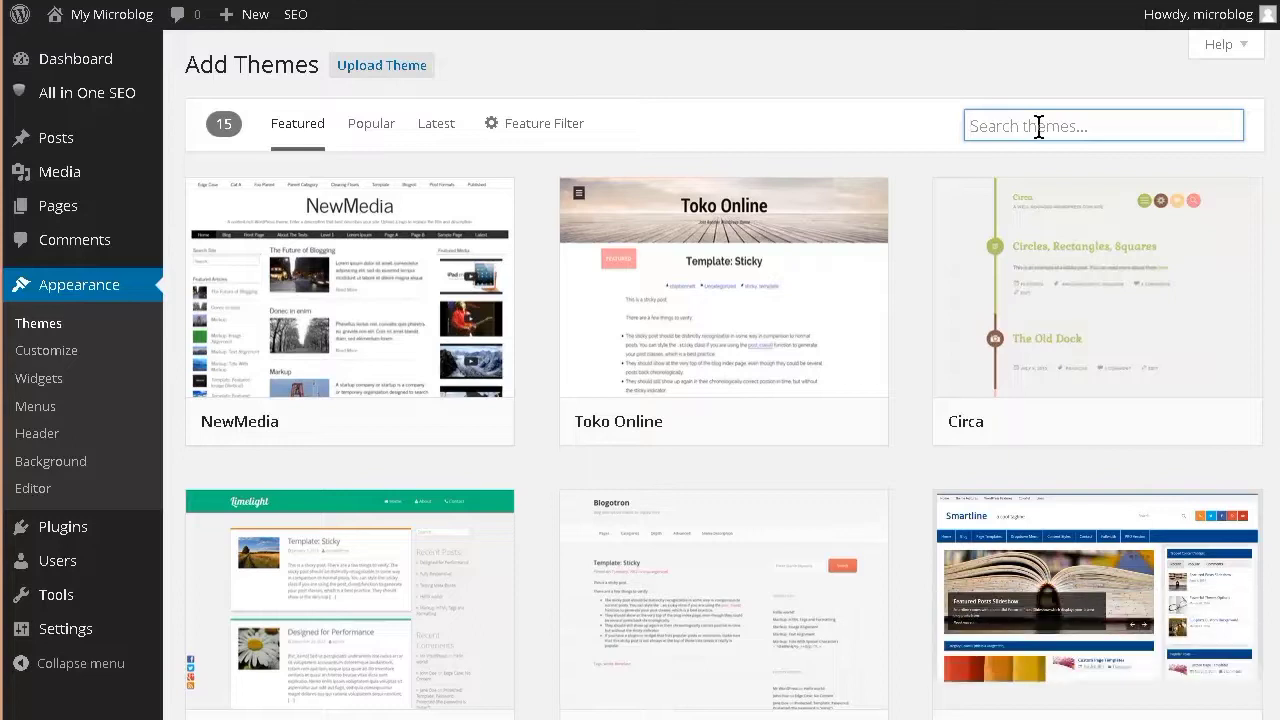
type("p2")
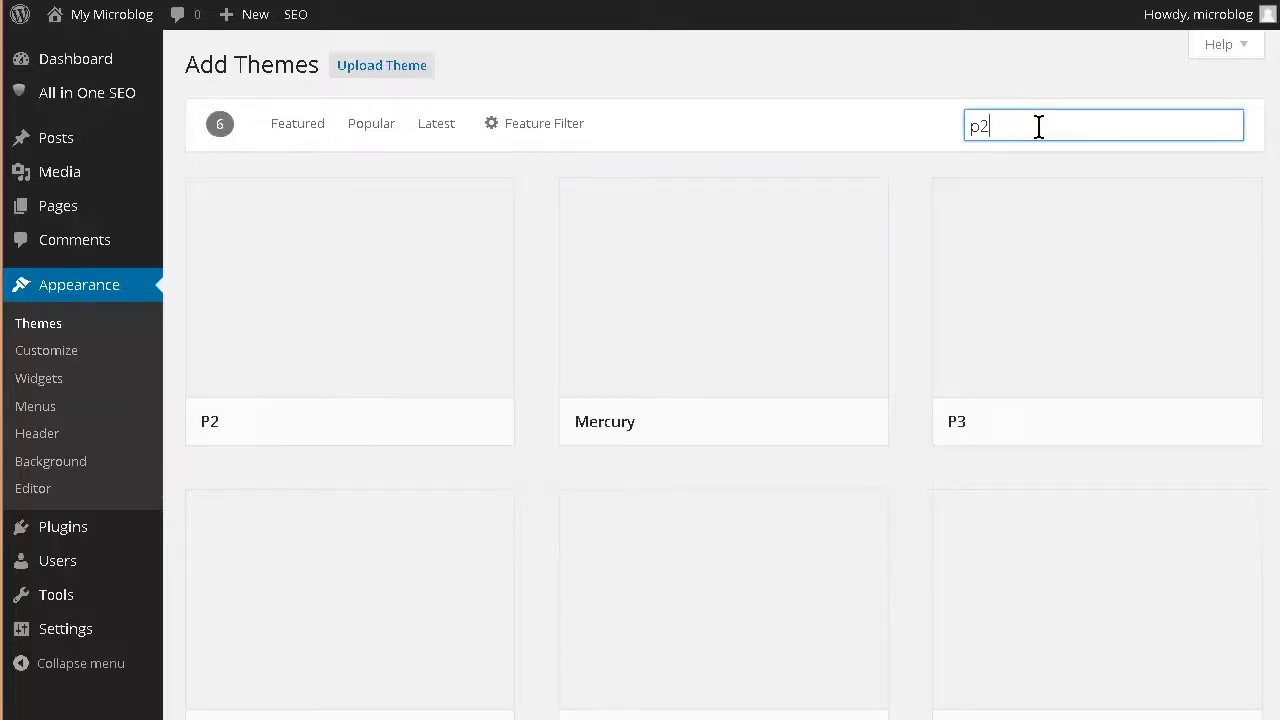
scroll(921, 197, "down", 3)
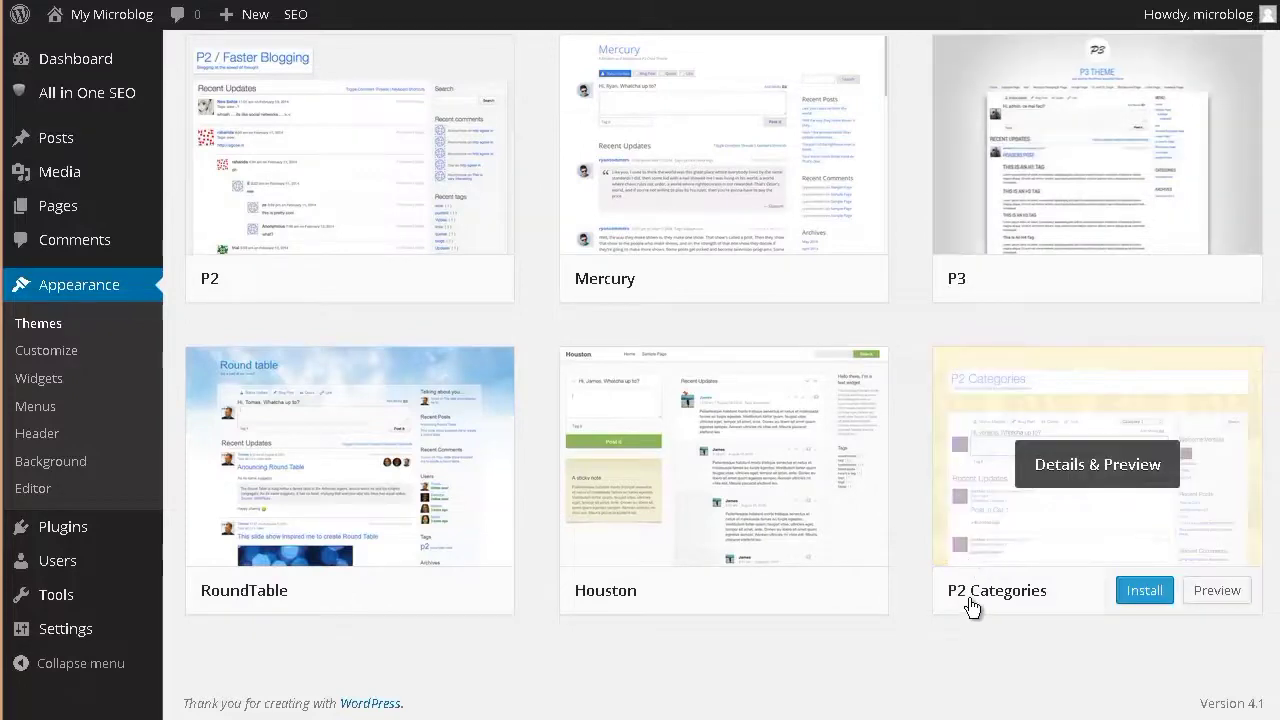
Install the P2 Categories theme from the search results and activate it
mouse_move(1043, 470)
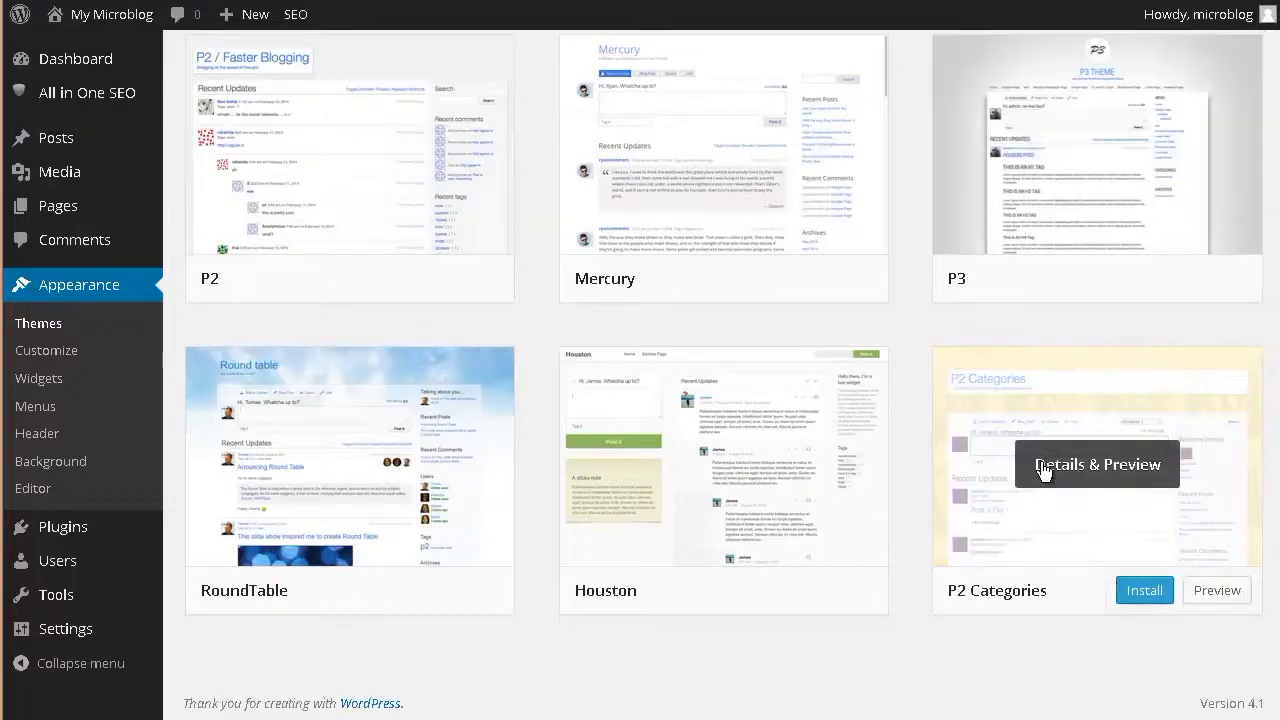
left_click(1147, 594)
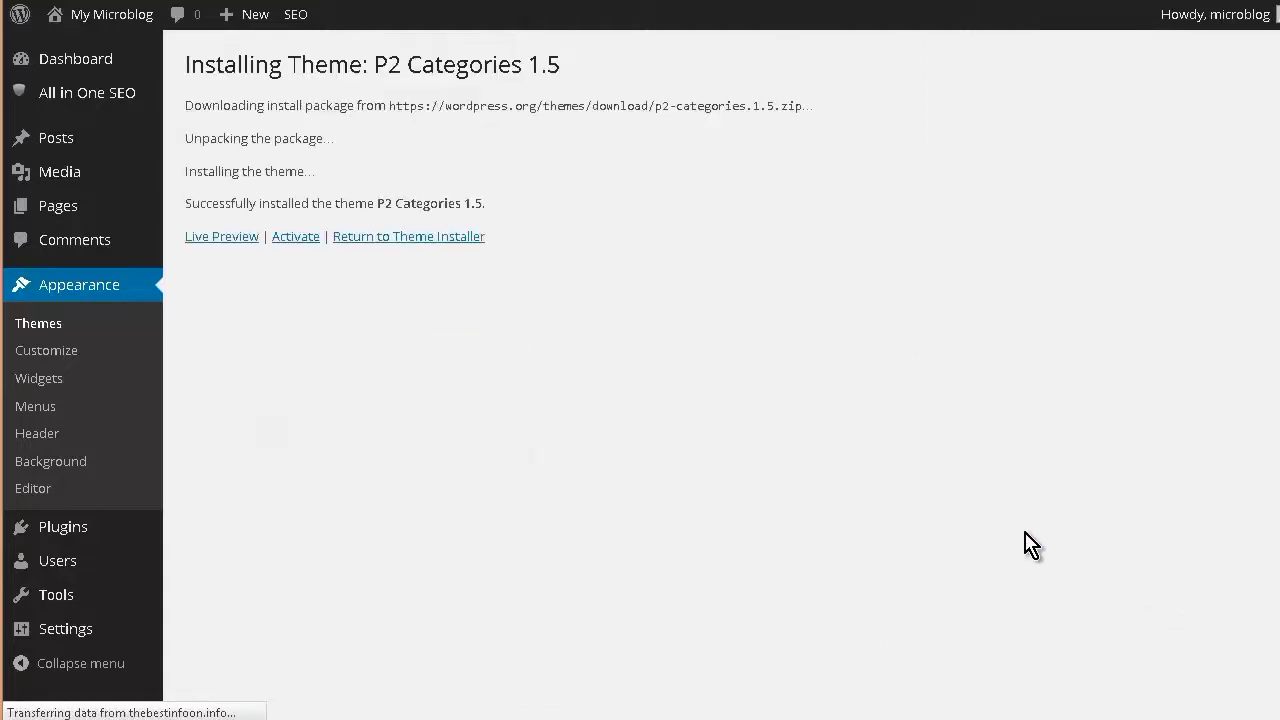
left_click(304, 237)
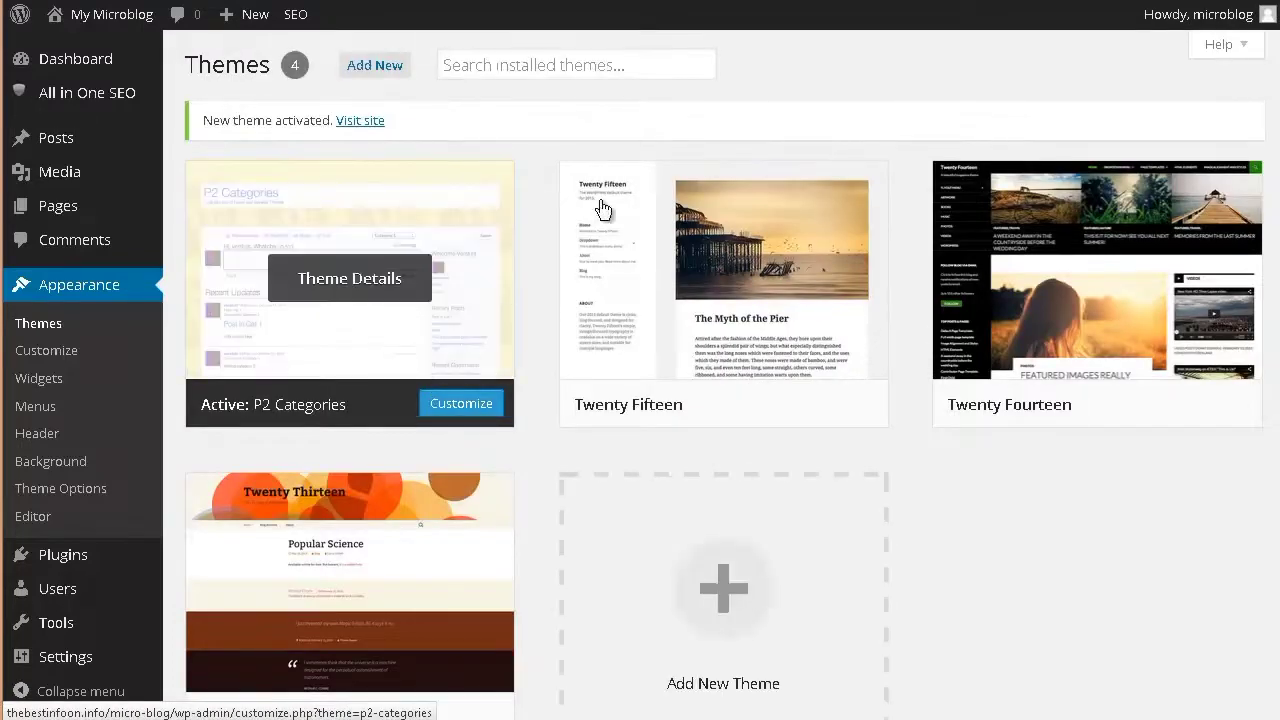
Visit the site and examine the front page and sidebar under the newly activated theme
mouse_move(708, 204)
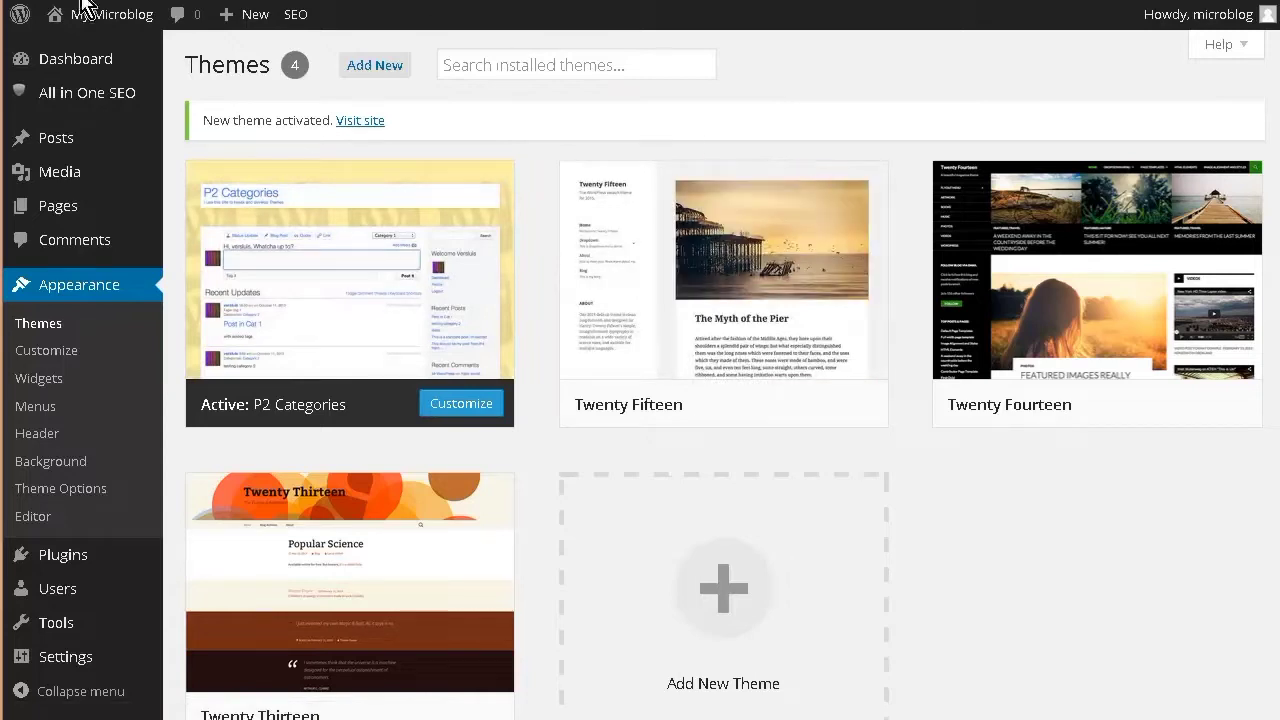
mouse_move(88, 12)
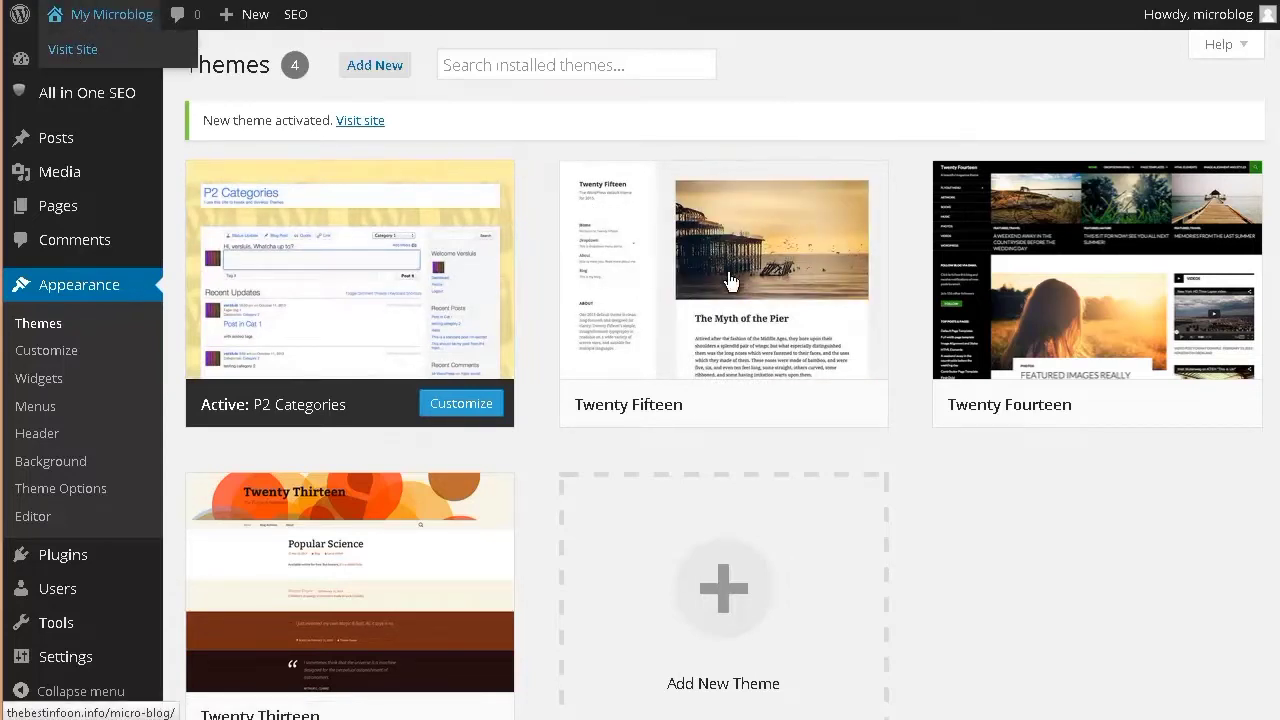
mouse_move(934, 340)
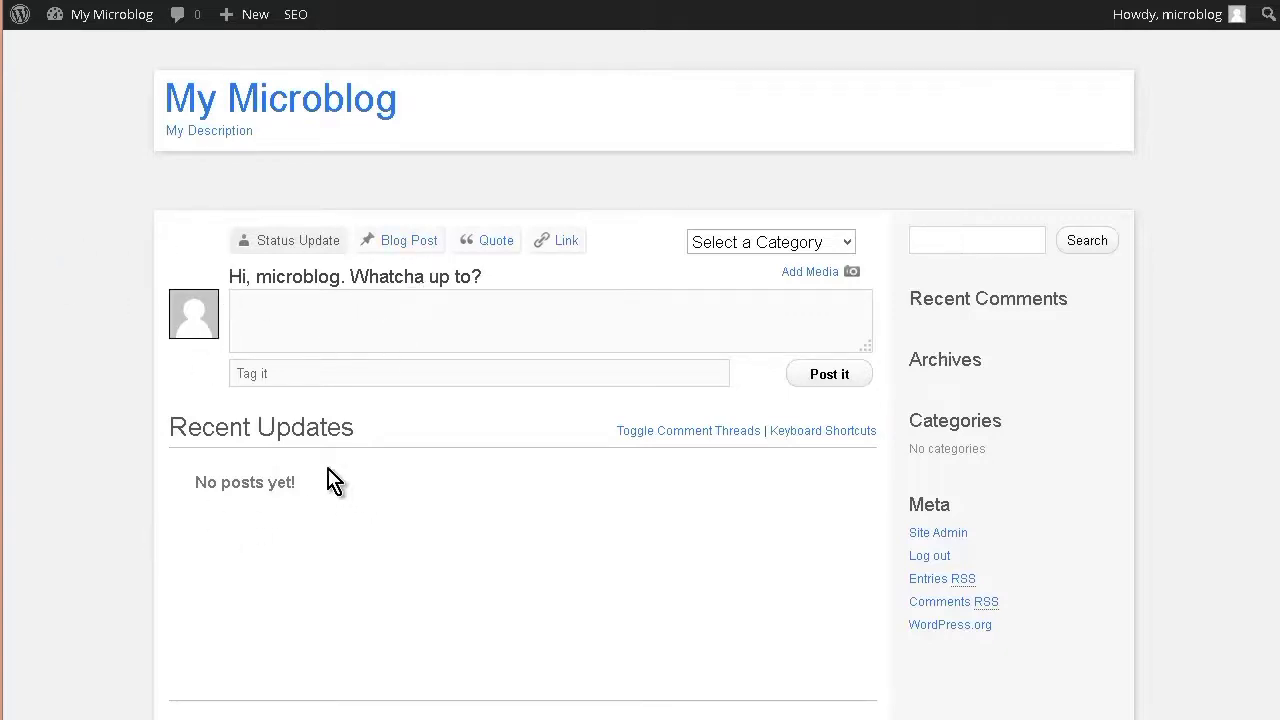
scroll(365, 500, "down", 1)
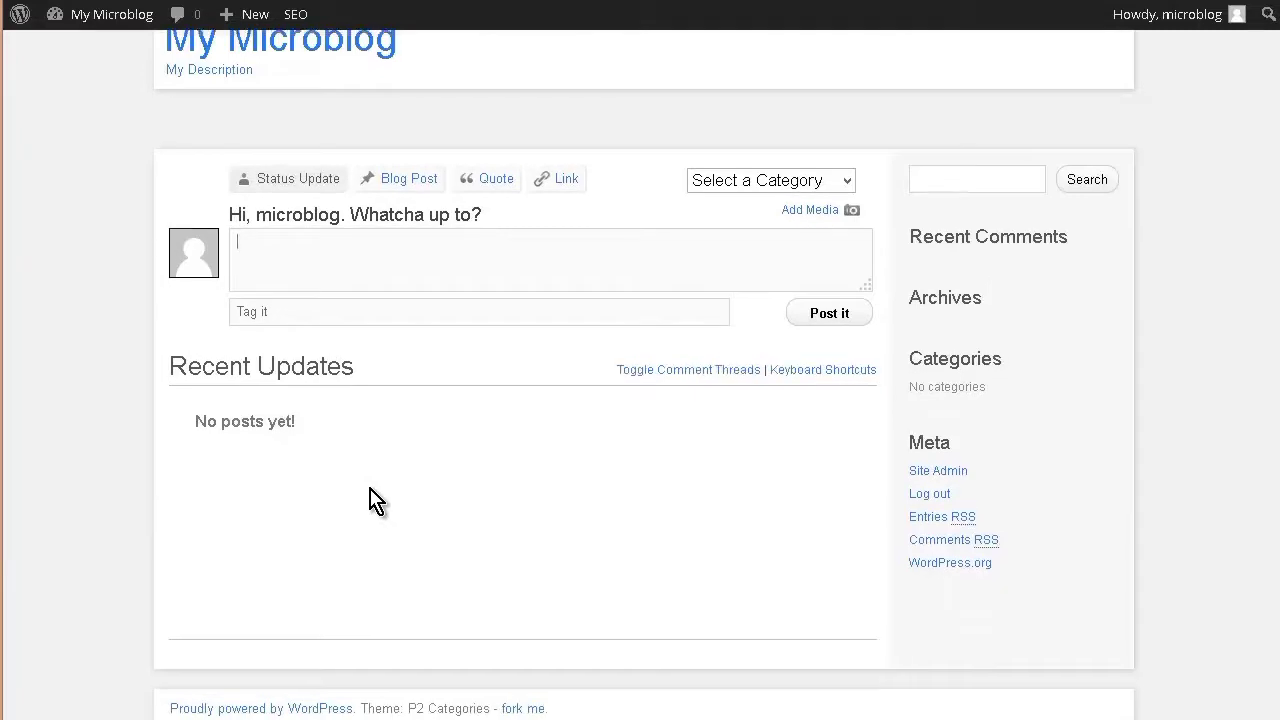
scroll(371, 500, "up", 1)
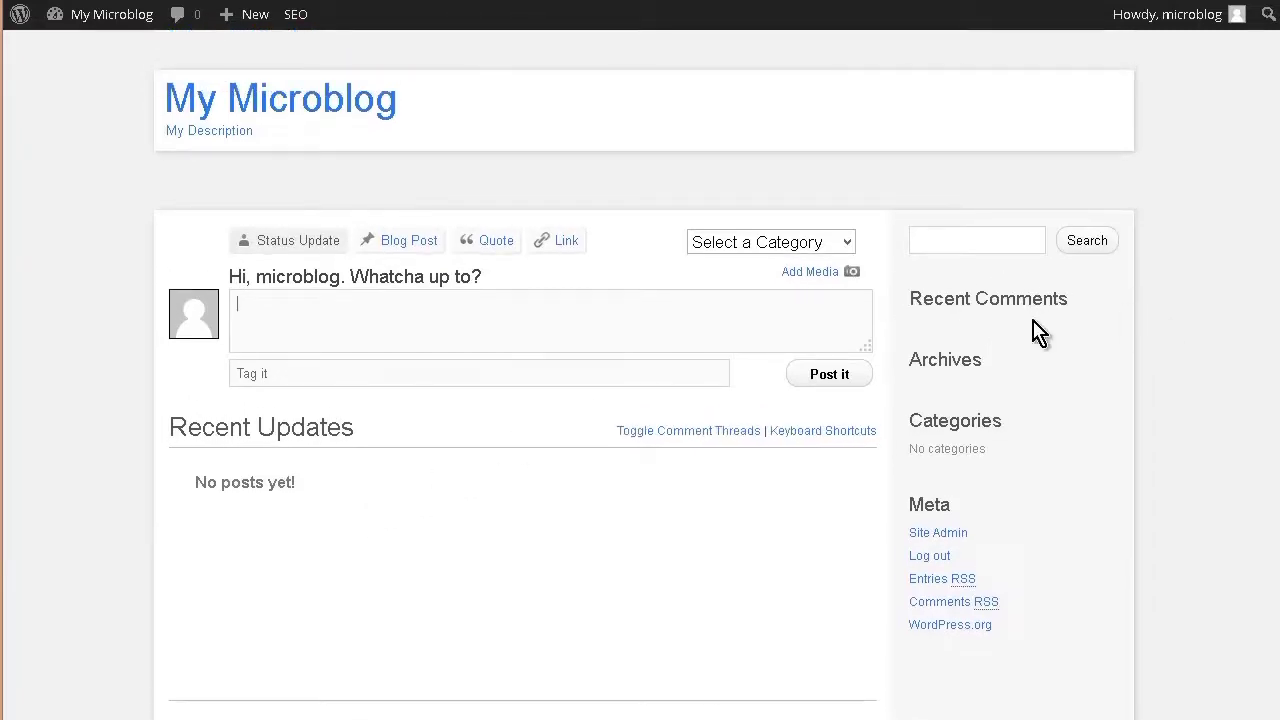
scroll(1028, 420, "down", 1)
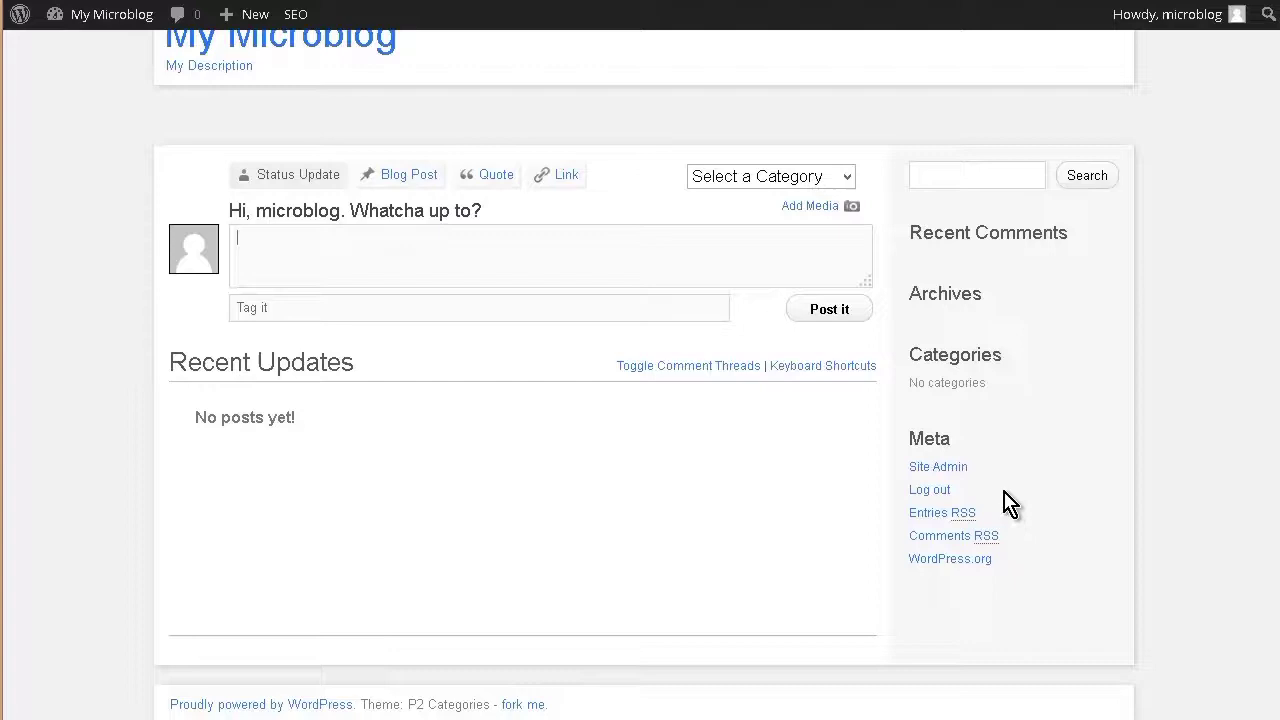
scroll(1010, 505, "up", 1)
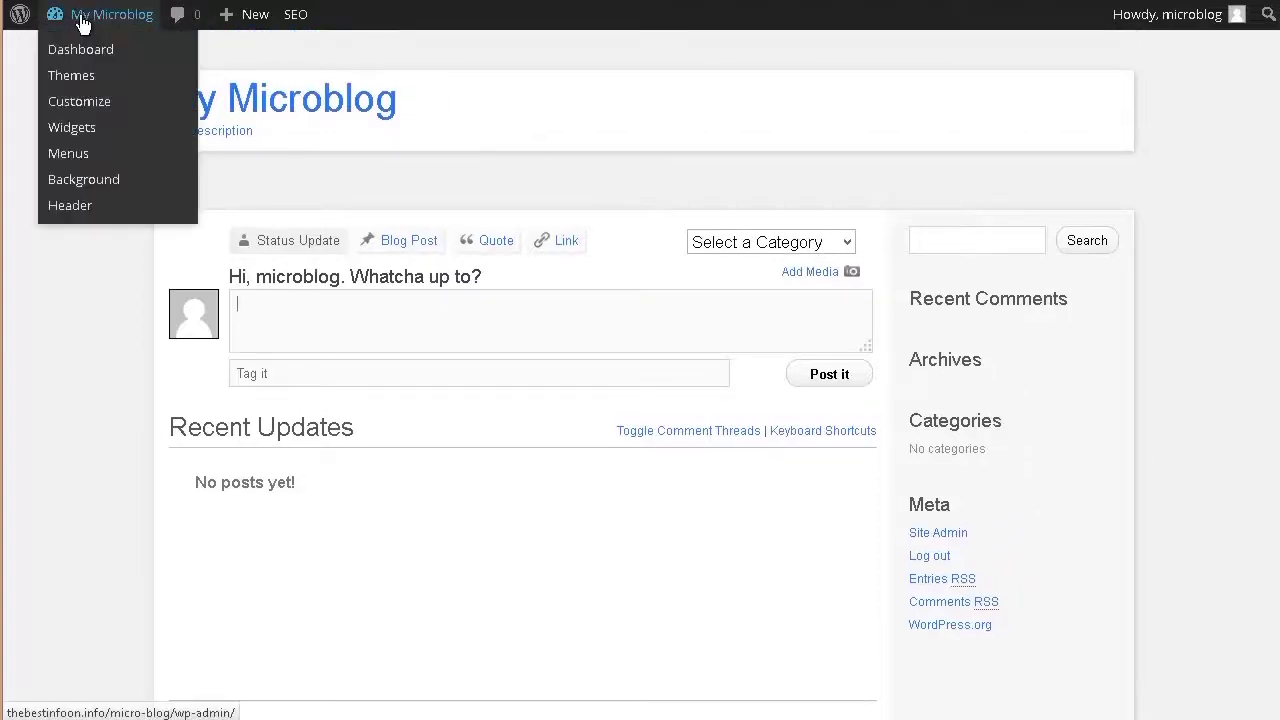
Open the widget settings and remove Recent Posts, Recent Comments, Archives and Meta from the Sidebar
left_click(84, 139)
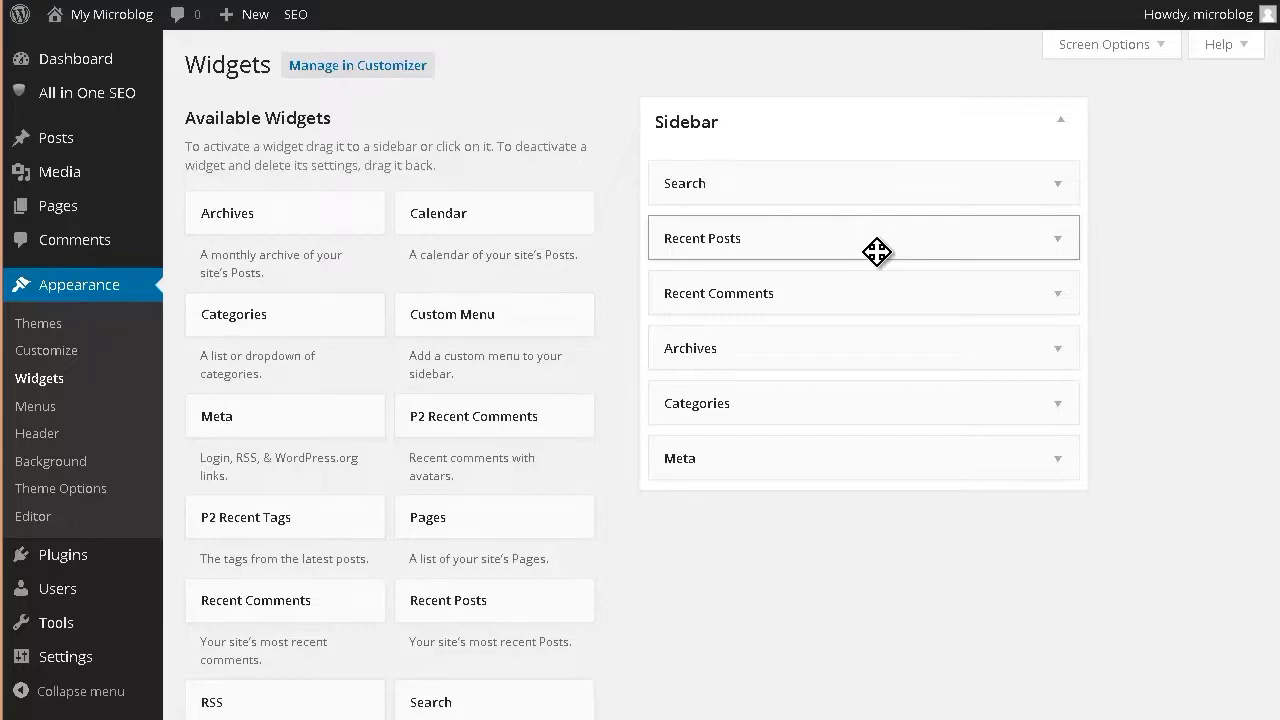
left_click_drag(891, 251, 620, 252)
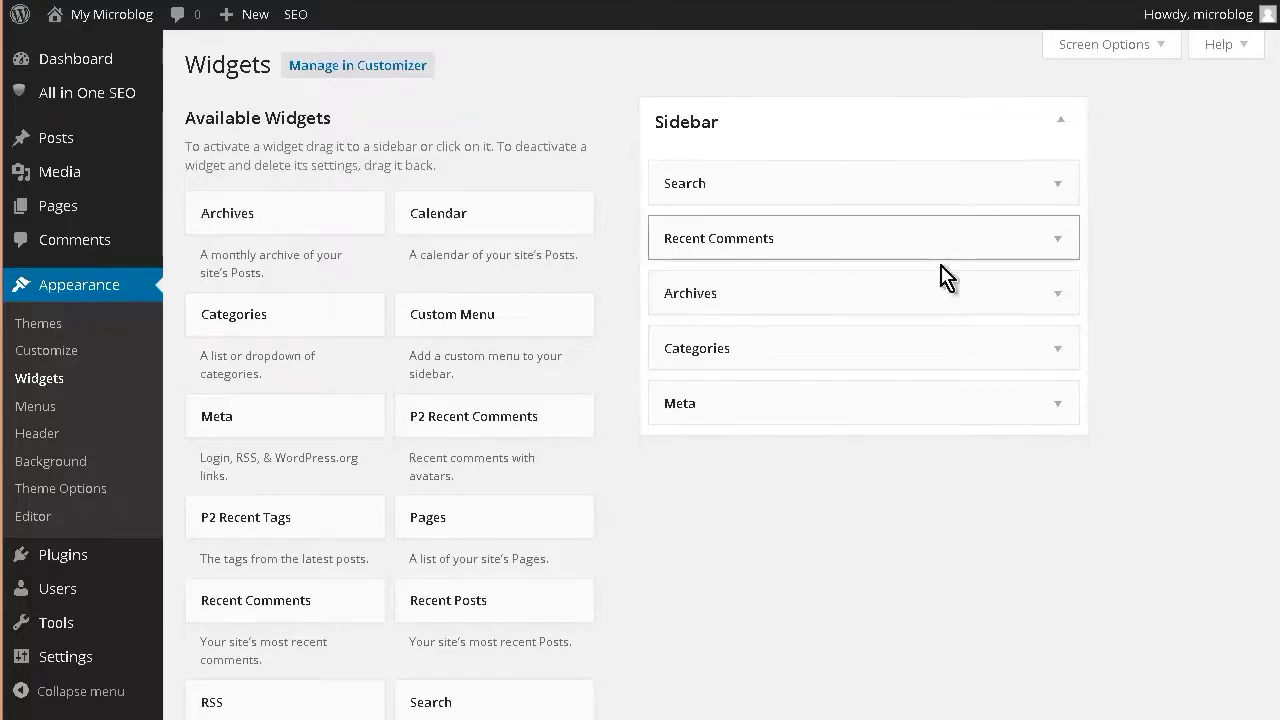
left_click_drag(882, 295, 350, 276)
left_click_drag(824, 248, 330, 228)
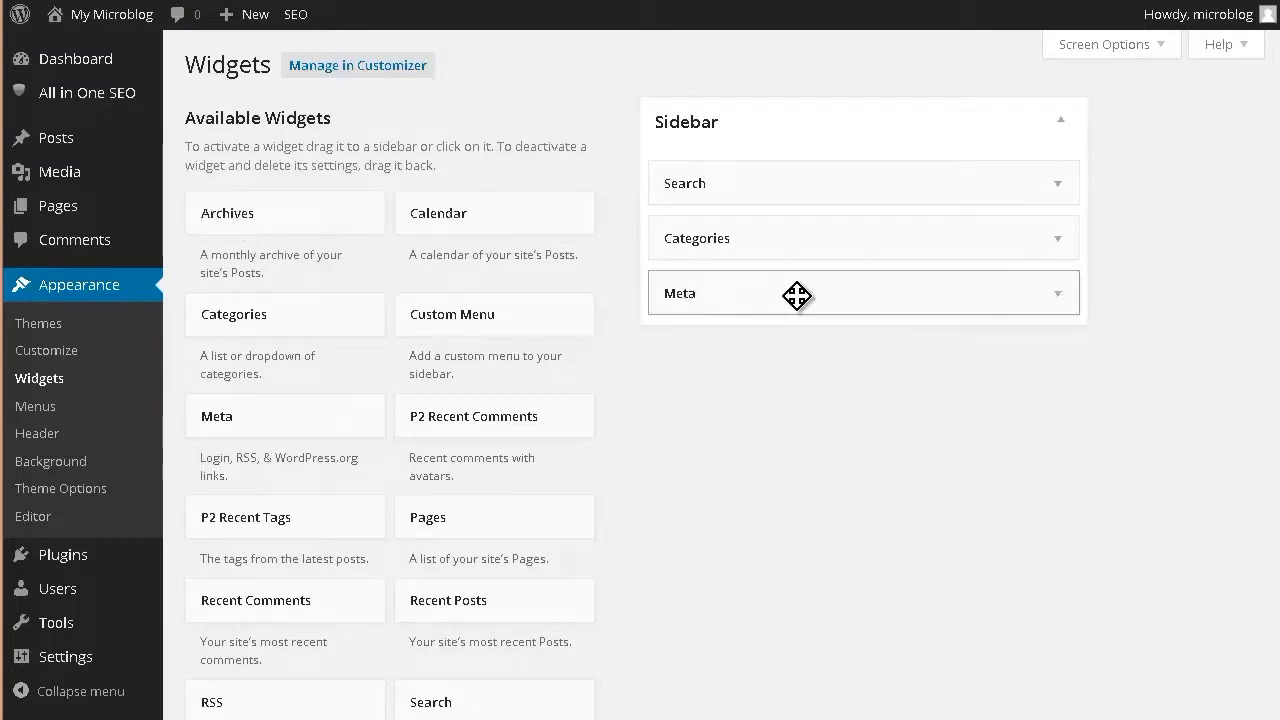
left_click_drag(740, 300, 300, 300)
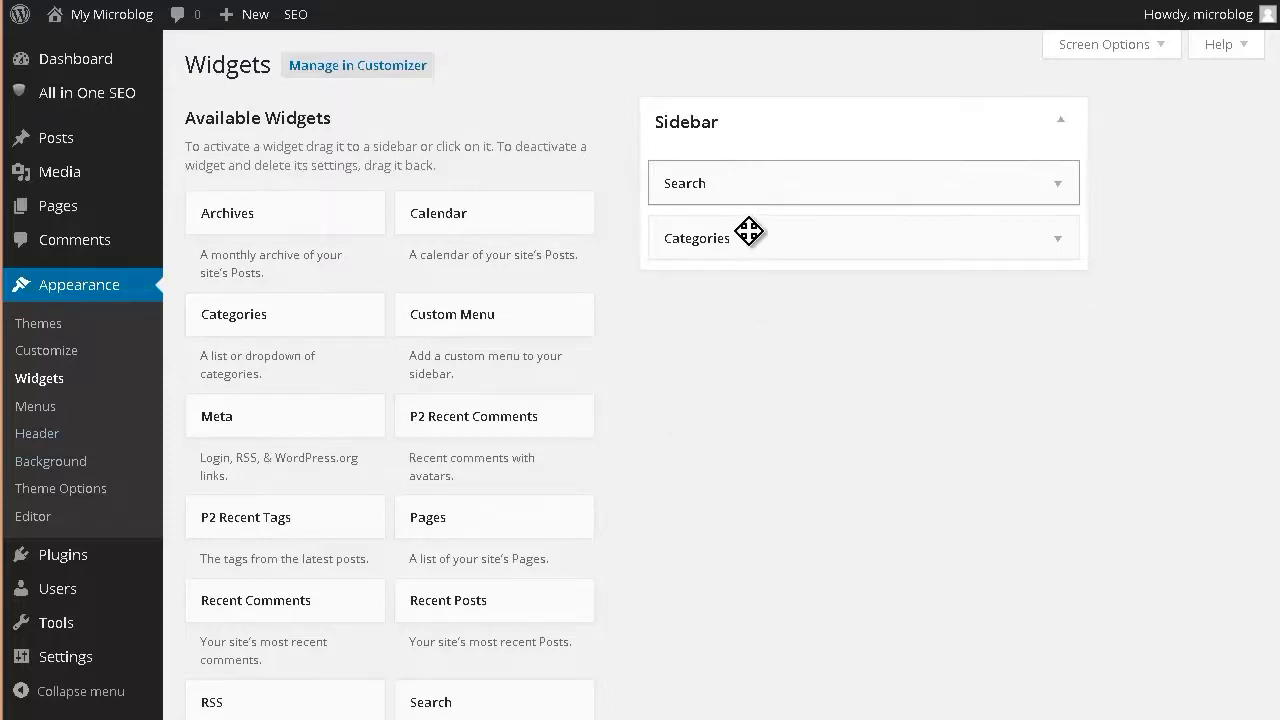
Add the Archives widget below Categories in the Sidebar and save it
scroll(650, 450, "down", 4)
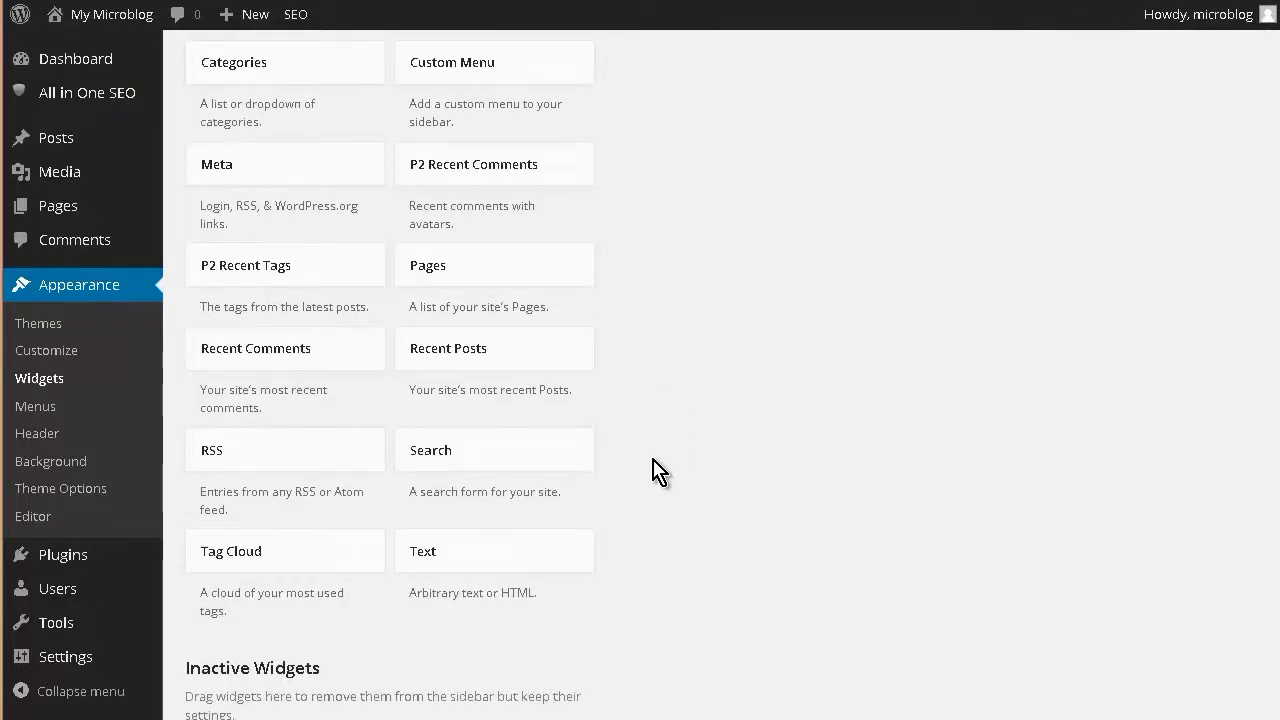
scroll(304, 548, "up", 2)
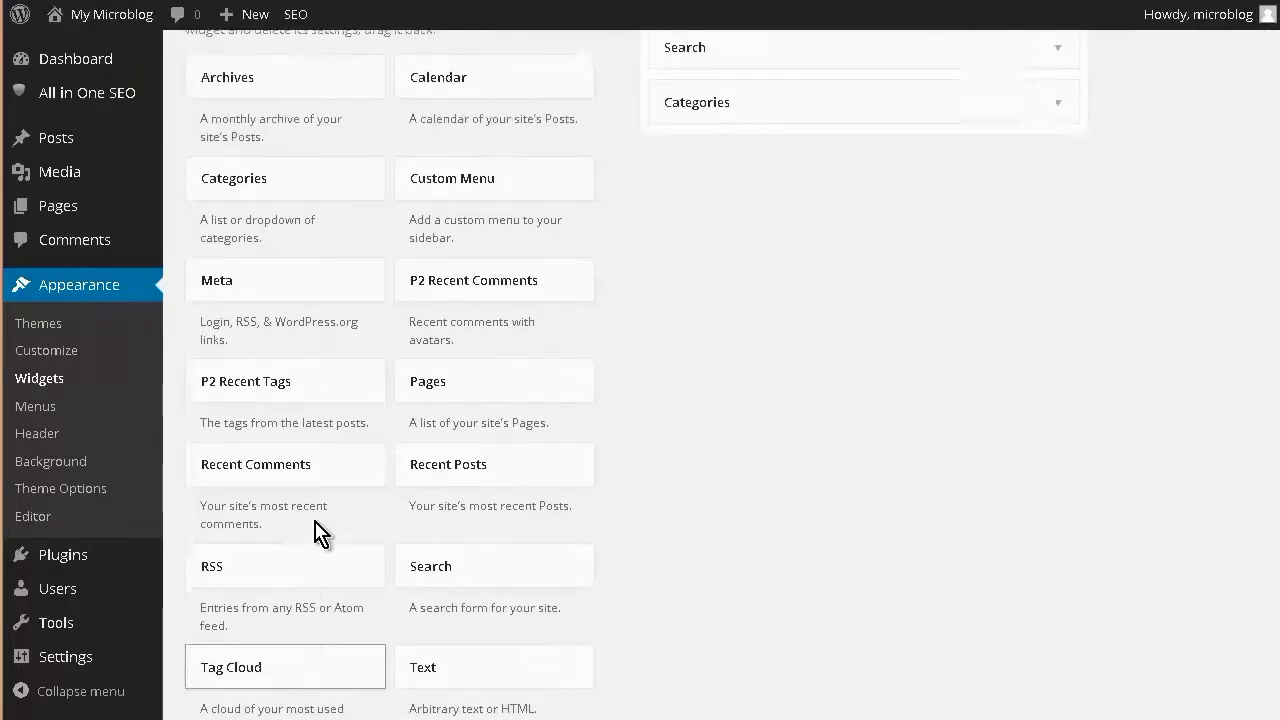
scroll(335, 513, "up", 2)
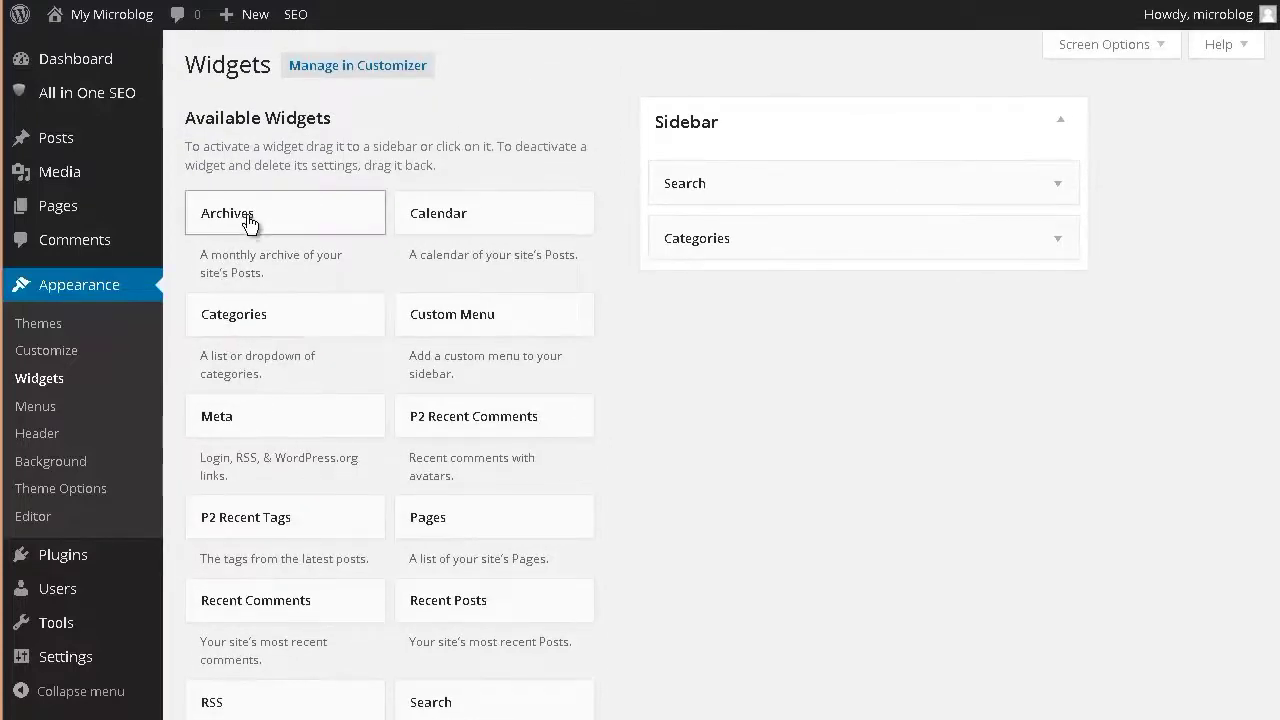
left_click_drag(260, 212, 894, 334)
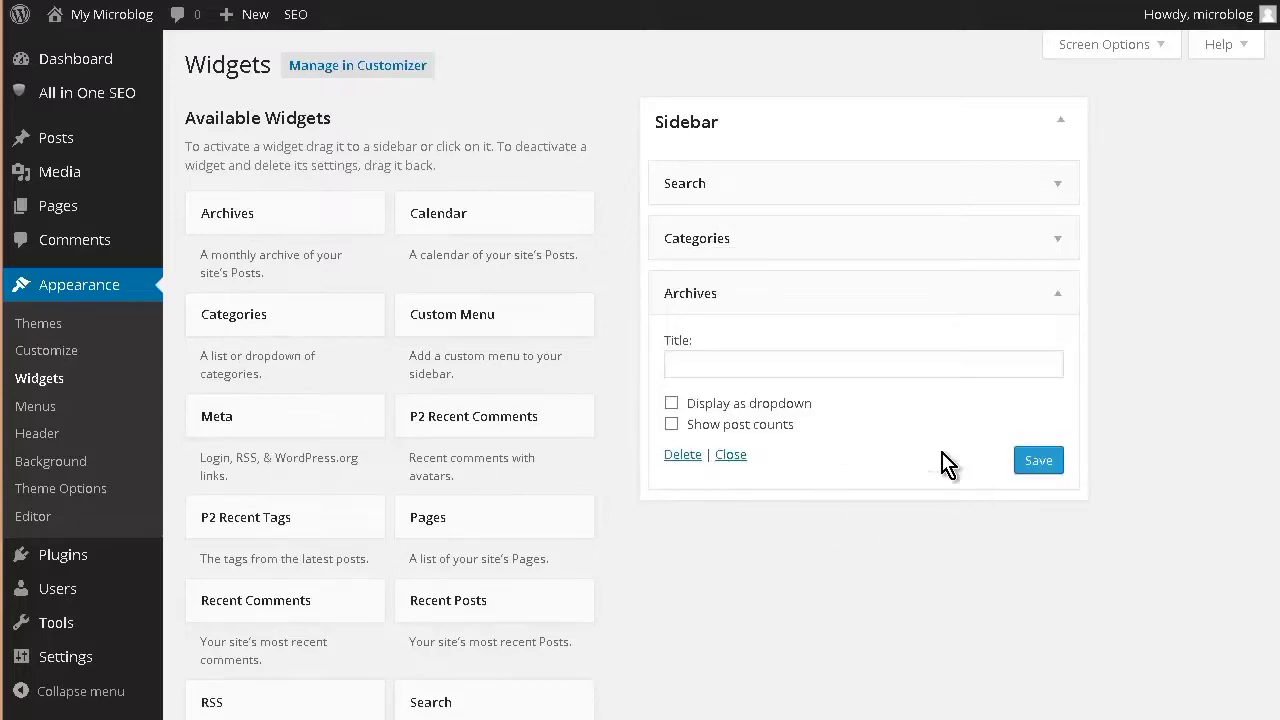
left_click(1030, 460)
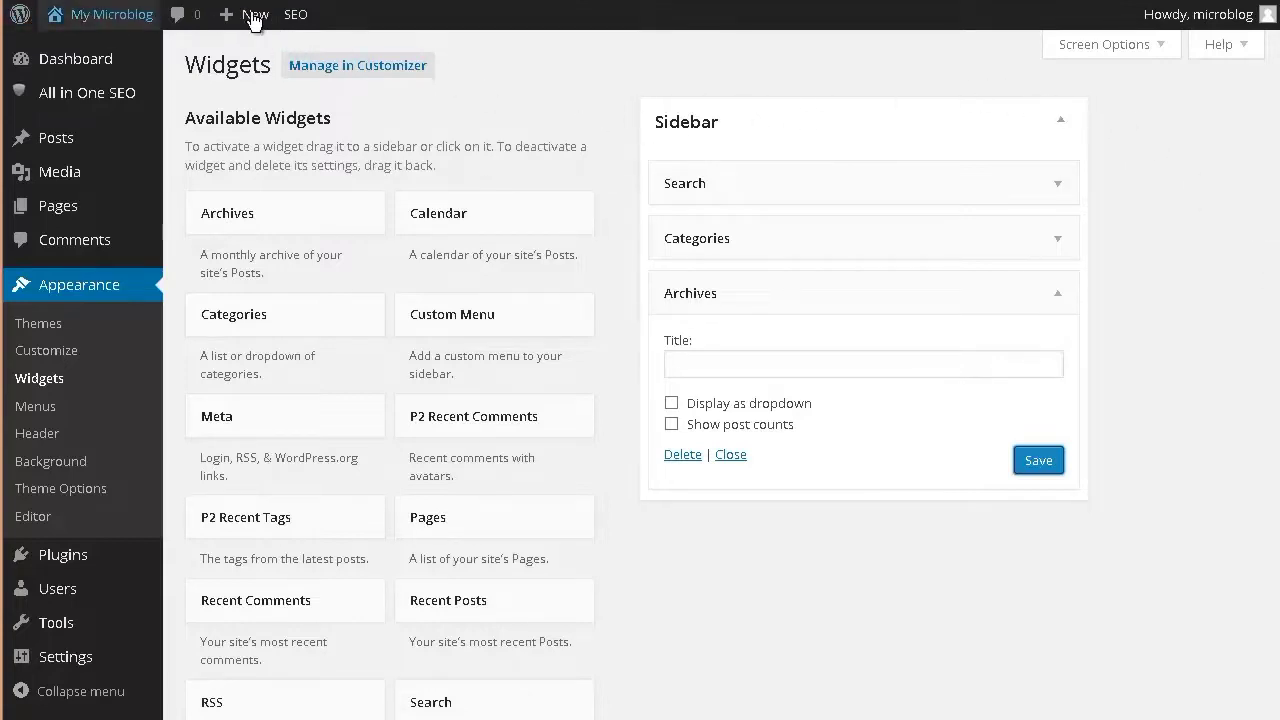
Start adding a new plugin and search the plugin directory for "custom meta"
mouse_move(72, 27)
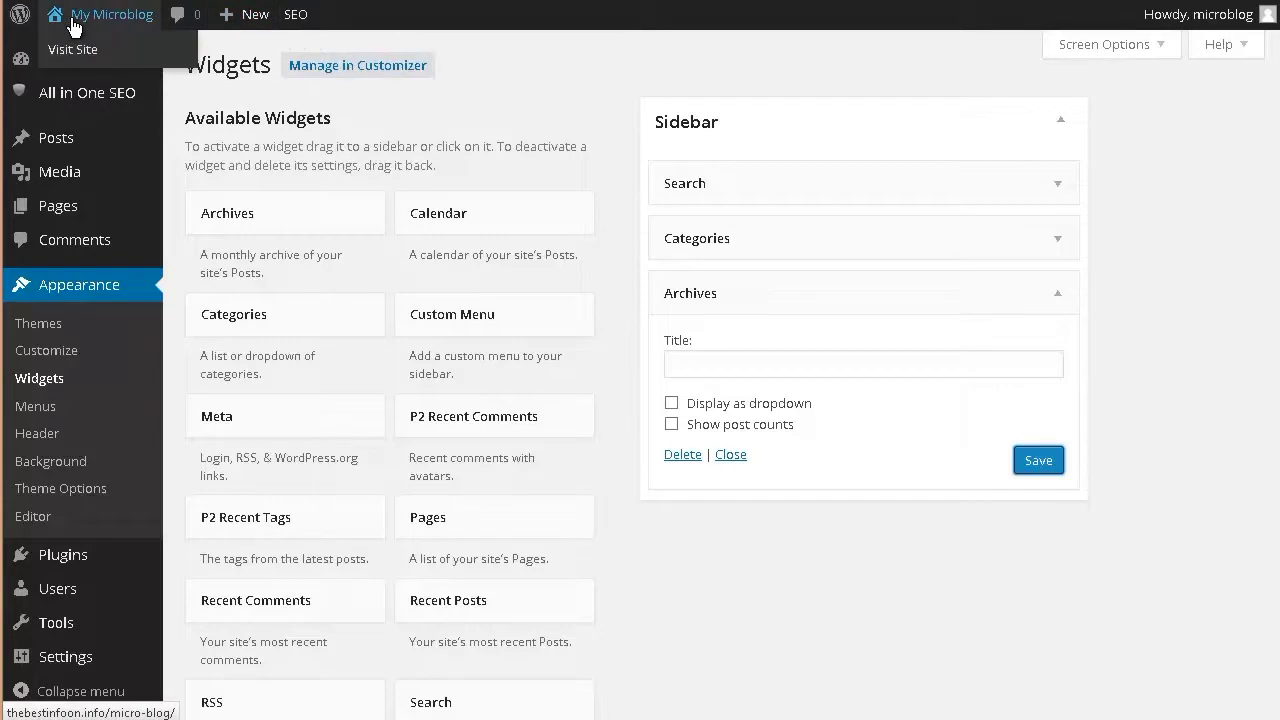
mouse_move(59, 155)
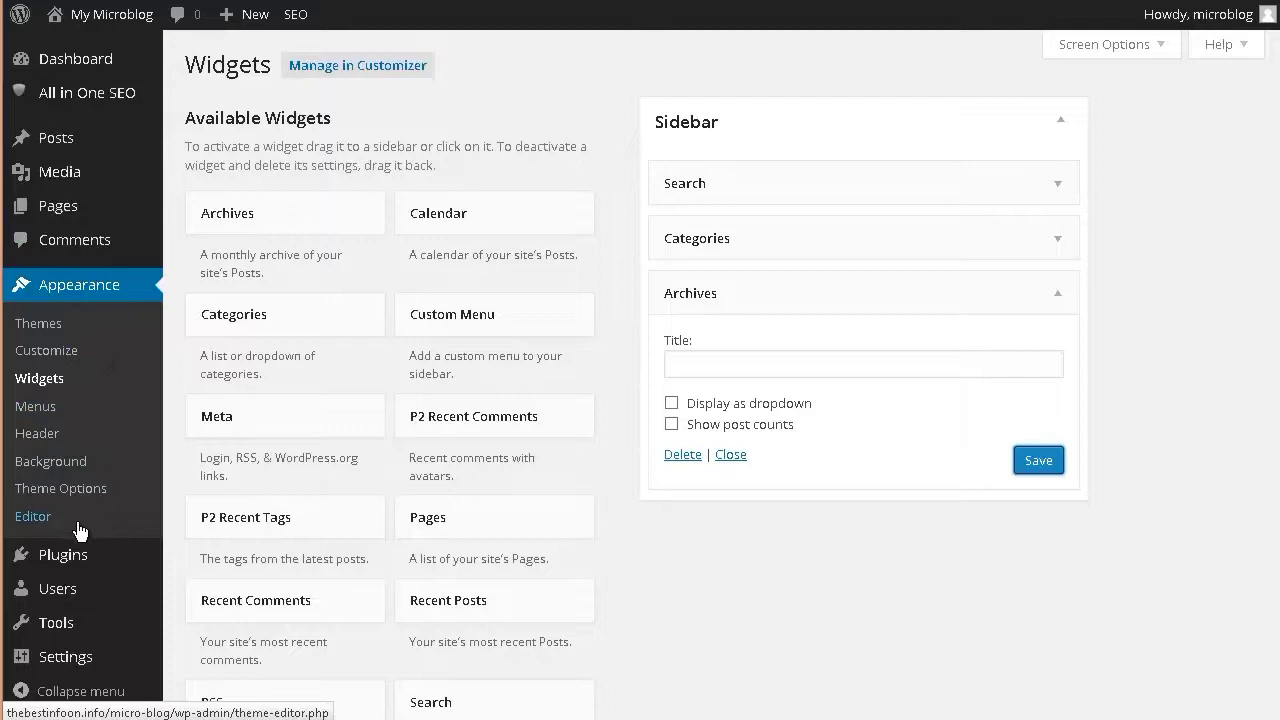
mouse_move(83, 557)
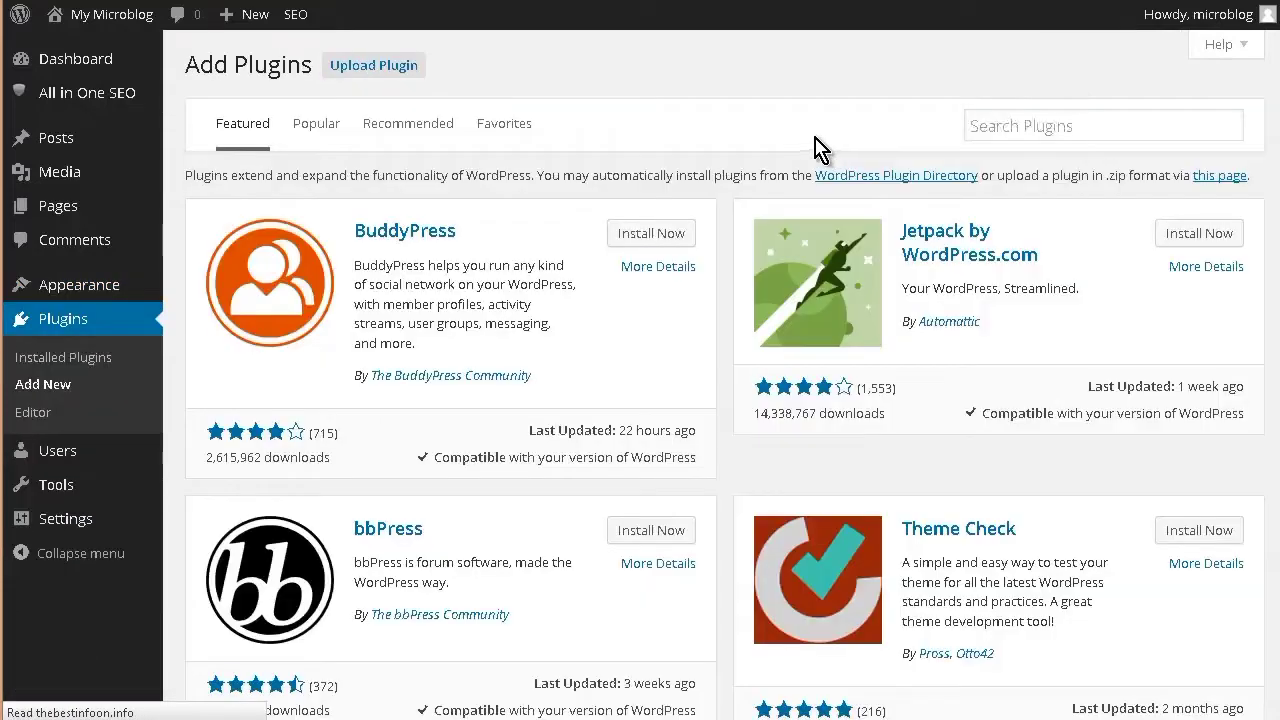
left_click(1020, 126)
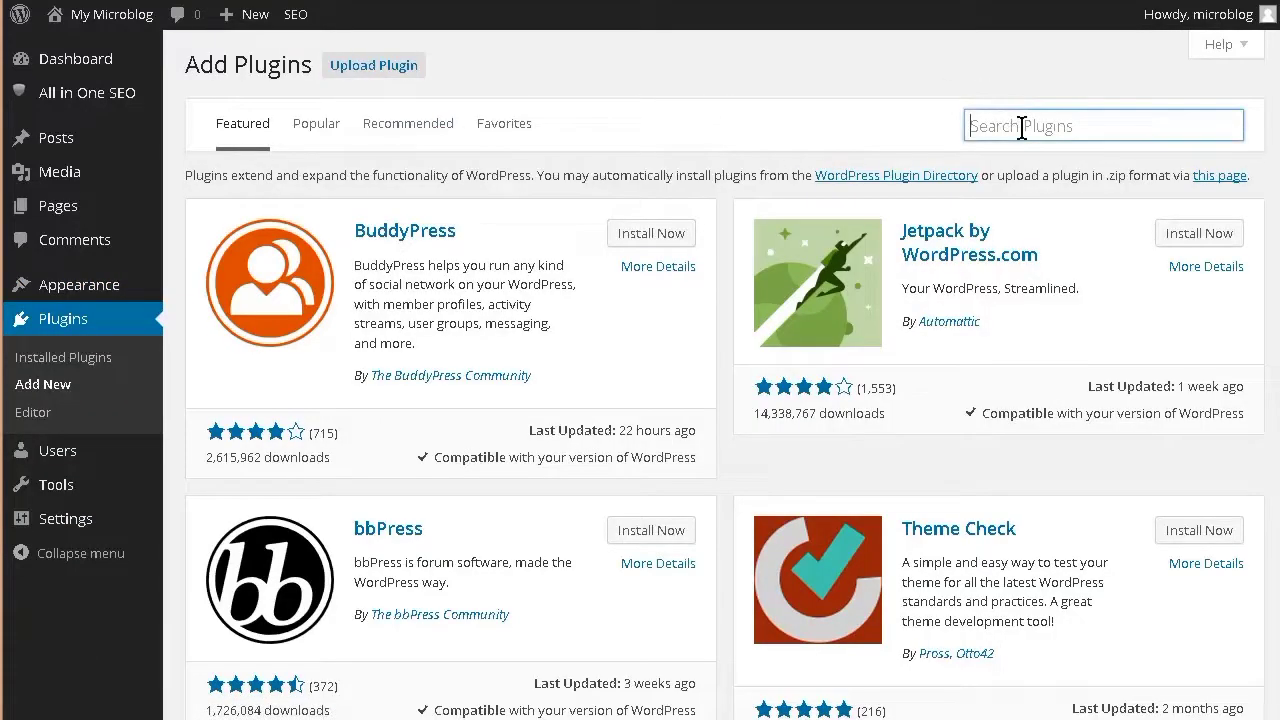
type("custom meta")
key("Return")
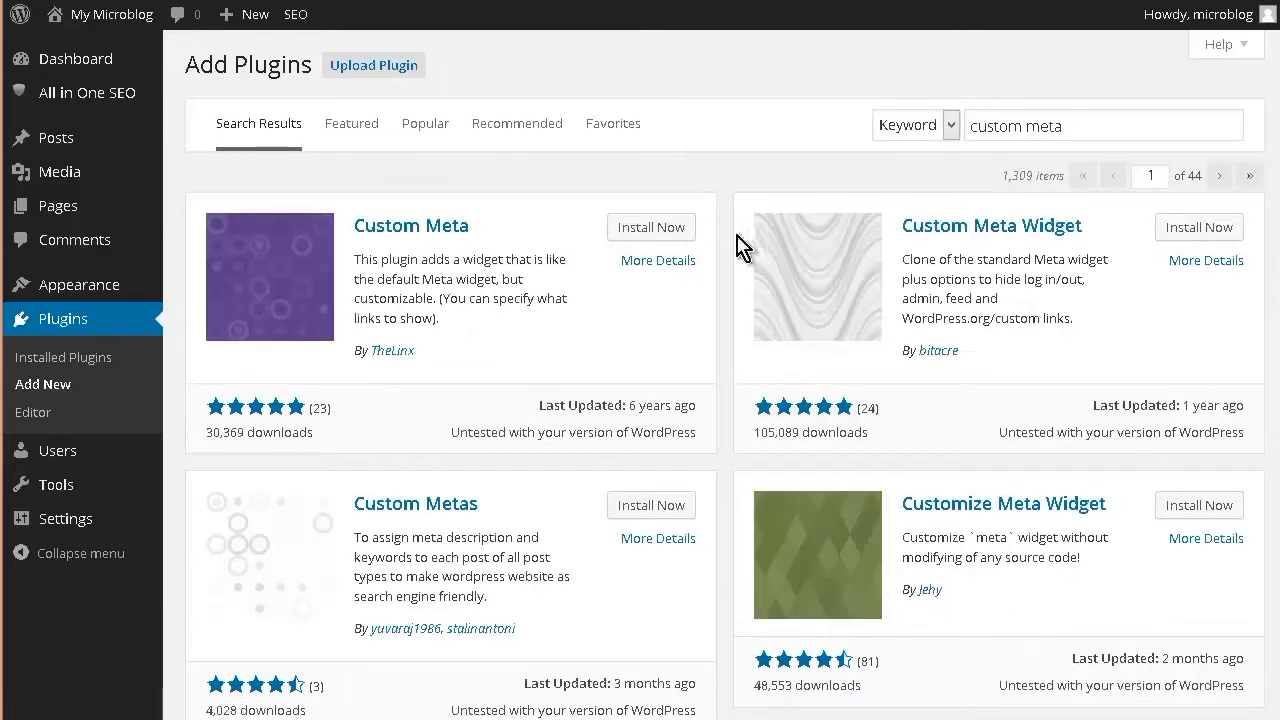
Install the Custom Meta plugin and activate it
left_click(660, 236)
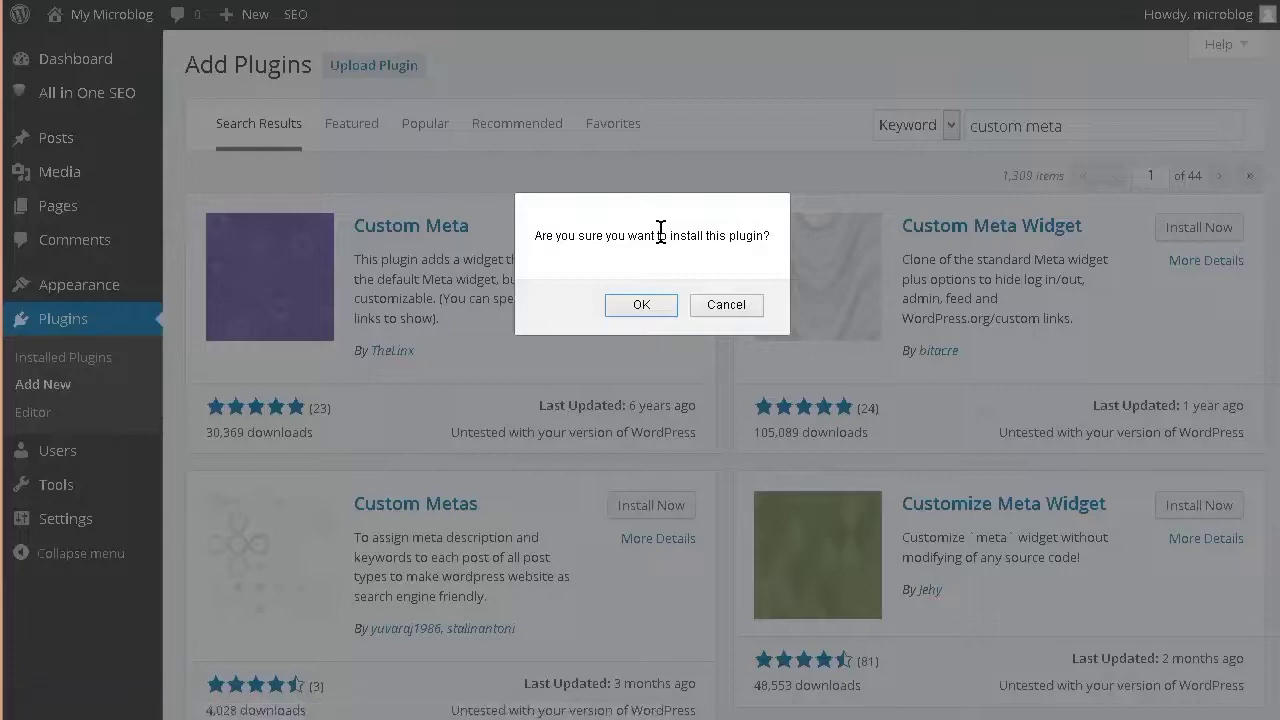
left_click(648, 307)
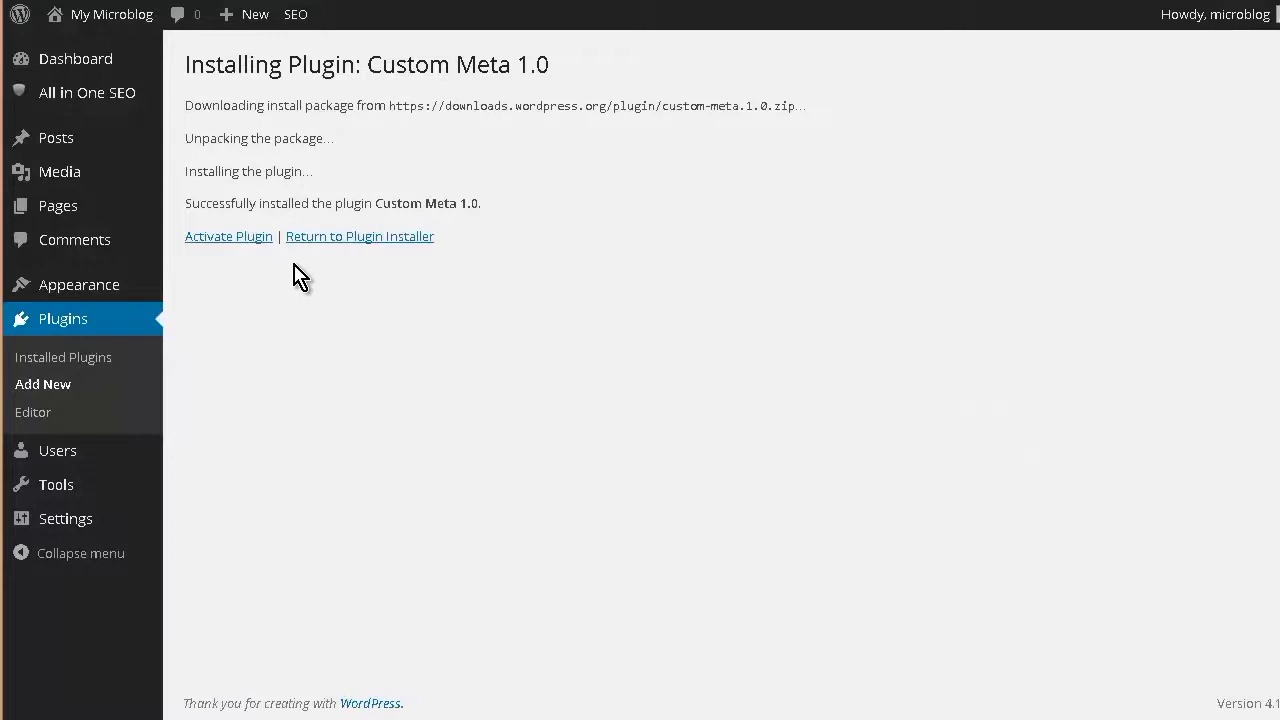
left_click(240, 244)
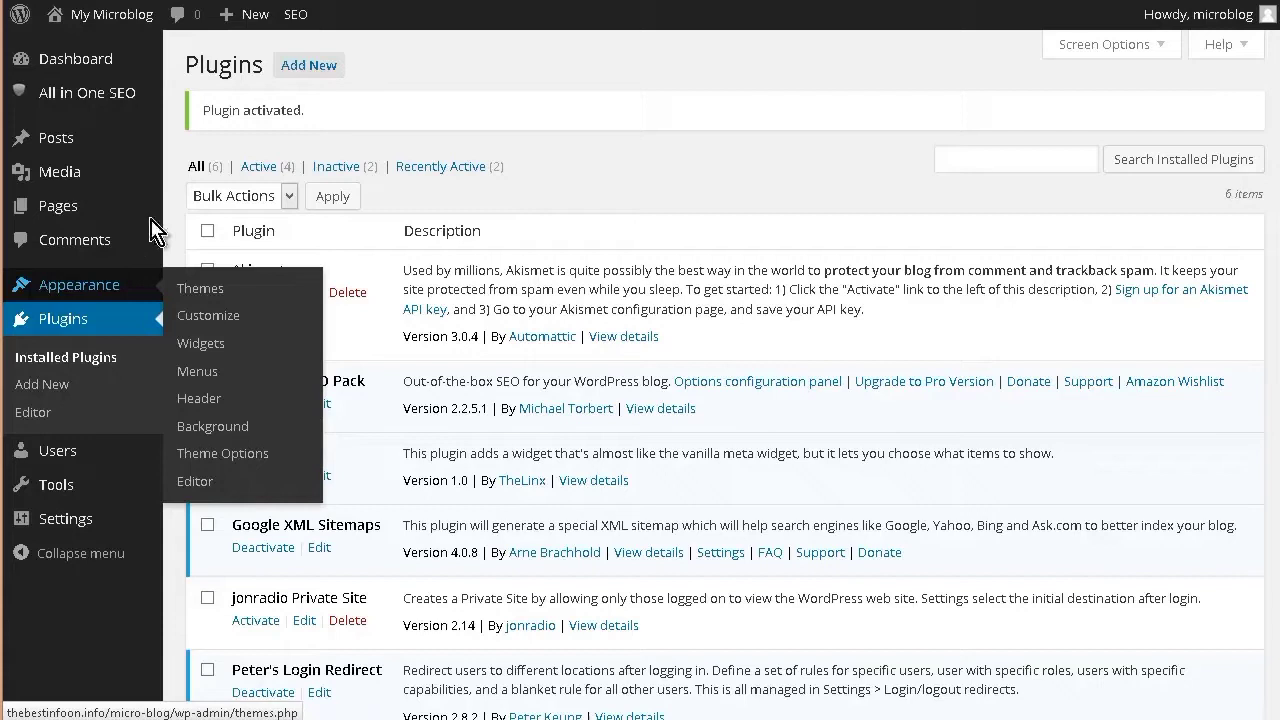
Open the widget settings and add the Custom Meta widget below Archives in the Sidebar
mouse_move(98, 289)
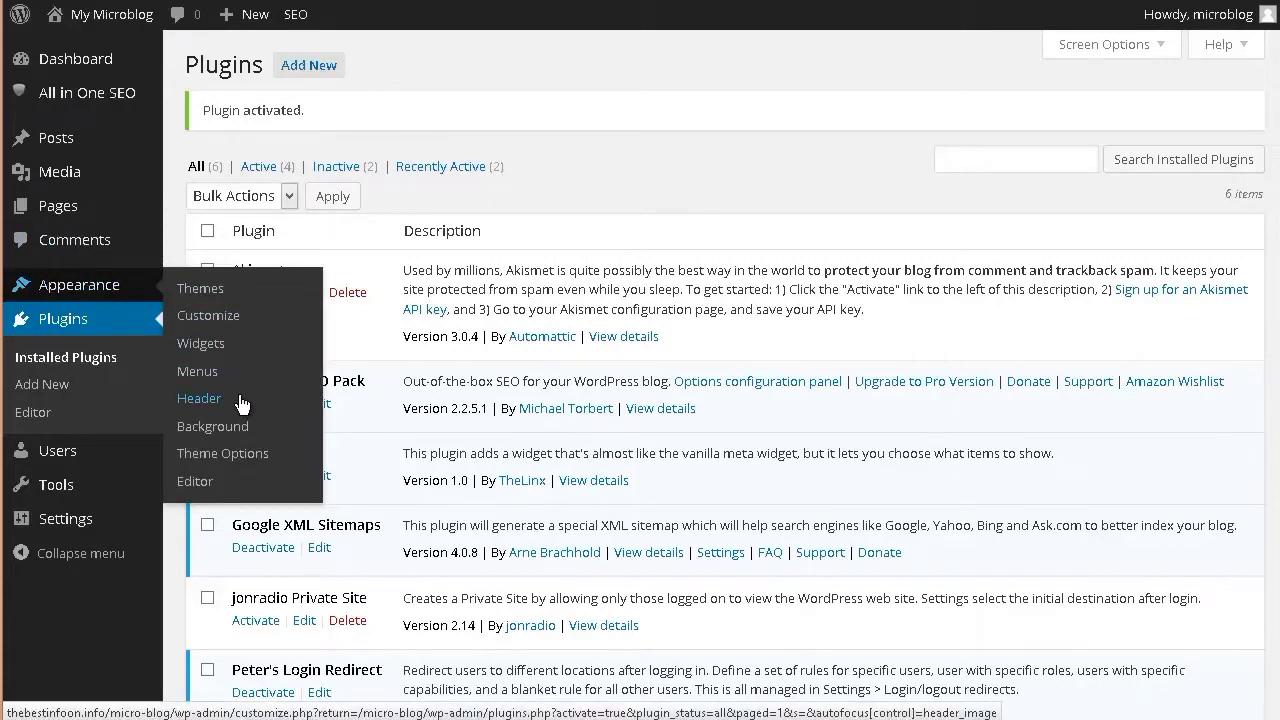
left_click(200, 343)
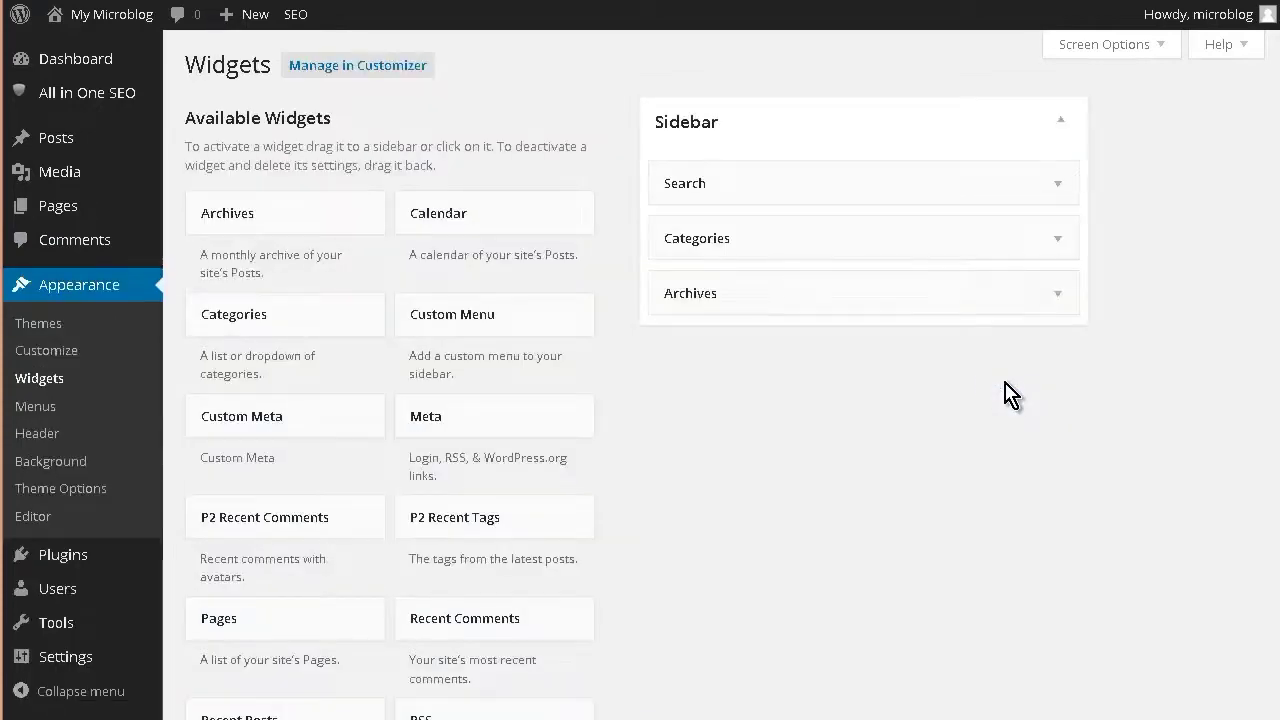
scroll(603, 437, "down", 2)
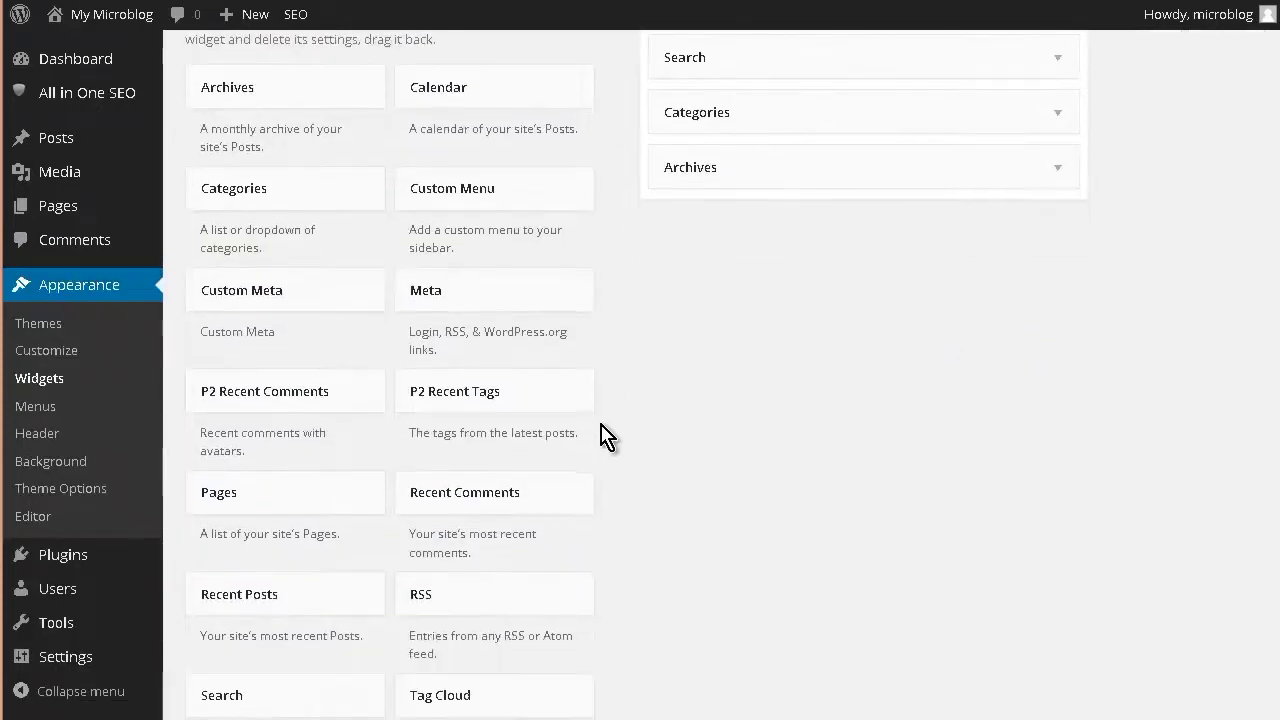
scroll(610, 449, "down", 2)
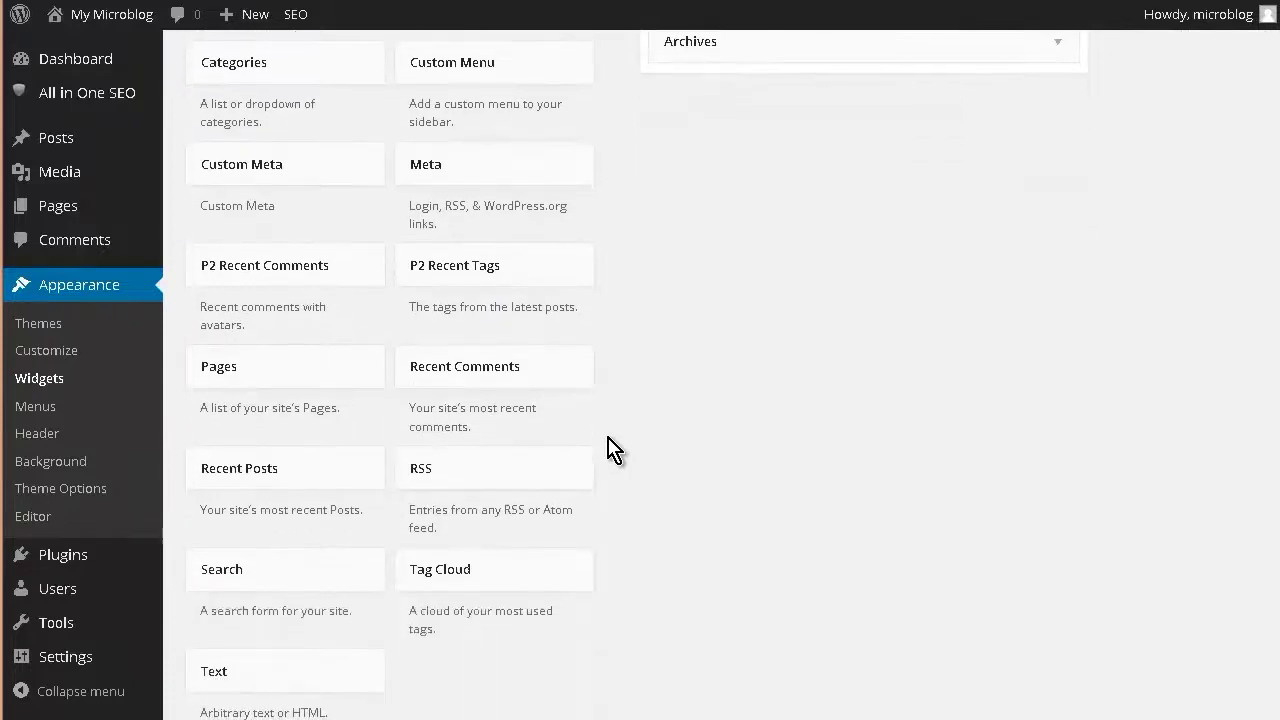
scroll(615, 449, "up", 4)
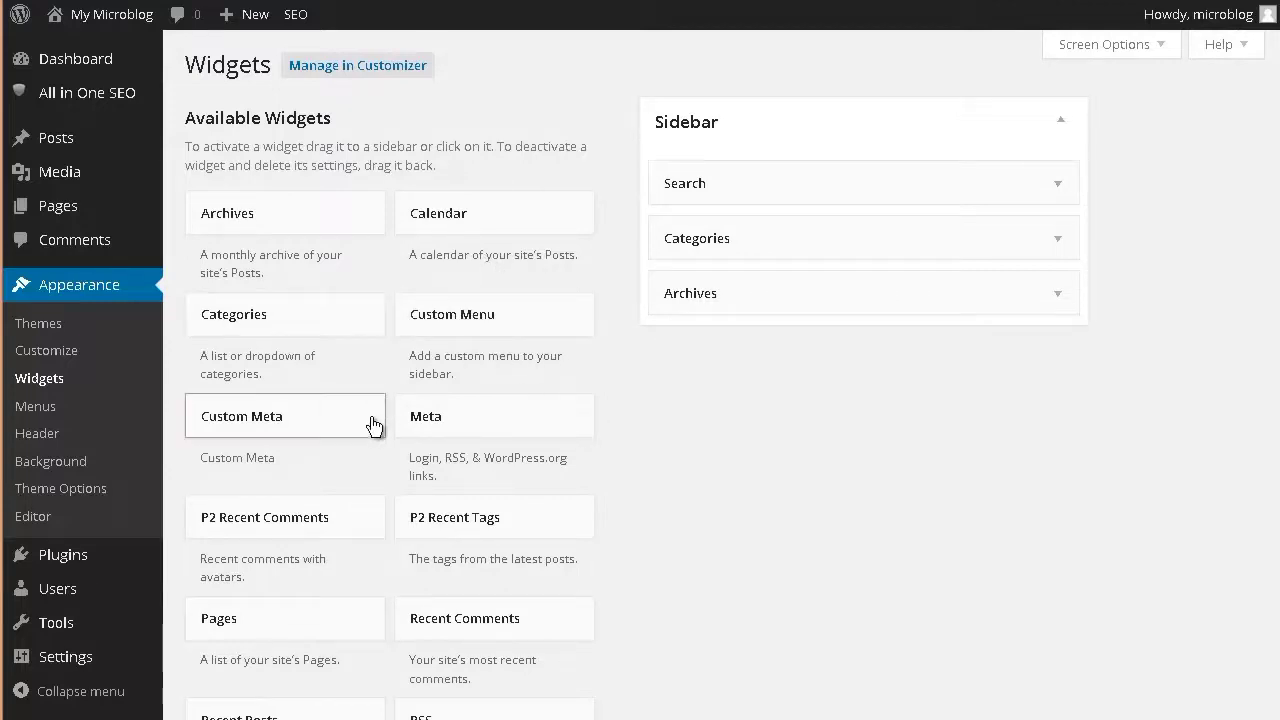
left_click_drag(372, 424, 808, 348)
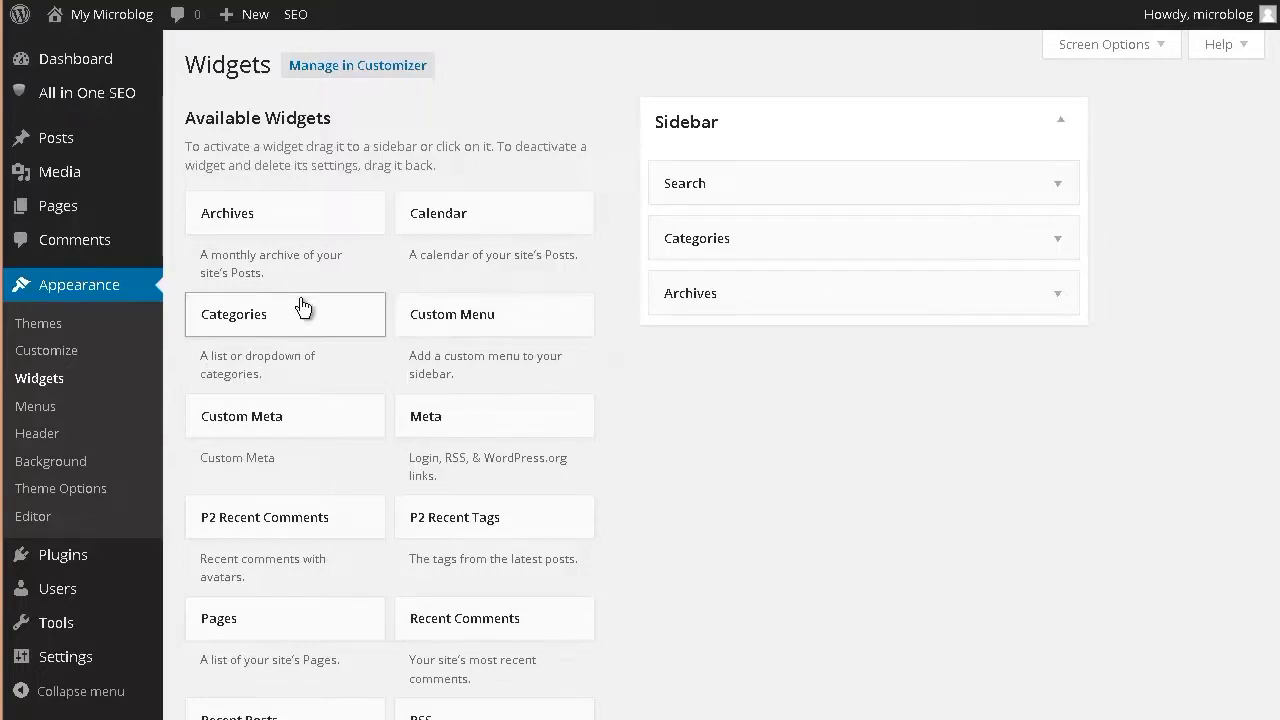
left_click_drag(222, 418, 689, 354)
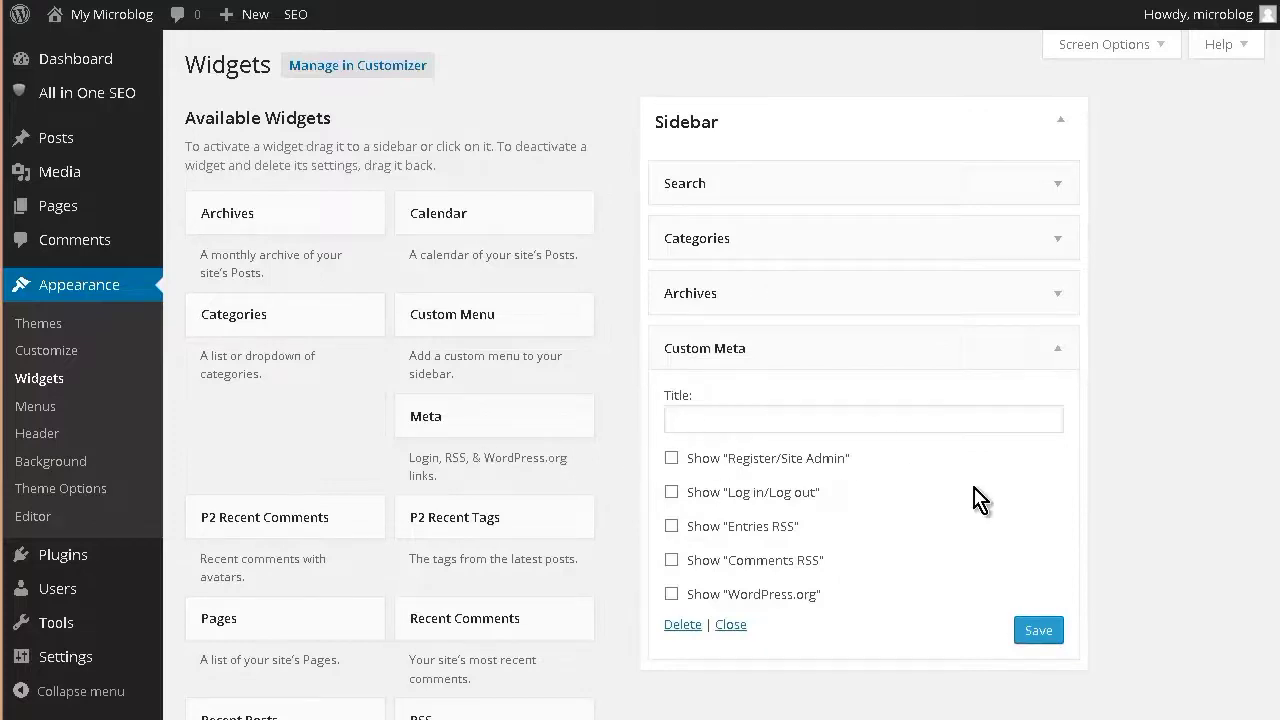
Enable Register/Site Admin and Log in/Log out in the Custom Meta widget, save it and view the site
left_click(672, 462)
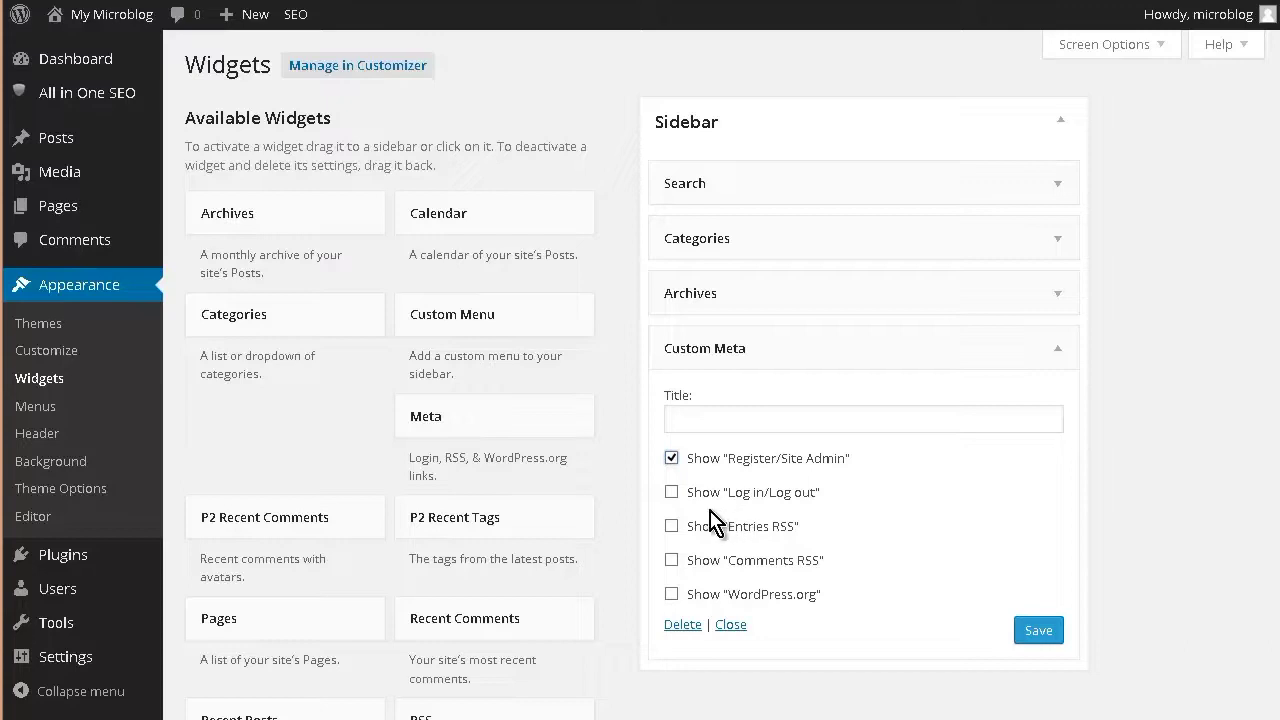
left_click(673, 497)
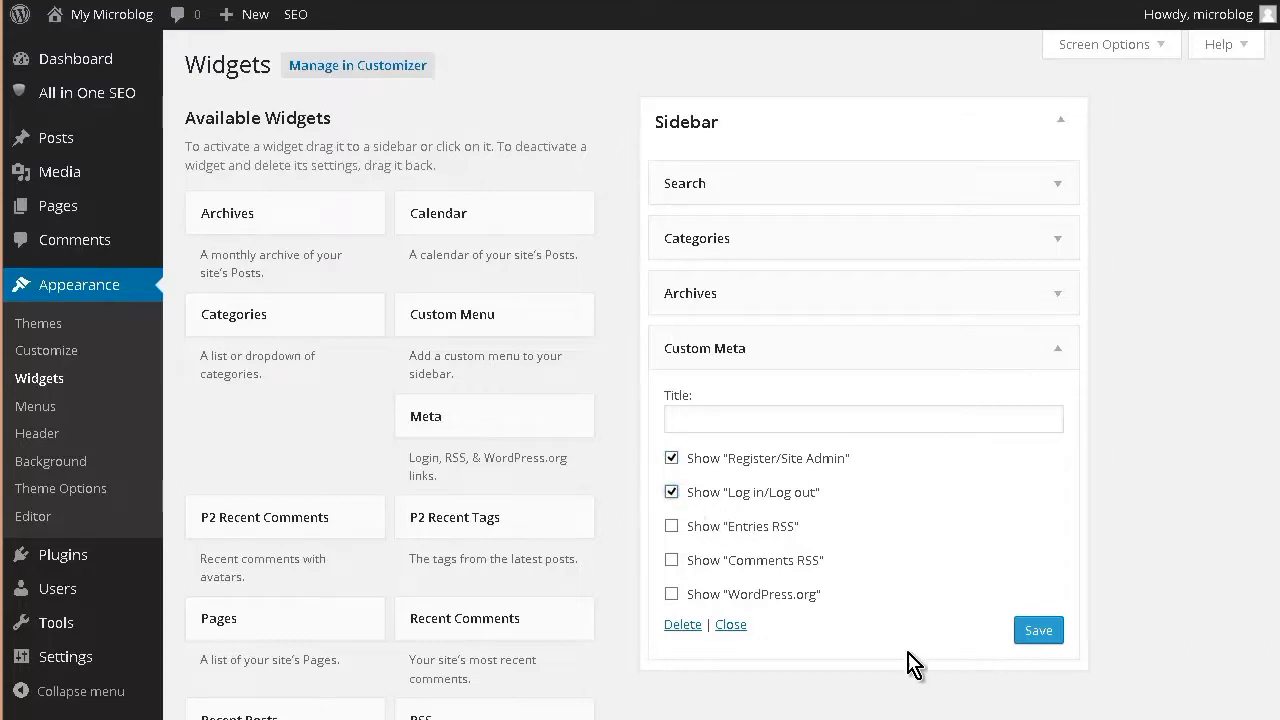
left_click(1062, 627)
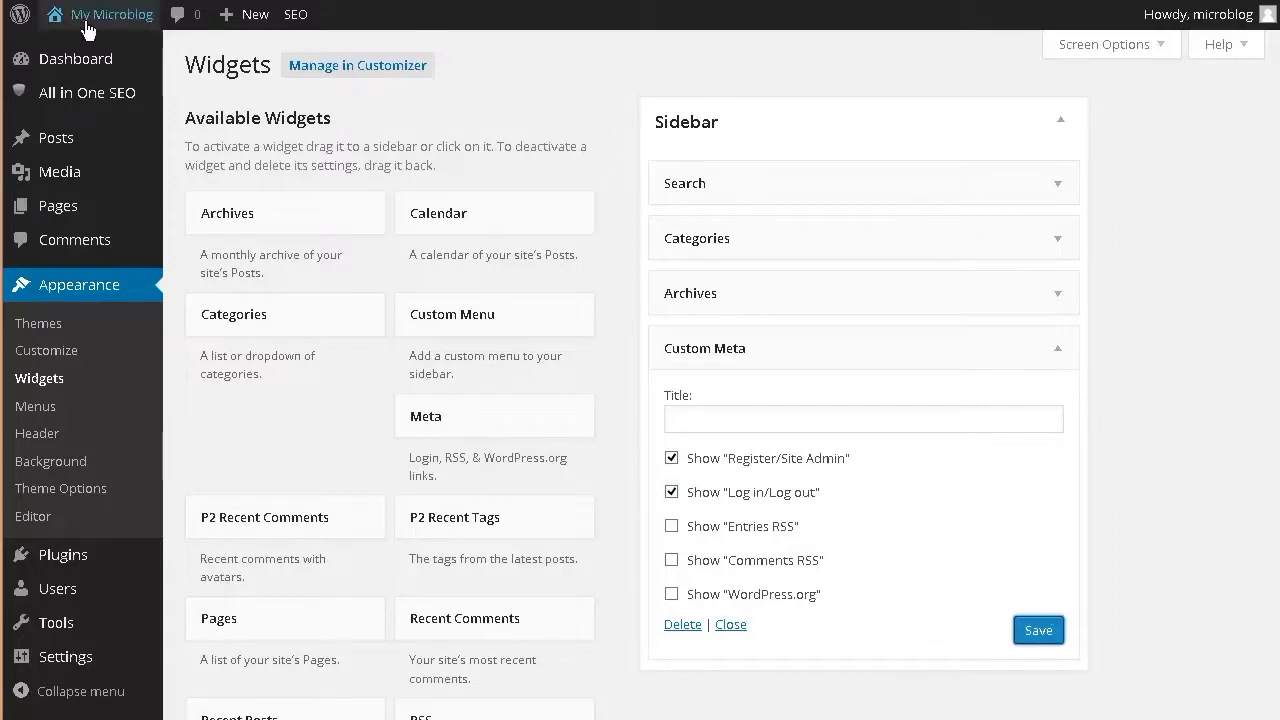
left_click(62, 47)
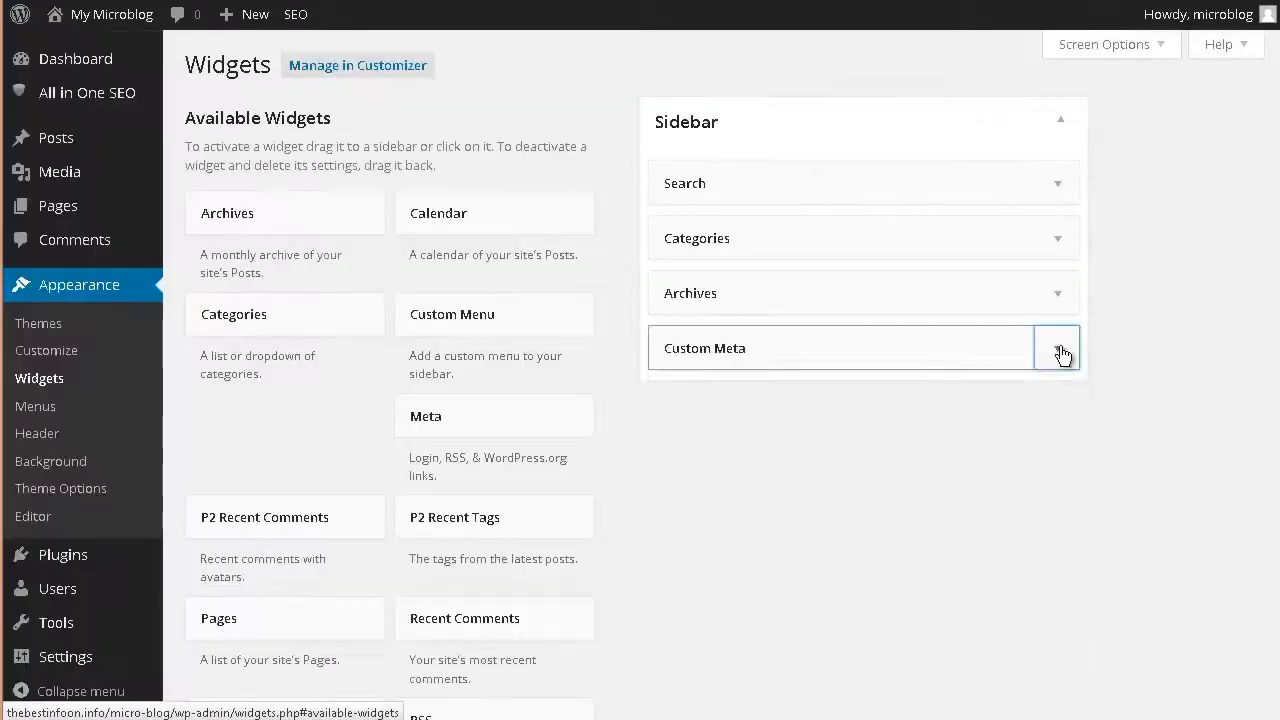
Set the title of the Sidebar's Custom Meta widget to "Welcome" and save it
left_click(1060, 352)
left_click(687, 414)
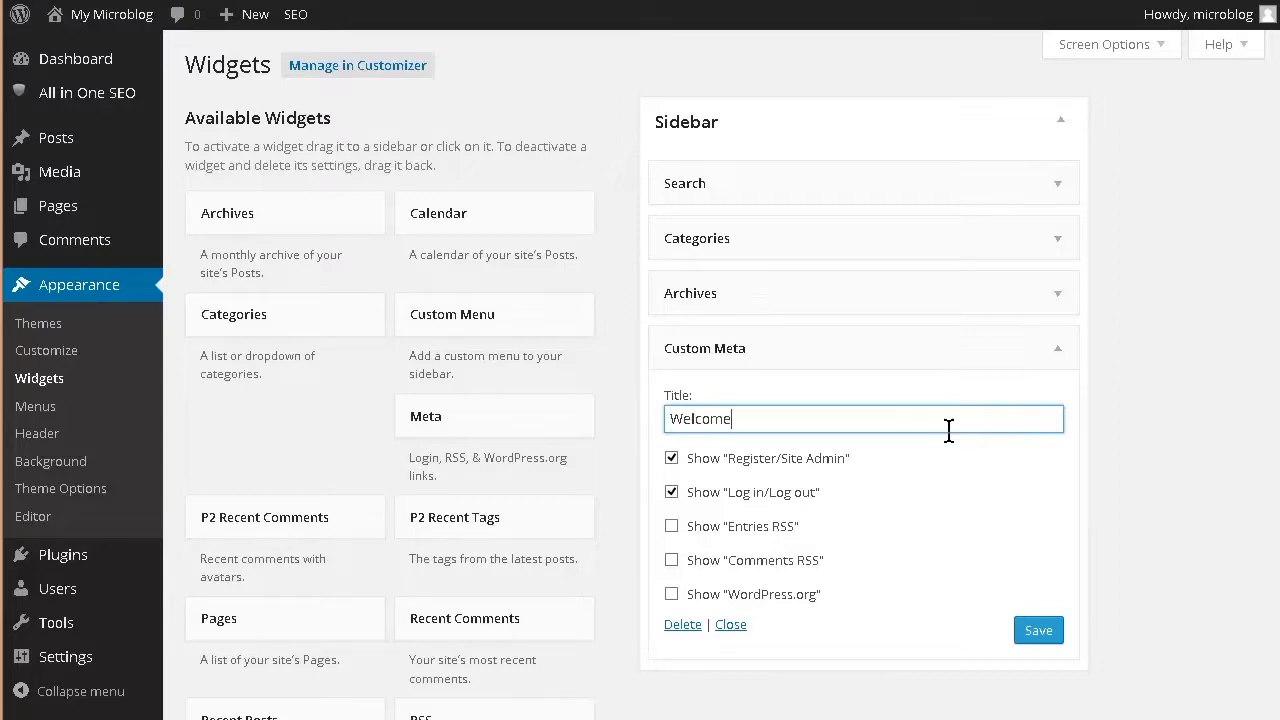
scroll(950, 485, "down", 3)
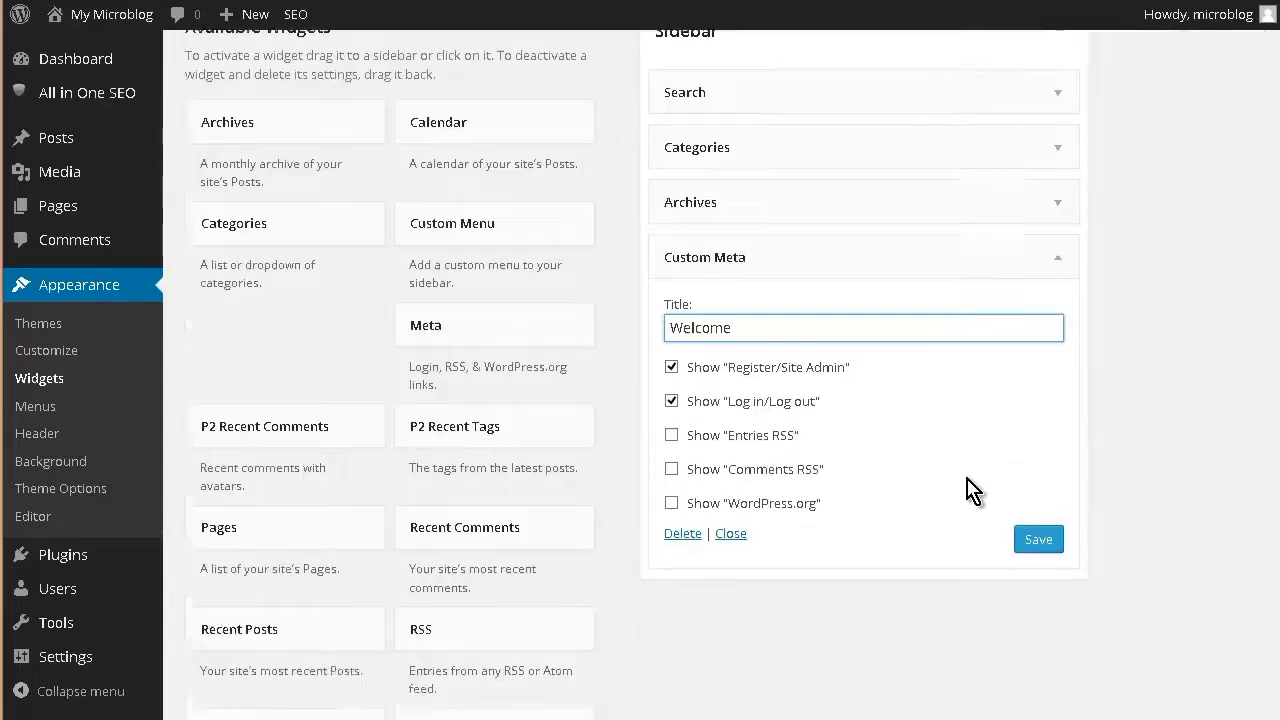
left_click(1038, 378)
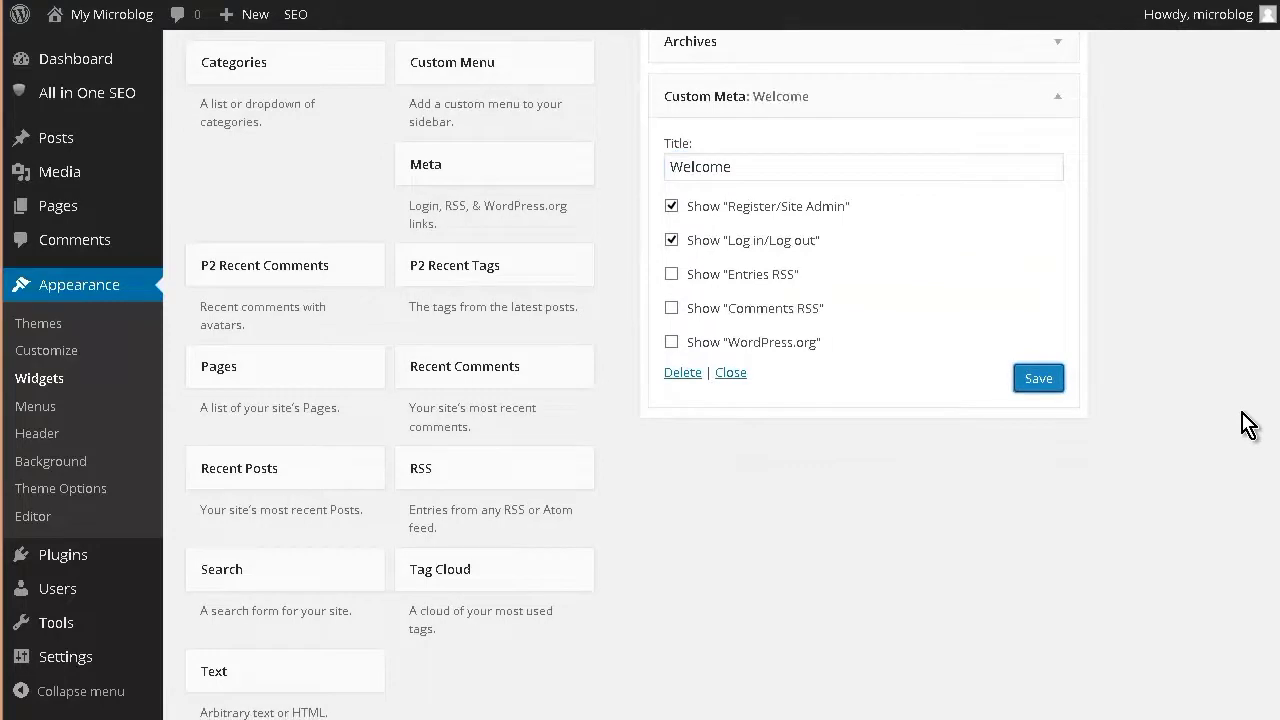
Visit the site and post the status update "Hi there" in General Discussion with the tag "welcome"
scroll(209, 109, "up", 3)
mouse_move(111, 28)
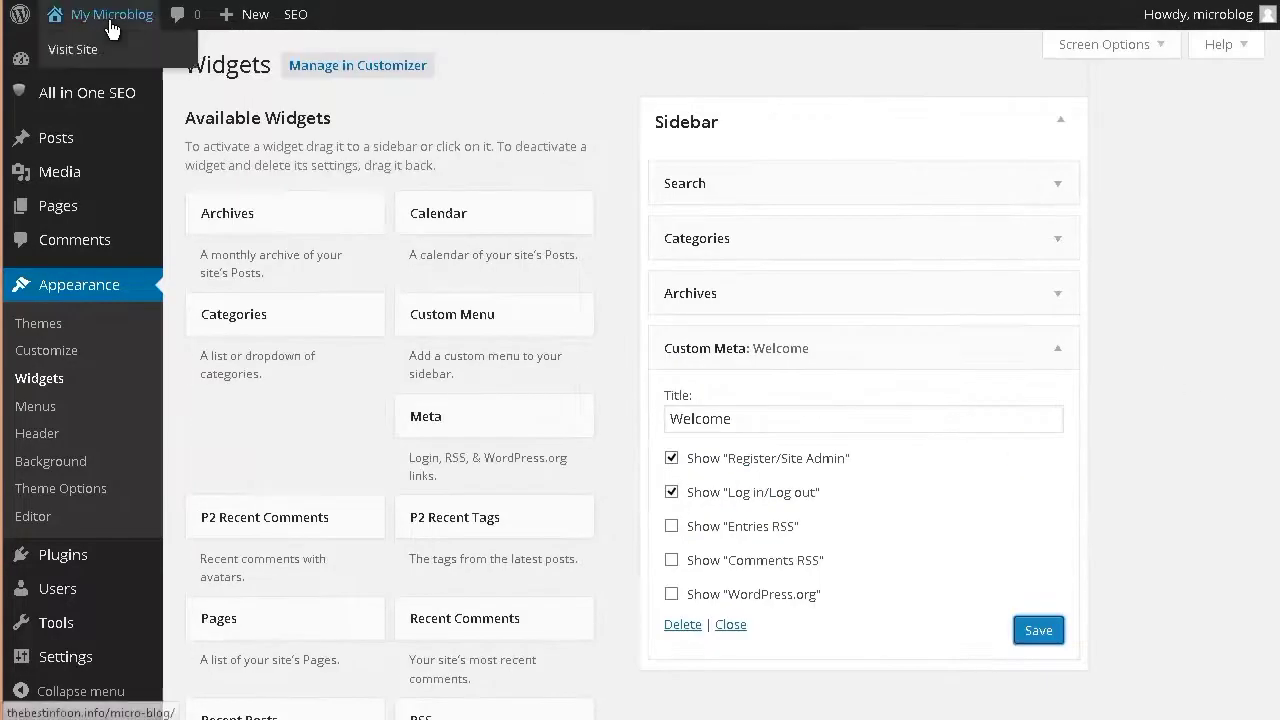
left_click(86, 49)
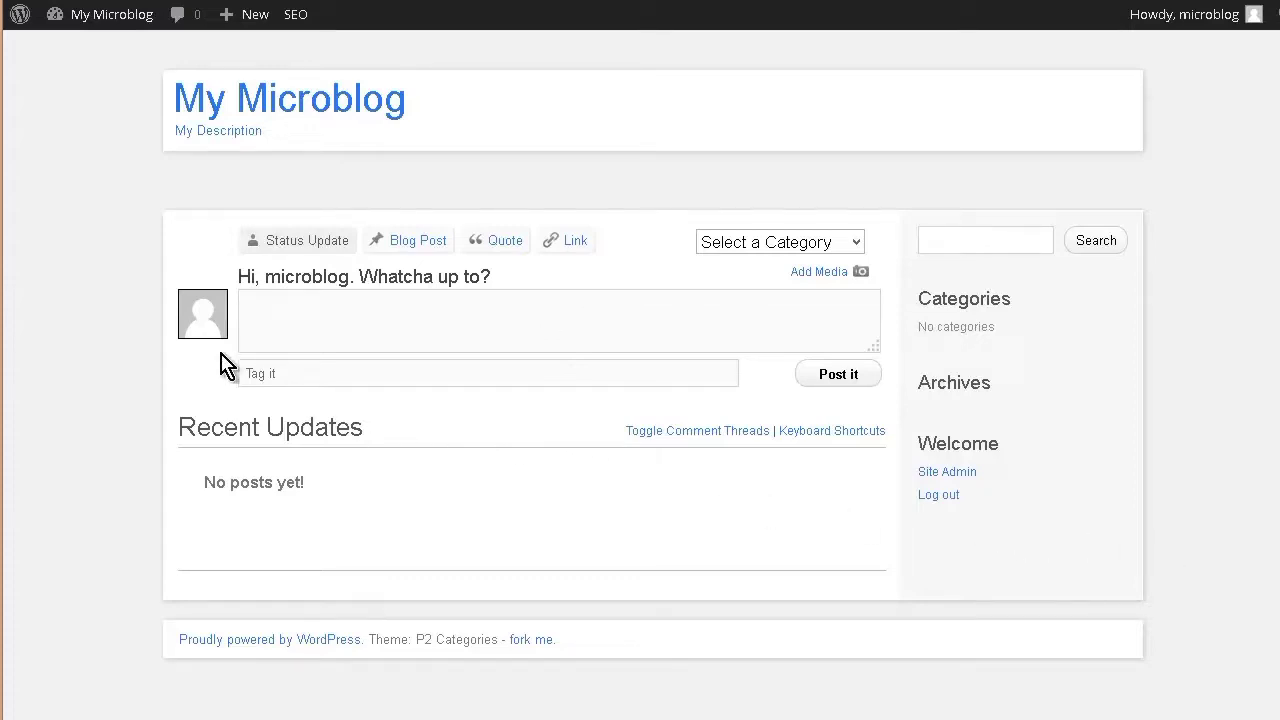
left_click(856, 244)
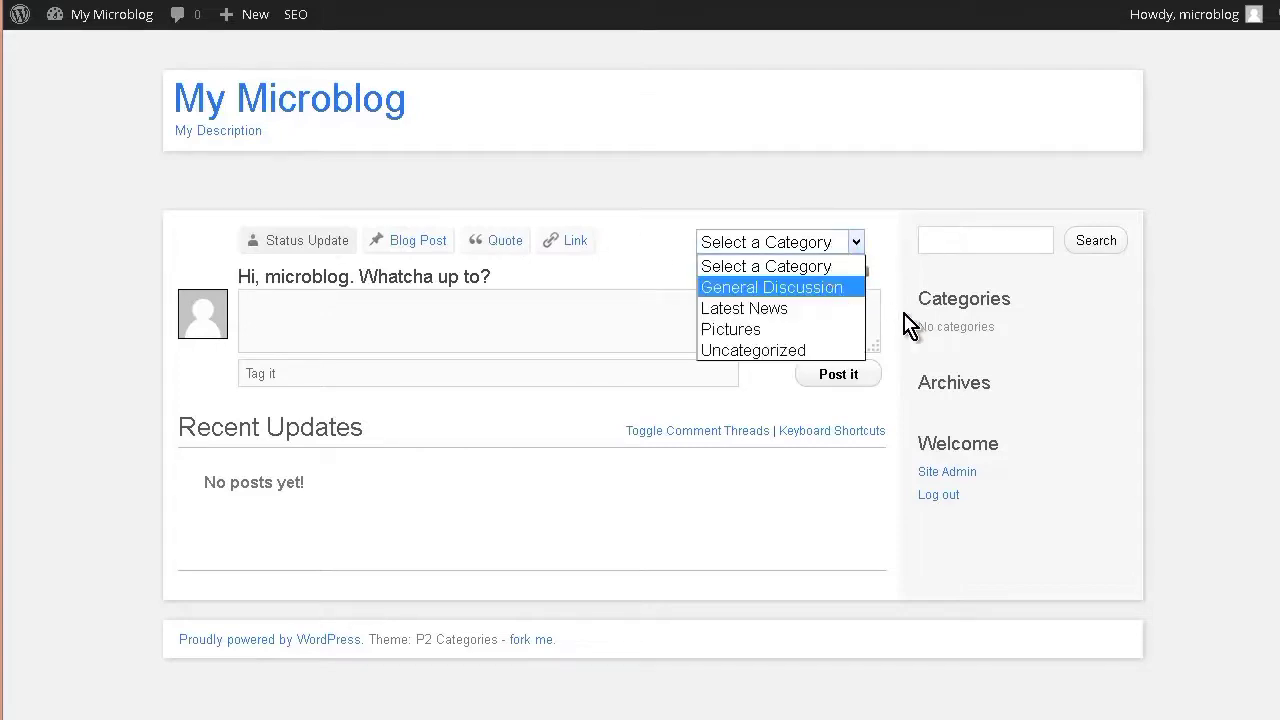
left_click(830, 287)
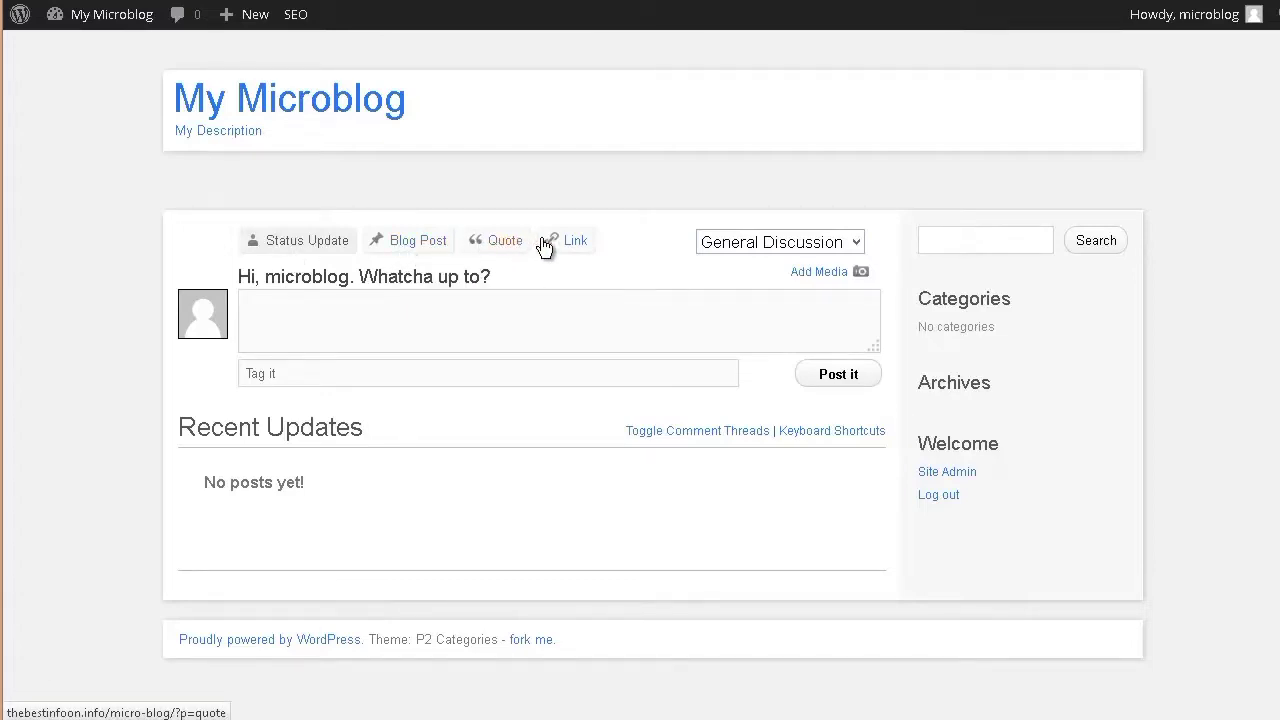
left_click(265, 308)
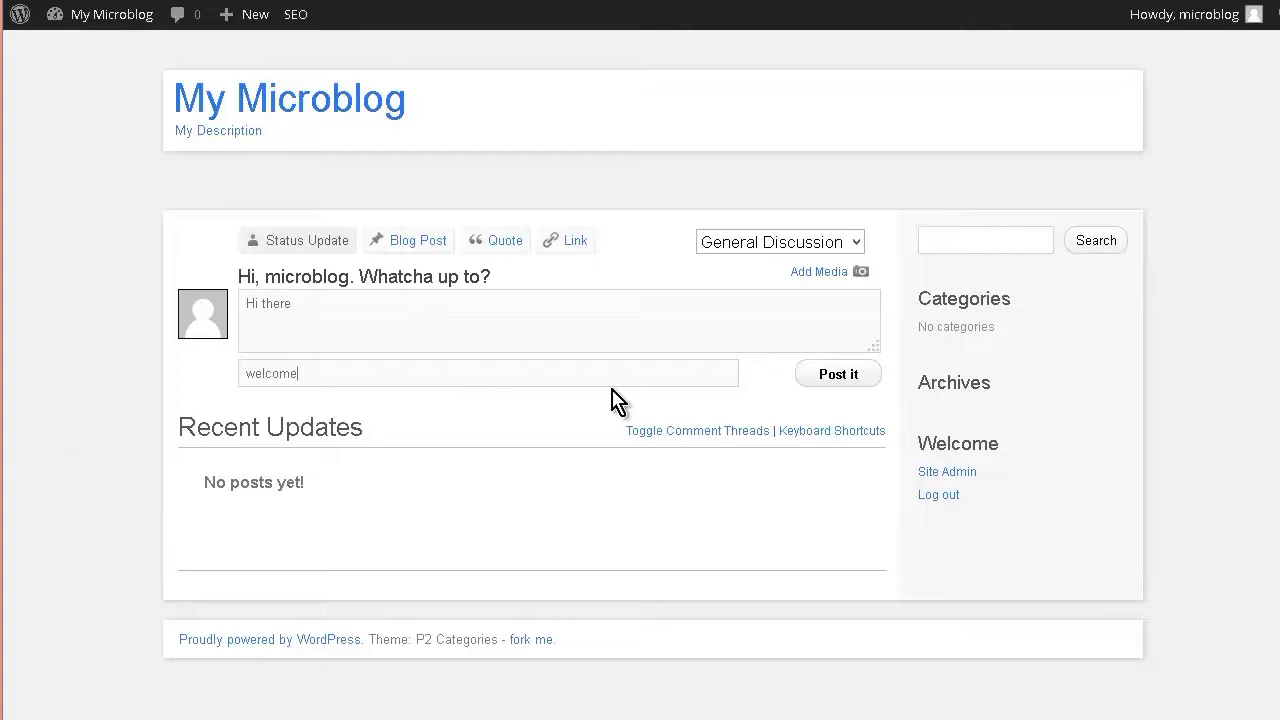
left_click(836, 378)
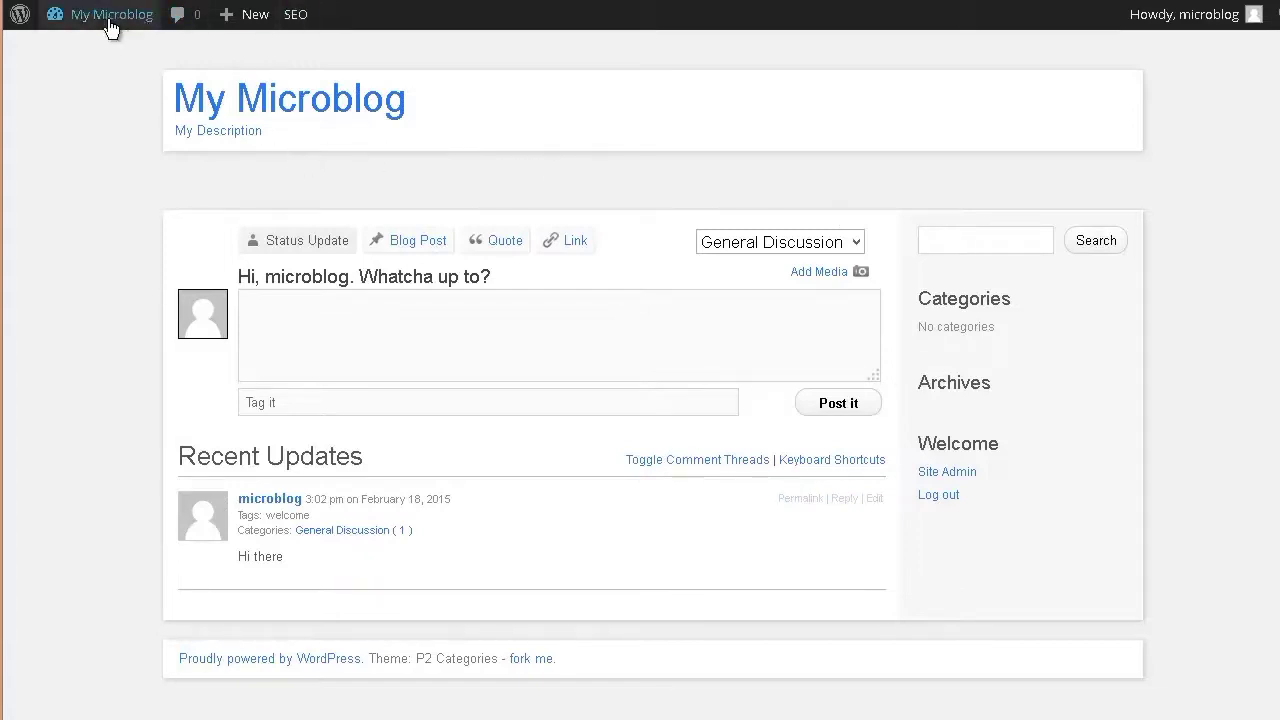
Add the Tag Cloud widget between Archives and Custom Meta in the Sidebar, titled "Tag Cloud", and save it
mouse_move(108, 26)
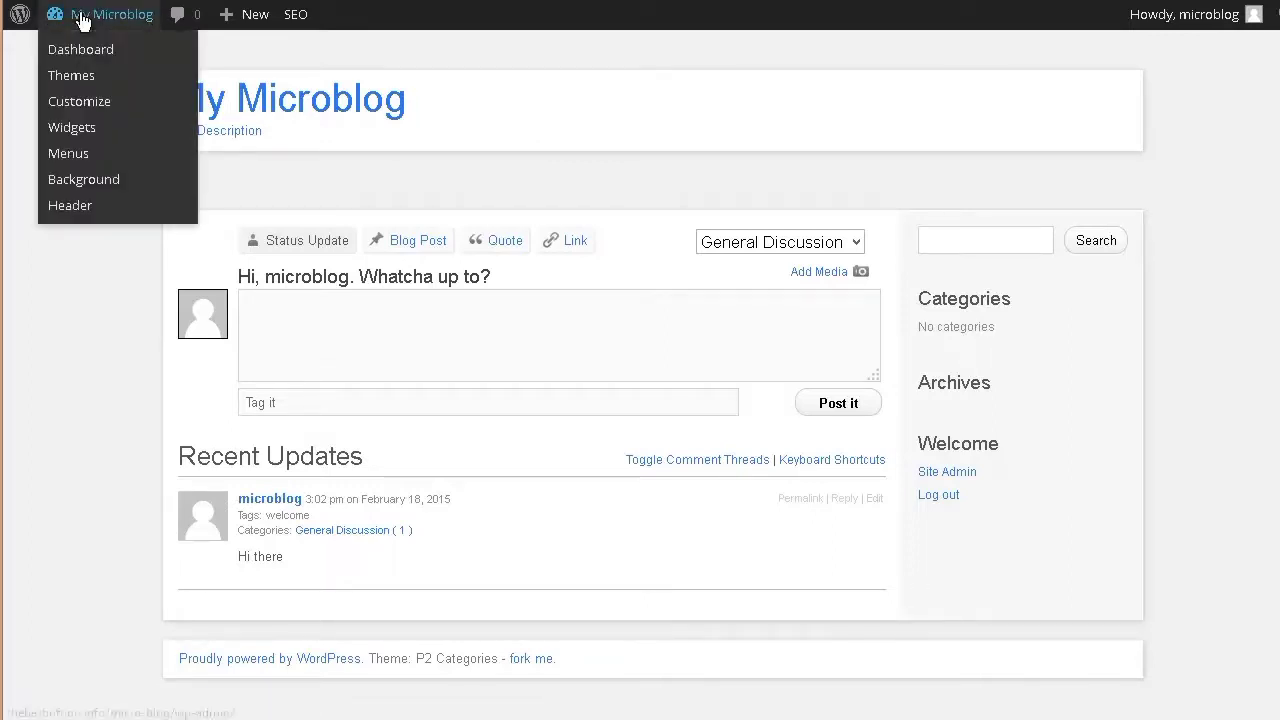
left_click(97, 127)
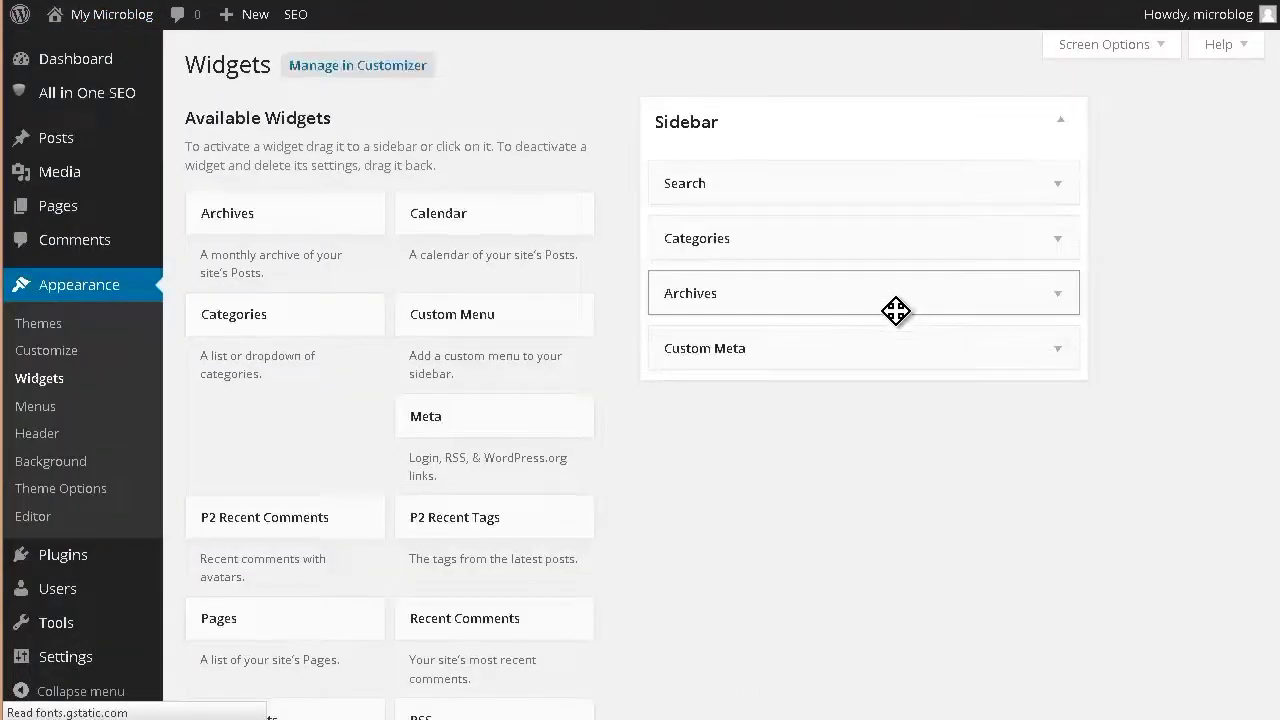
scroll(505, 510, "down", 4)
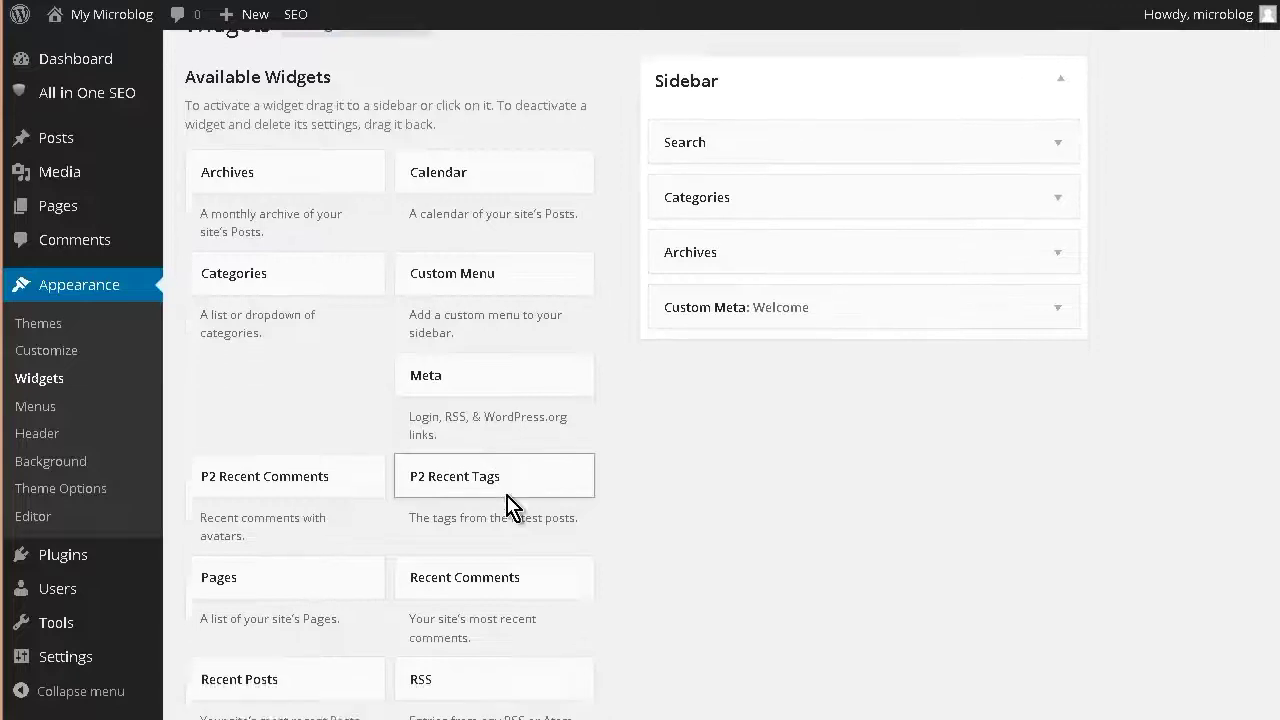
left_click_drag(451, 446, 701, 349)
scroll(830, 525, "up", 4)
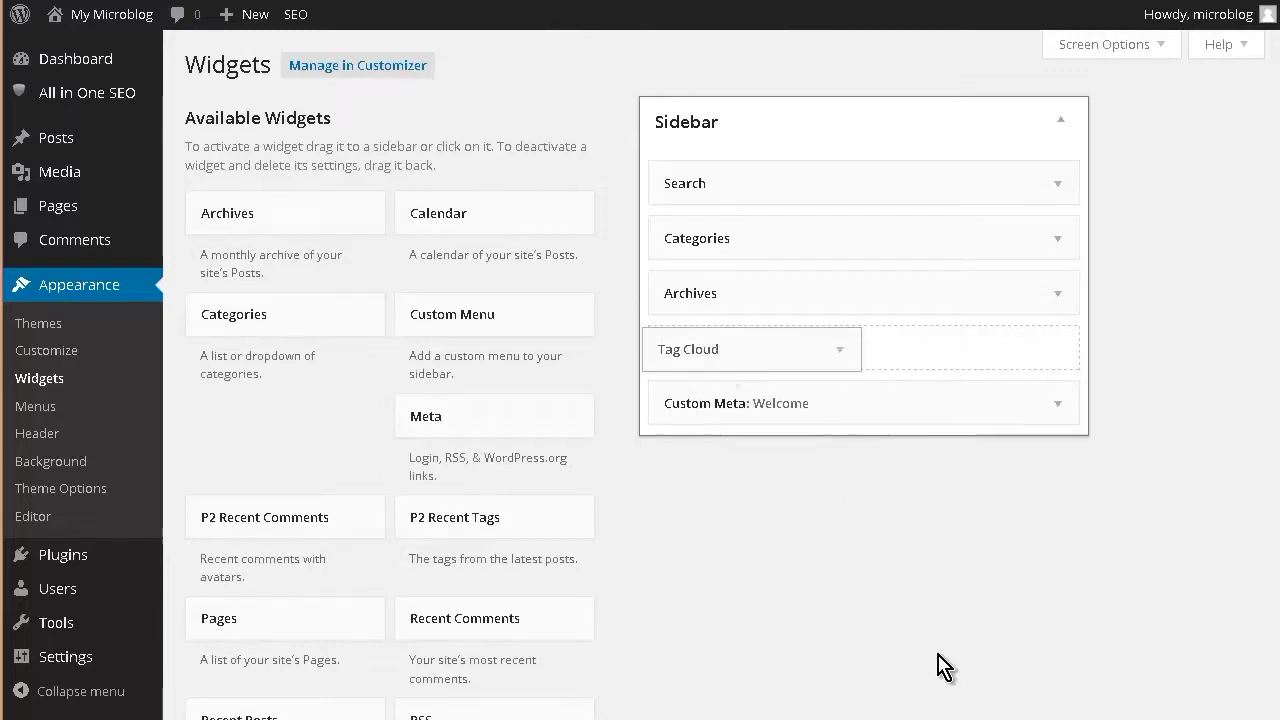
left_click(708, 414)
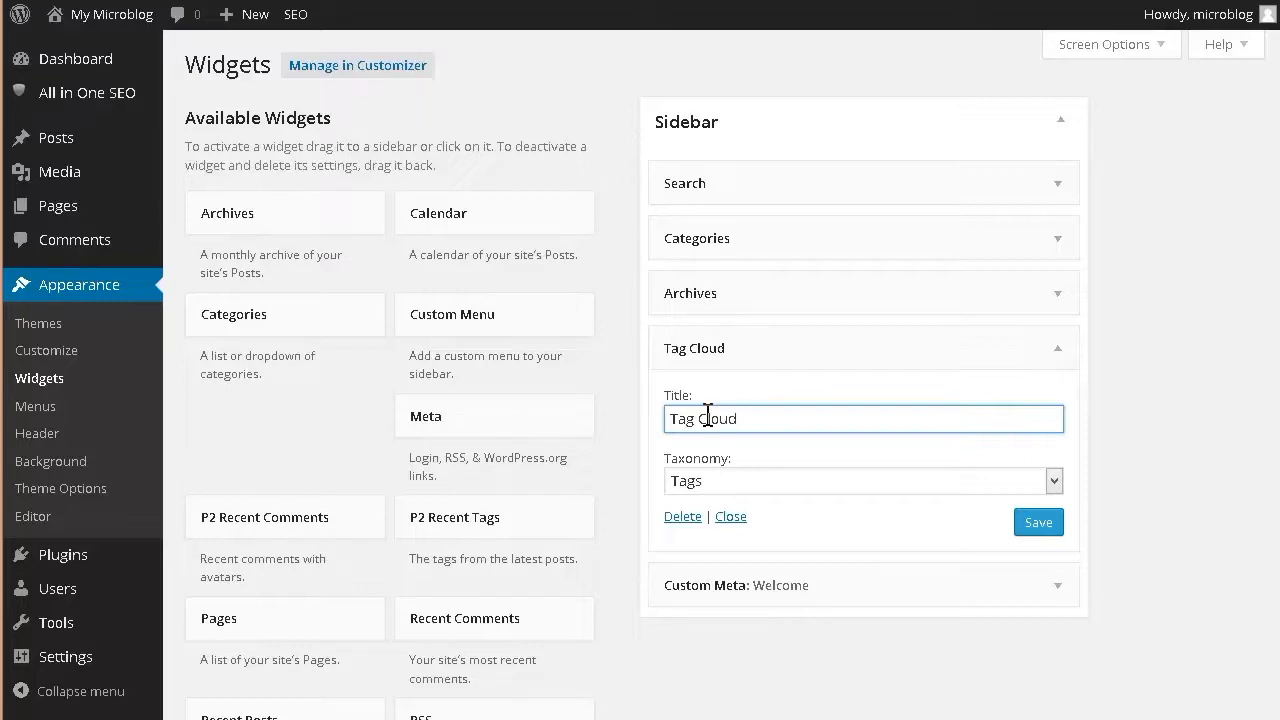
left_click(1038, 522)
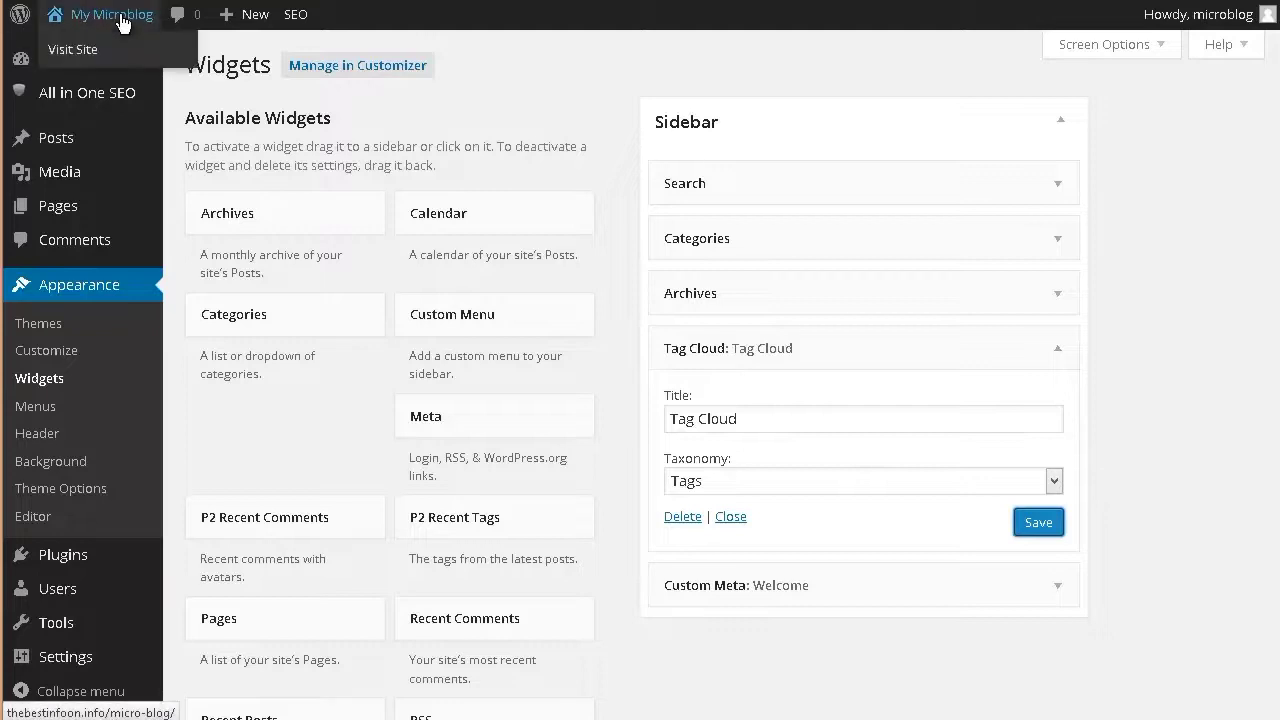
Visit the site and examine the categories, archives, tag cloud and welcome links in its sidebar
left_click(78, 53)
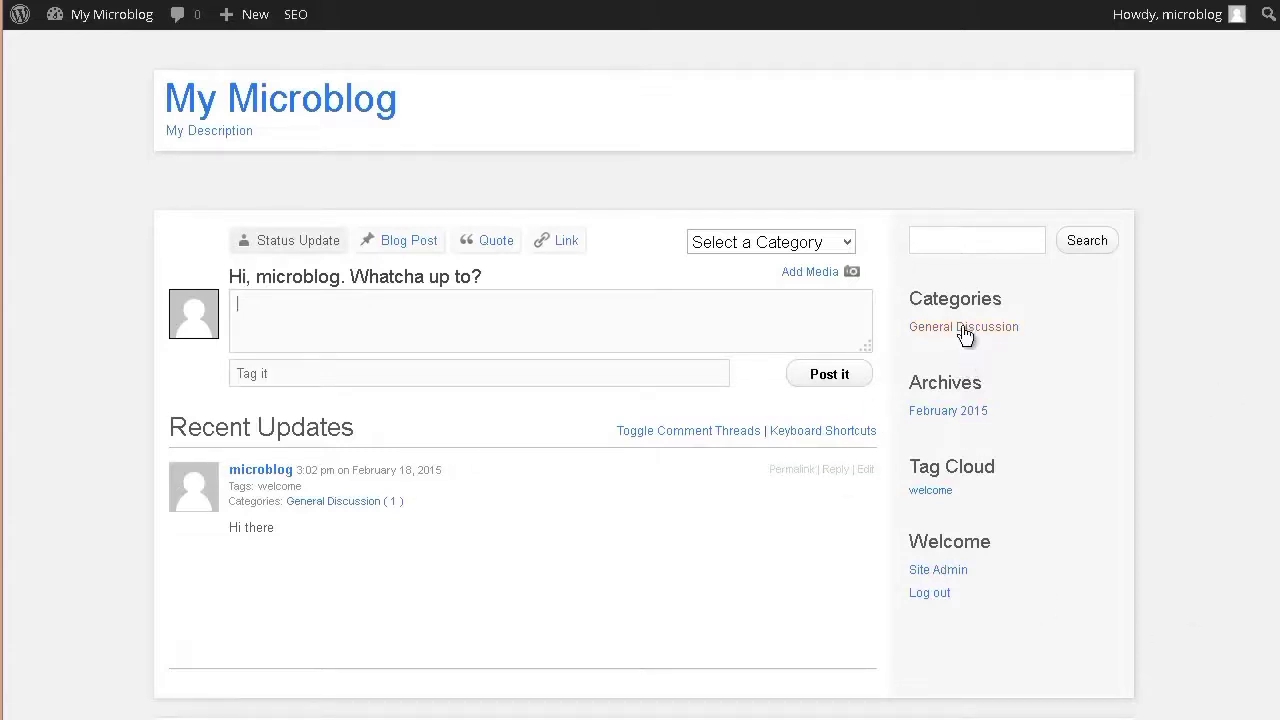
scroll(1020, 350, "down", 1)
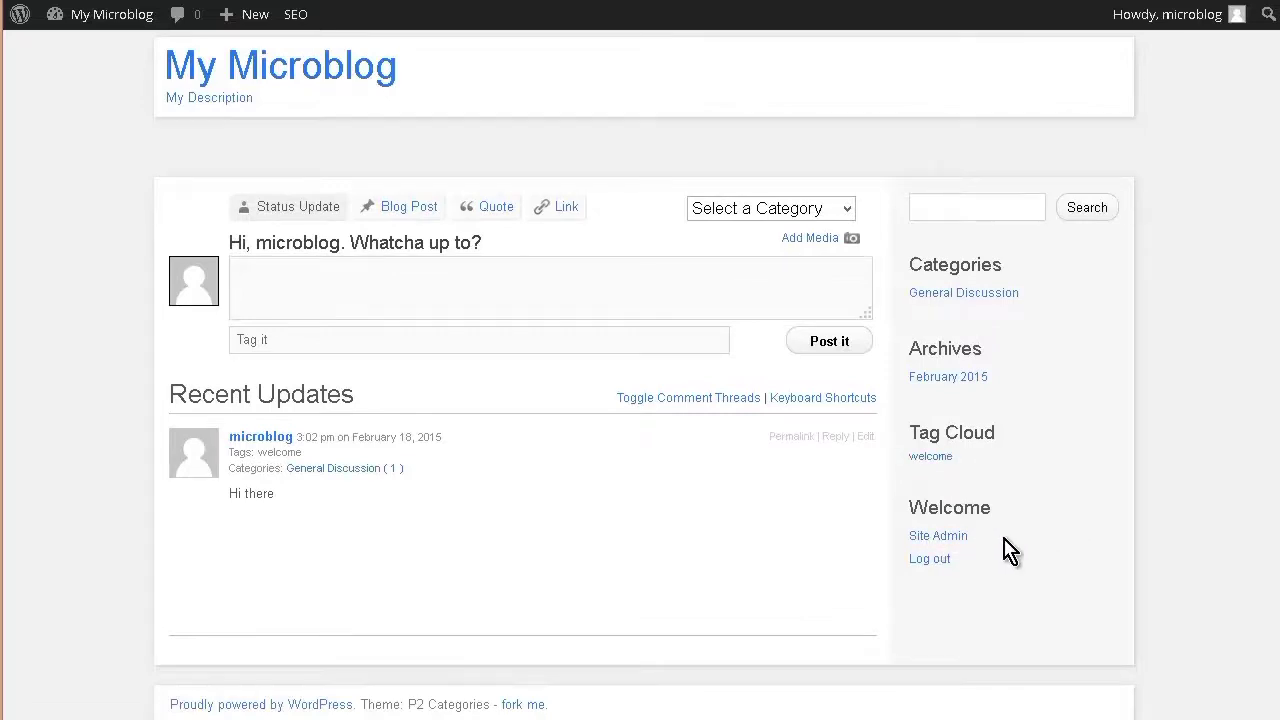
scroll(1010, 542, "up", 1)
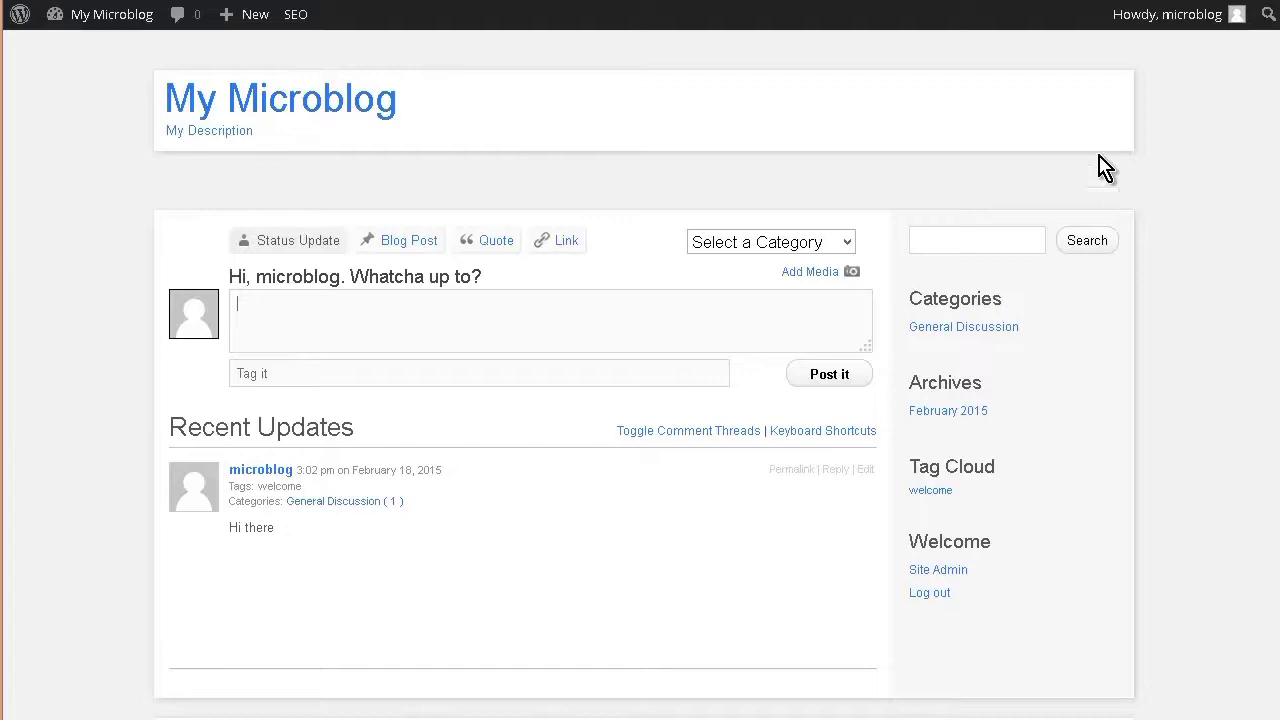
Open the theme customizer and turn off Display Header Text under the site title and tagline
mouse_move(60, 16)
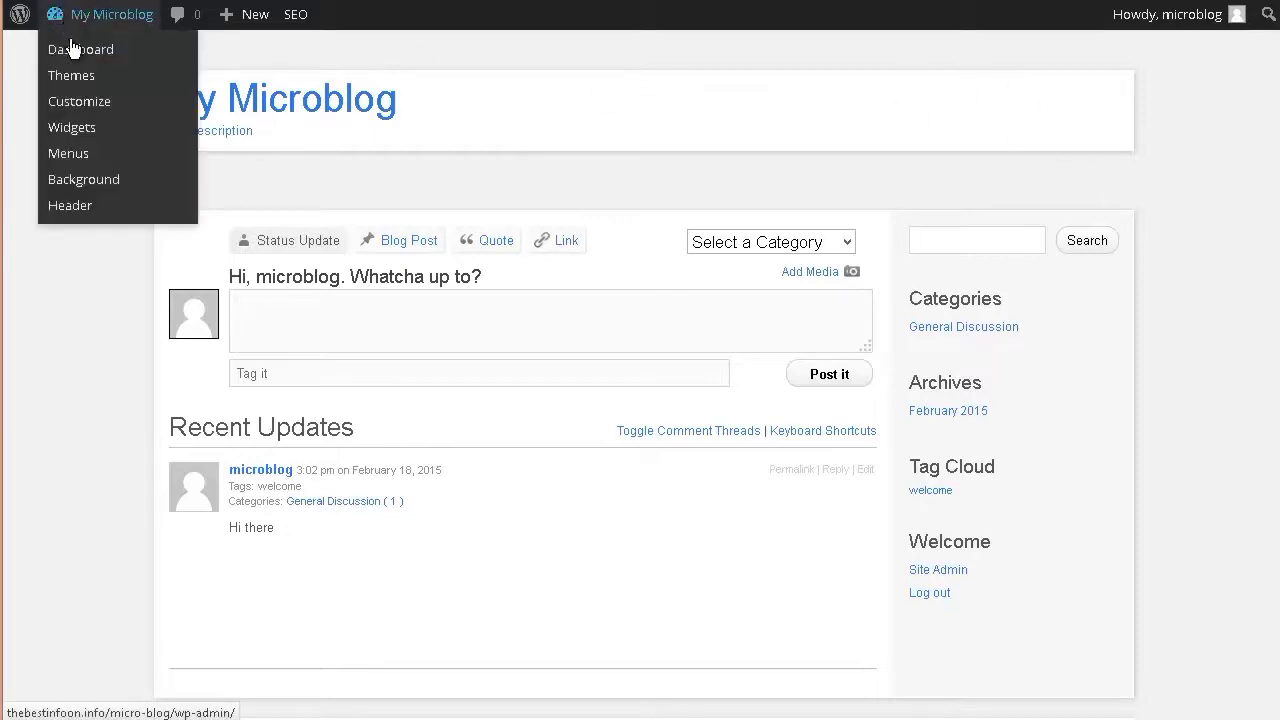
left_click(72, 127)
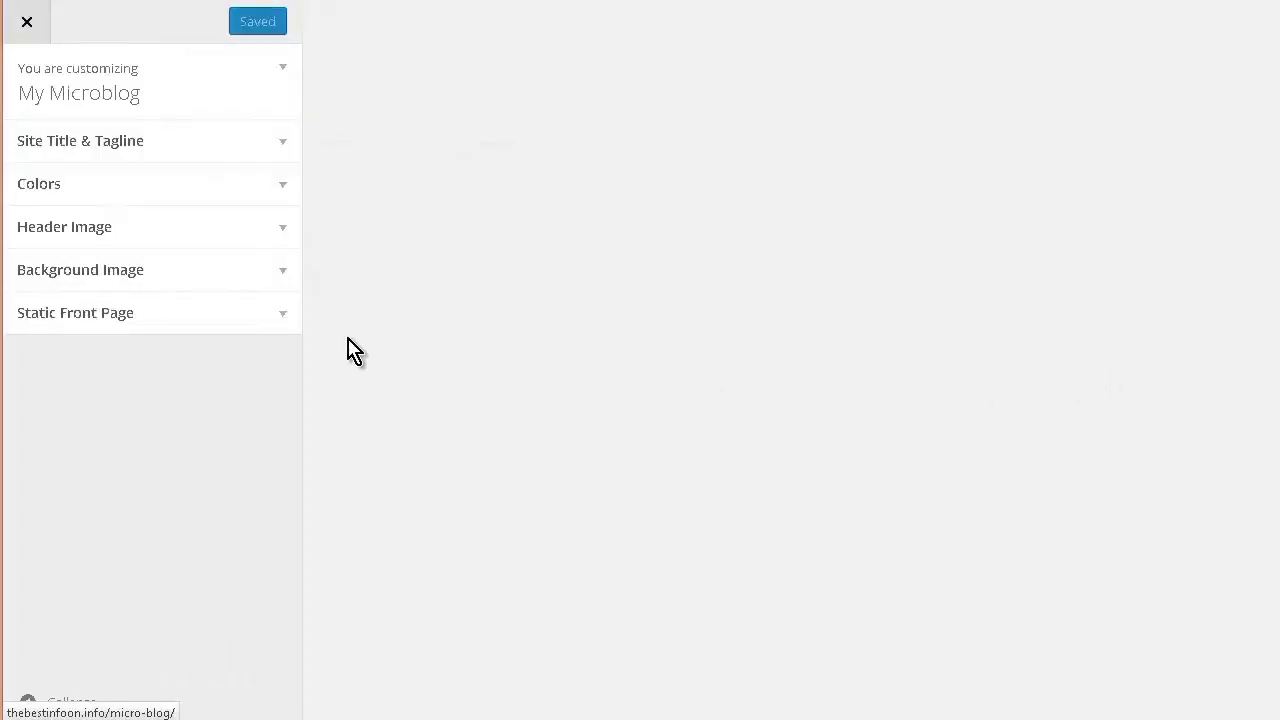
left_click(285, 149)
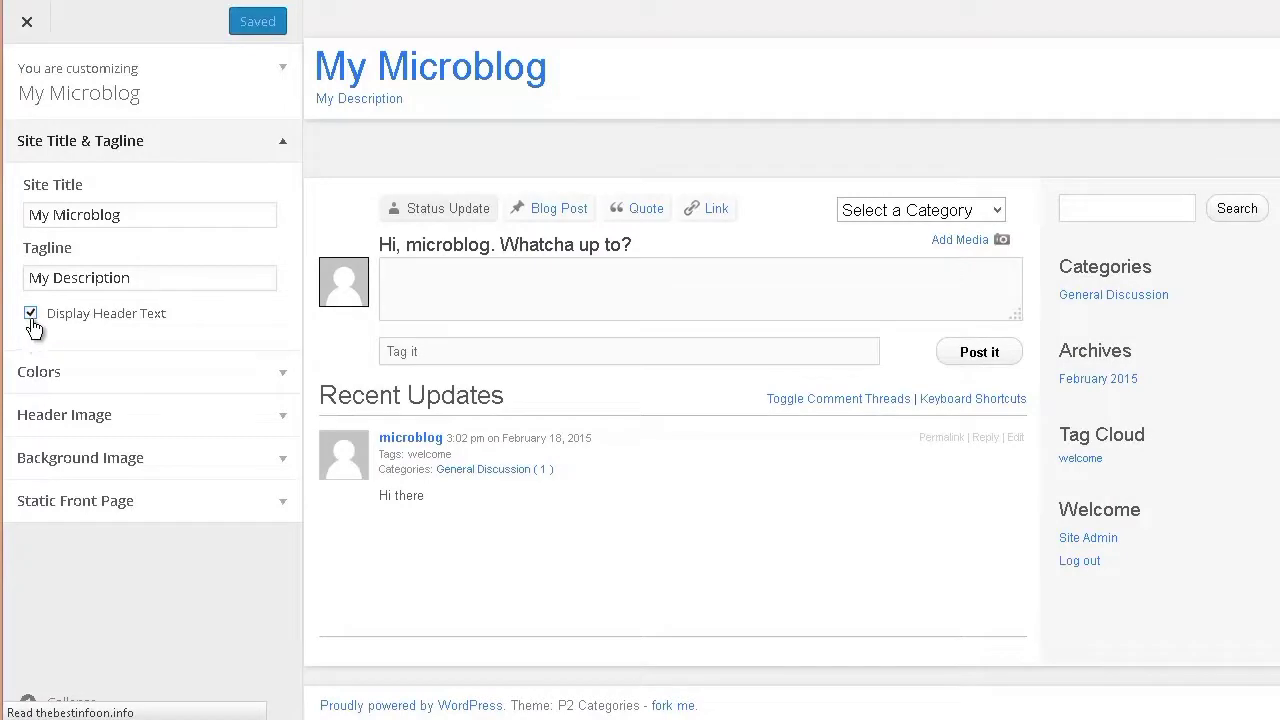
left_click(31, 318)
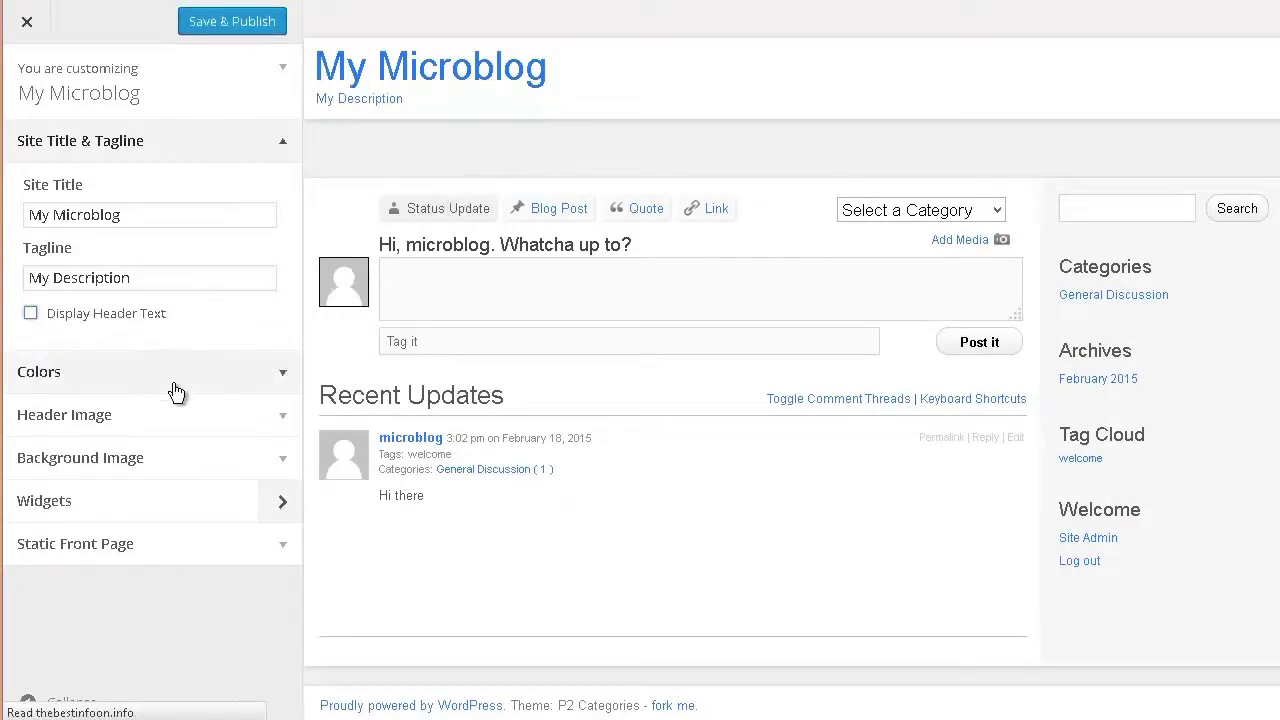
Set the theme's background color to the red preset #dd3333
left_click(287, 377)
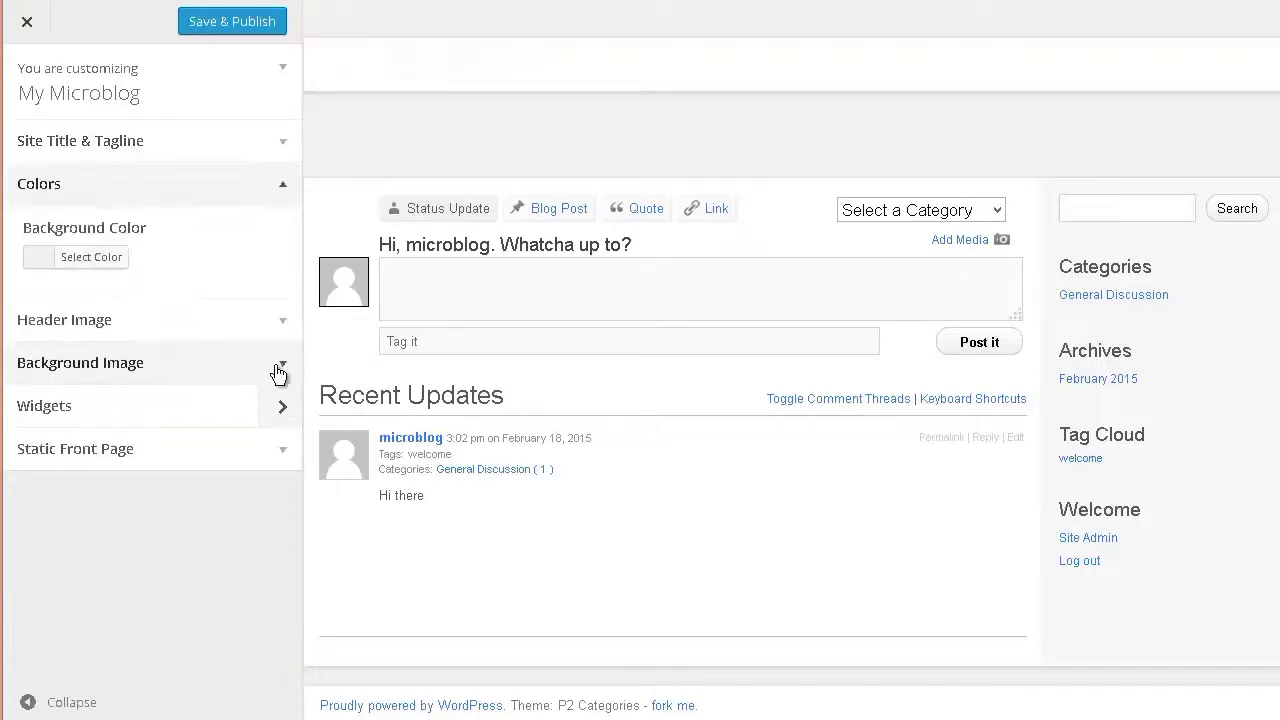
left_click(91, 257)
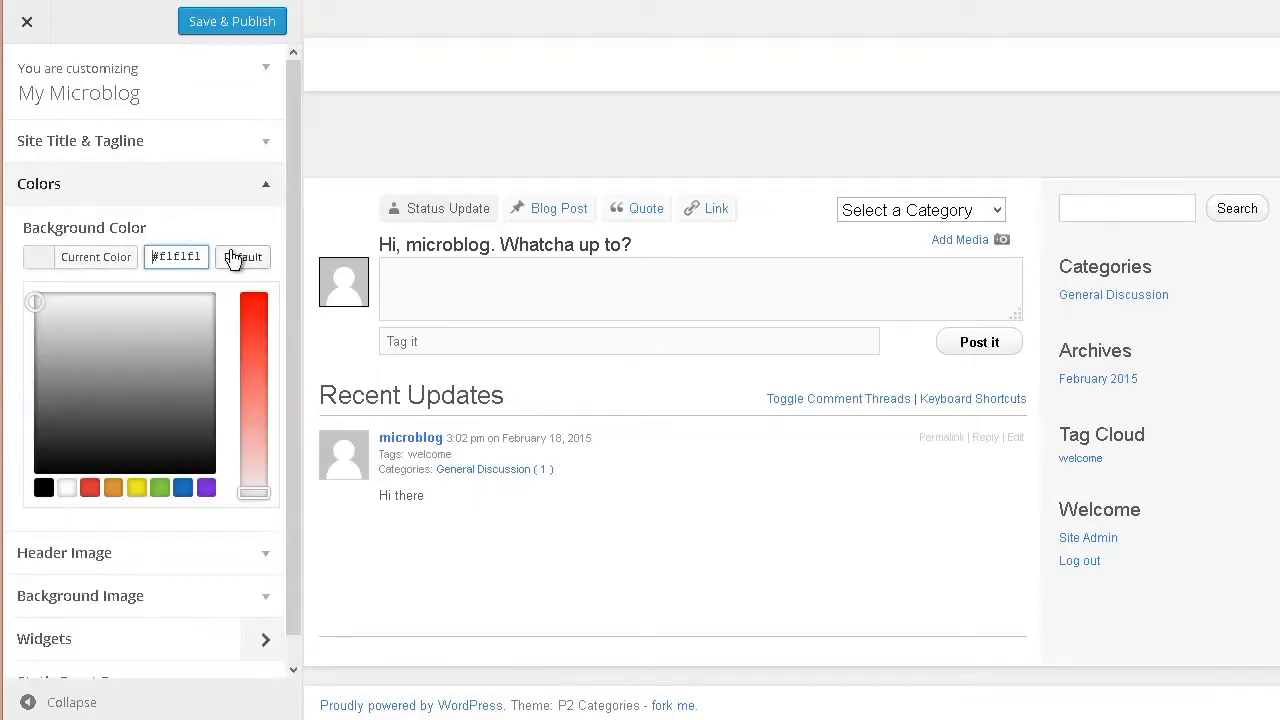
left_click(91, 488)
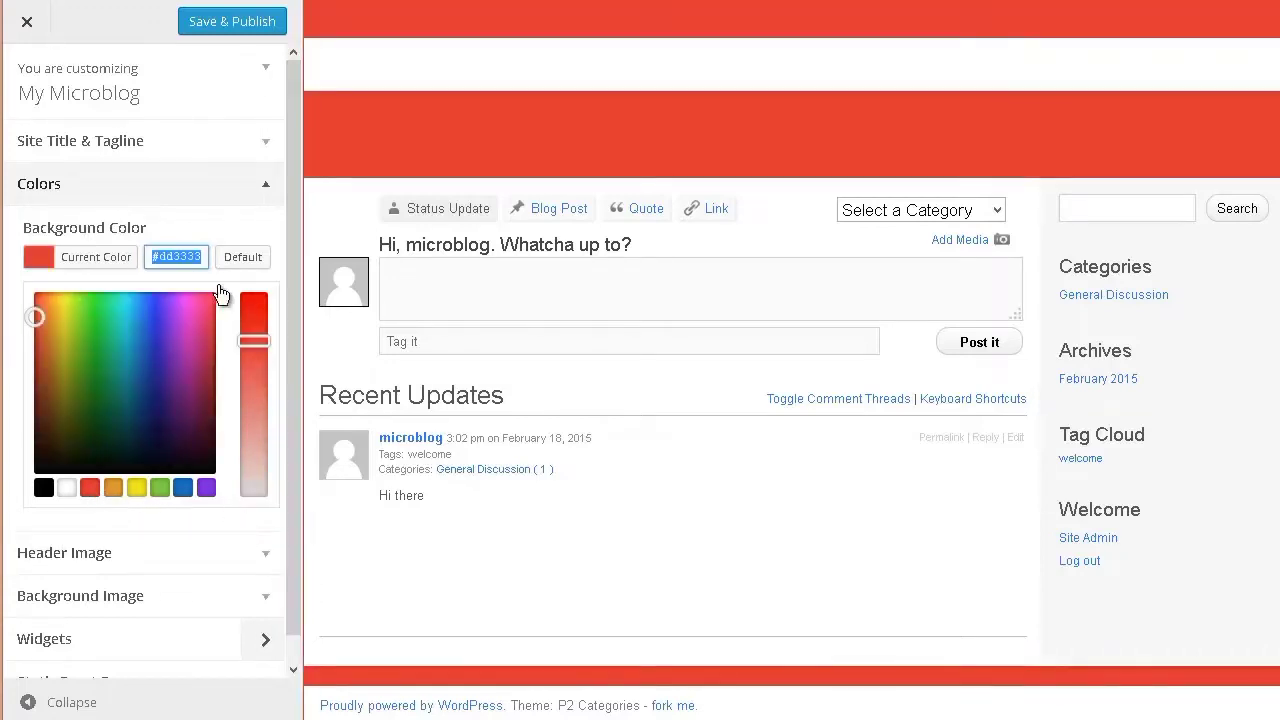
Upload header.jpg from the microblog folder as the header image and crop it at its full size
scroll(264, 402, "down", 1)
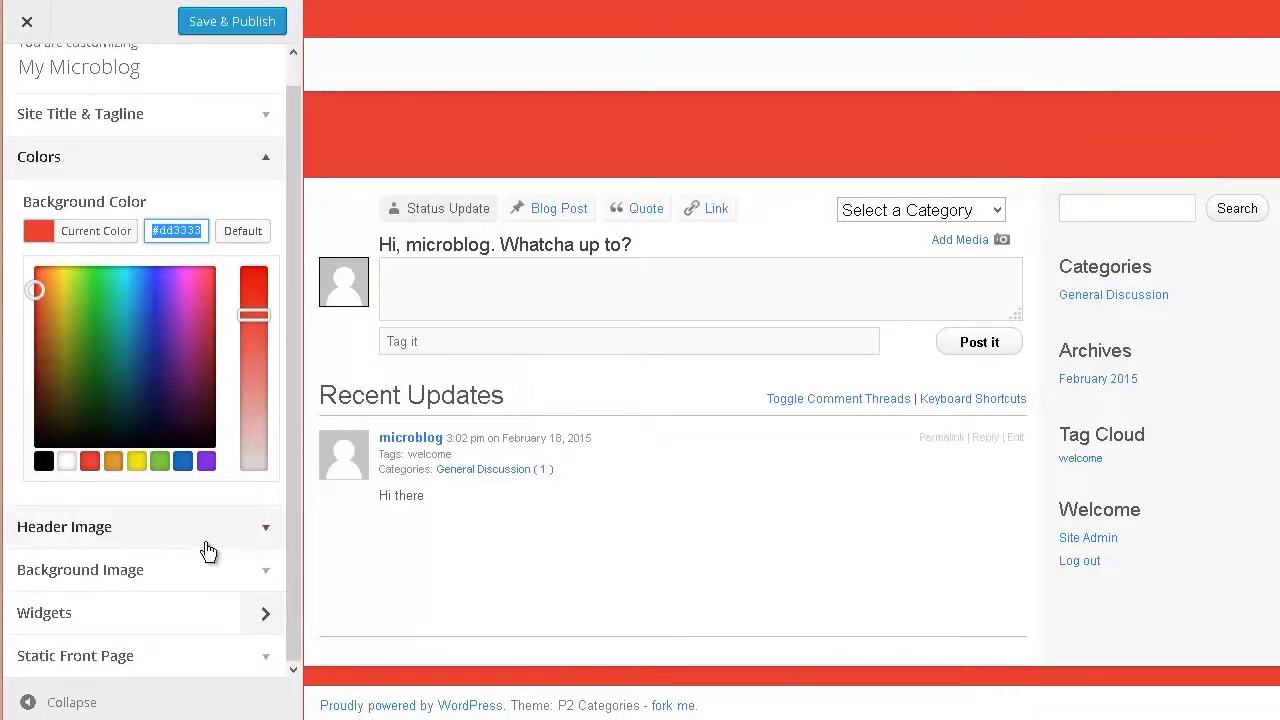
left_click(262, 536)
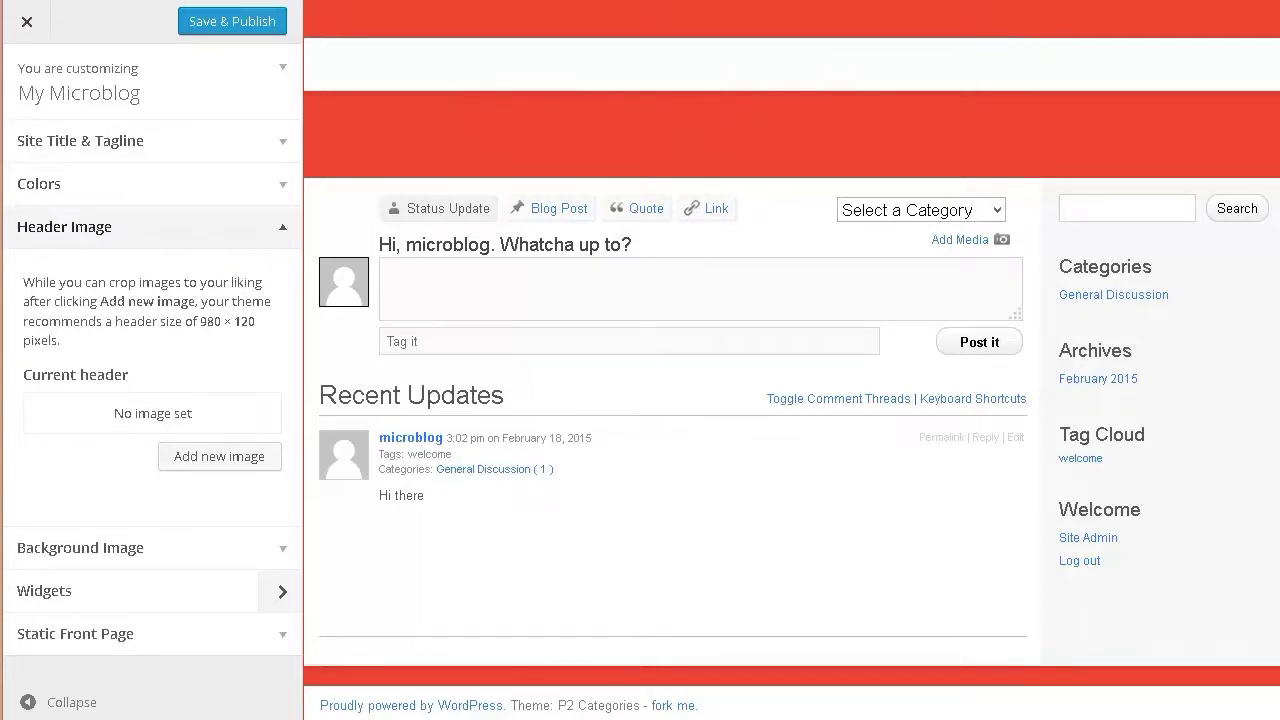
left_click(217, 477)
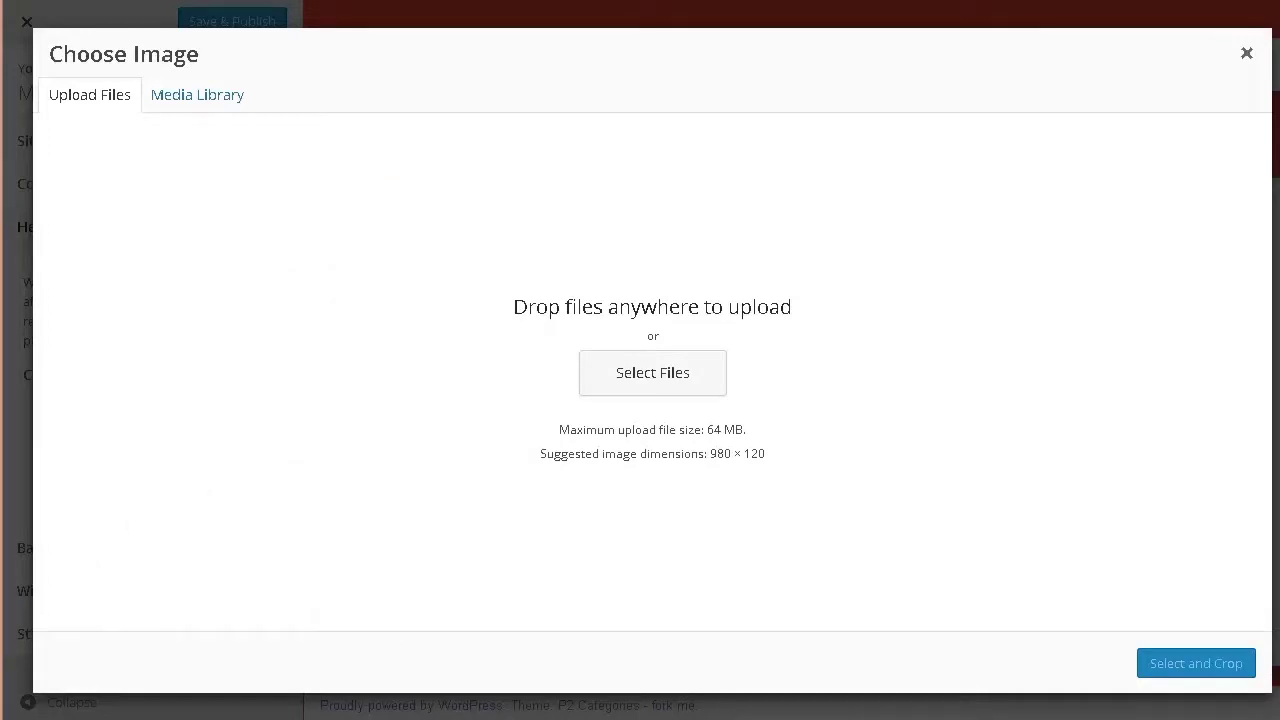
left_click(4, 716)
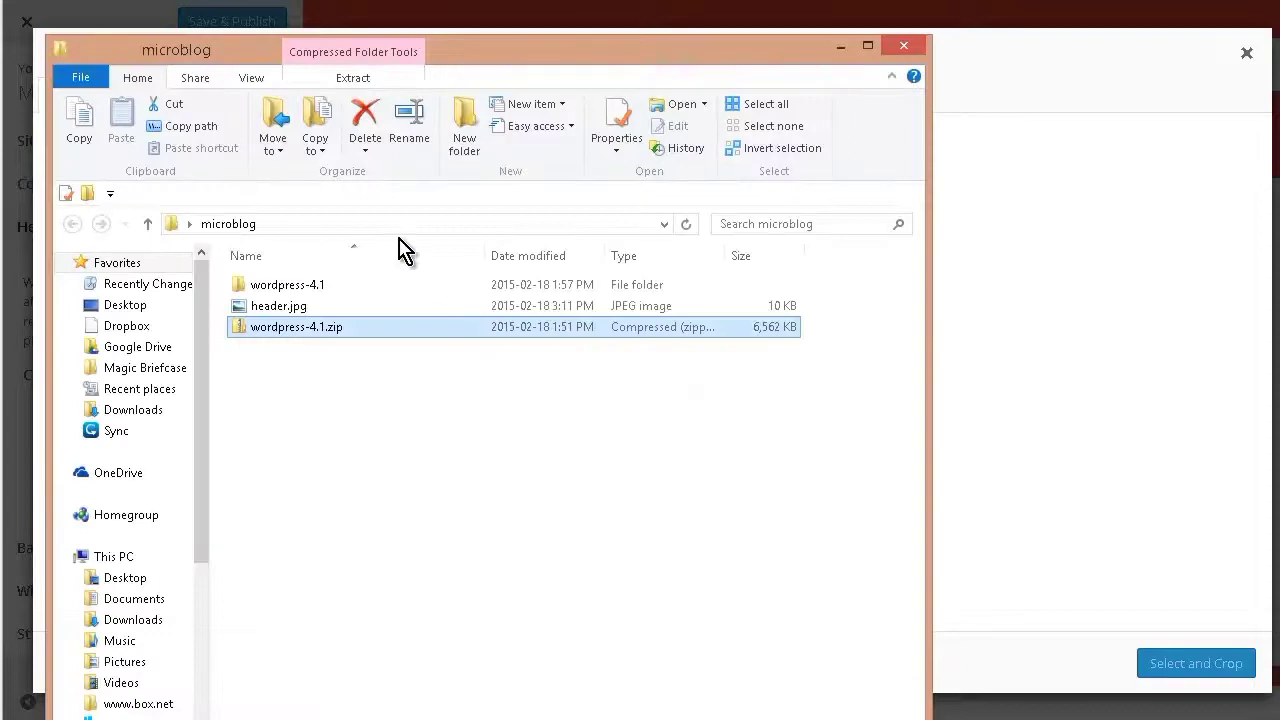
left_click_drag(578, 66, 1074, 203)
left_click(858, 437, "ctrl")
left_click(858, 436)
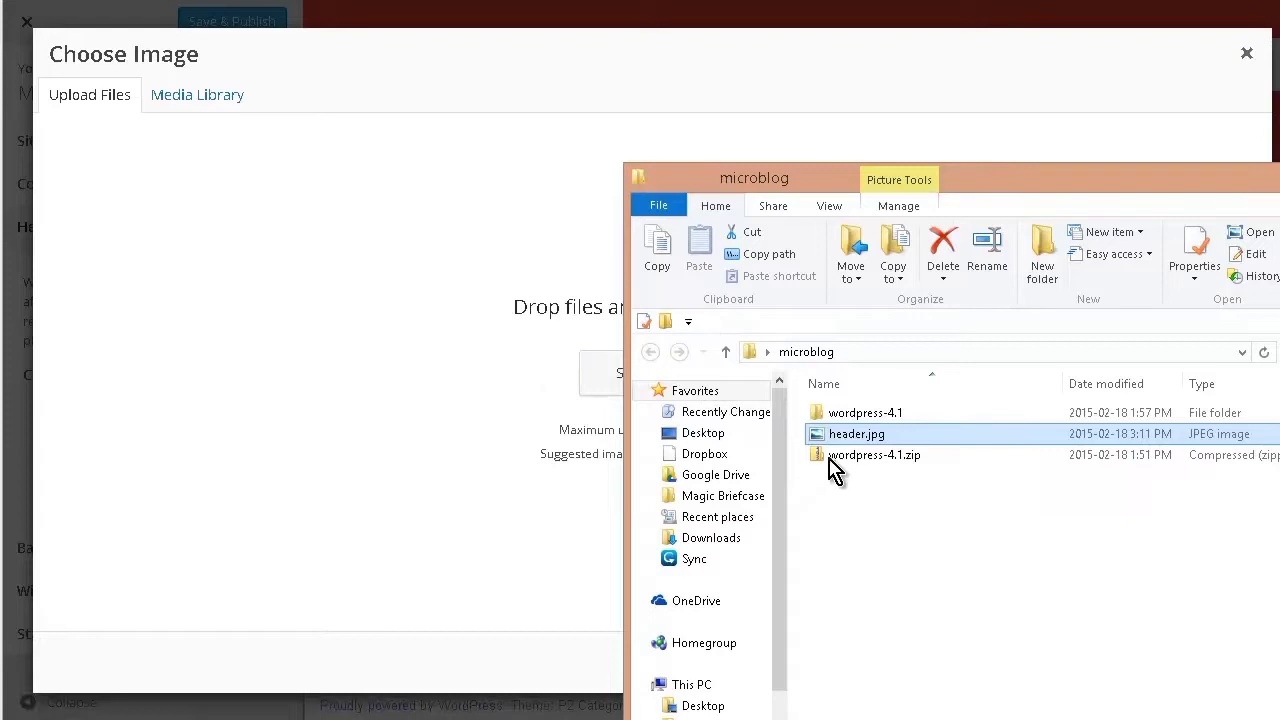
left_click_drag(857, 440, 340, 535)
left_click(330, 455)
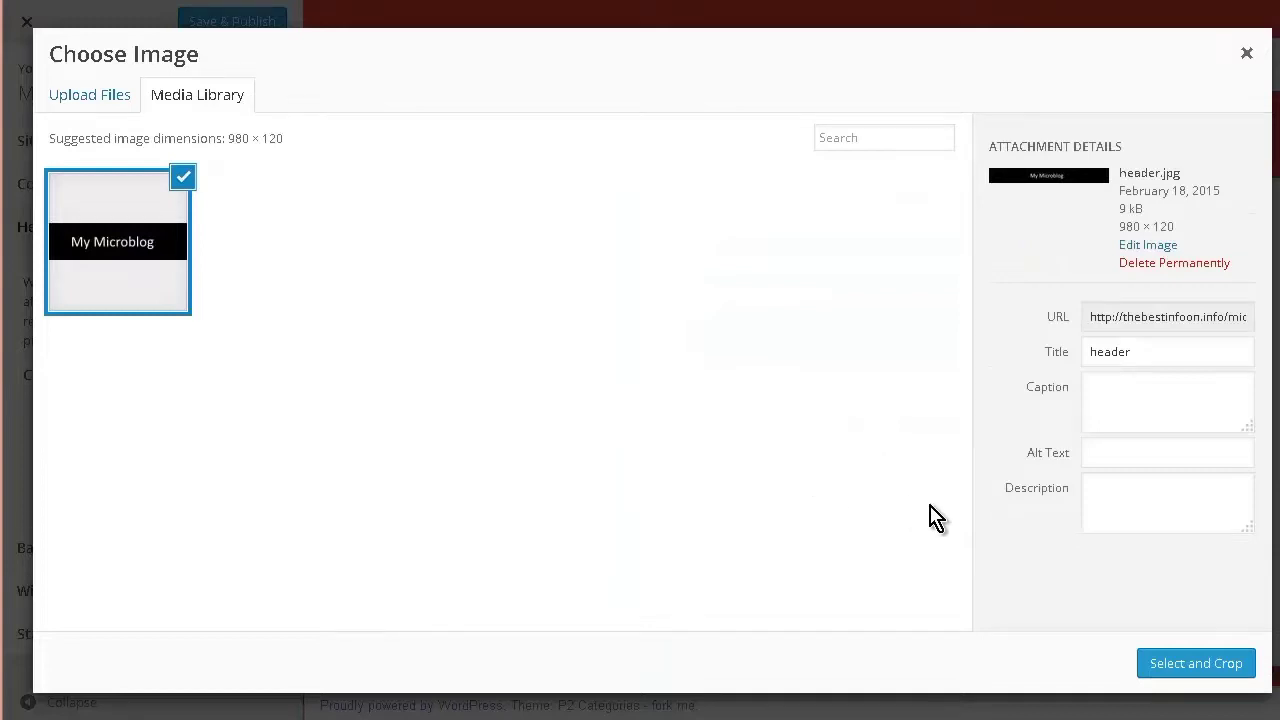
left_click(1197, 664)
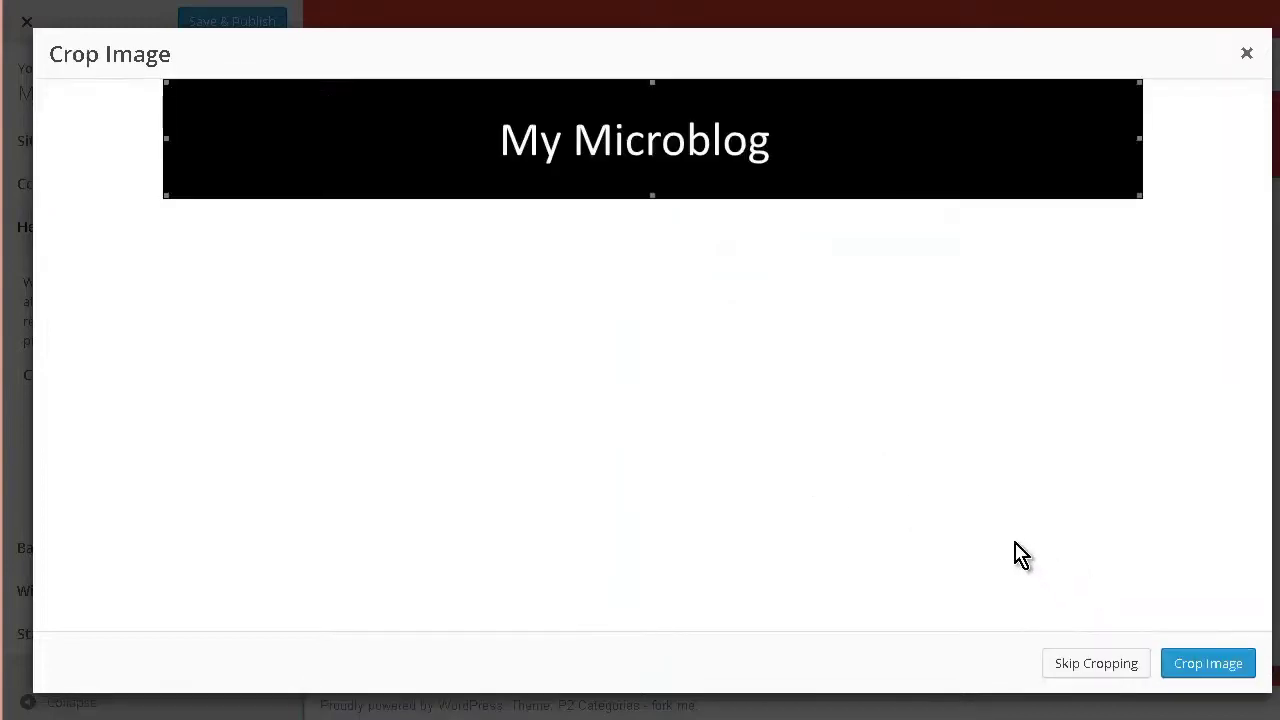
left_click(1220, 667)
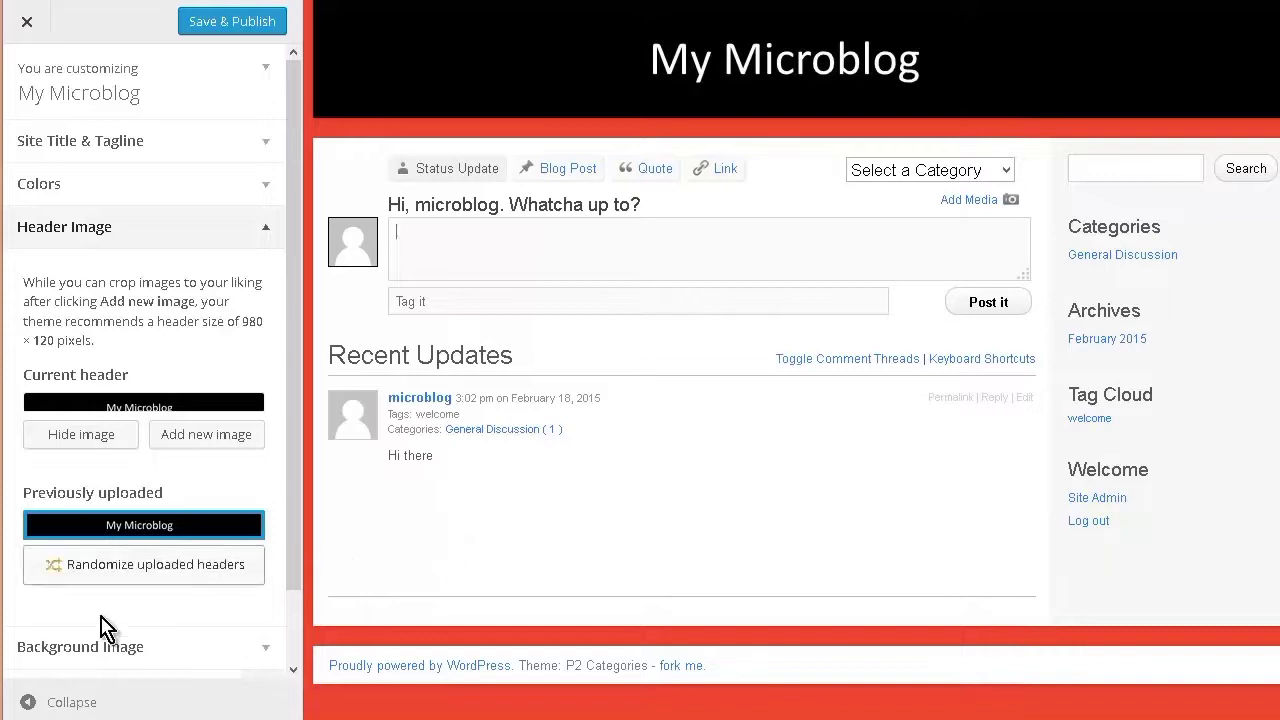
Check the background image option without choosing an image, publish the theme customizations and close the customizer
left_click(178, 655)
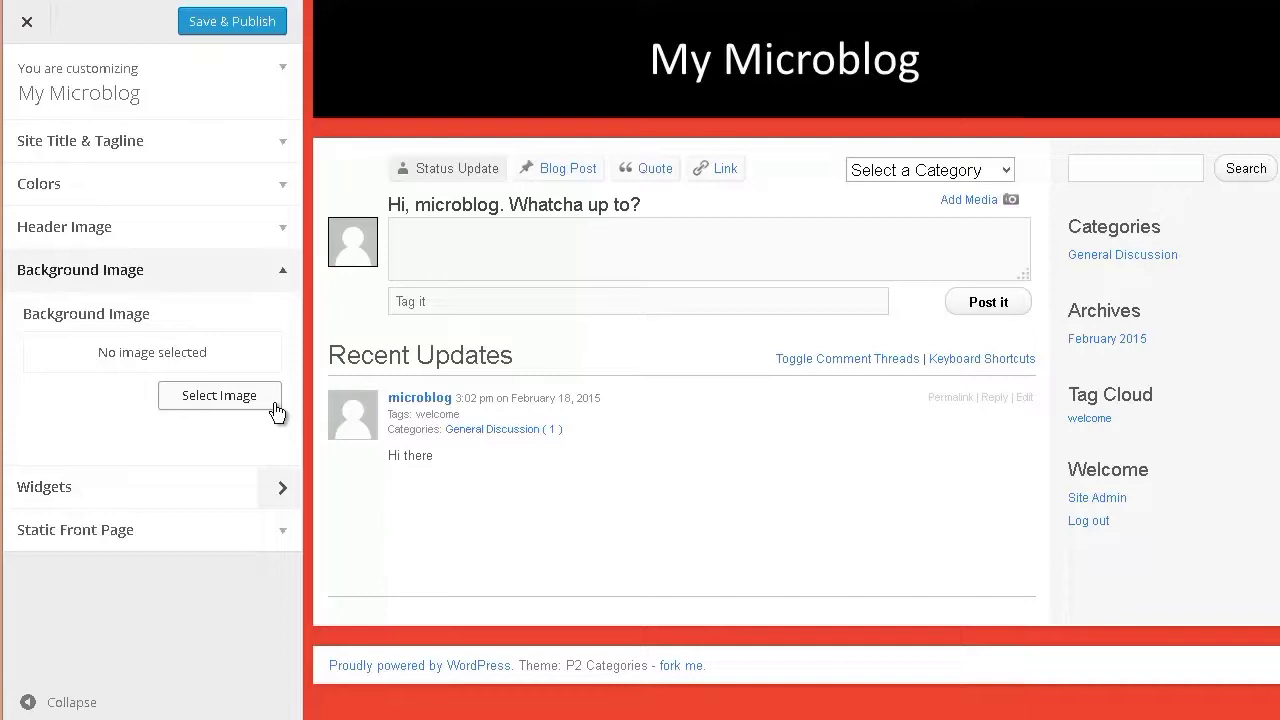
left_click(275, 270)
left_click(229, 22)
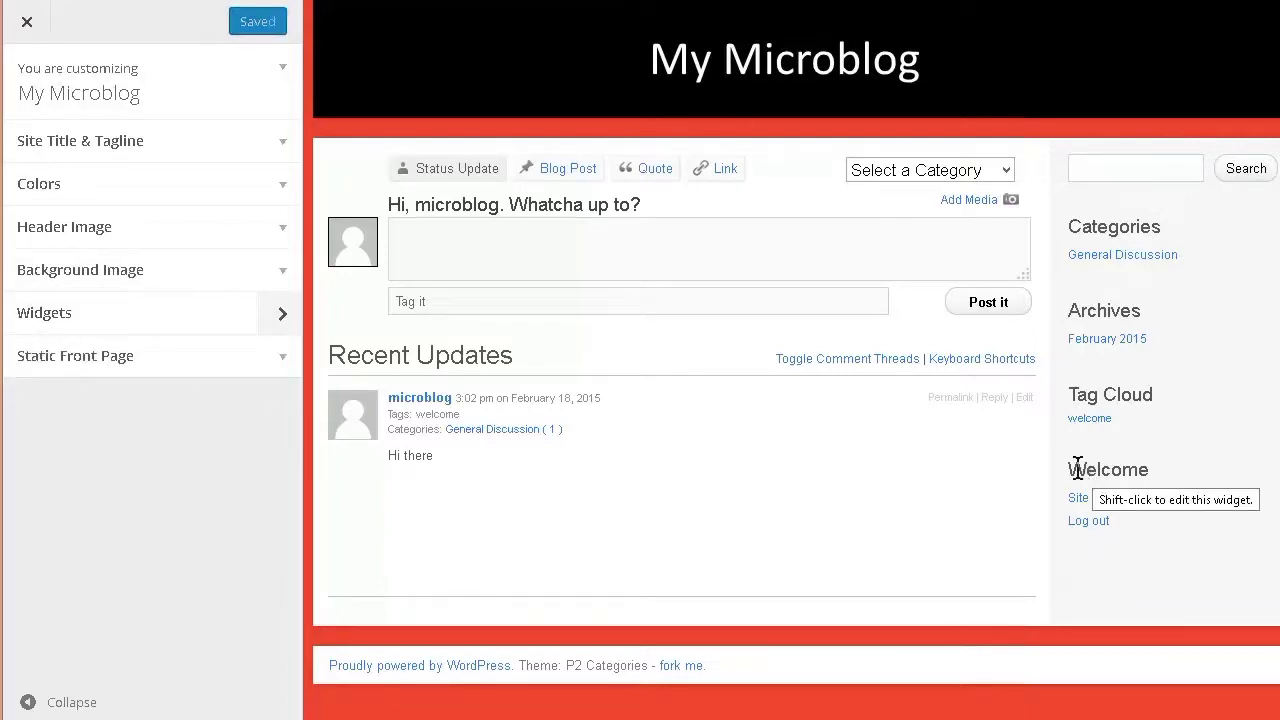
left_click(27, 21)
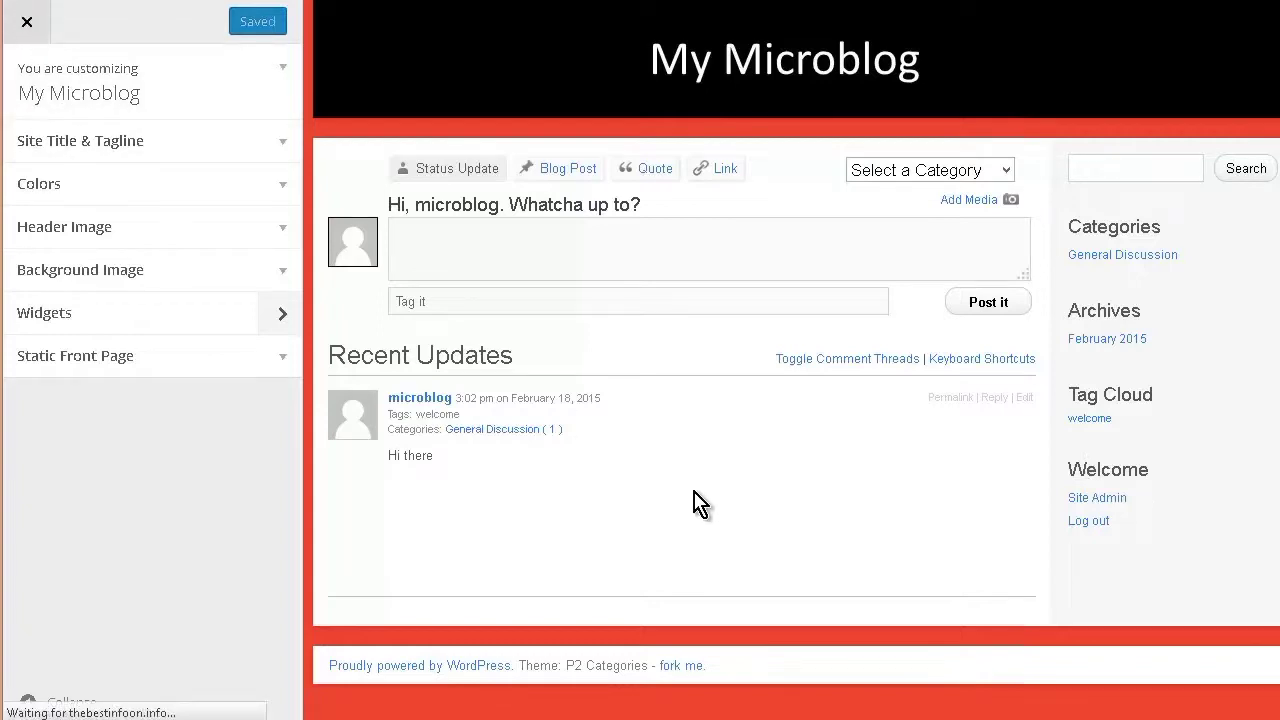
left_click(27, 21)
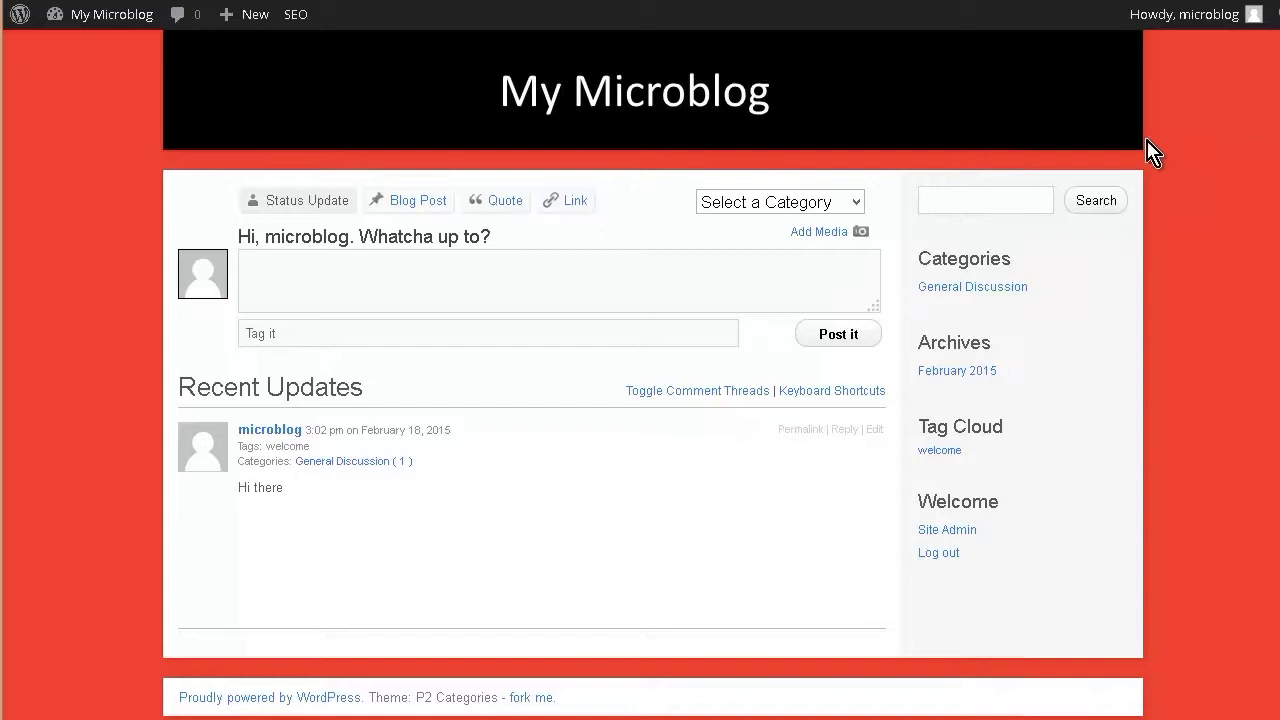
Go to the site's dashboard and add a new Subscriber user with the username "test"
mouse_move(1188, 27)
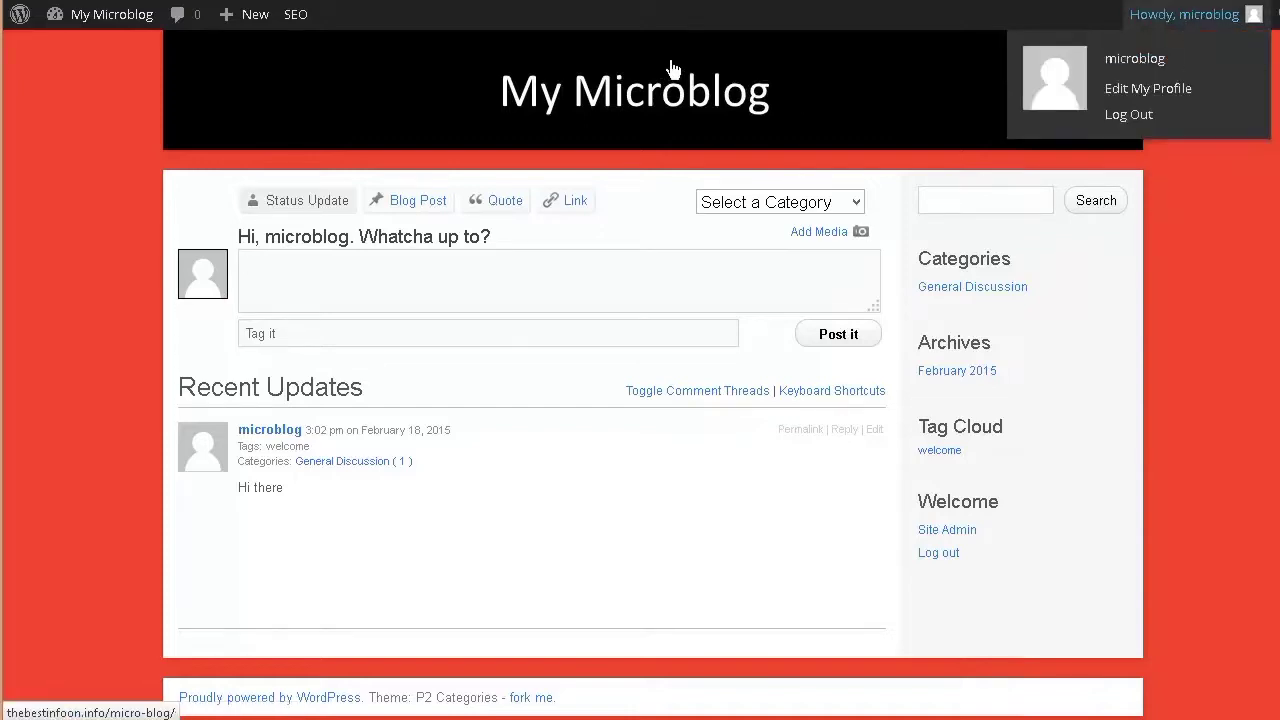
mouse_move(96, 34)
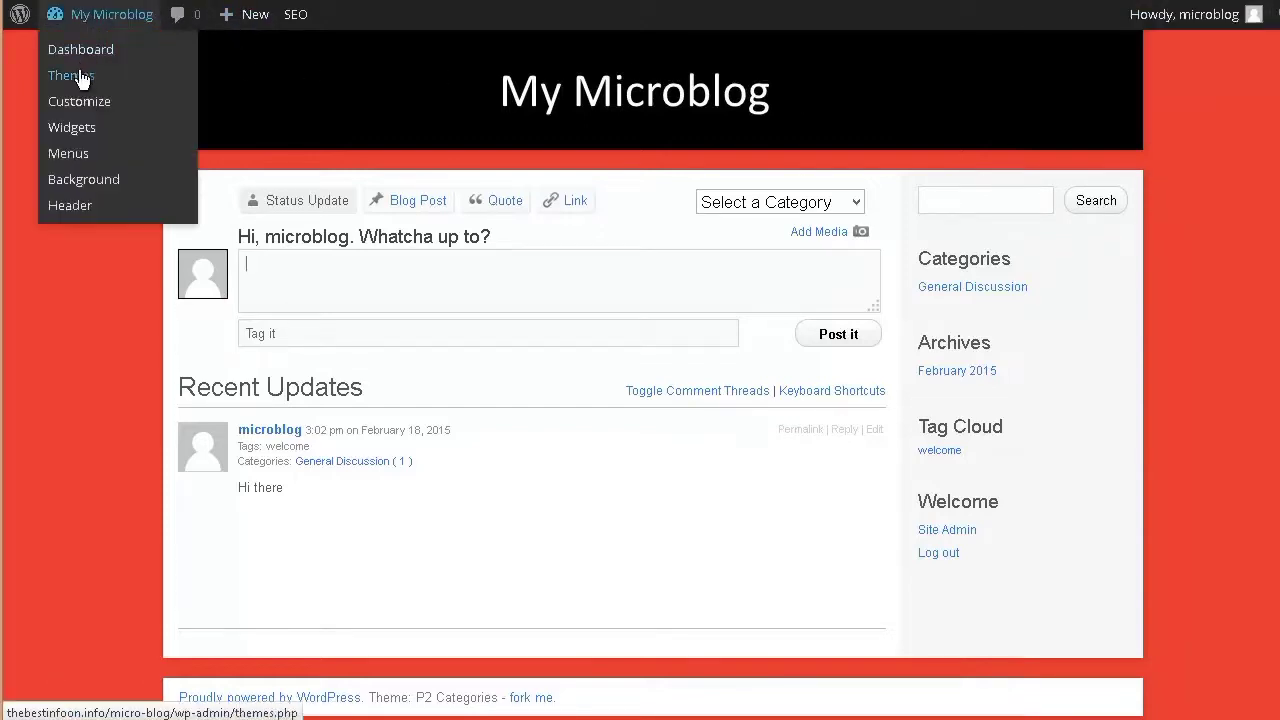
left_click(91, 49)
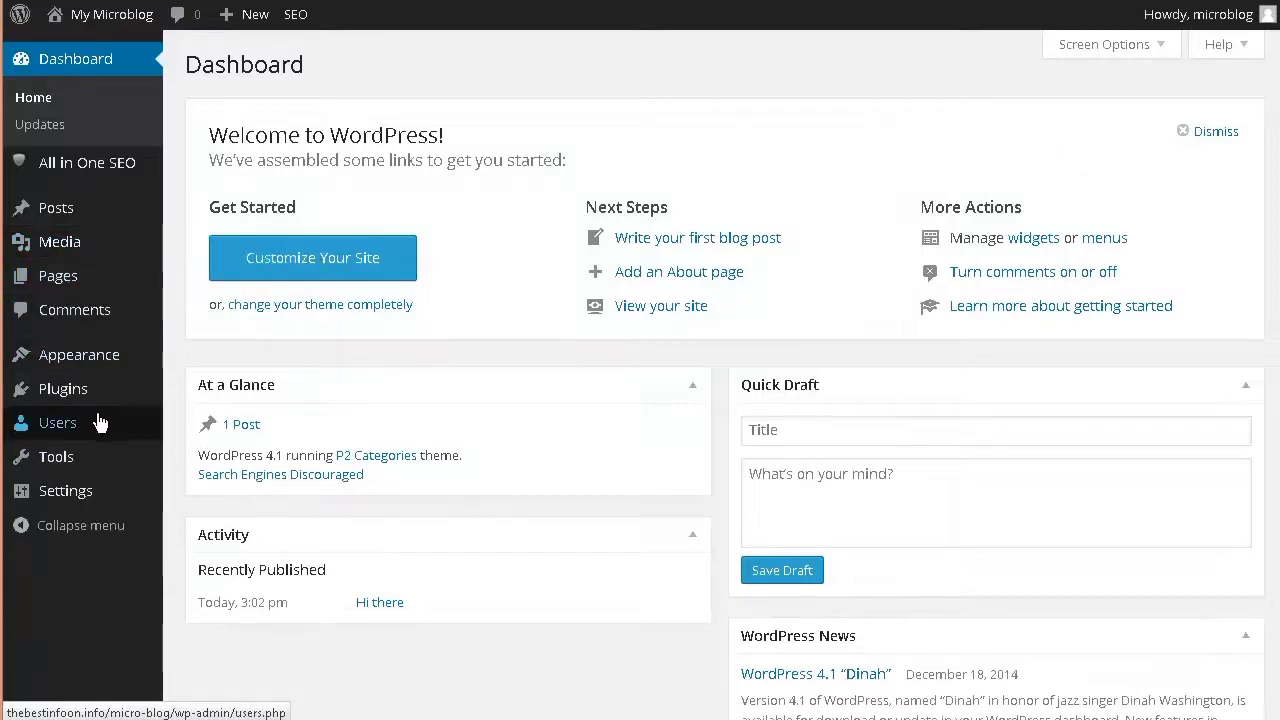
mouse_move(56, 435)
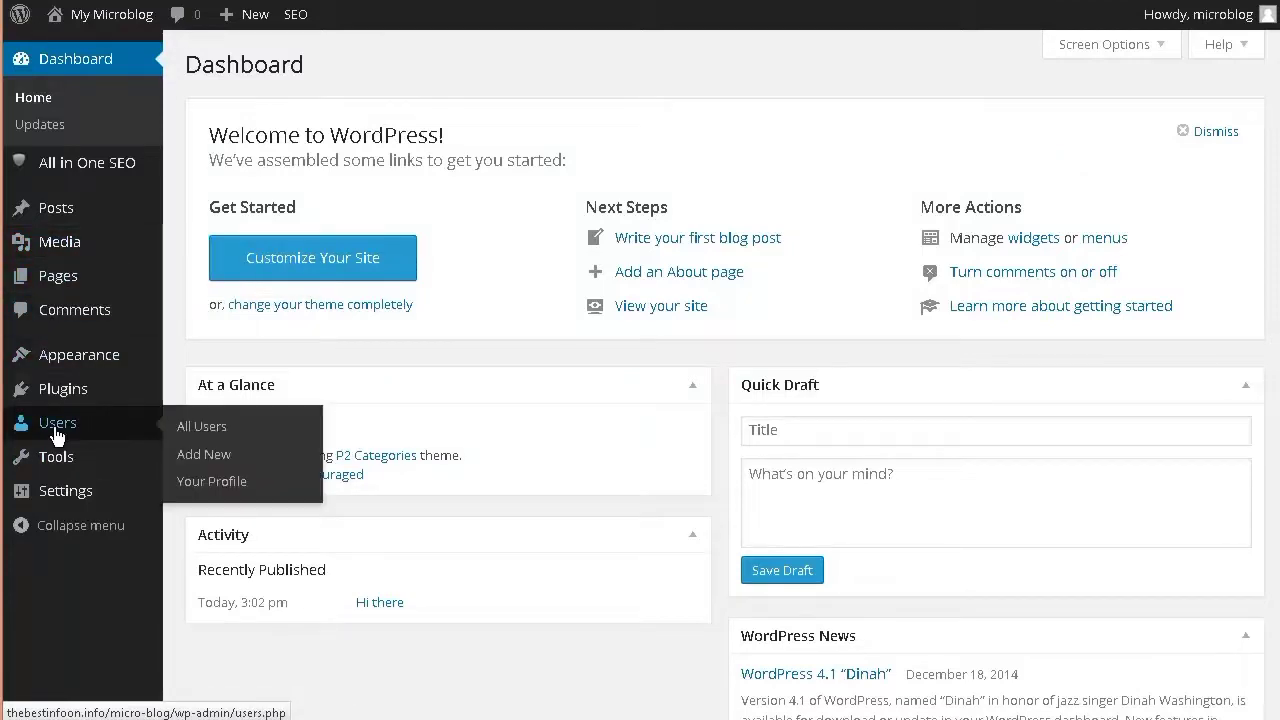
left_click(263, 456)
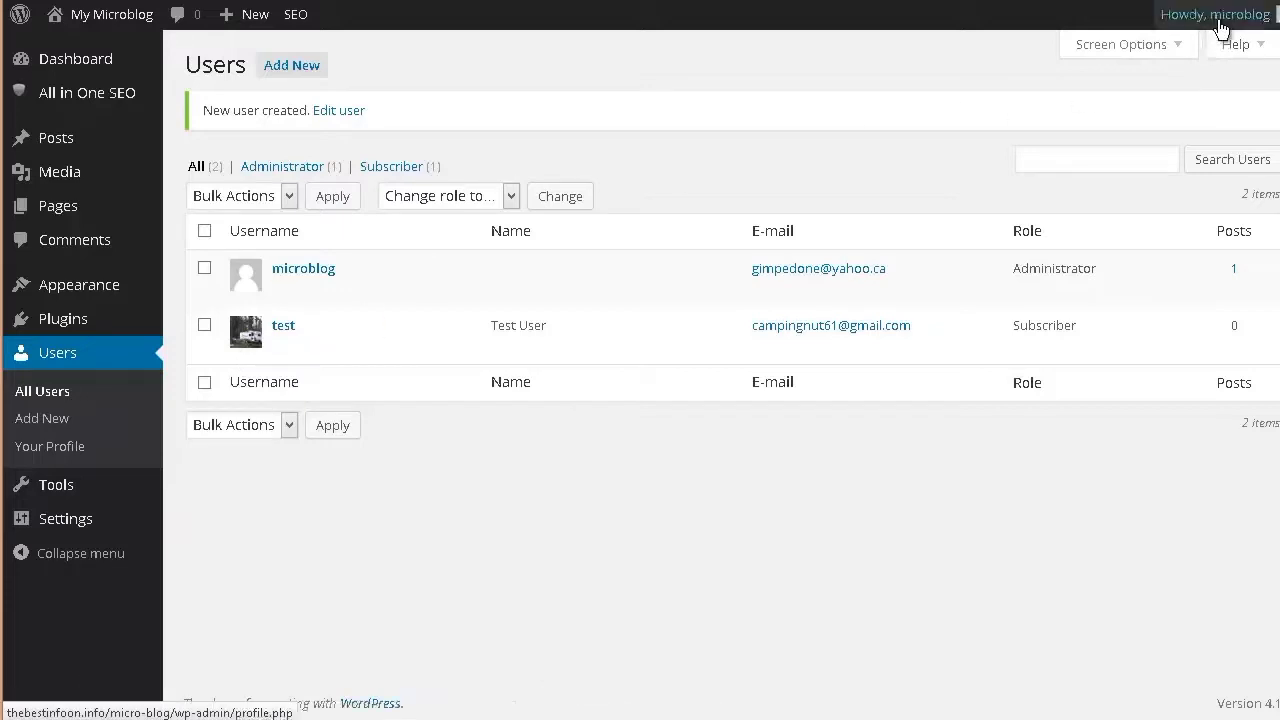
Log out of the administrator account, log in as "test" with the account password, and dismiss the browser's offer to remember it
mouse_move(1225, 27)
left_click(1157, 116)
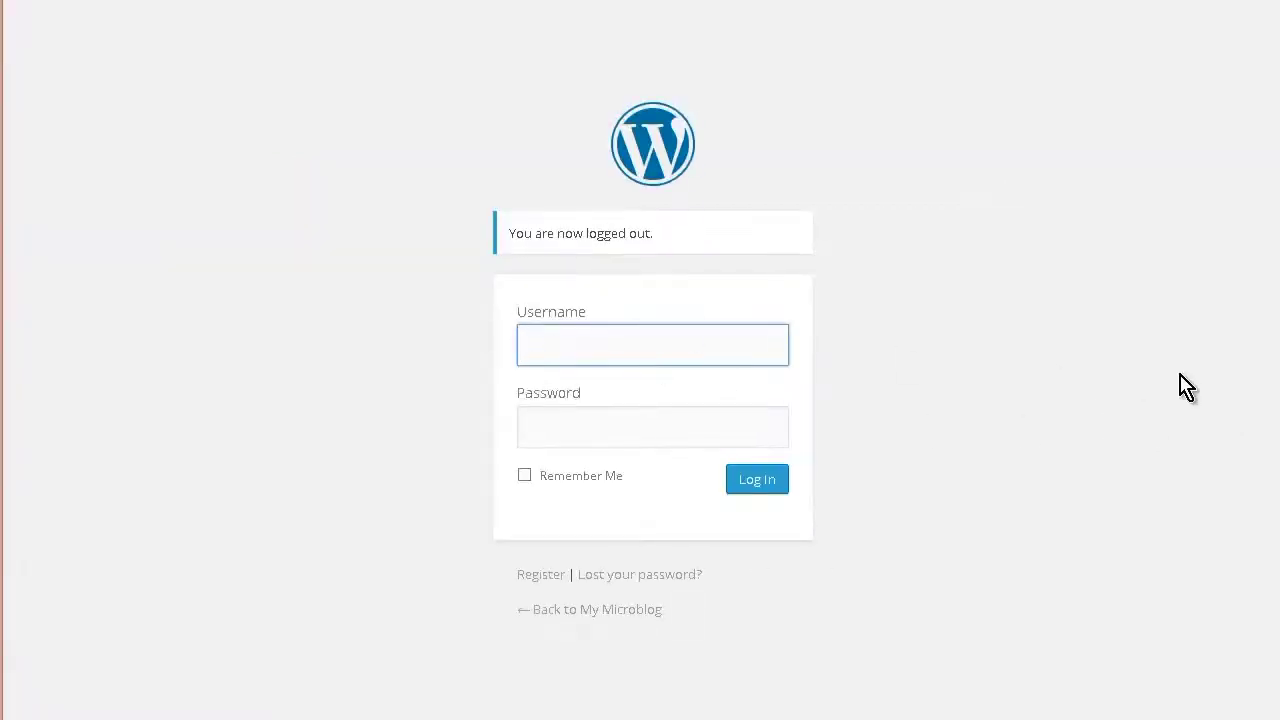
type("est")
key("Tab")
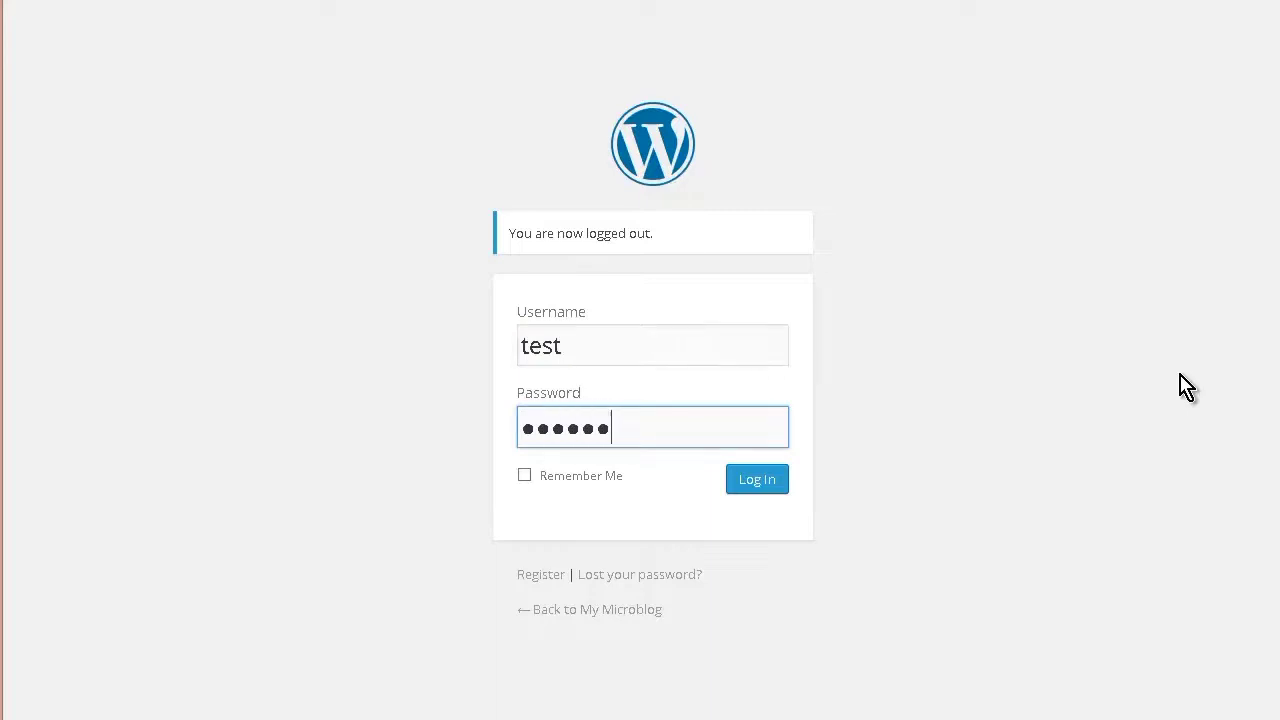
key("Return")
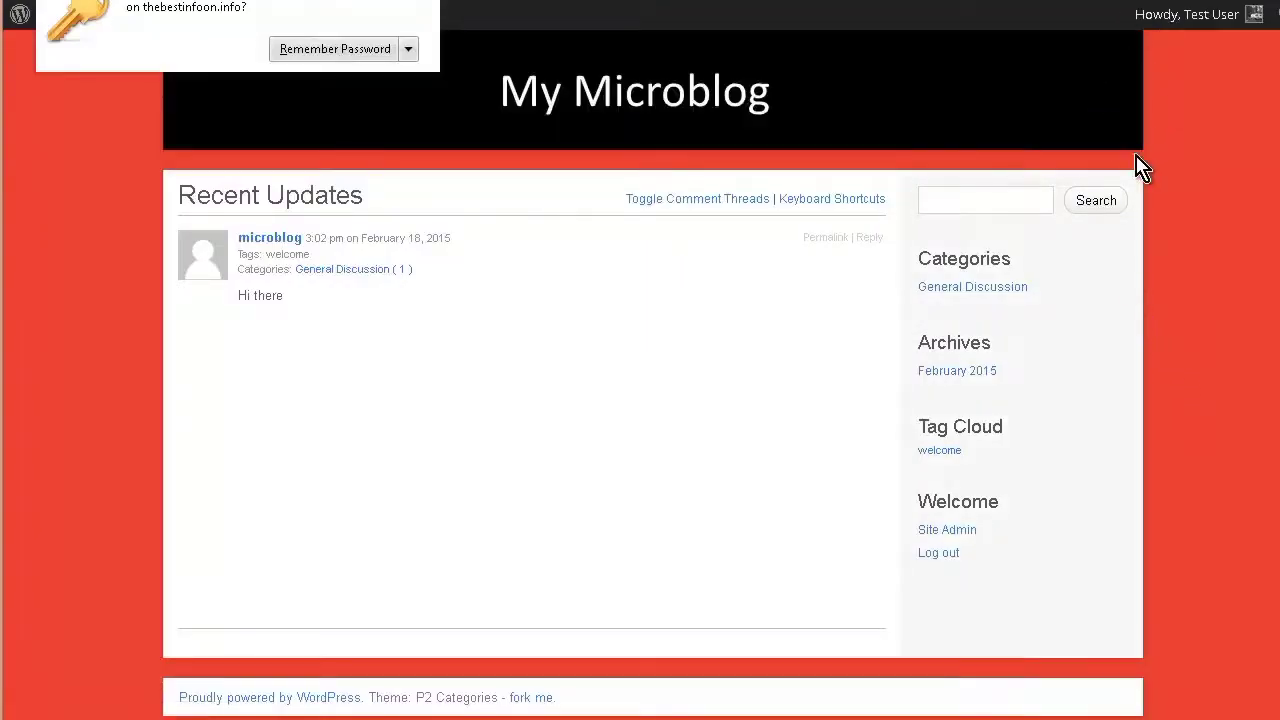
left_click(431, 1)
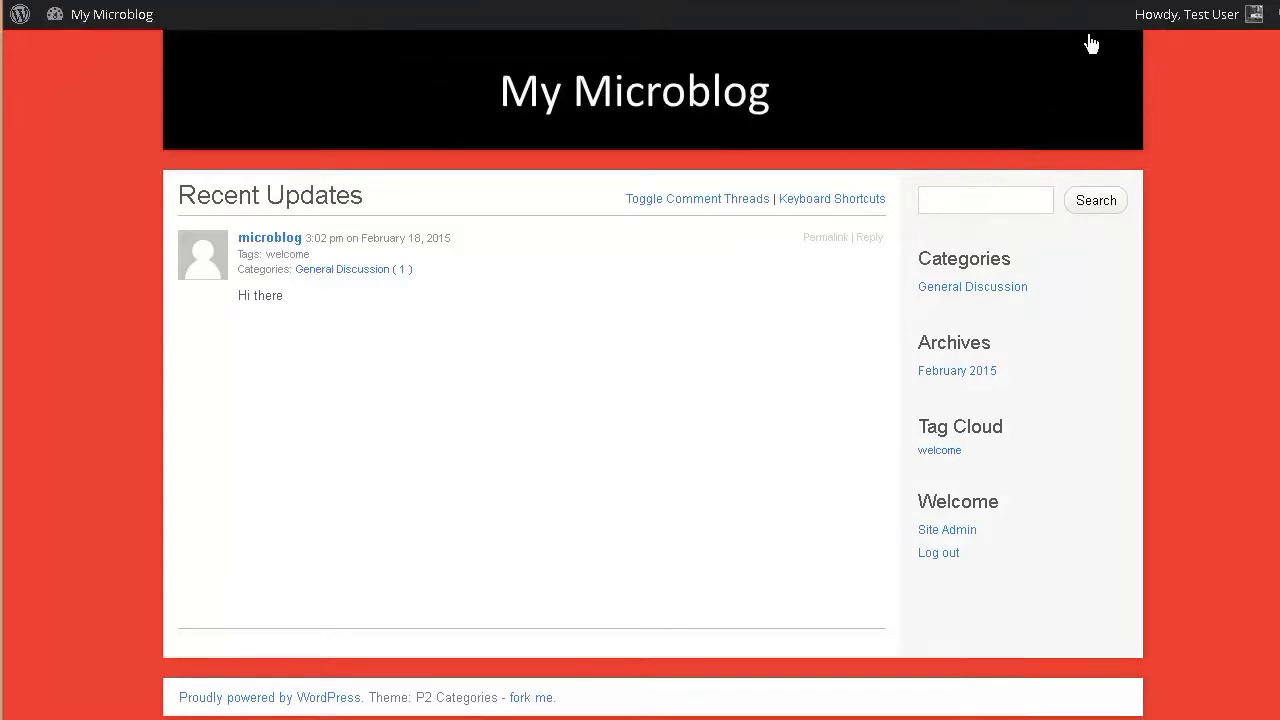
Reply "Hi back" to the "Hi there" update as the test user
mouse_move(1210, 22)
left_click(869, 238)
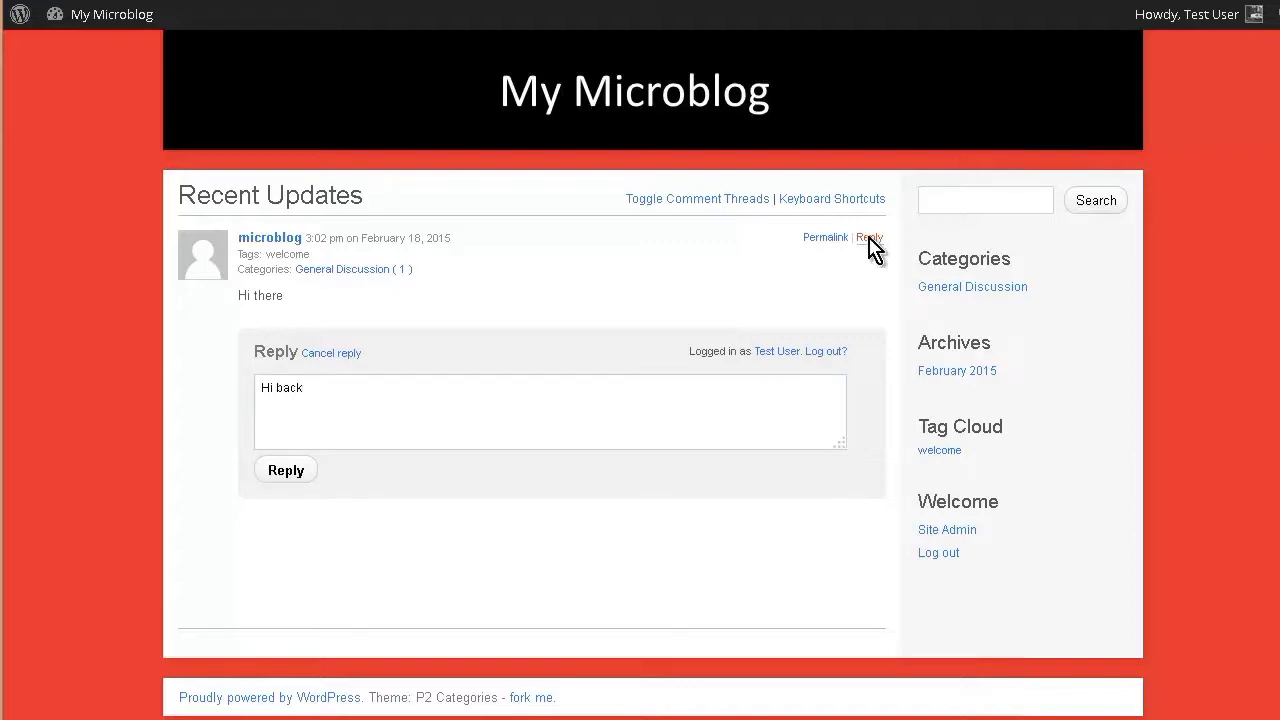
left_click(272, 478)
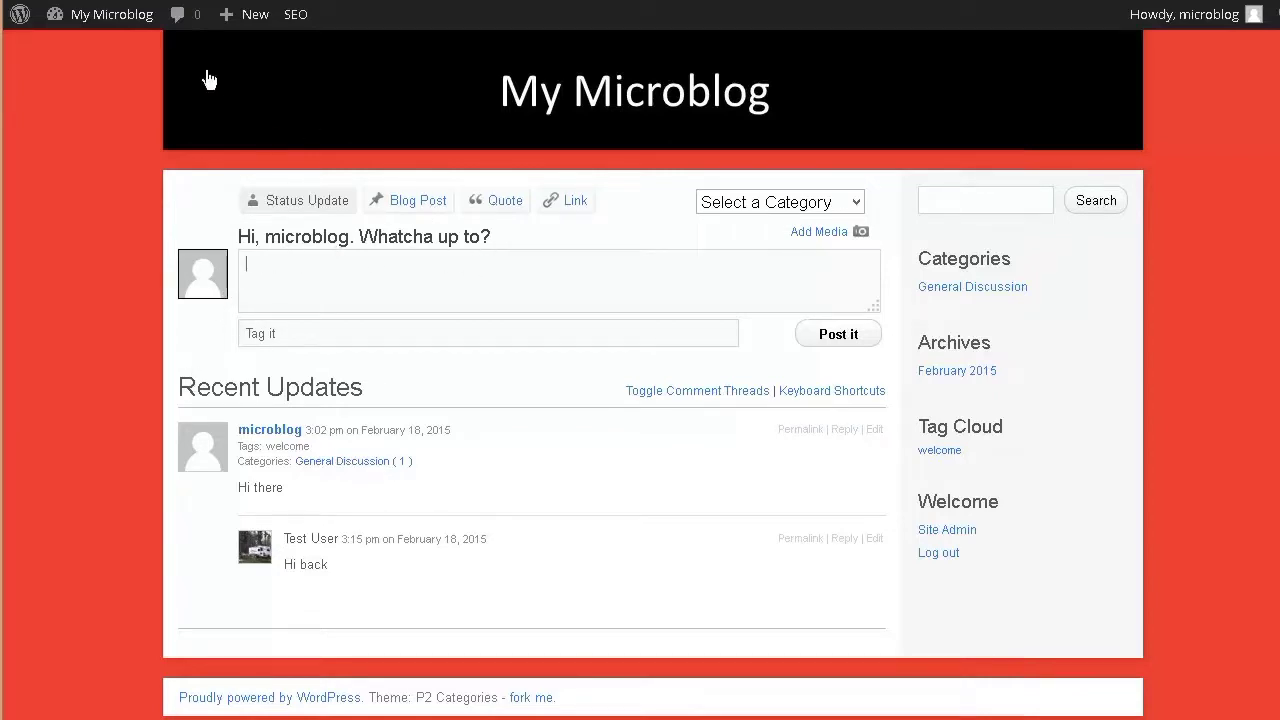
Open the P2 theme options as administrator and allow any registered member to post
mouse_move(112, 16)
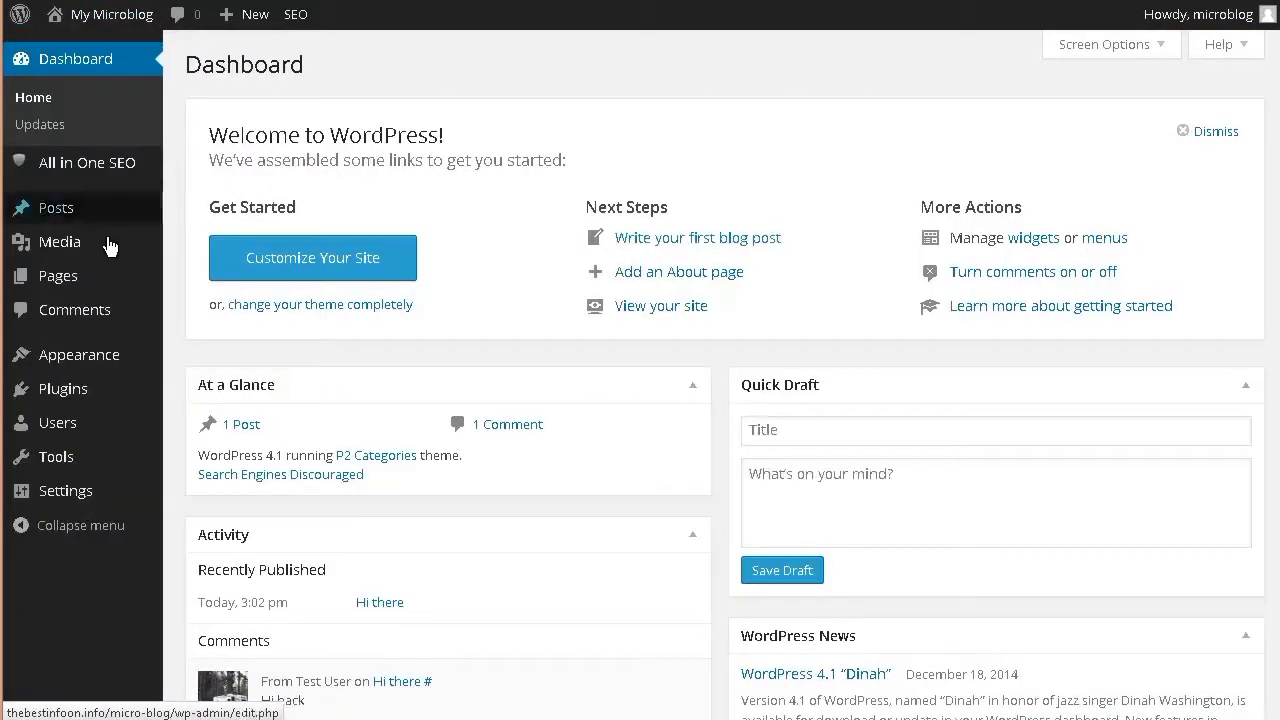
mouse_move(65, 362)
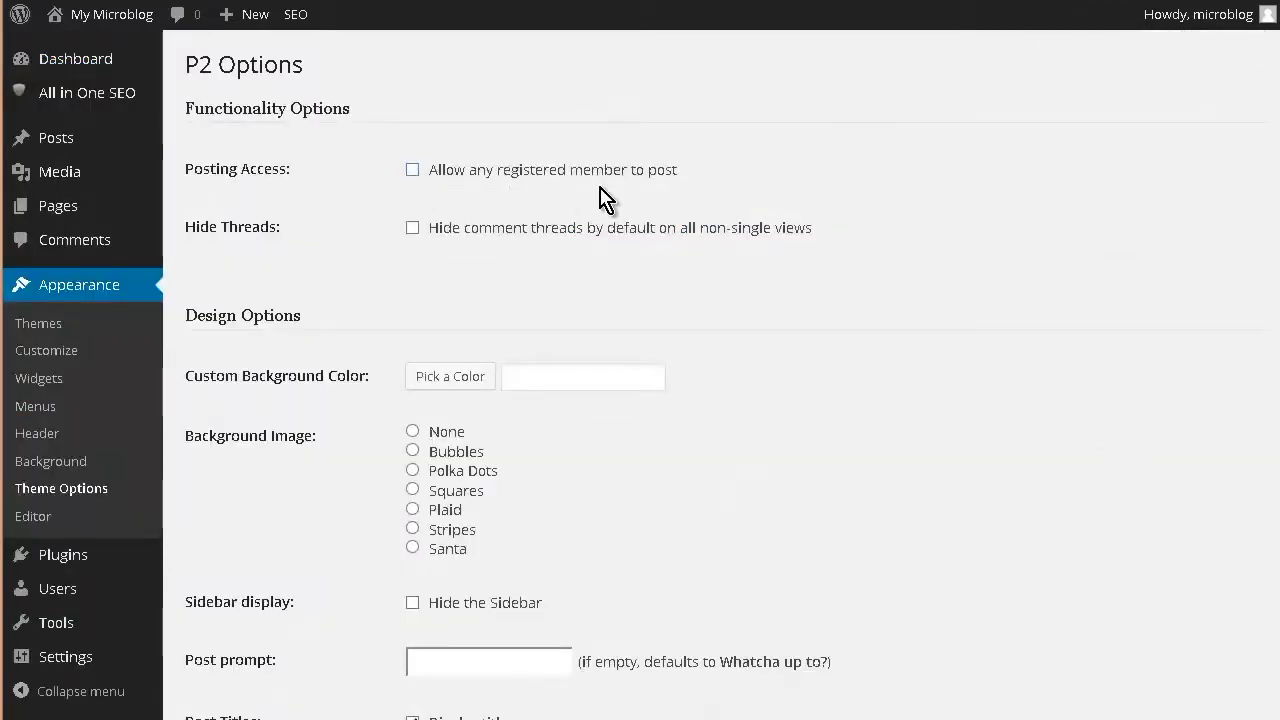
left_click(413, 172)
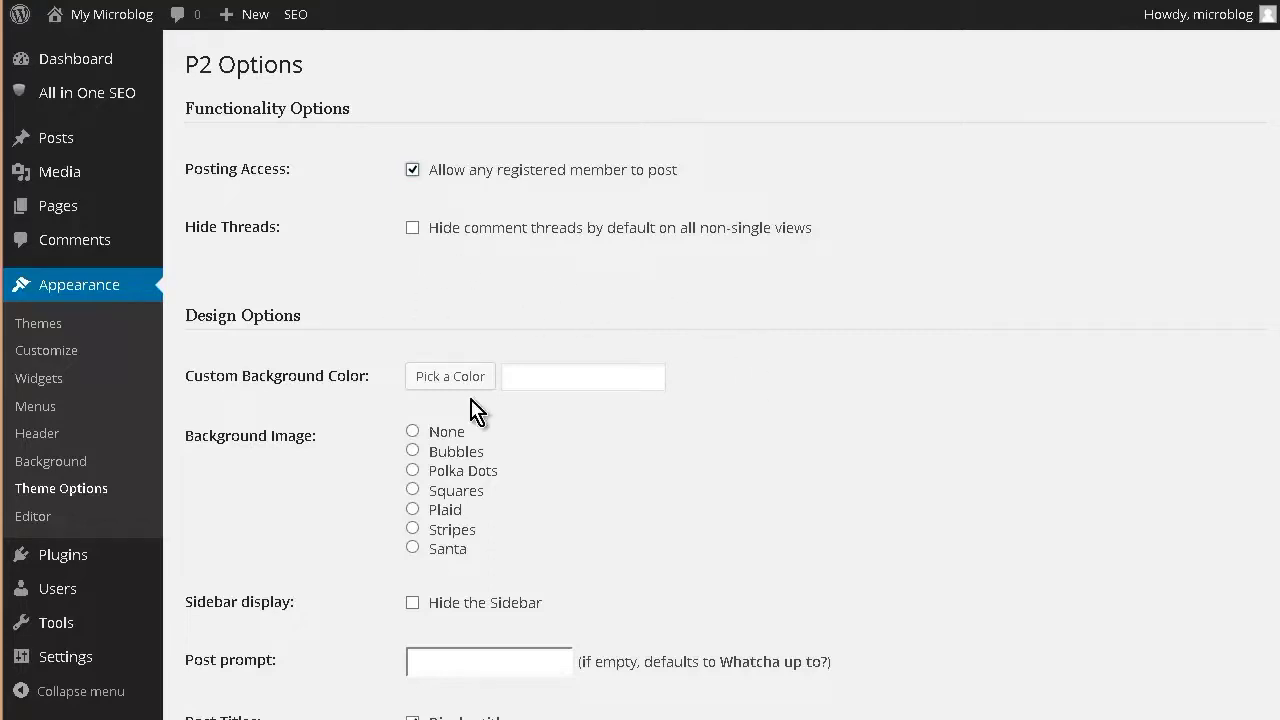
Choose the Santa background image in the P2 design options and save the options
scroll(412, 392, "down", 2)
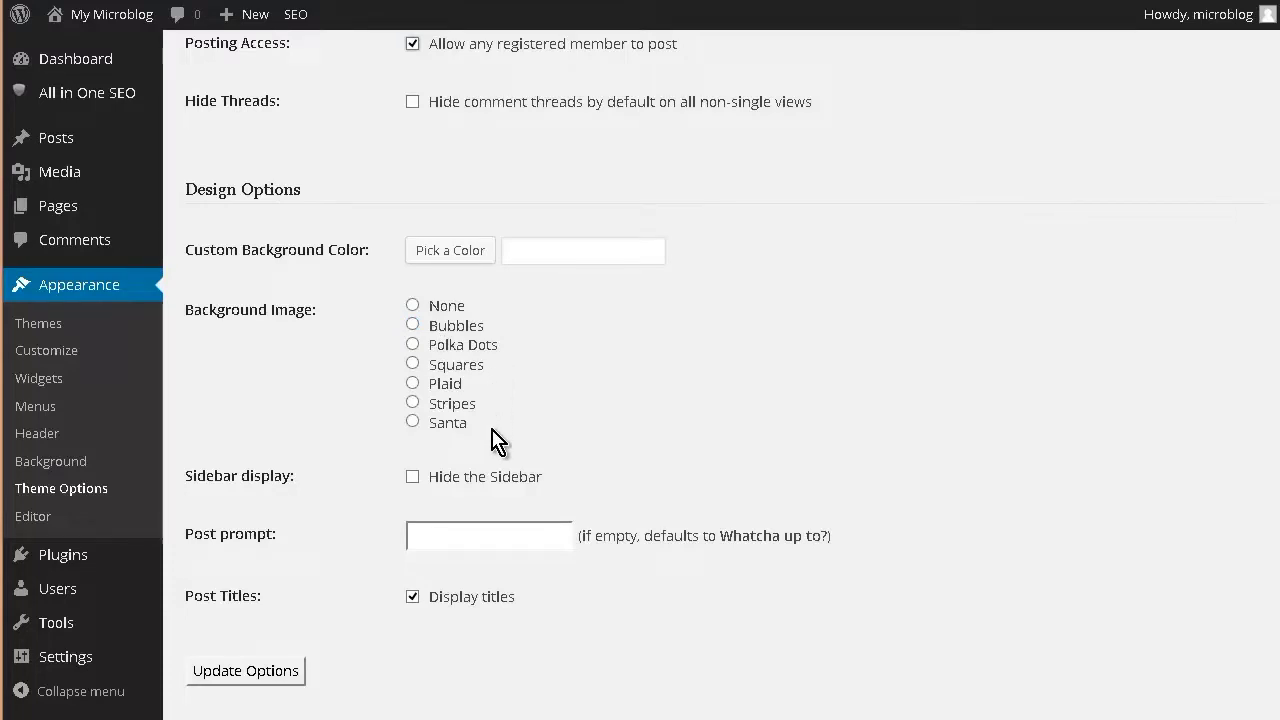
left_click(447, 425)
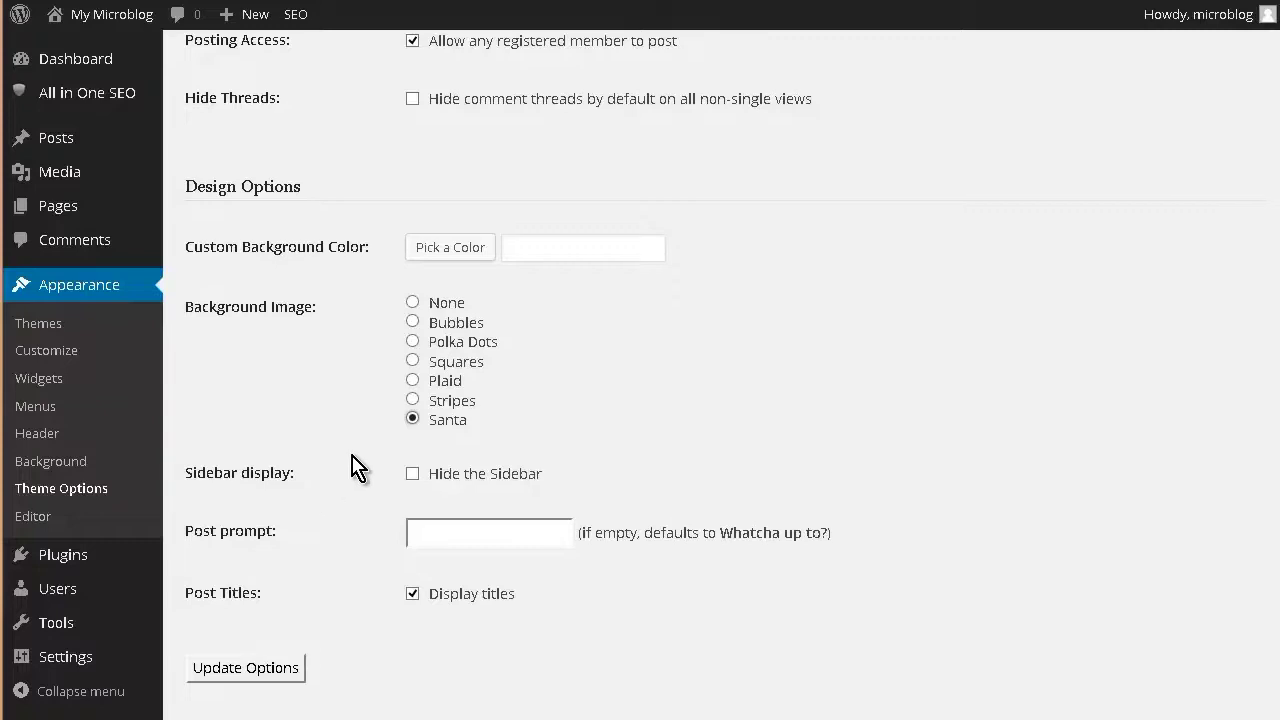
scroll(358, 464, "down", 1)
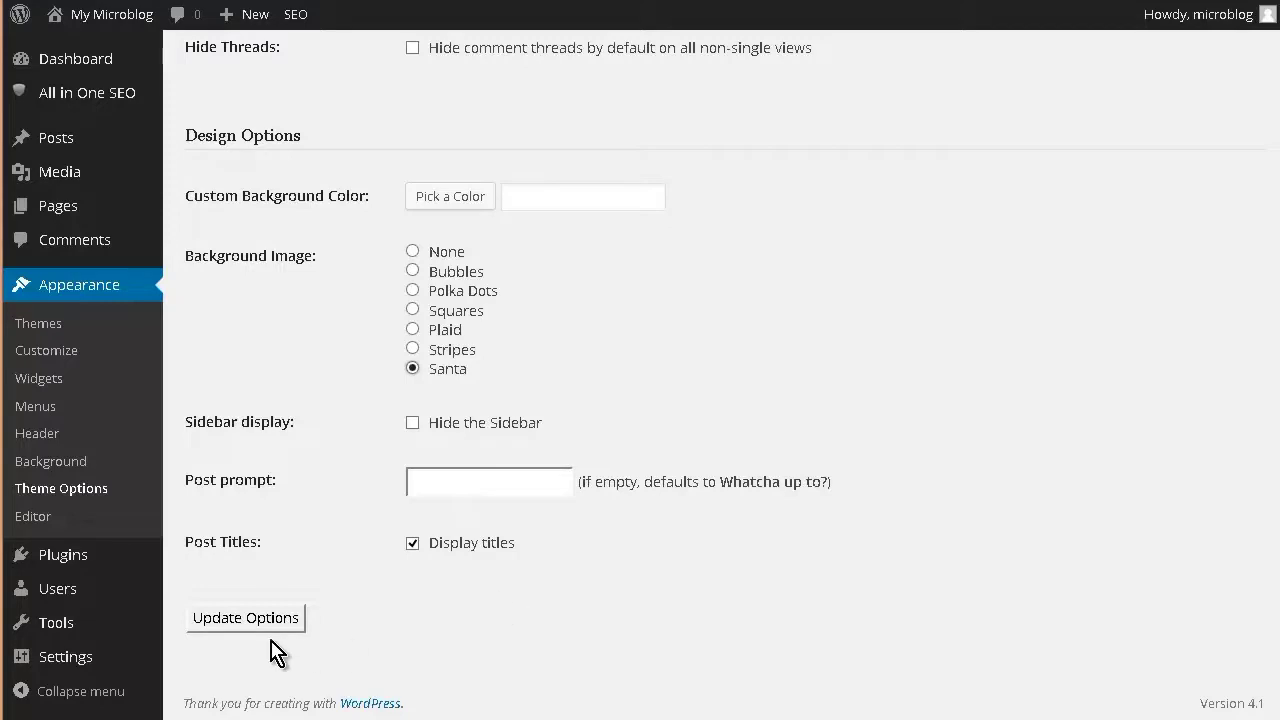
left_click(236, 620)
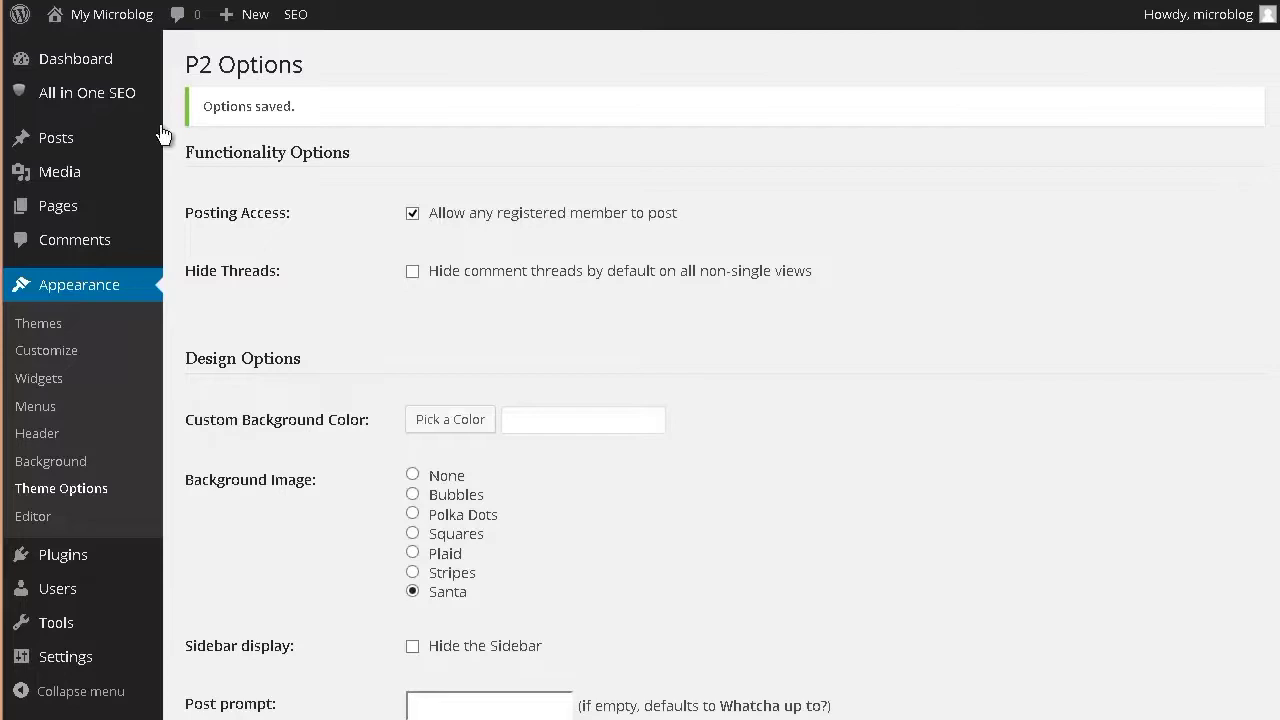
Visit the site to view the new background and collapse the comment threads under Recent Updates
mouse_move(80, 14)
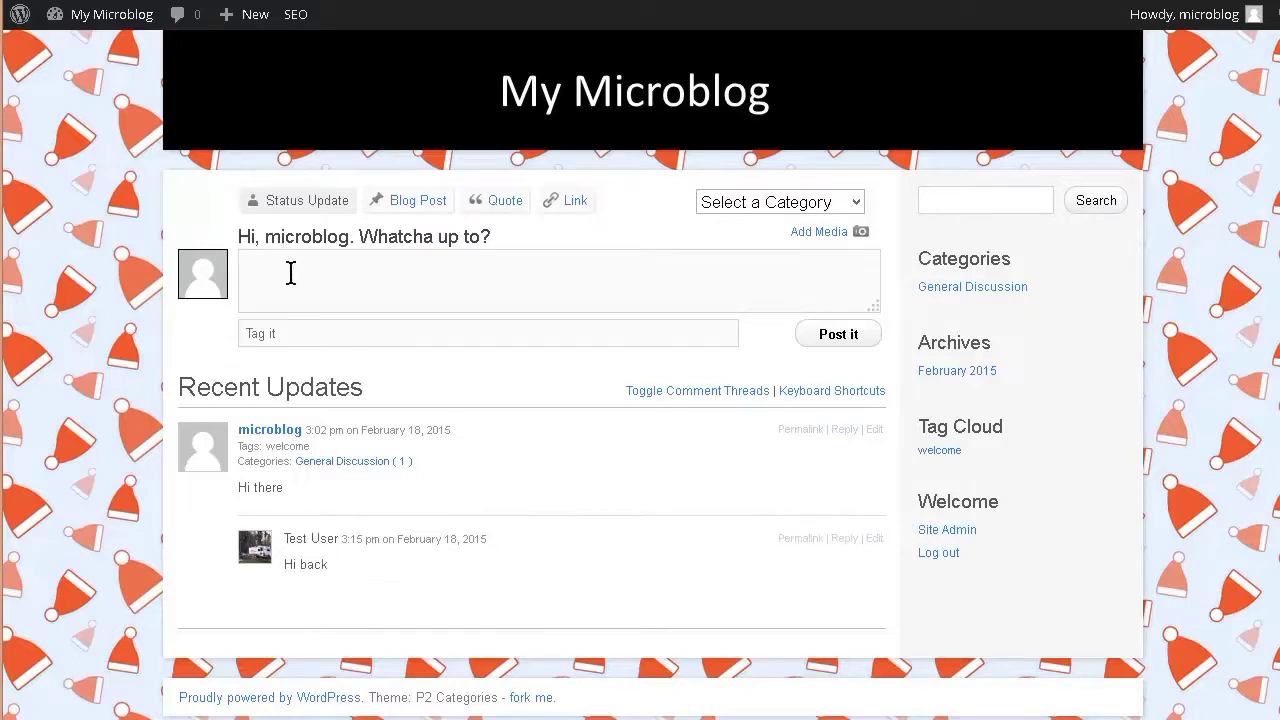
left_click(700, 397)
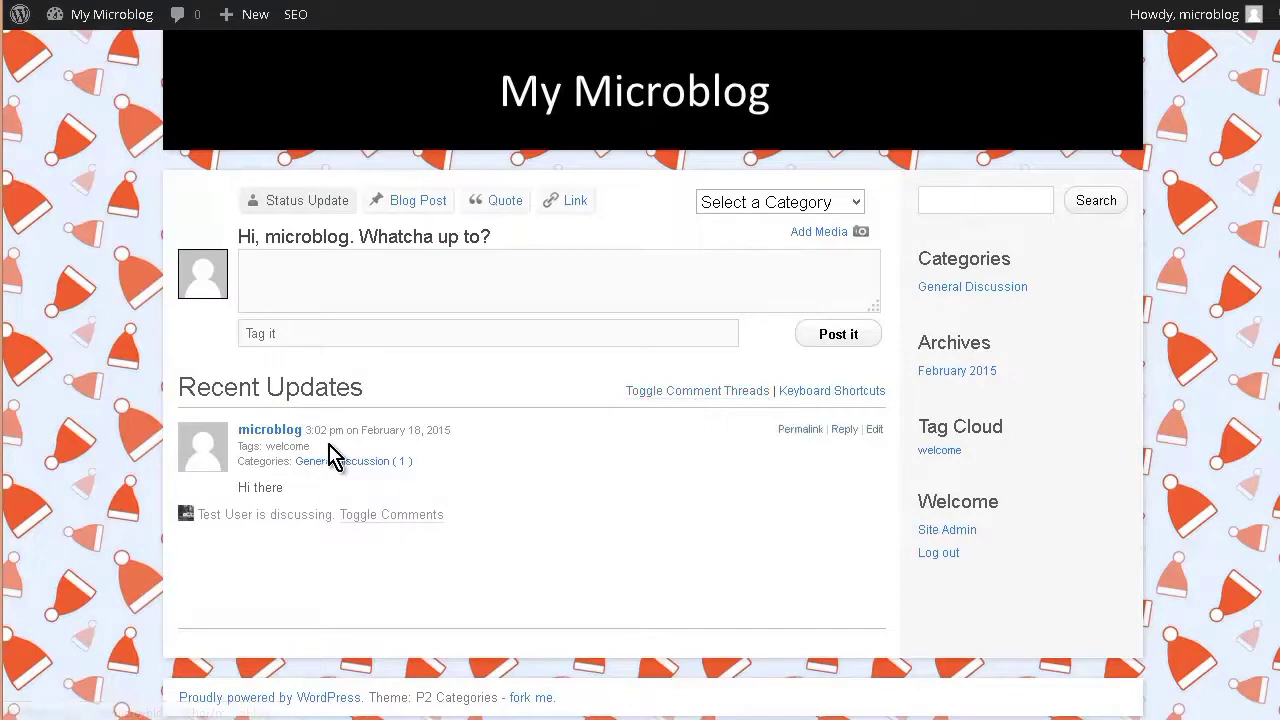
Expand the comment threads and switch accounts, logging in with username test and the account password
left_click(666, 391)
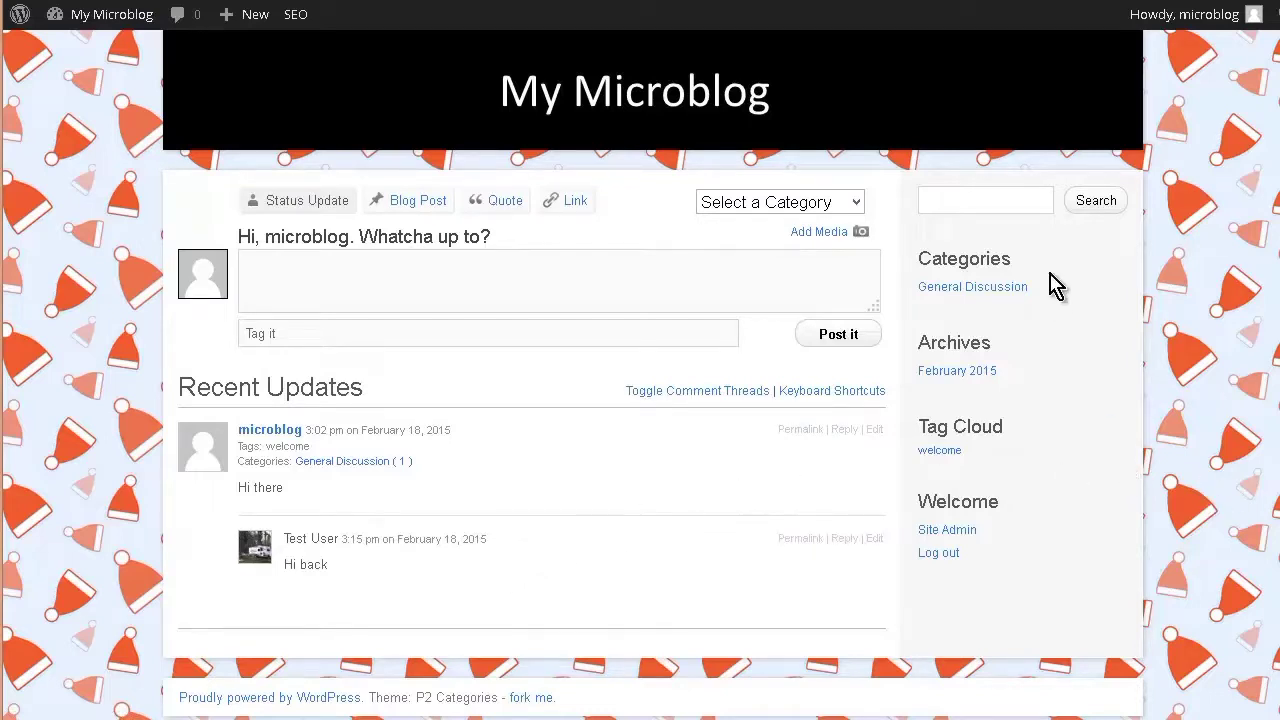
mouse_move(1212, 14)
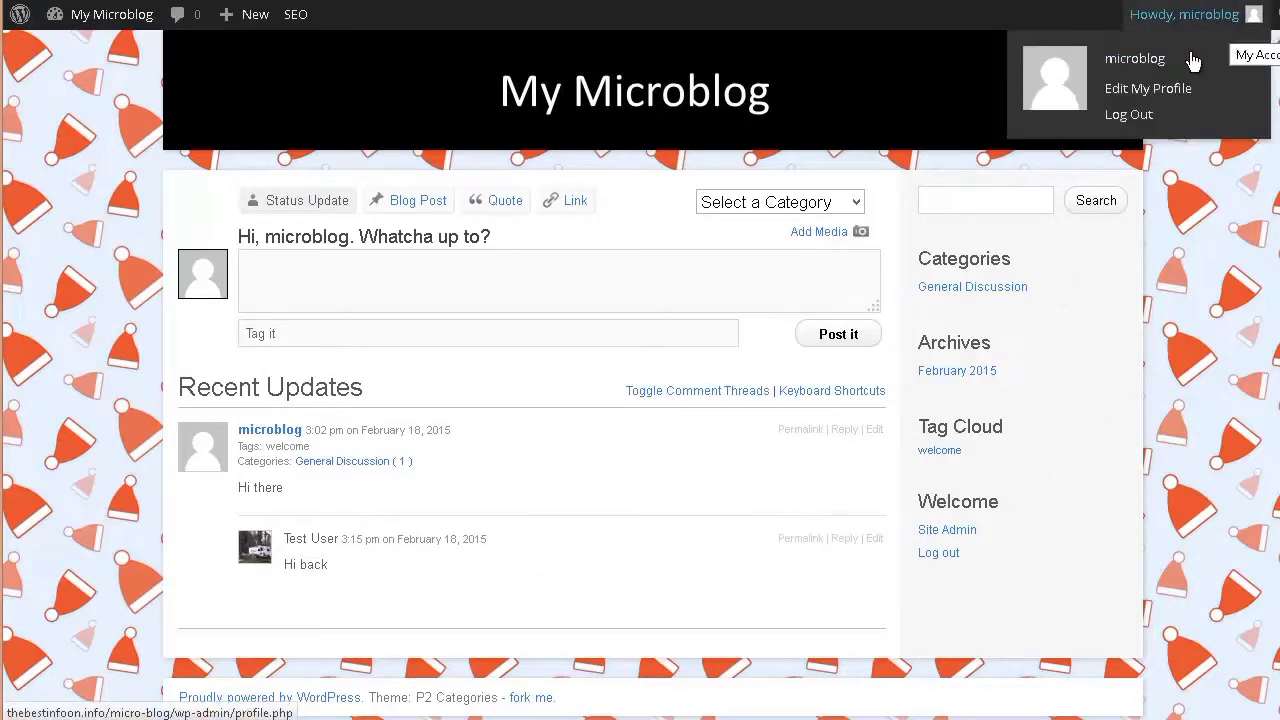
left_click(1141, 119)
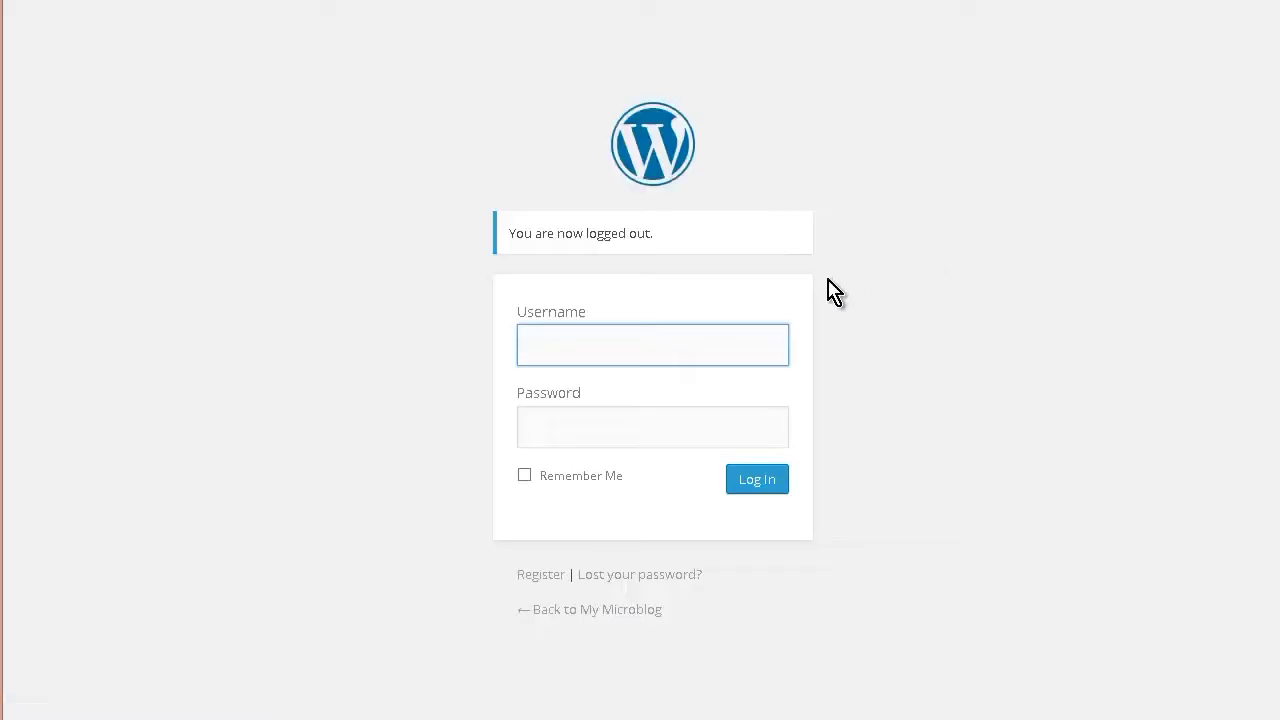
left_click(728, 327)
type("test")
key("Tab")
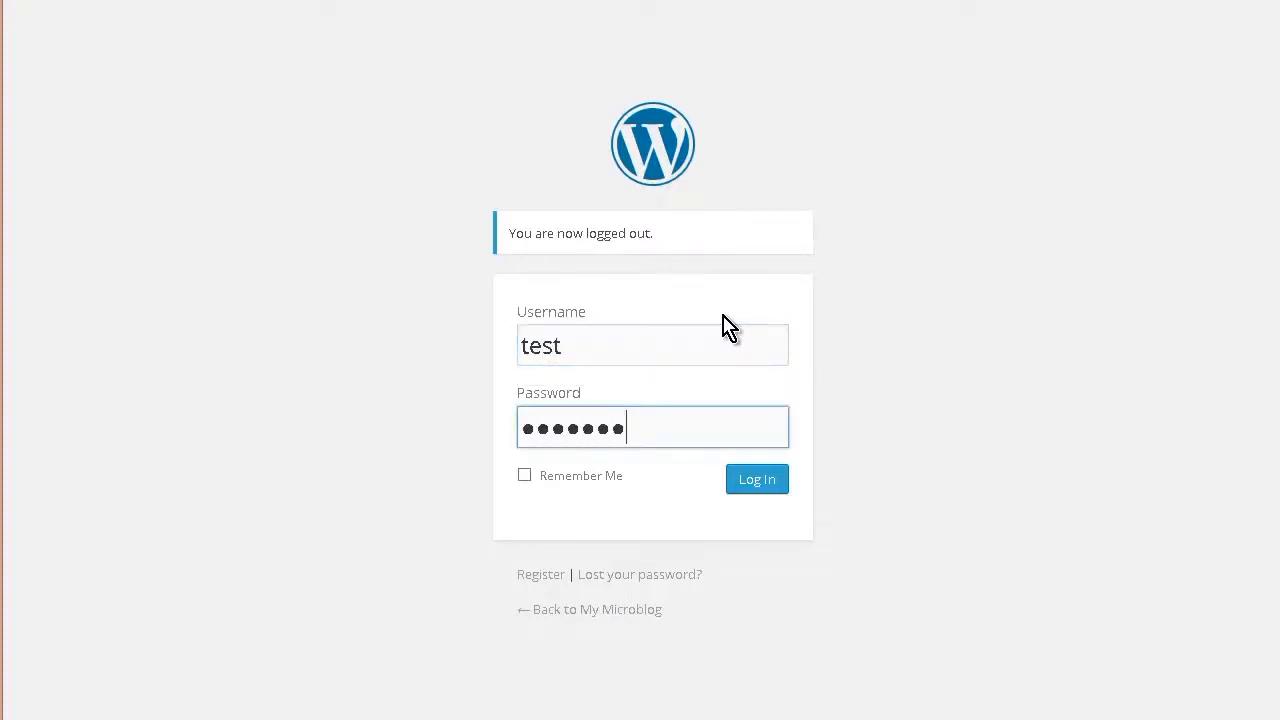
key("Return")
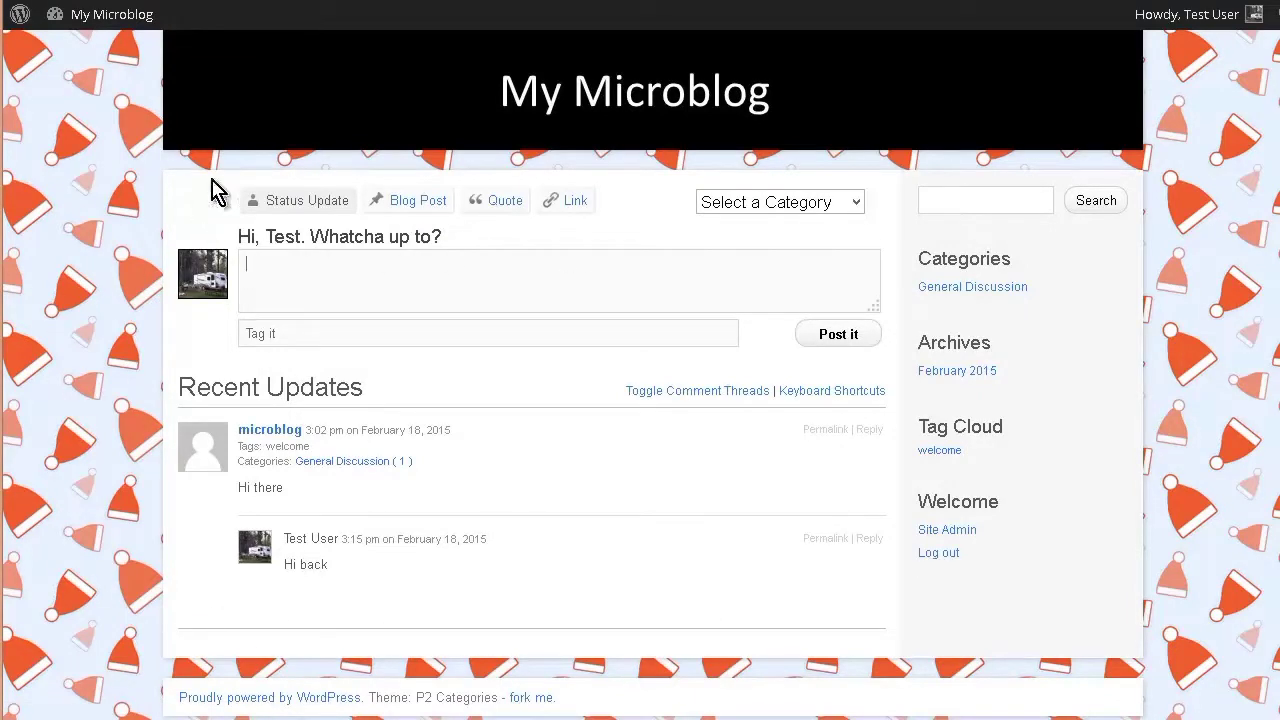
Post a status update reading "Status update" with the tag status in the Latest News category
left_click(372, 307)
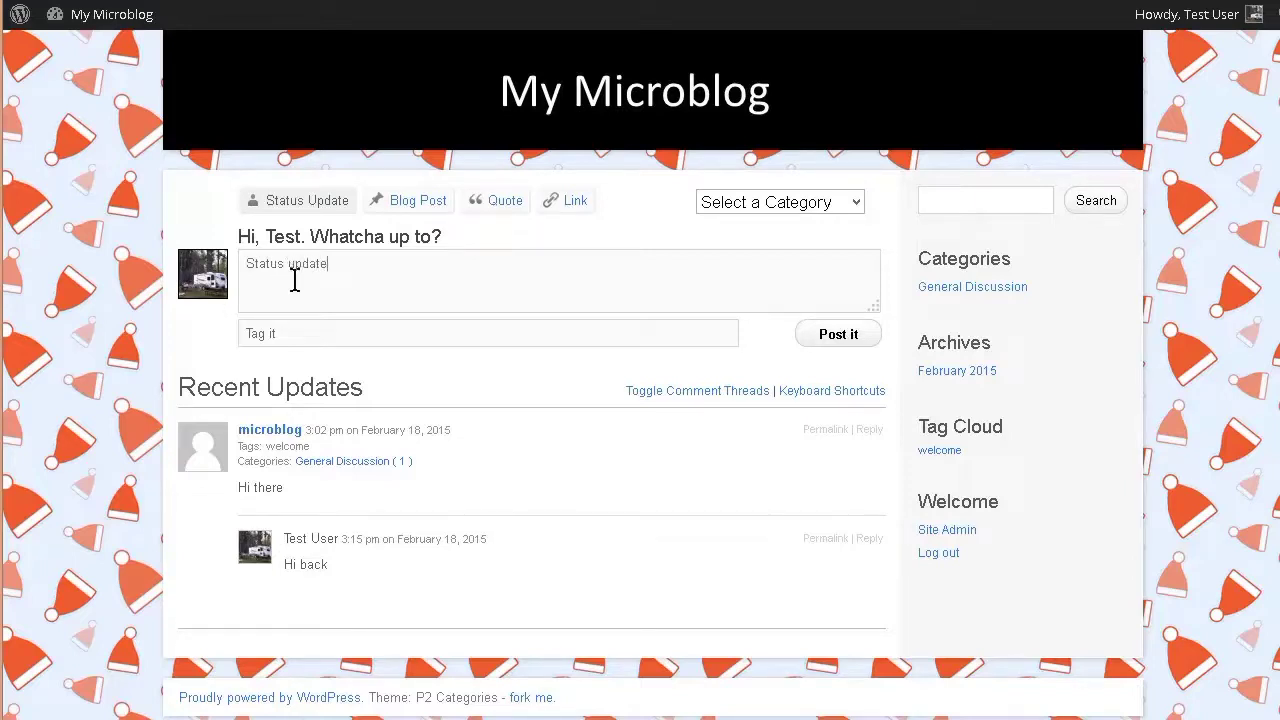
left_click(280, 333)
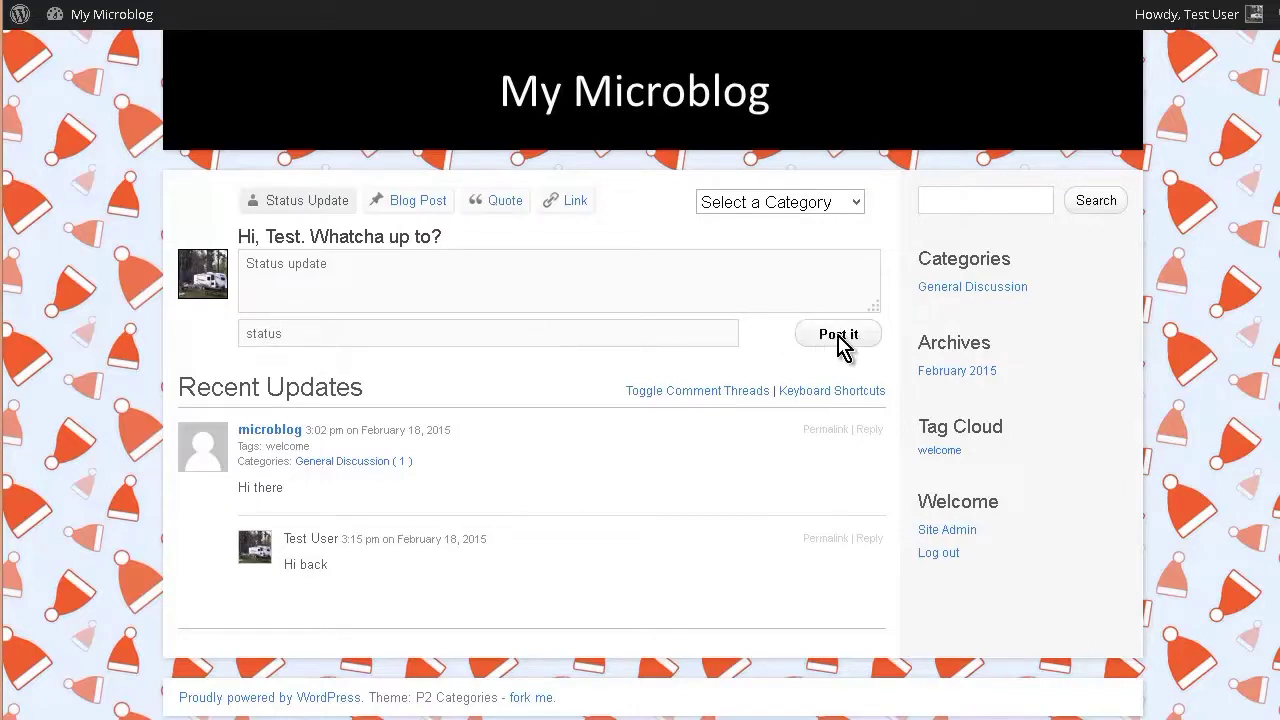
left_click(858, 208)
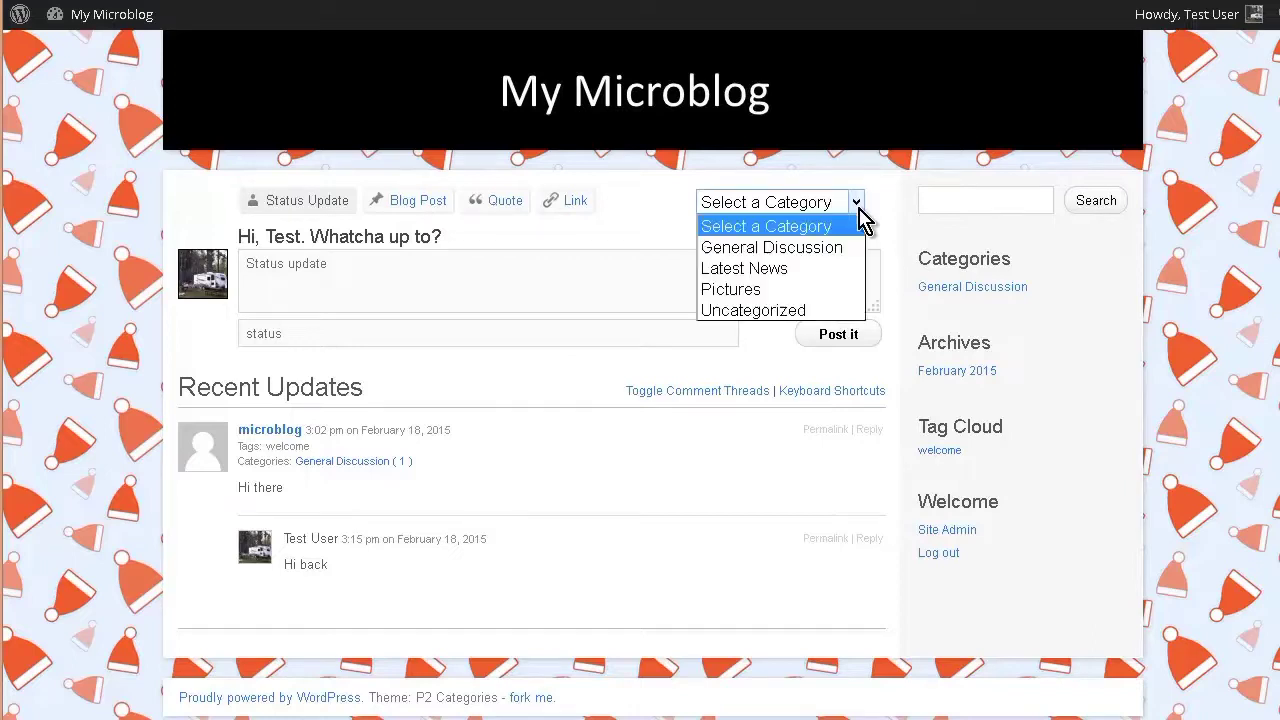
left_click(838, 269)
left_click(840, 336)
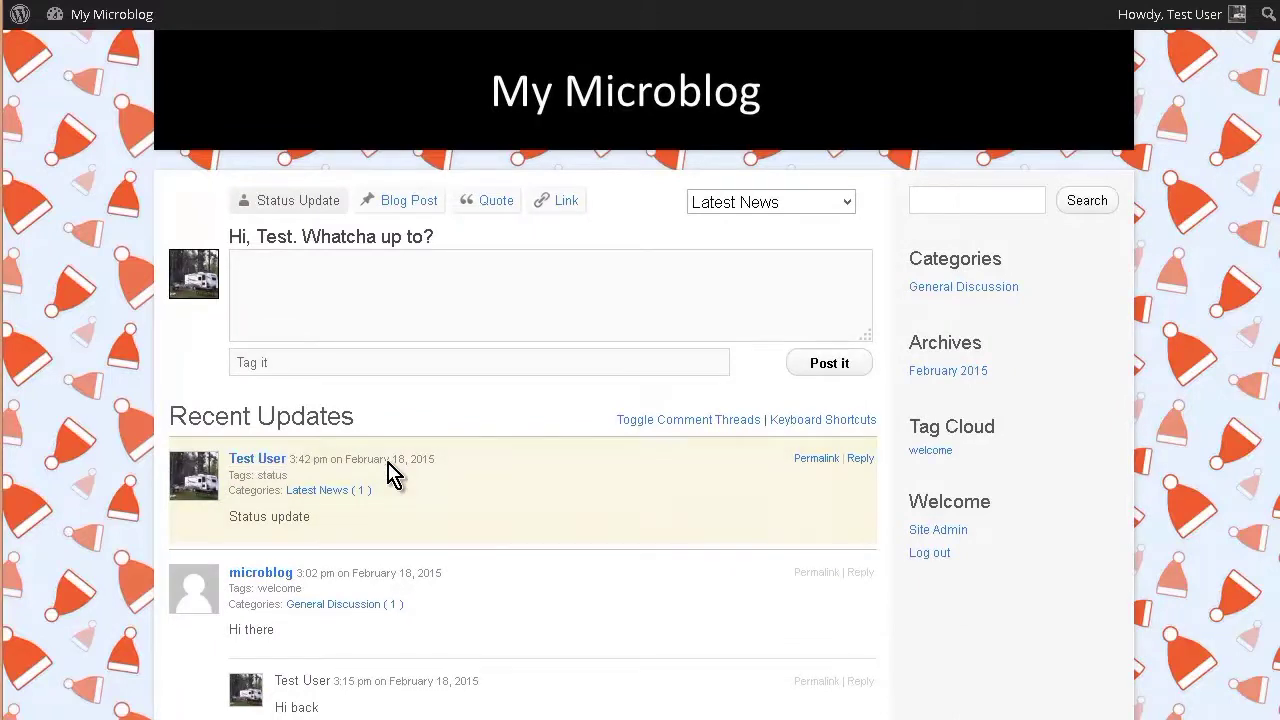
Publish a blog post titled "Blog post" with the text "Blog post test" and tag blogpost in the General Discussion category
left_click(412, 203)
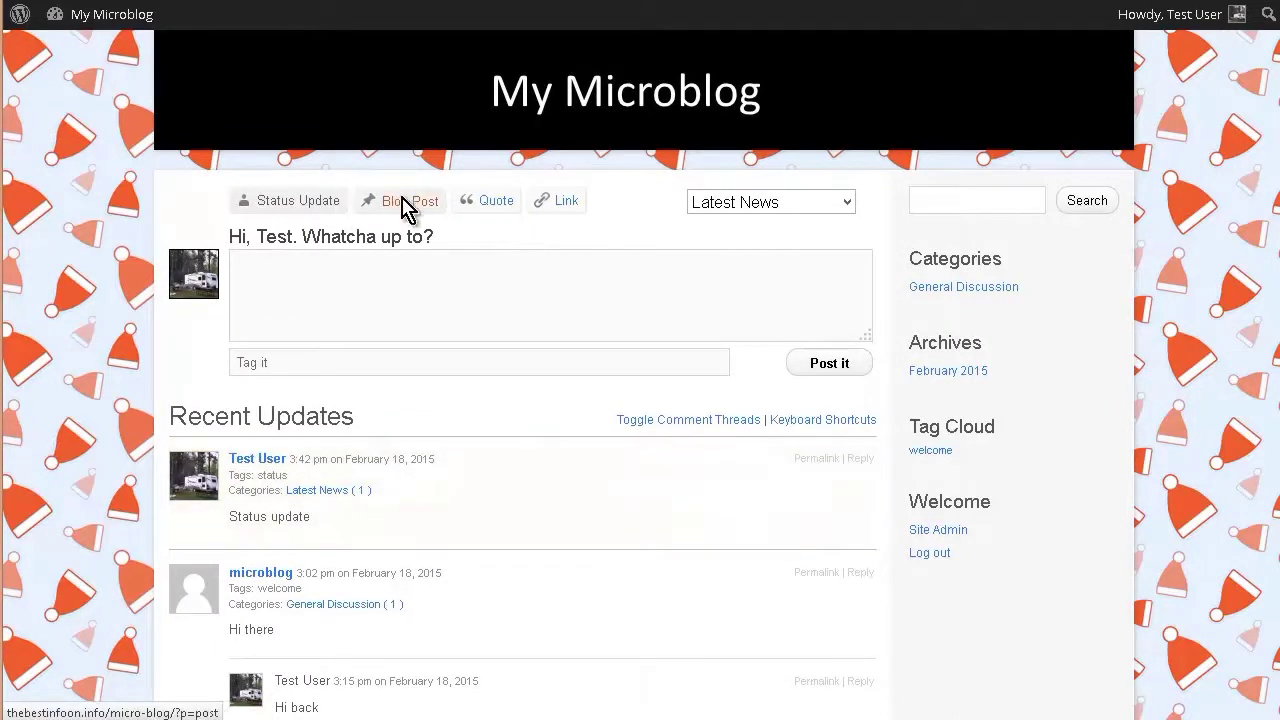
left_click(330, 262)
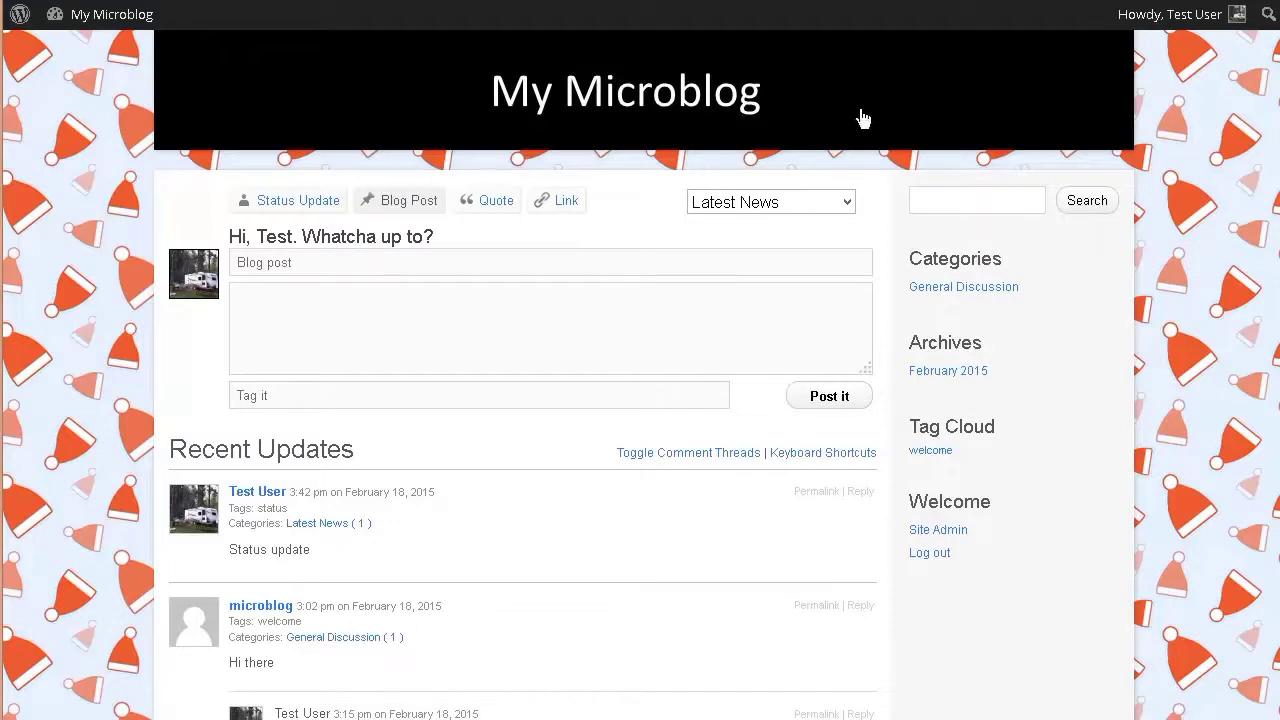
left_click(848, 210)
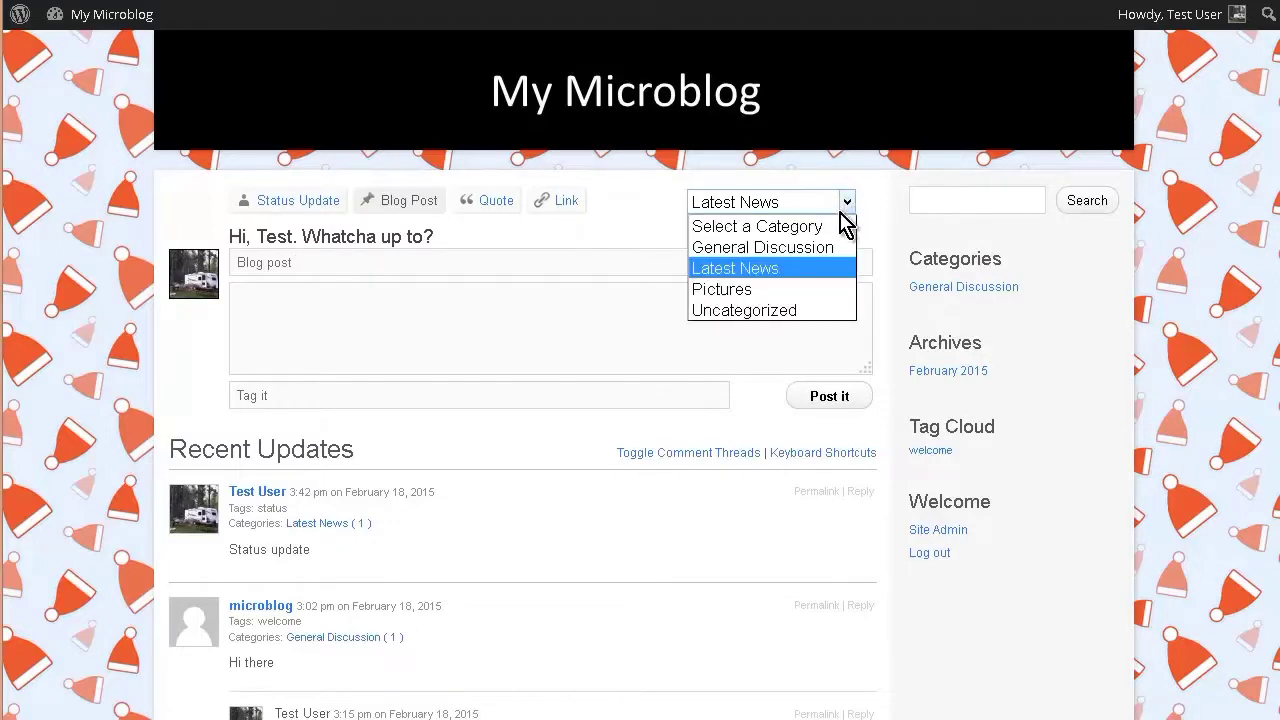
left_click(829, 247)
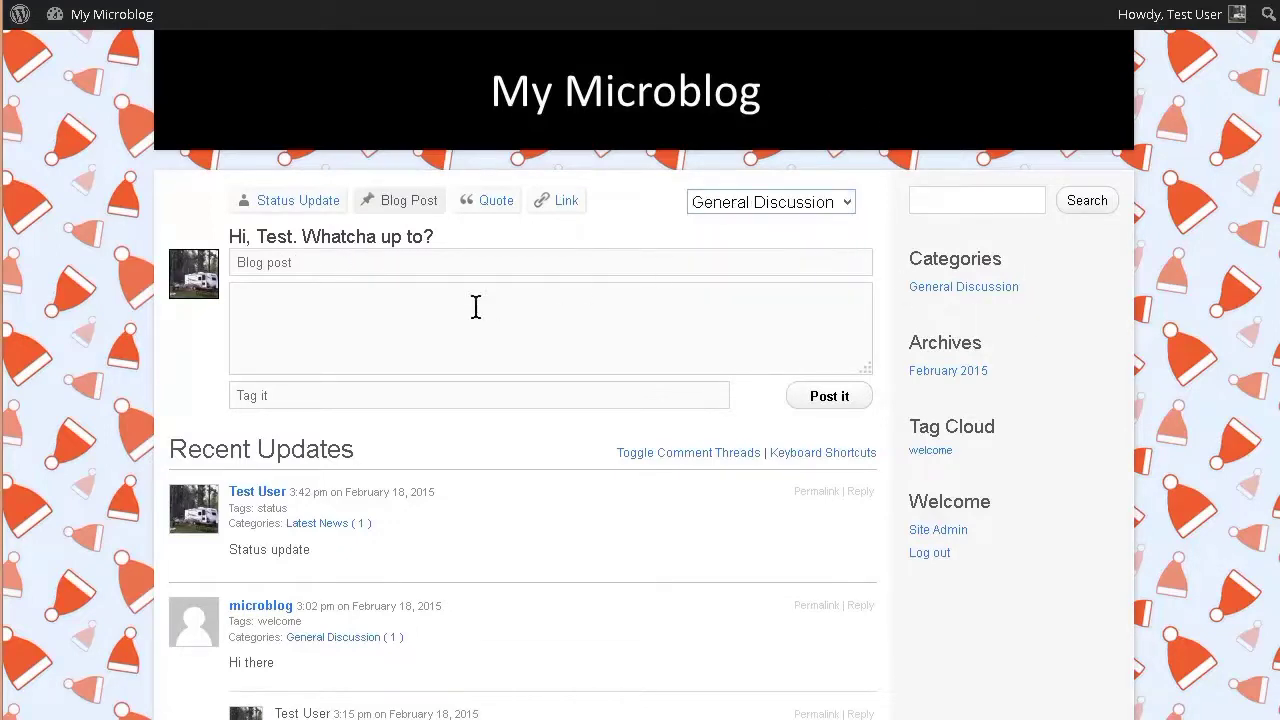
left_click(280, 311)
left_click(276, 396)
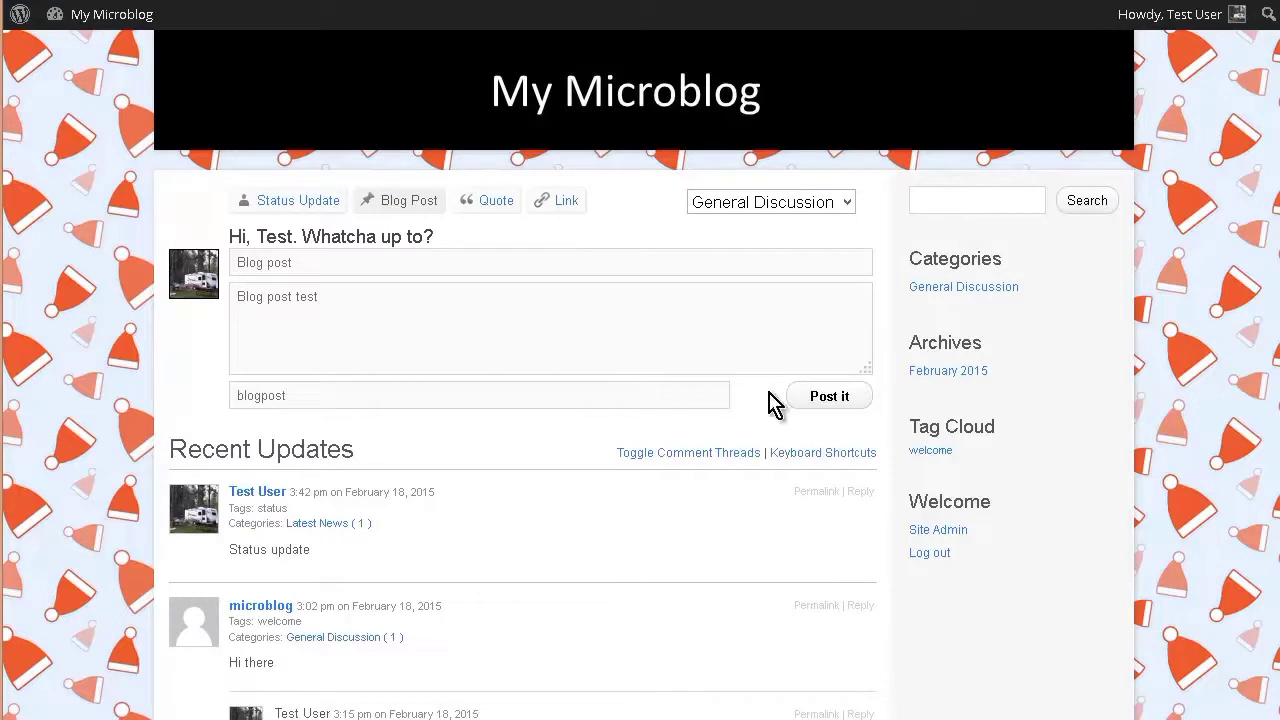
left_click(829, 397)
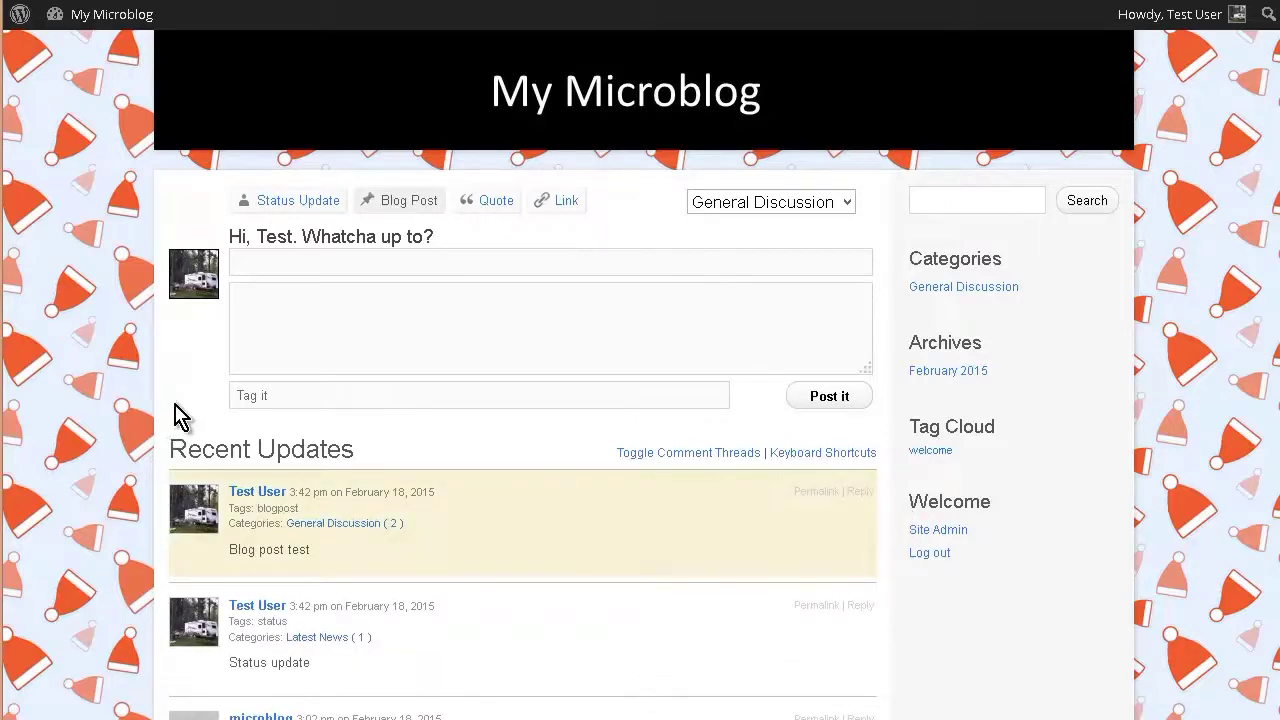
Post a quote reading "Quote" with the source "citation" and the tag quote in General Discussion
scroll(92, 497, "down", 1)
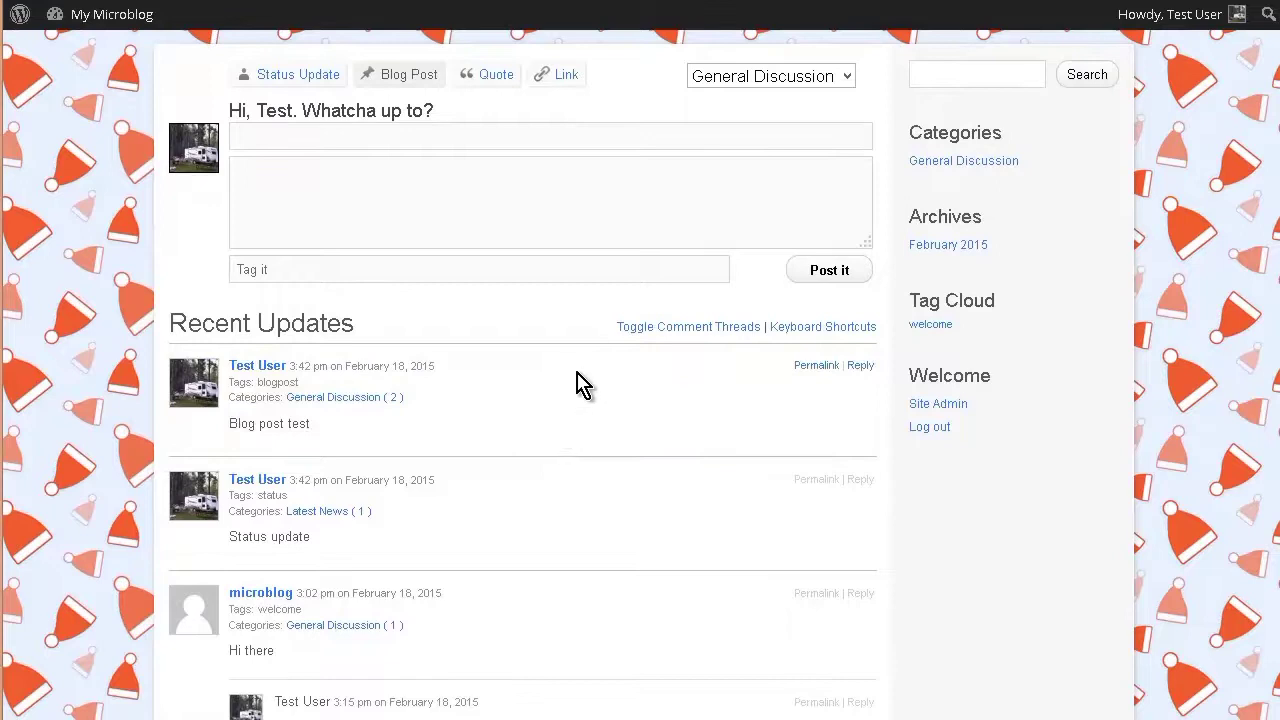
scroll(497, 280, "up", 1)
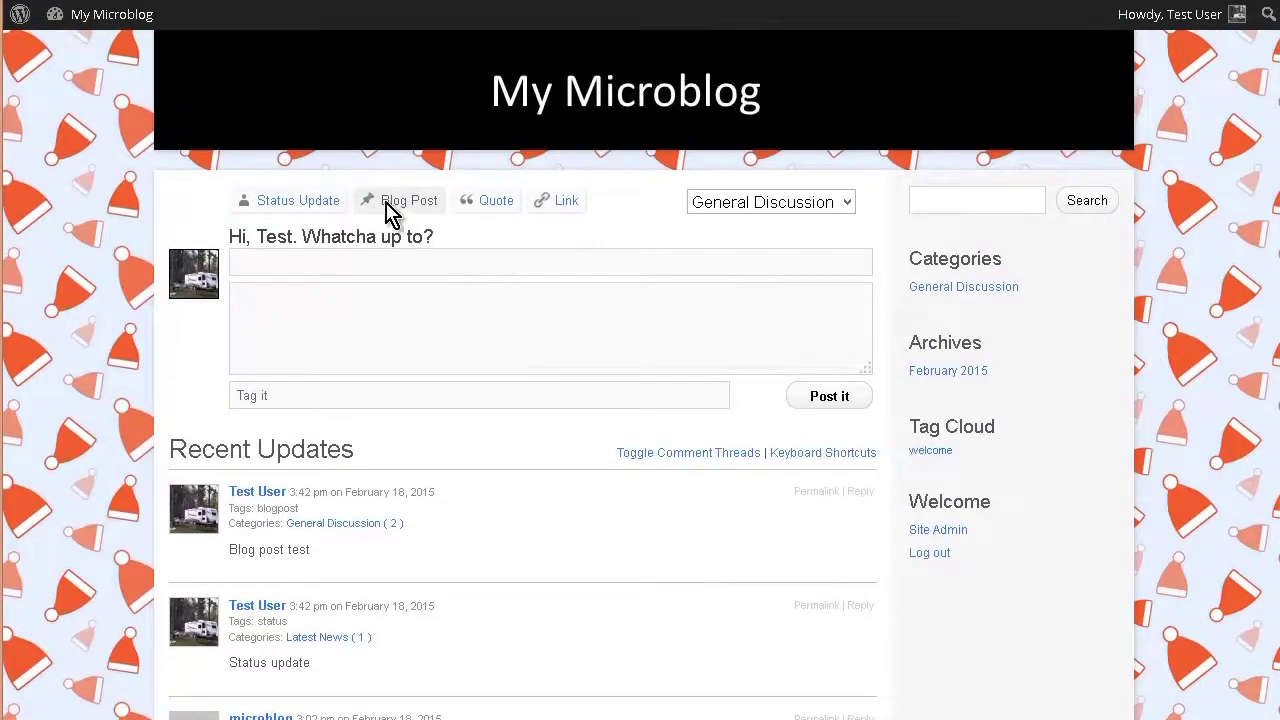
left_click(491, 203)
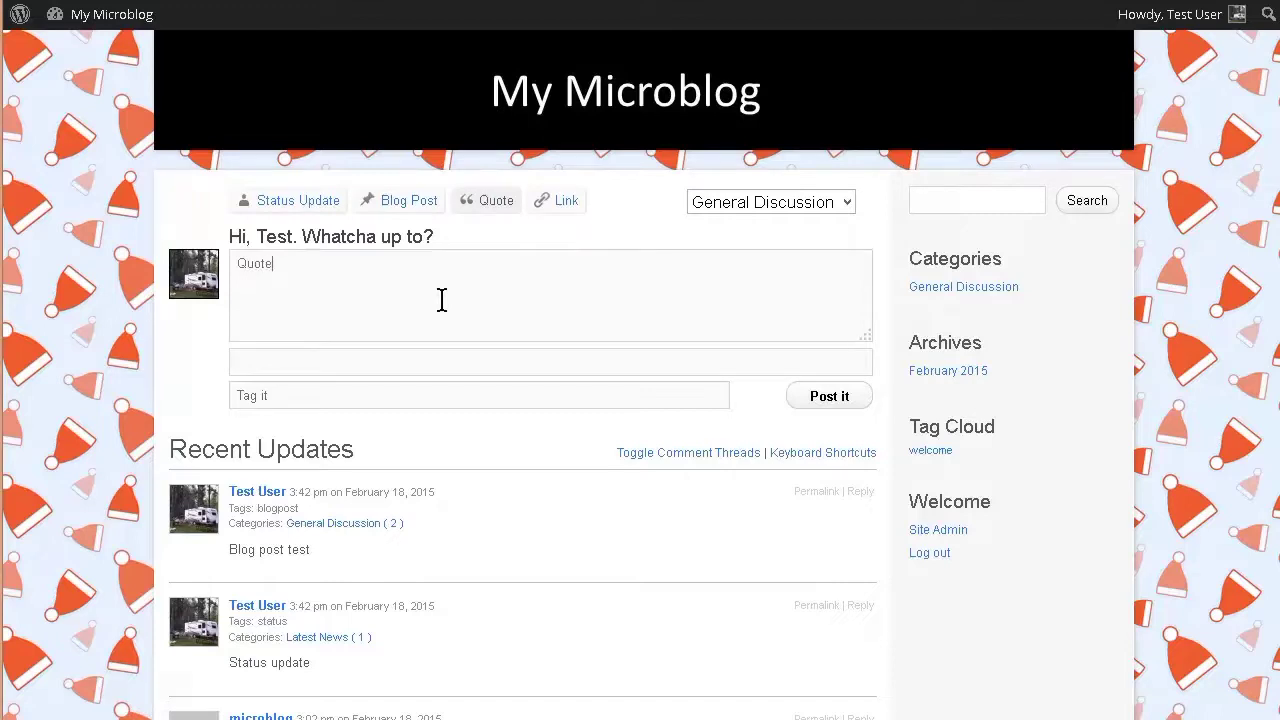
key("Tab")
left_click(311, 356)
left_click(262, 398)
left_click(277, 361)
left_click(818, 397)
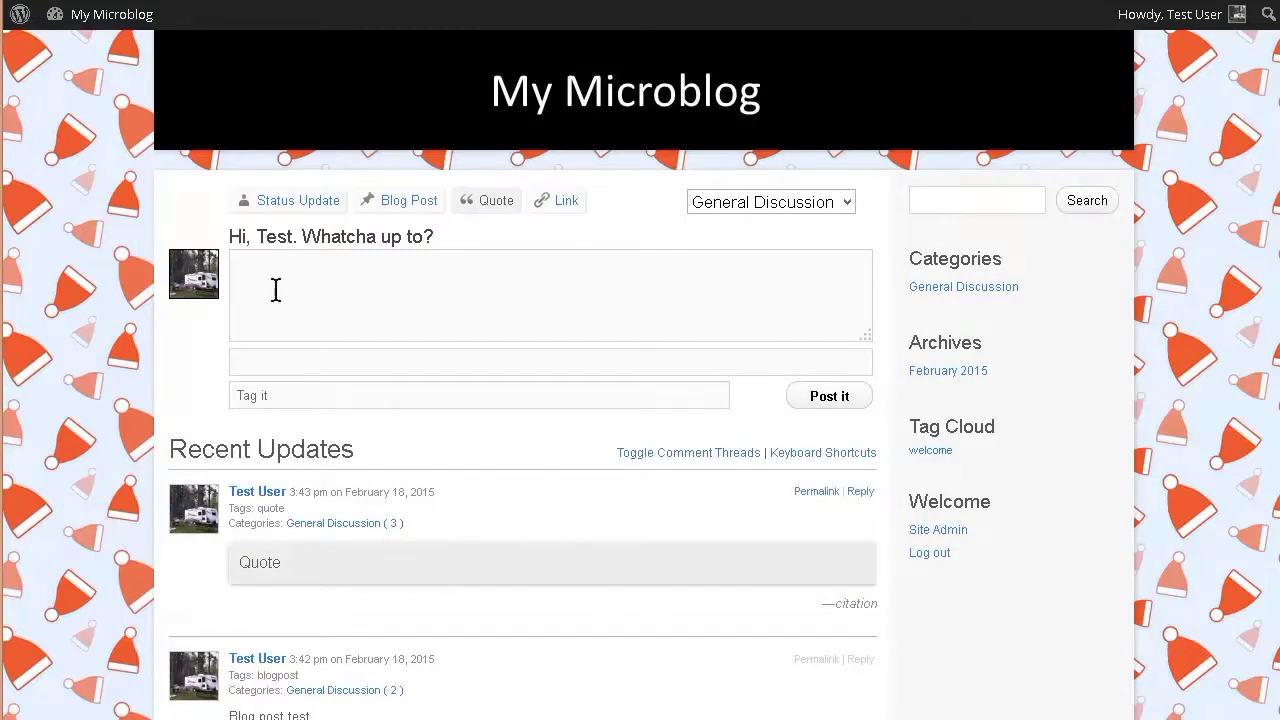
left_click(566, 200)
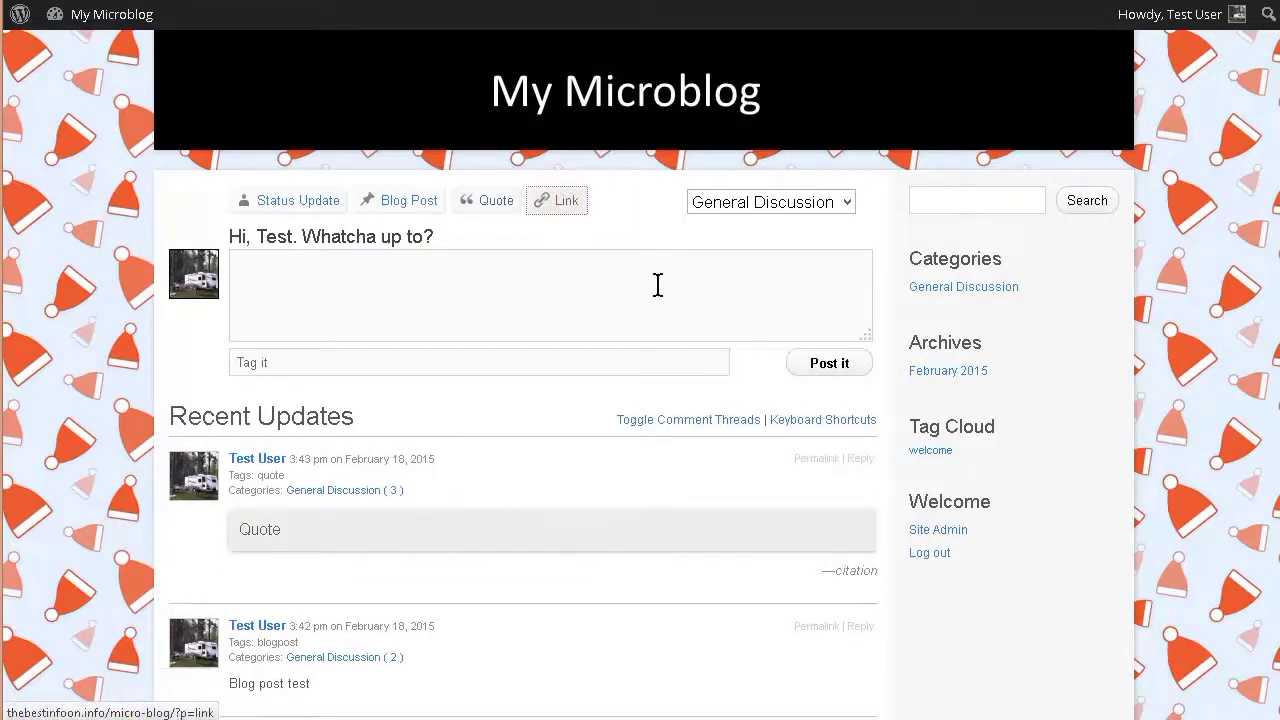
left_click(385, 292)
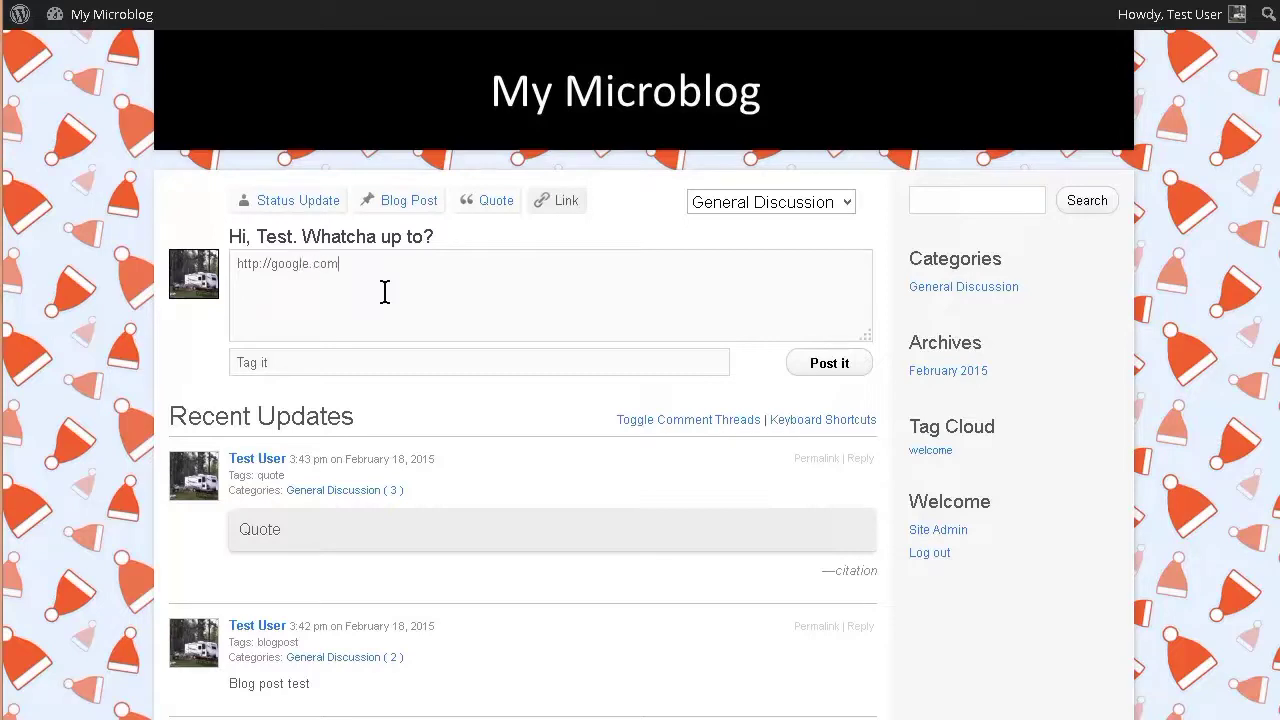
left_click(286, 366)
left_click(846, 372)
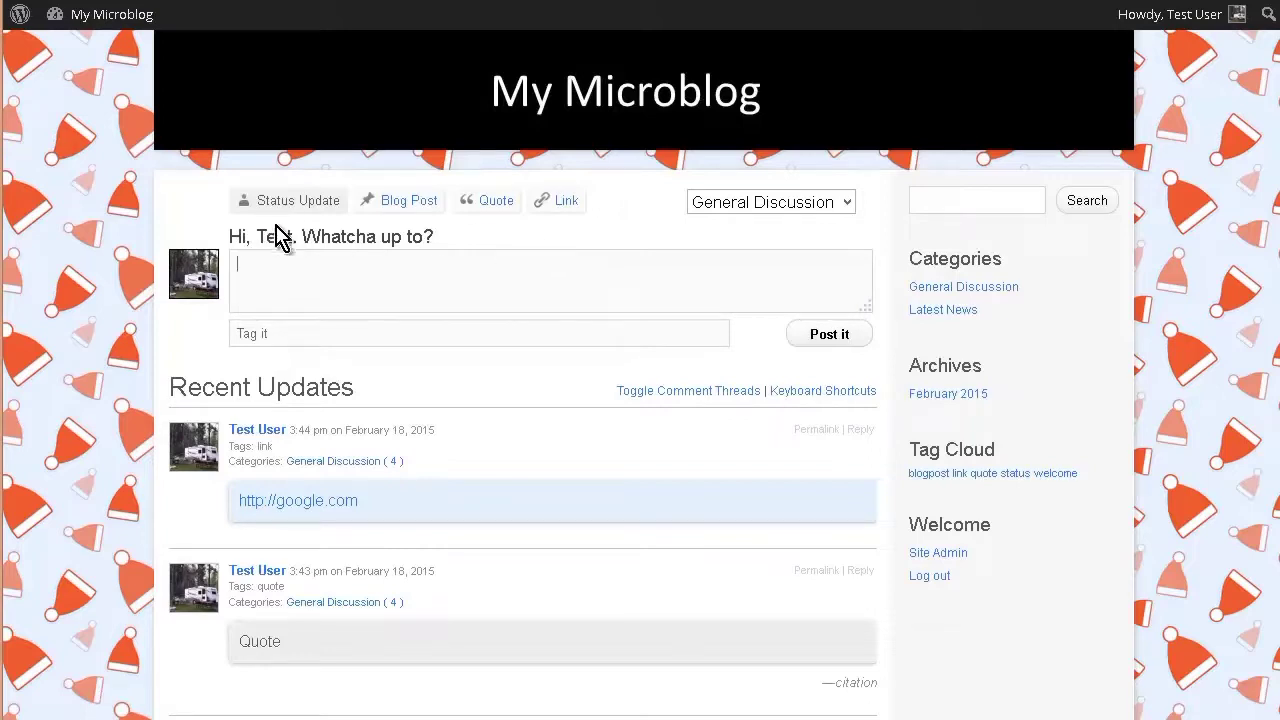
Log out of the test account and log in as microblog with the account password
scroll(450, 409, "down", 4)
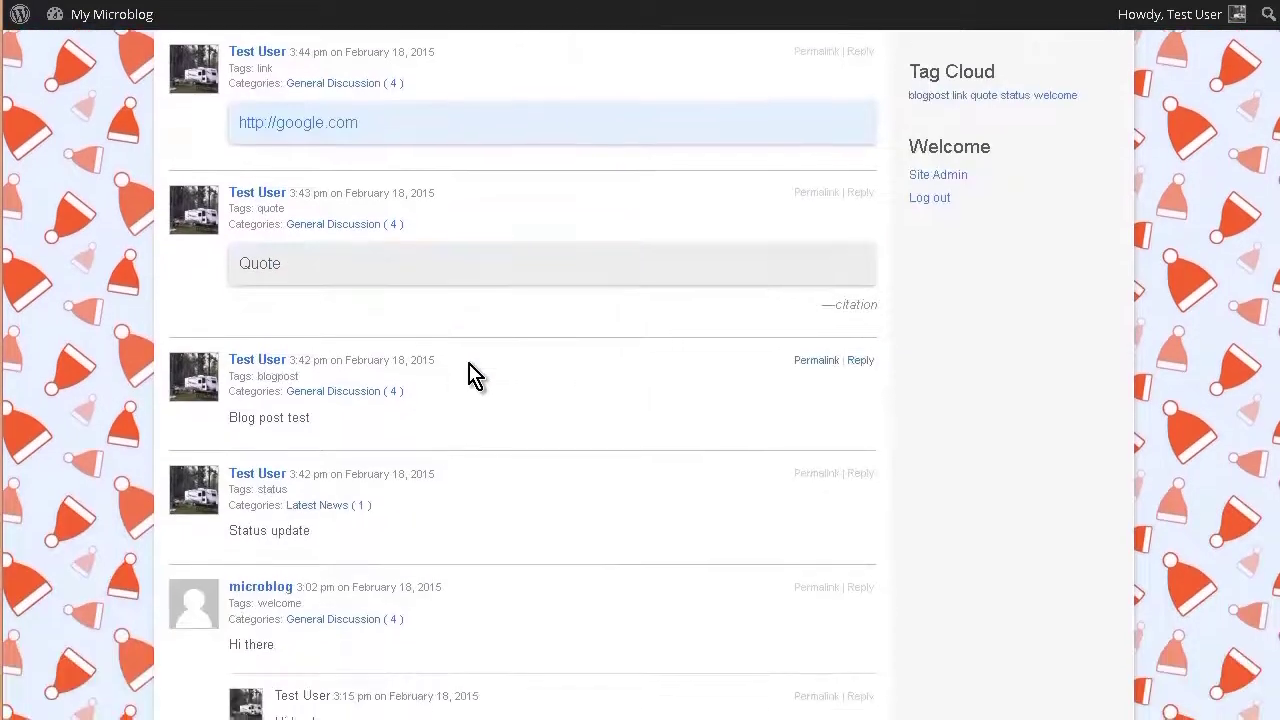
scroll(560, 366, "up", 2)
scroll(660, 365, "up", 1)
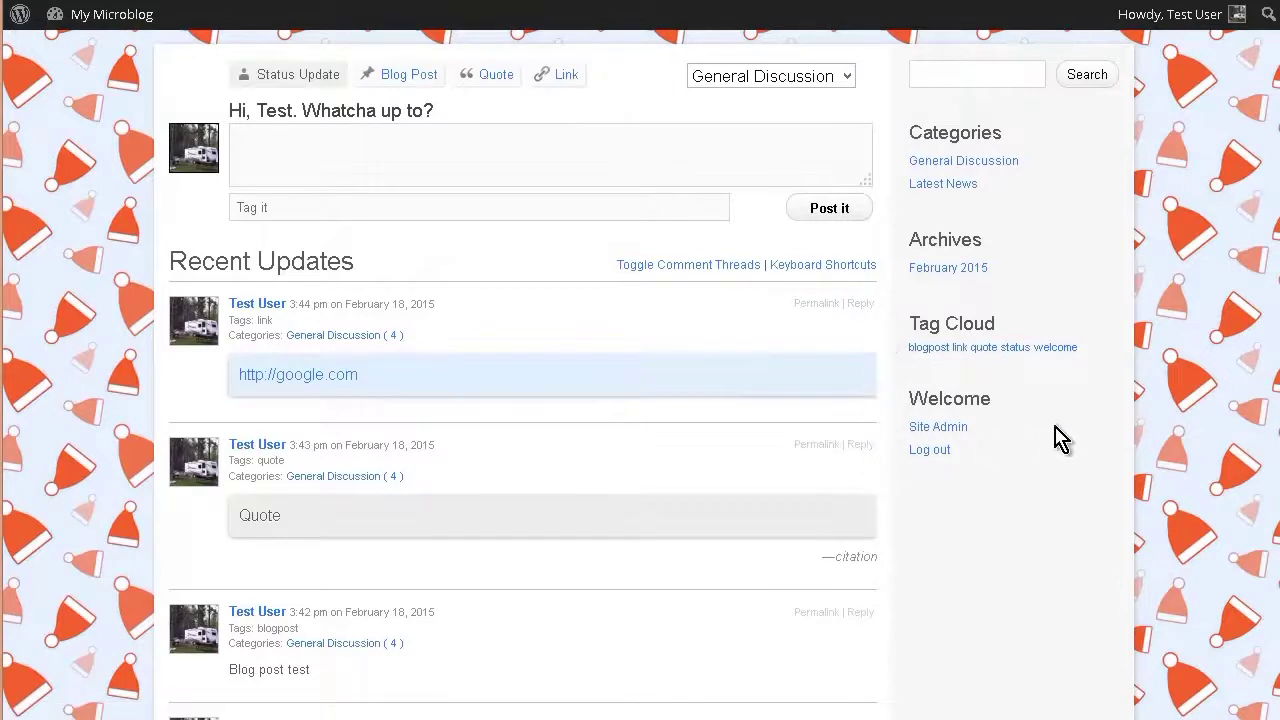
scroll(1066, 432, "up", 1)
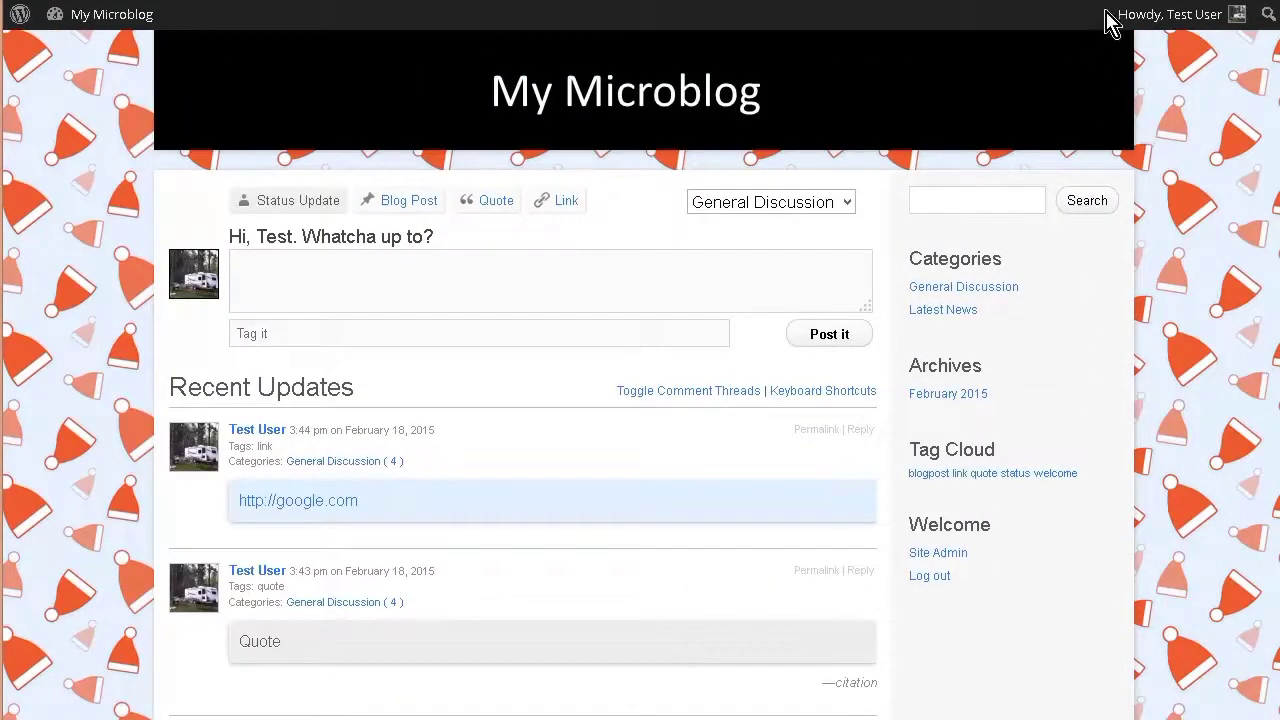
mouse_move(1238, 30)
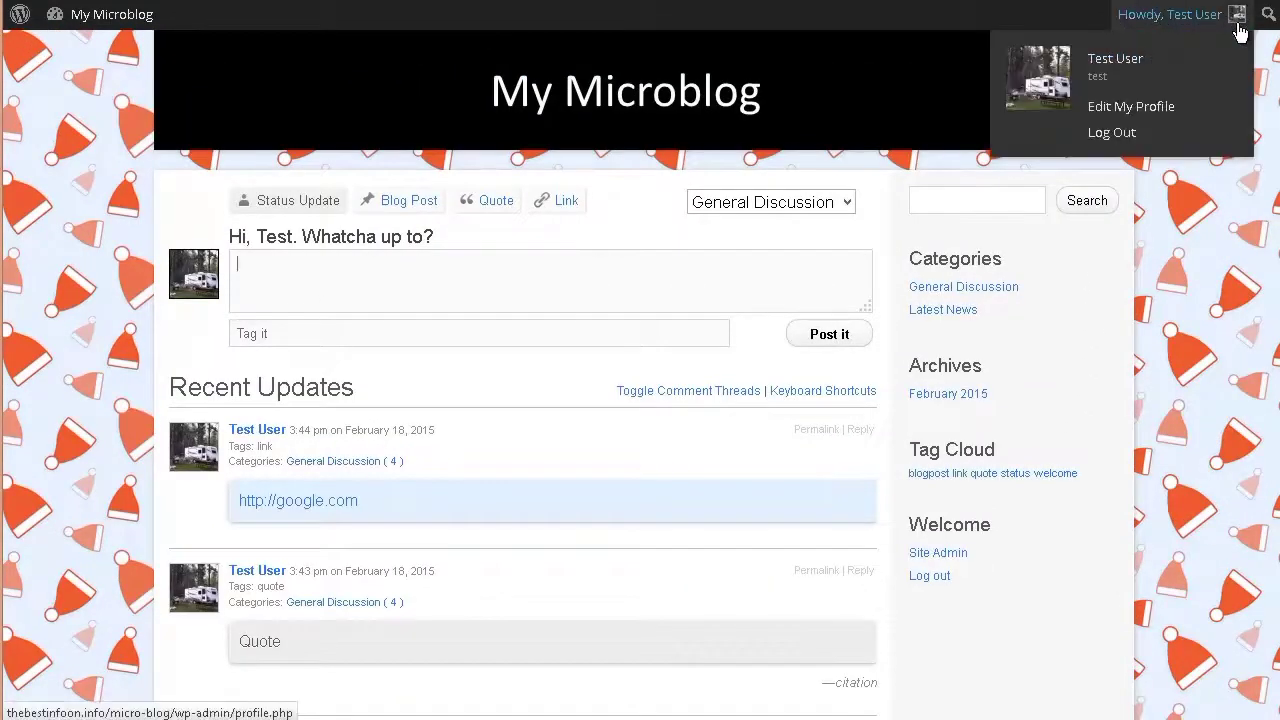
left_click(1132, 140)
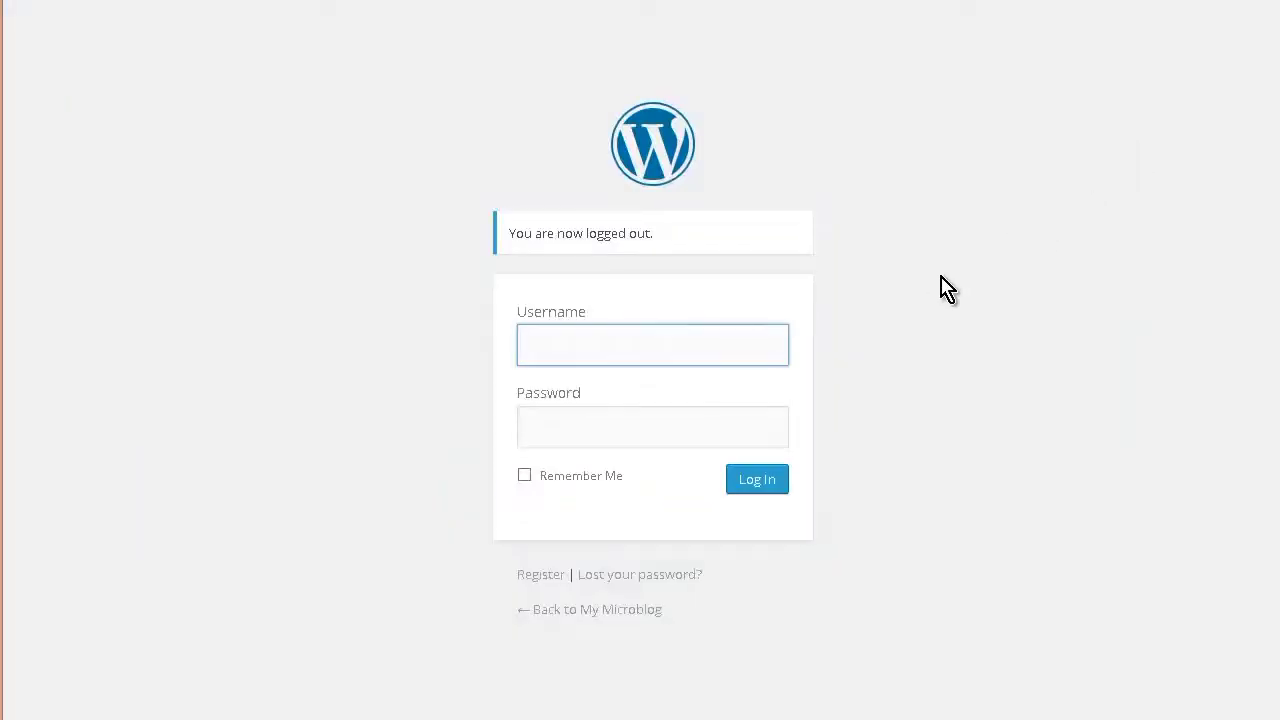
type("microb")
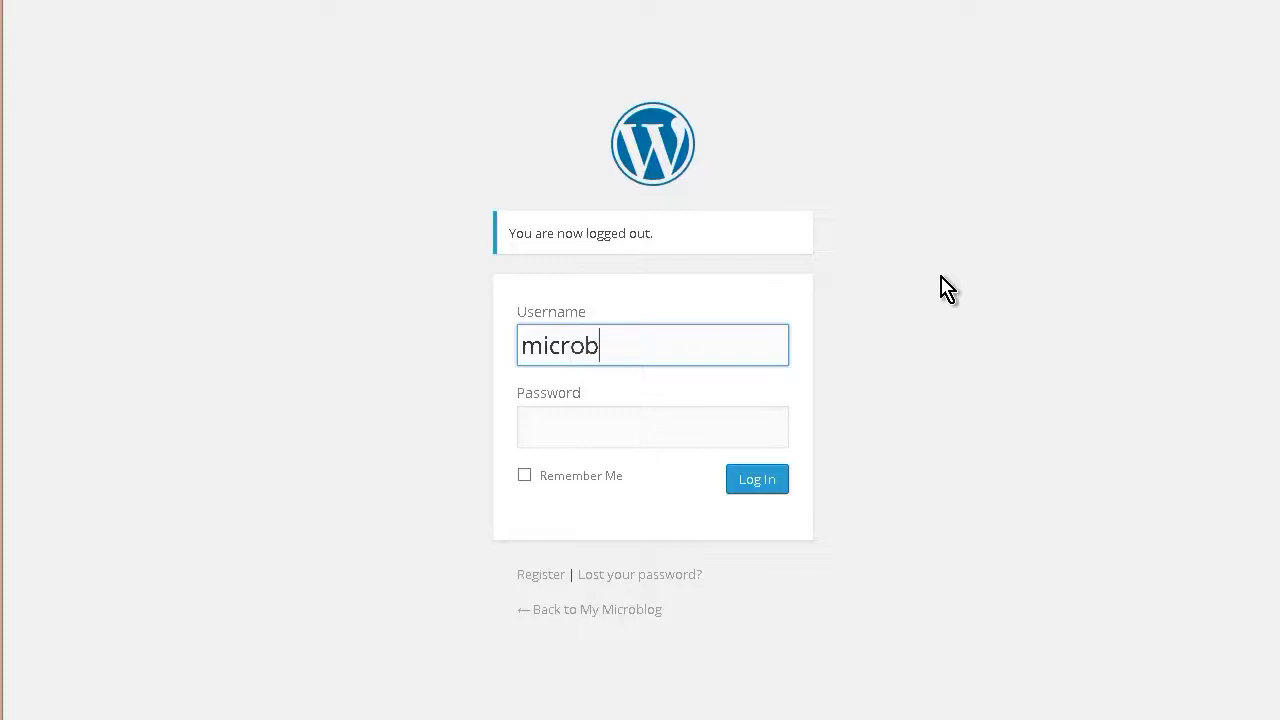
type("log")
key("Tab")
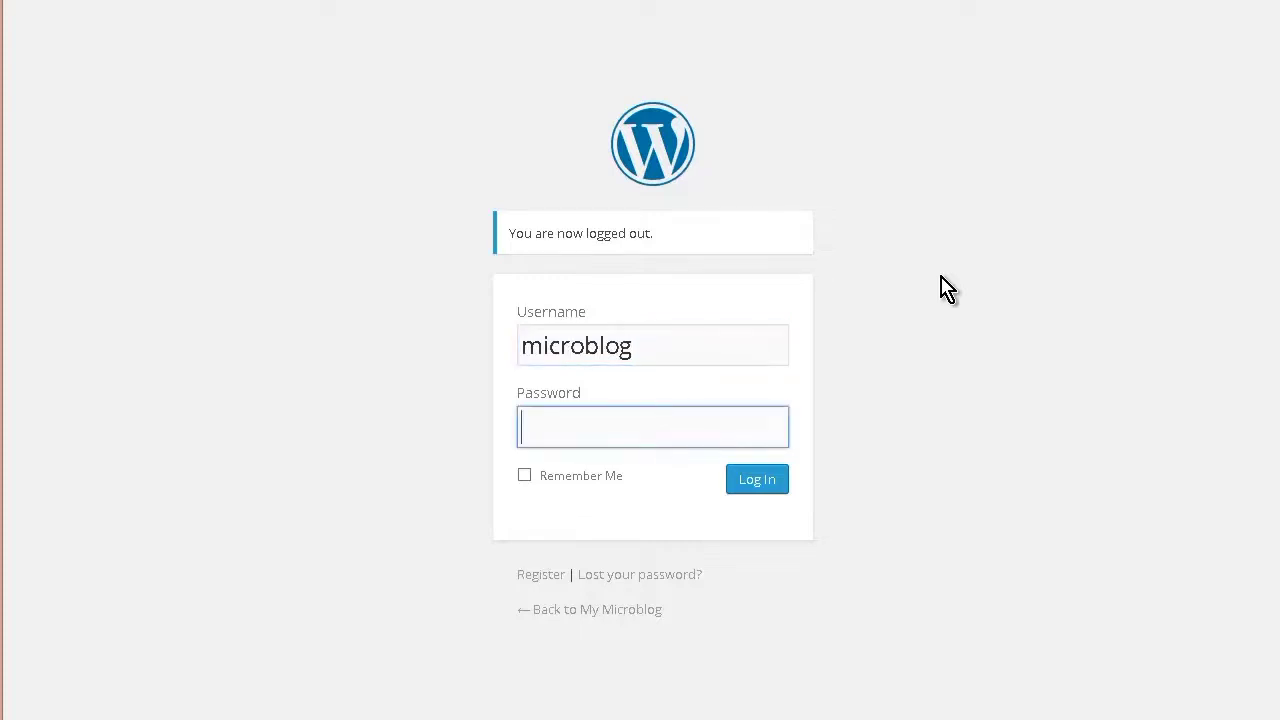
type("********")
key("Return")
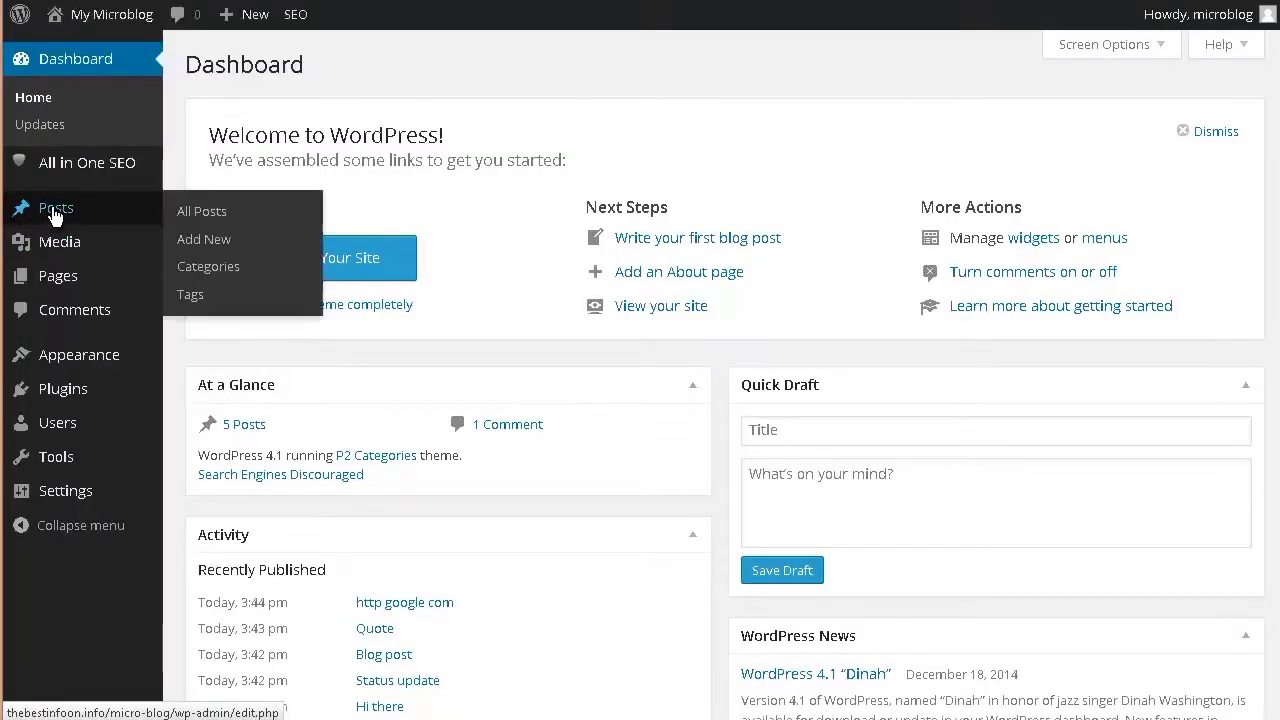
Open the list of all posts and examine the title, author, categories and tags of each entry
left_click(53, 215)
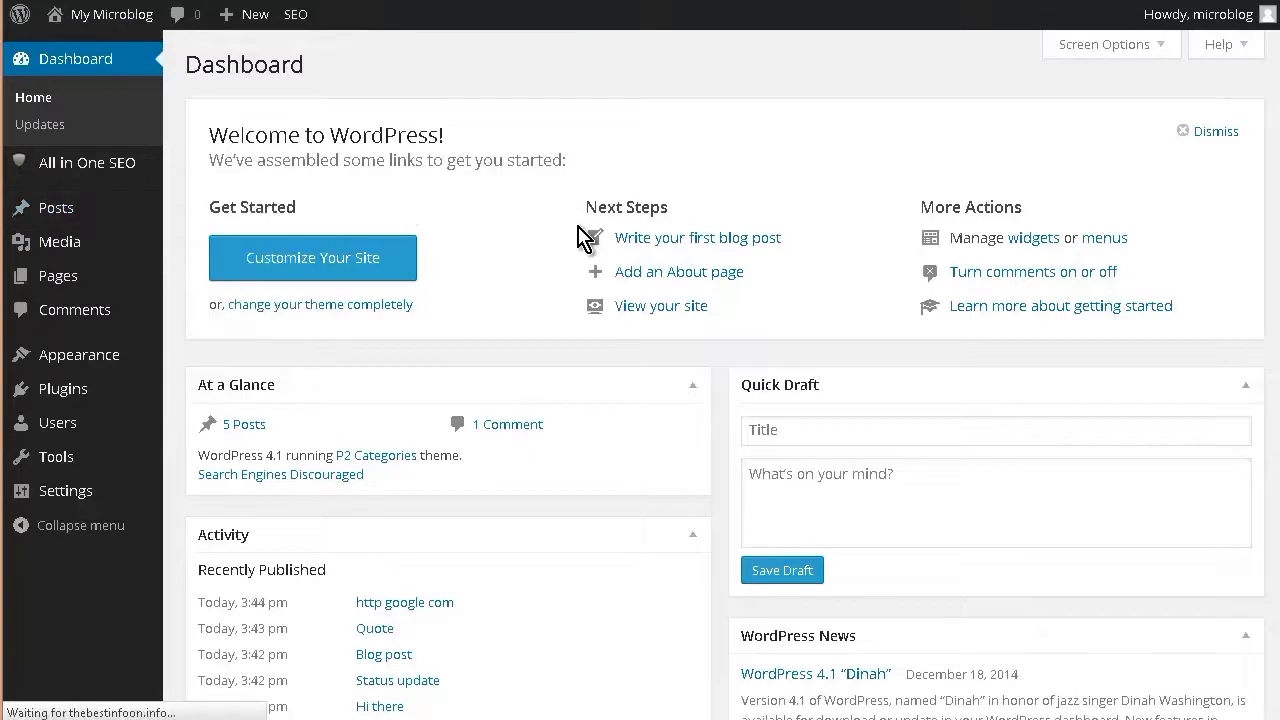
scroll(470, 332, "down", 2)
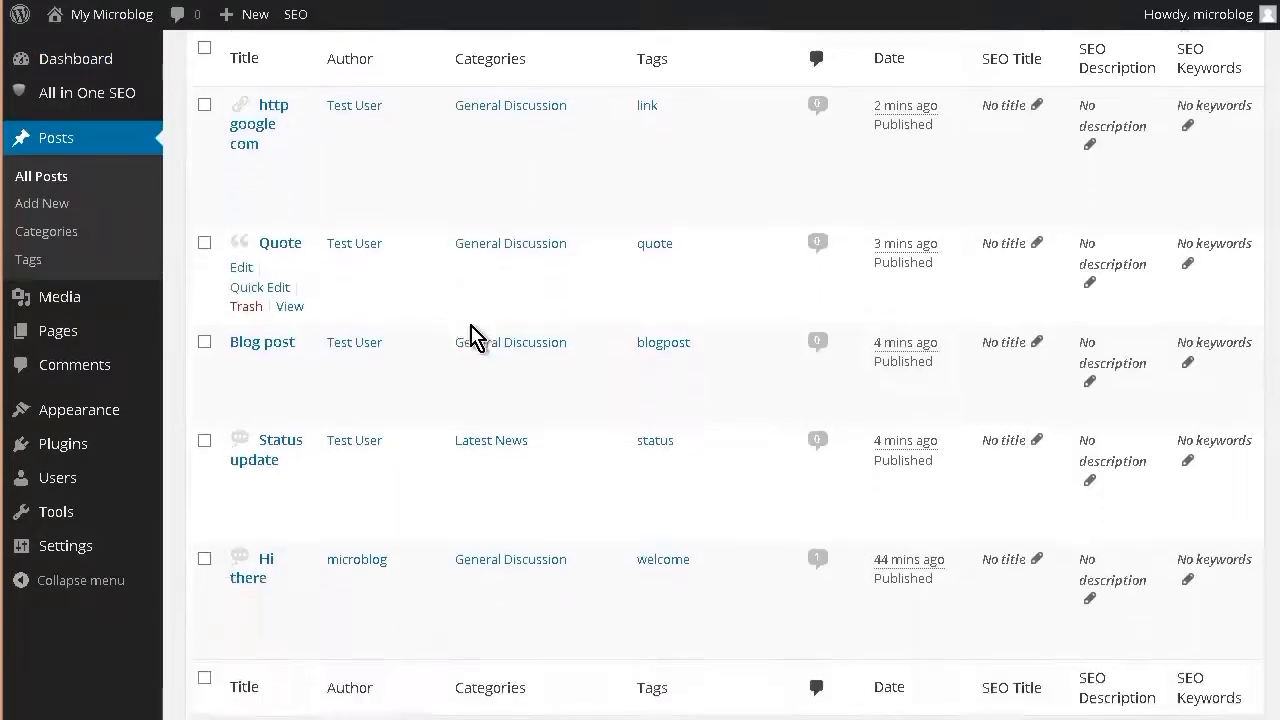
scroll(380, 334, "down", 2)
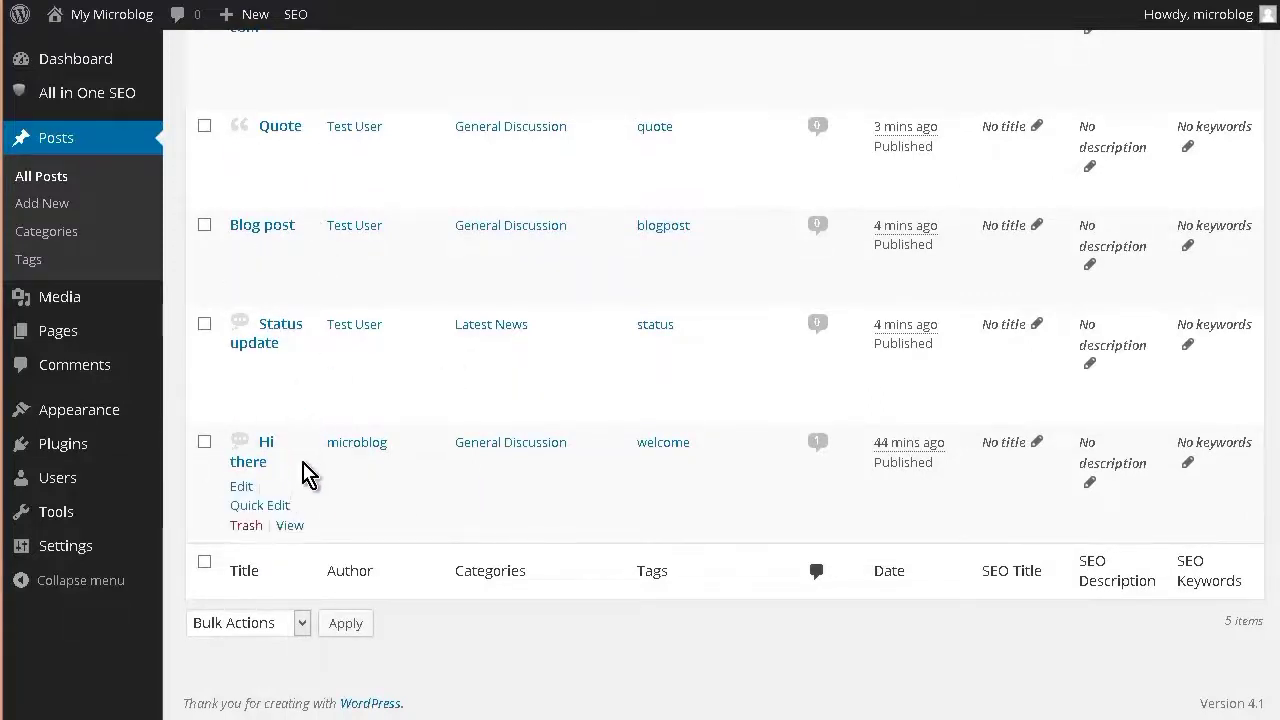
scroll(380, 460, "up", 2)
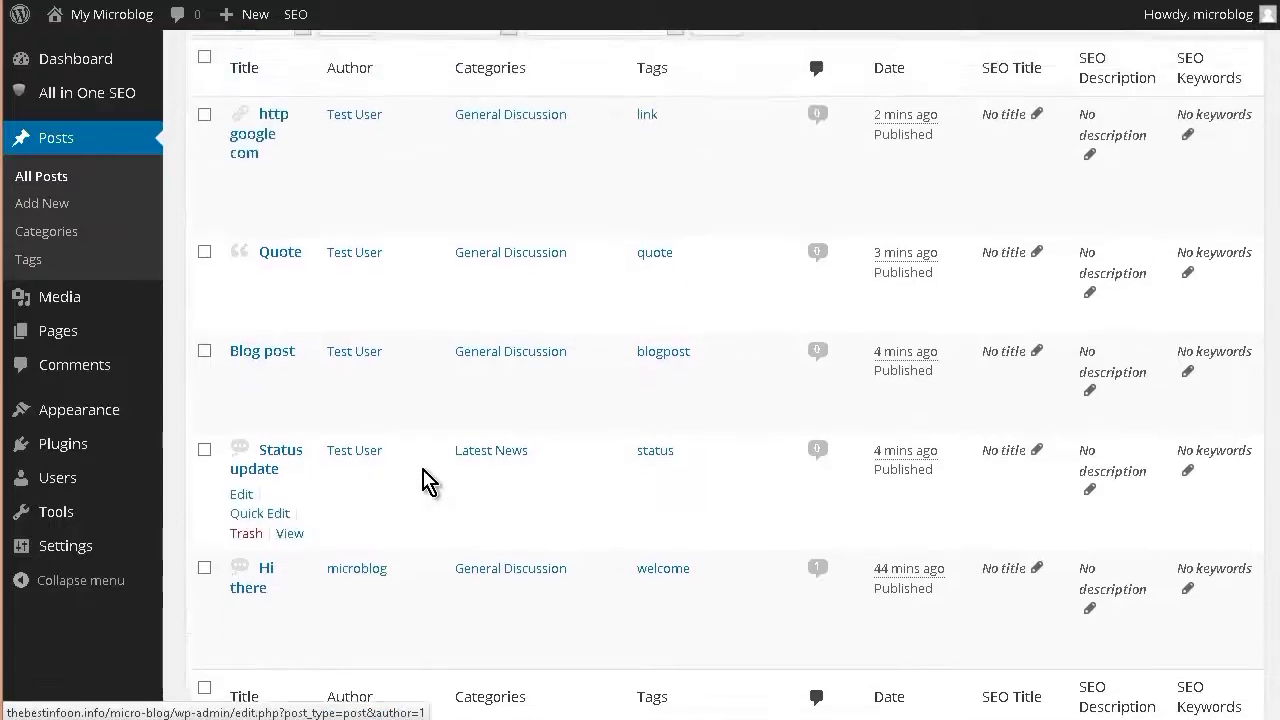
scroll(287, 465, "up", 2)
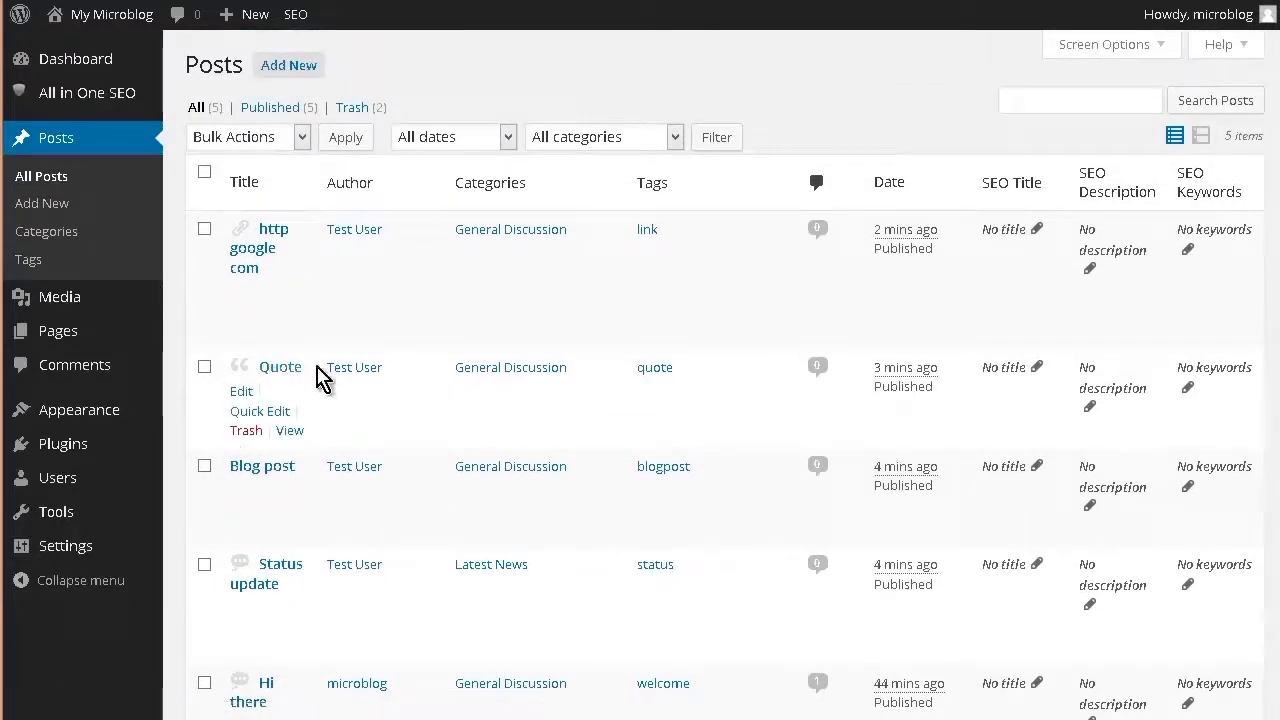
scroll(310, 385, "down", 2)
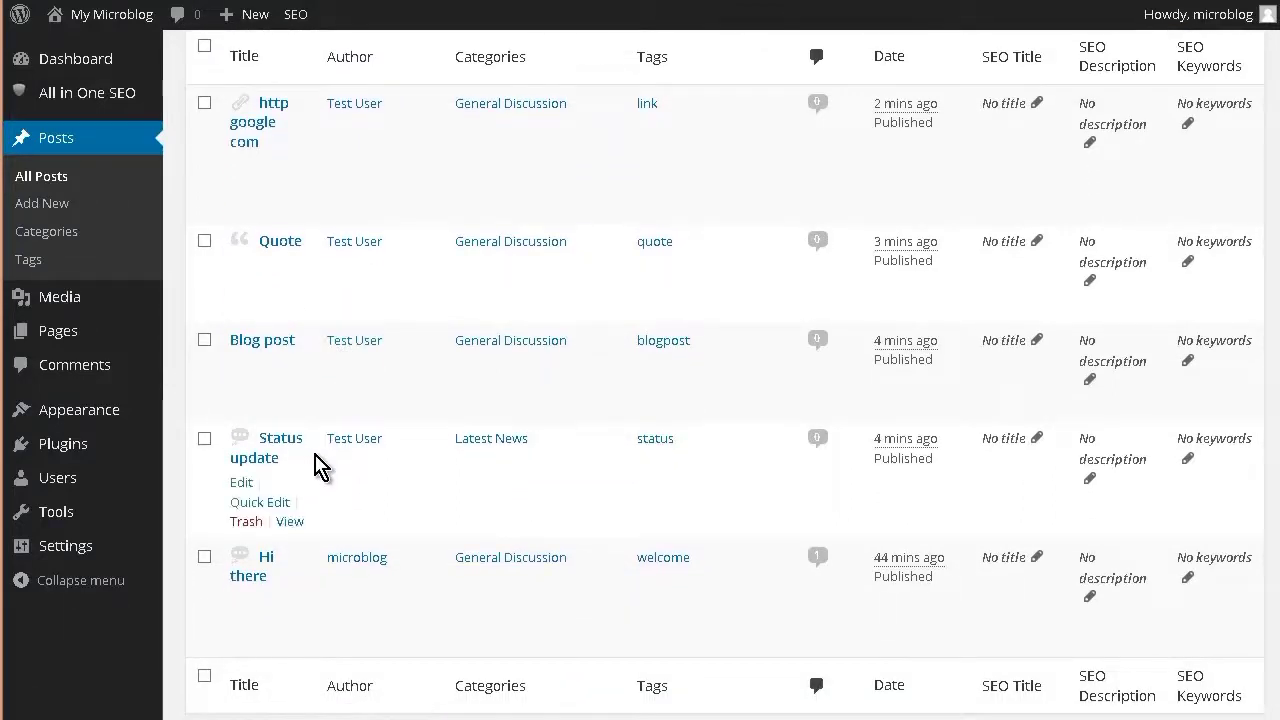
scroll(340, 470, "down", 2)
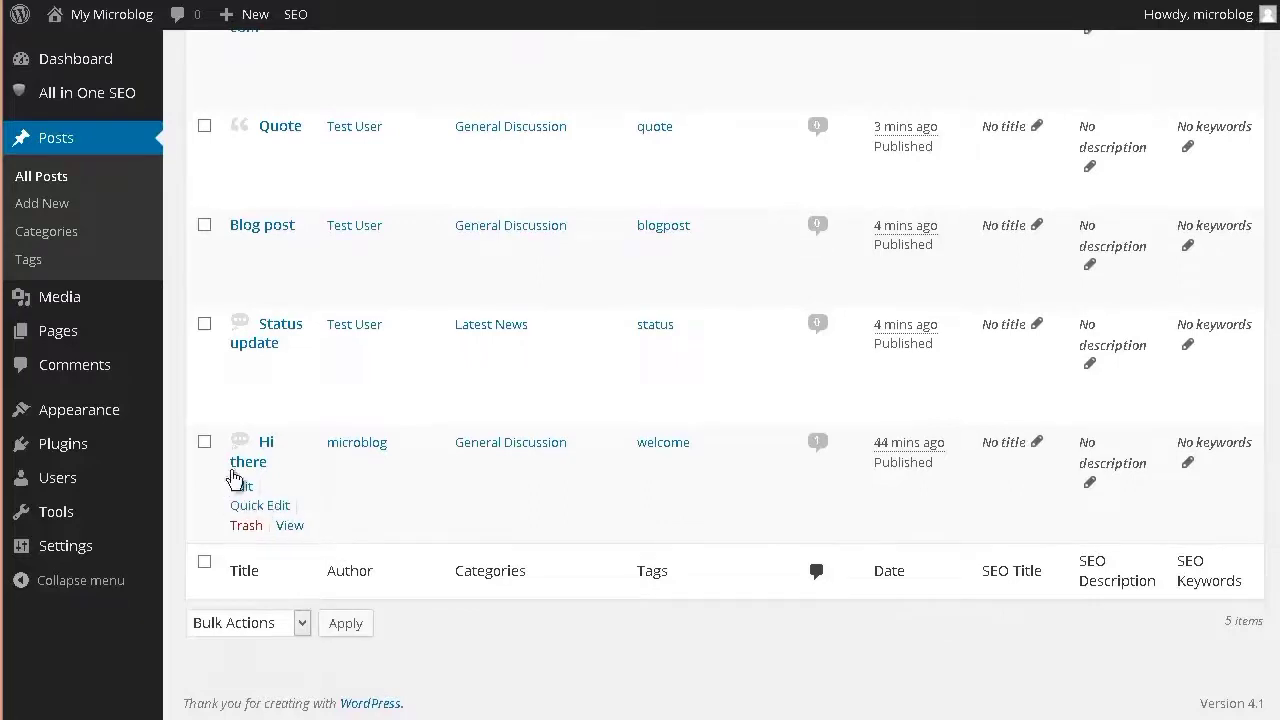
scroll(500, 477, "up", 4)
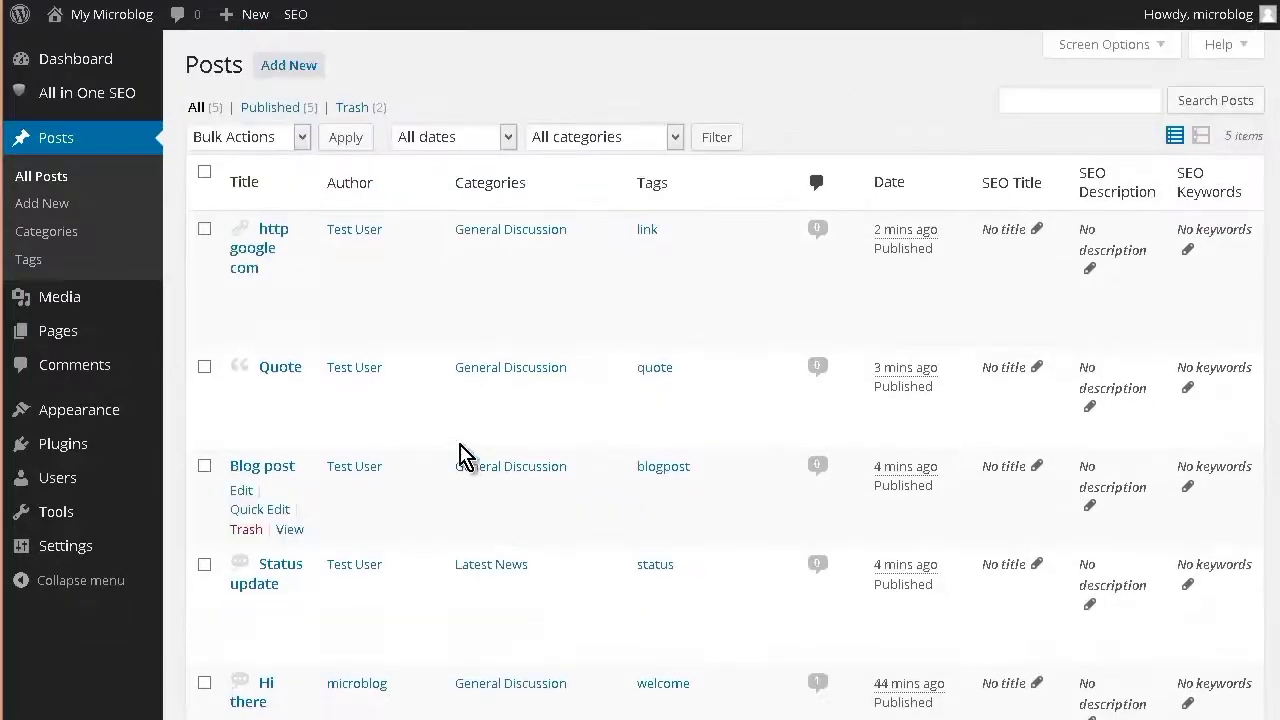